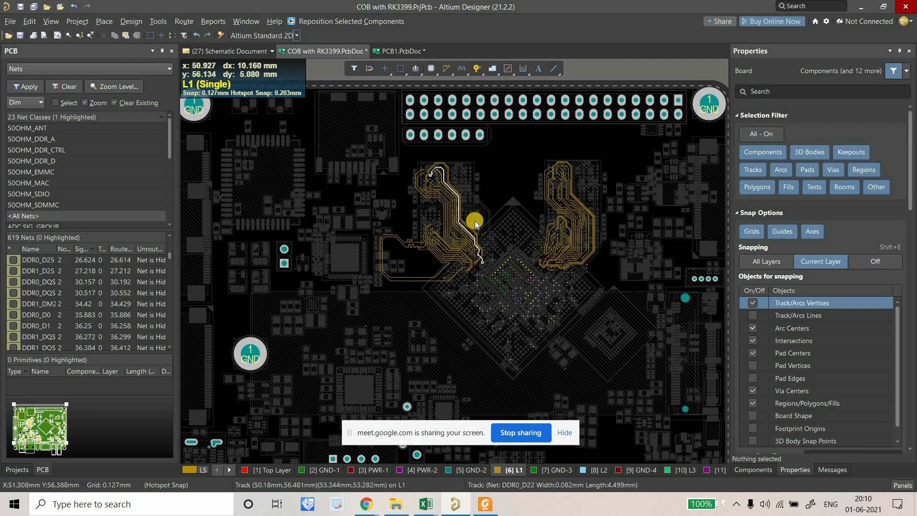
Center the COB RK3399 board and split the workspace vertically into side-by-side panes.
right_drag(367, 229, 390, 220)
ctrl+scroll(389, 221, down, 1)
ctrl+scroll(387, 223, up, 2)
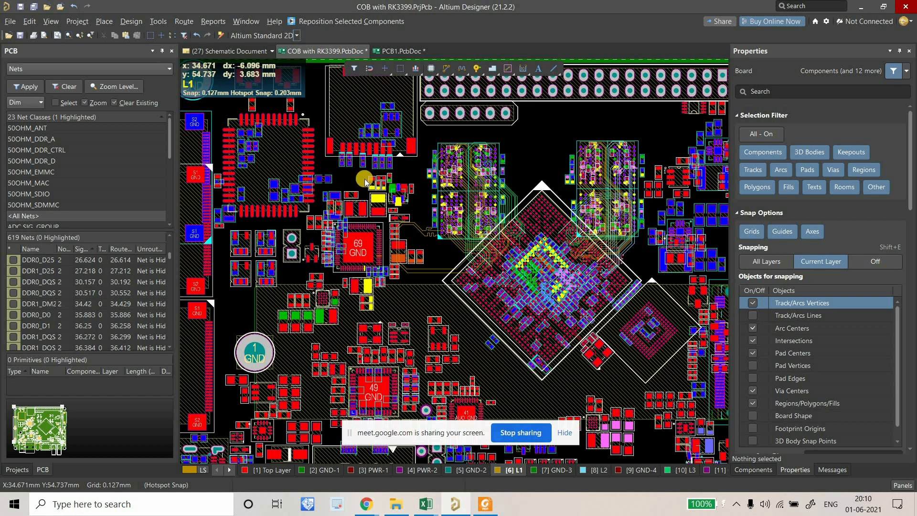
scroll(361, 181, up, 2)
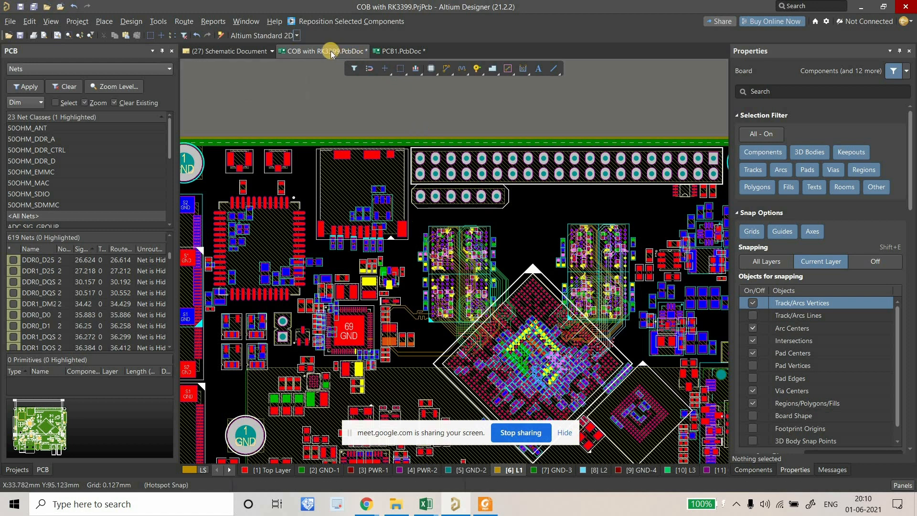
right_click(337, 65)
click(356, 132)
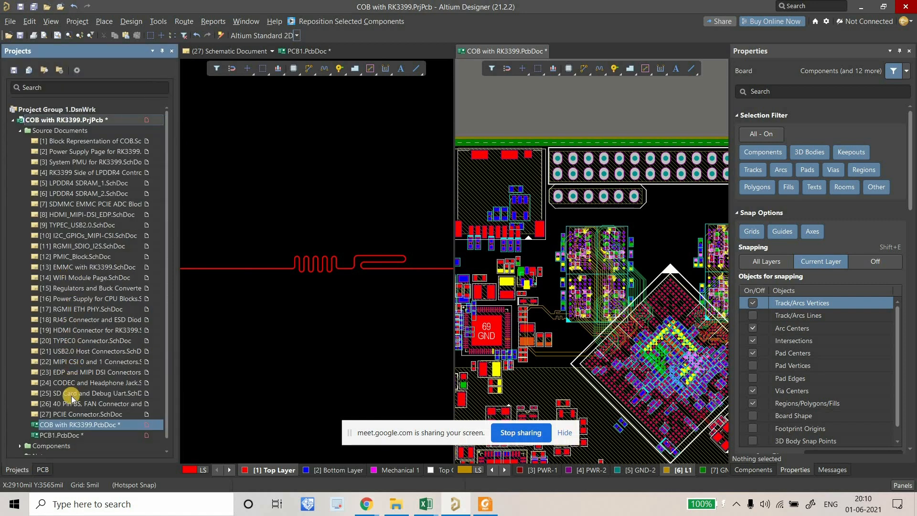
Open '[25] SD Card and Debug Uart.SchDoc' beside the PCB and look over the sheet.
double_click(90, 394)
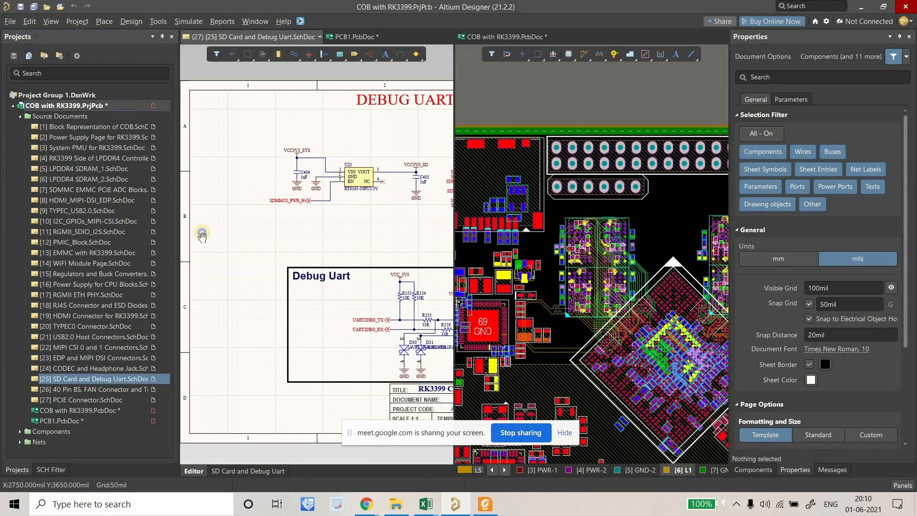
ctrl+scroll(296, 251, up, 4)
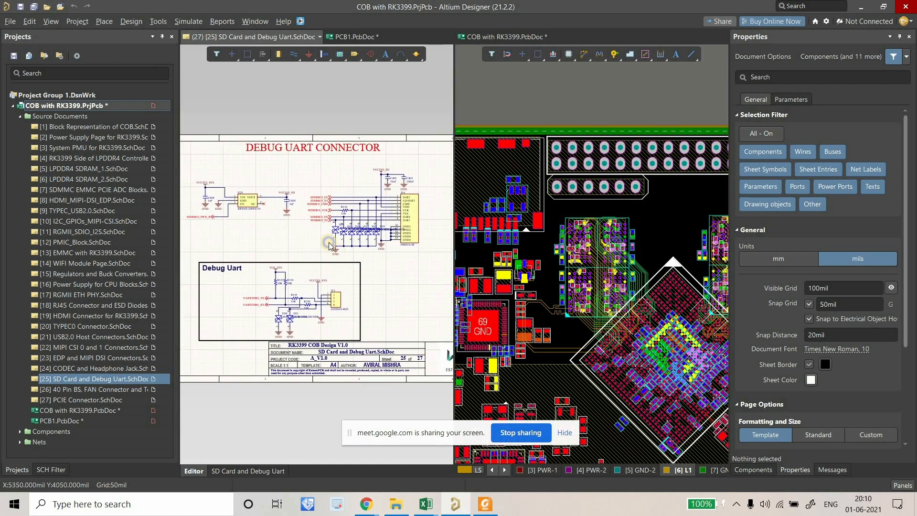
right_drag(262, 205, 303, 202)
ctrl+scroll(303, 203, up, 2)
ctrl+scroll(282, 193, down, 2)
right_drag(408, 213, 361, 214)
ctrl+scroll(271, 219, down, 2)
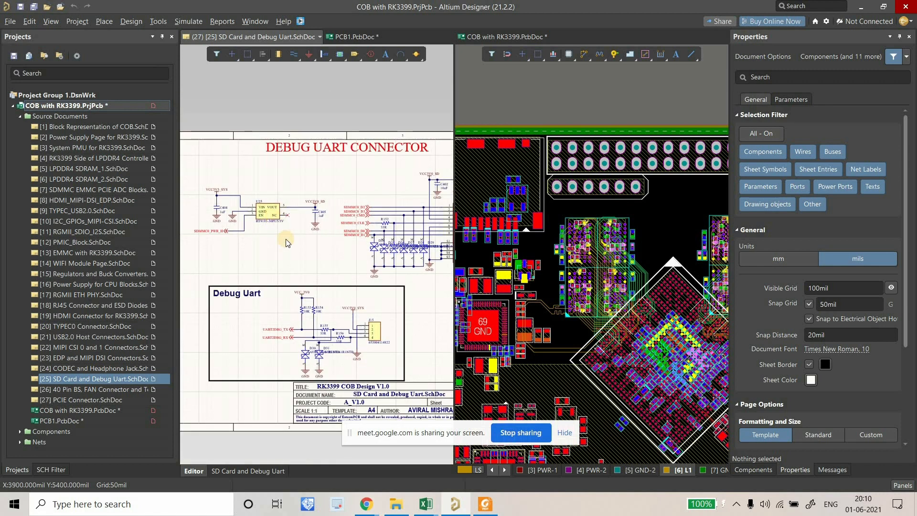
ctrl+scroll(326, 199, up, 6)
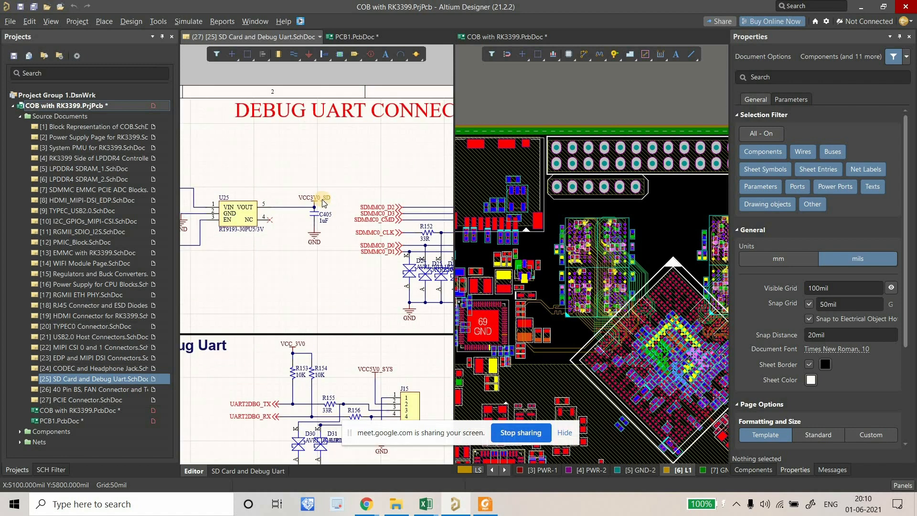
ctrl+scroll(330, 199, down, 8)
ctrl+scroll(392, 198, up, 5)
ctrl+scroll(261, 205, down, 5)
ctrl+scroll(285, 223, up, 2)
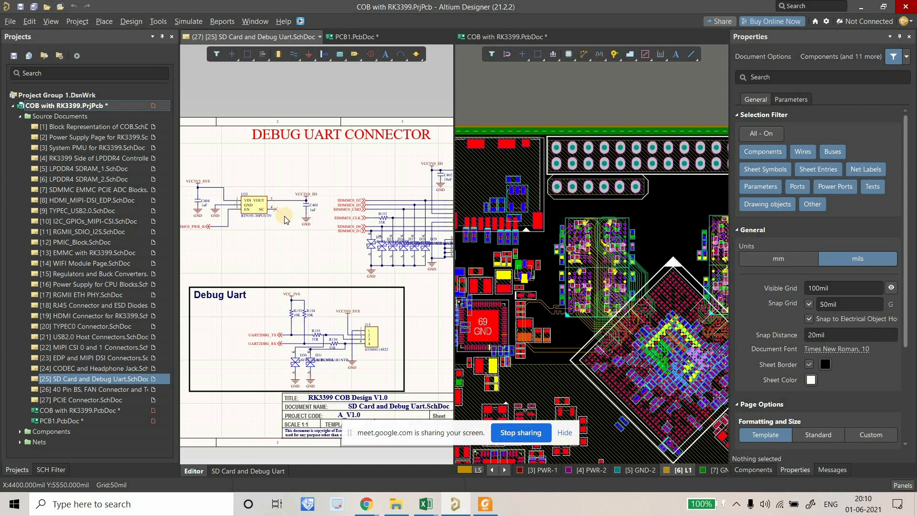
ctrl+scroll(284, 217, down, 2)
Bring the SD connector area into view and limit the Selection Filter to Components.
right_drag(255, 223, 223, 228)
ctrl+scroll(372, 236, up, 2)
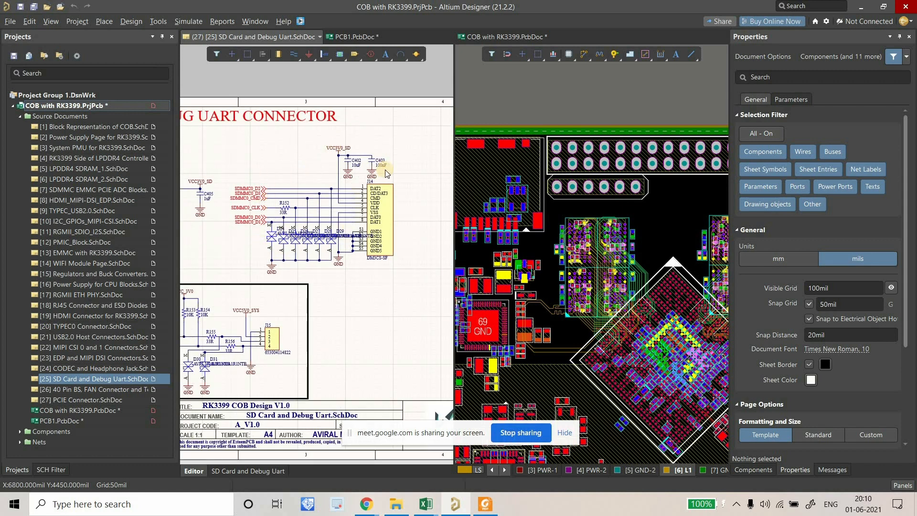
ctrl+scroll(396, 176, down, 4)
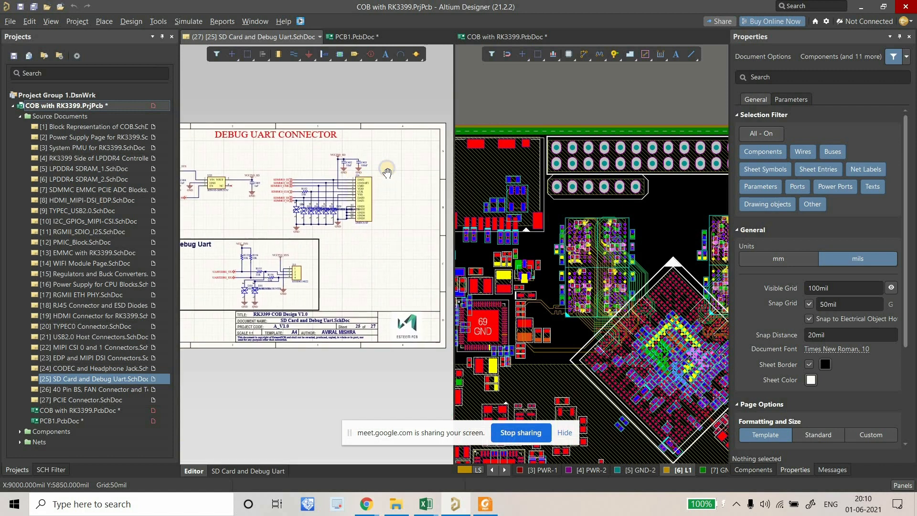
ctrl+scroll(370, 177, down, 2)
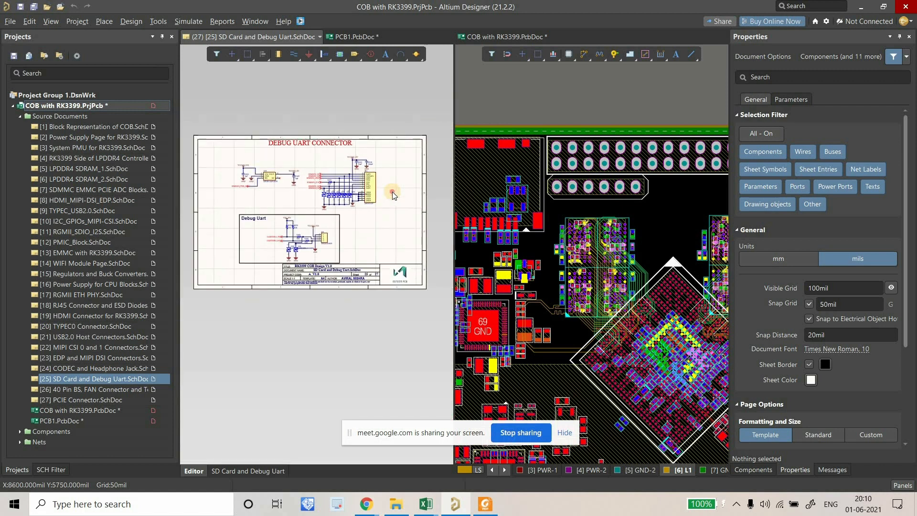
click(772, 146)
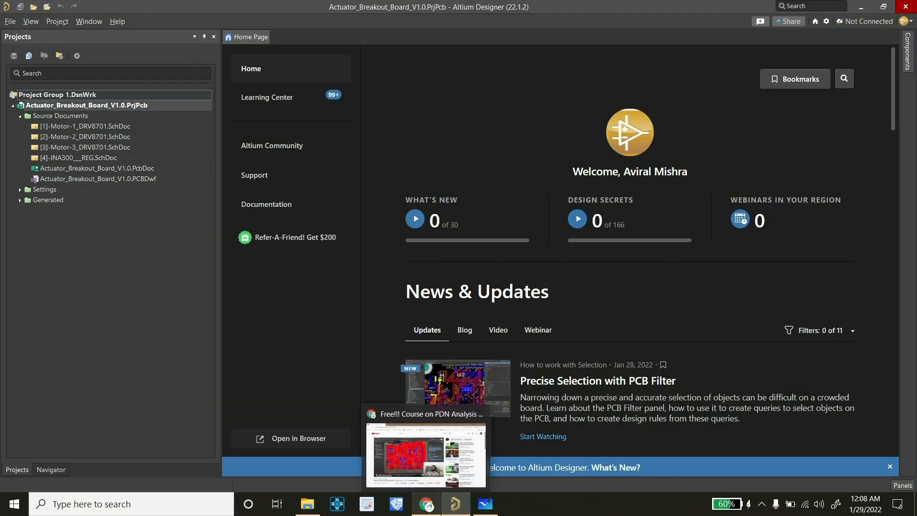
Open the Altium free-trial link from the video description, answering Yes to already using Altium.
click(426, 504)
scroll(306, 306, down, 5)
click(116, 330)
scroll(325, 286, down, 3)
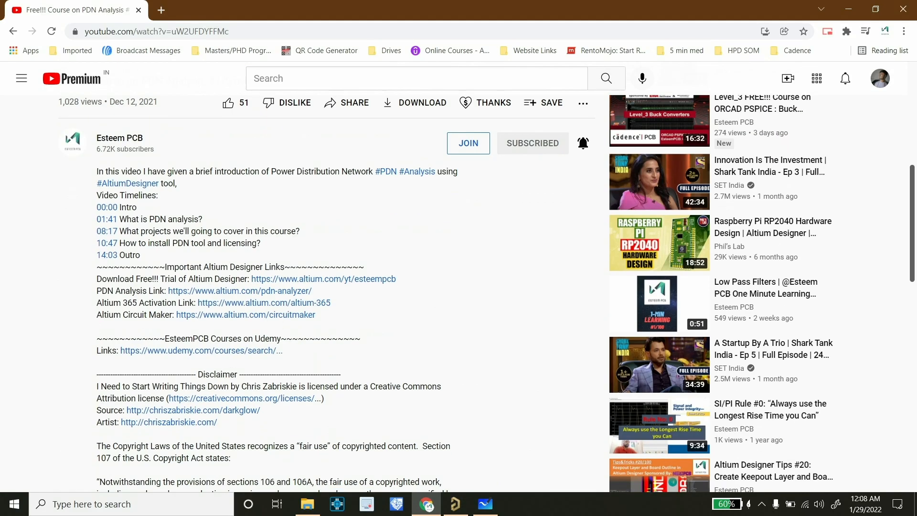
click(323, 280)
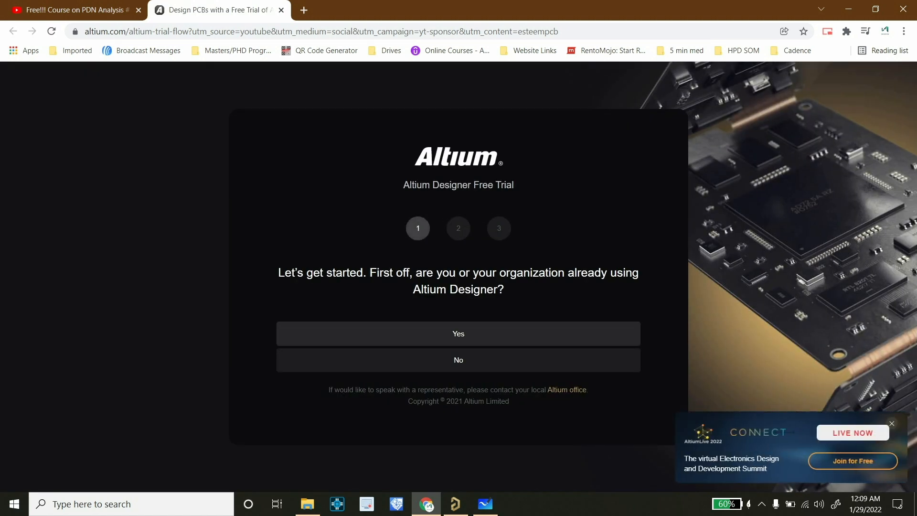
click(458, 333)
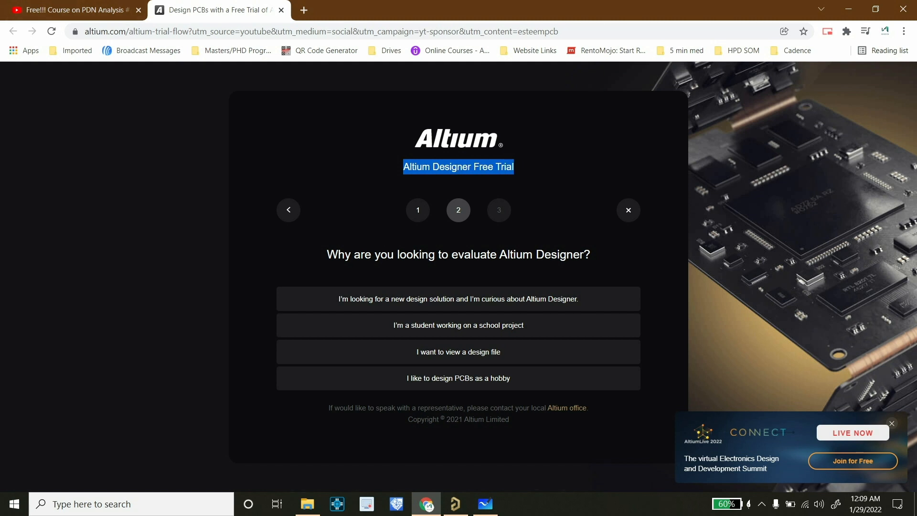
Open the PDN Analyzer quote request page, then select the SD card circuit's 13 parts in Altium.
click(67, 11)
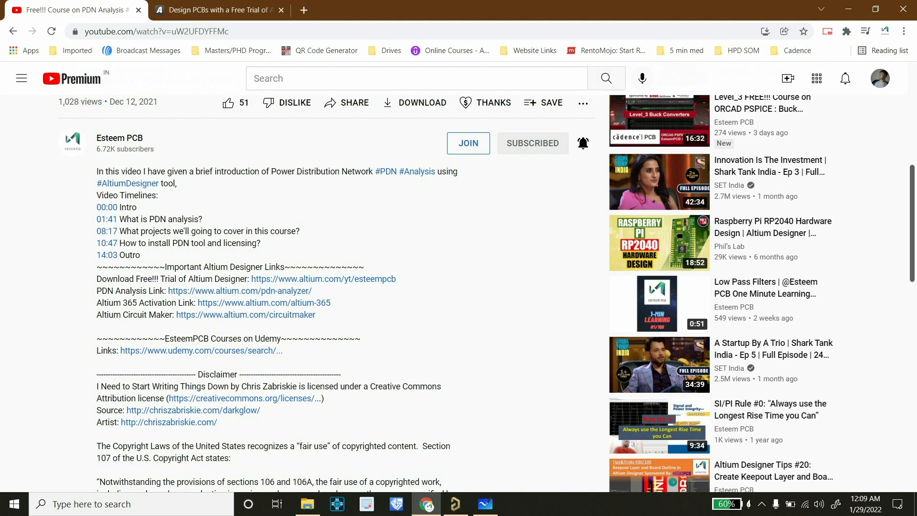
click(239, 291)
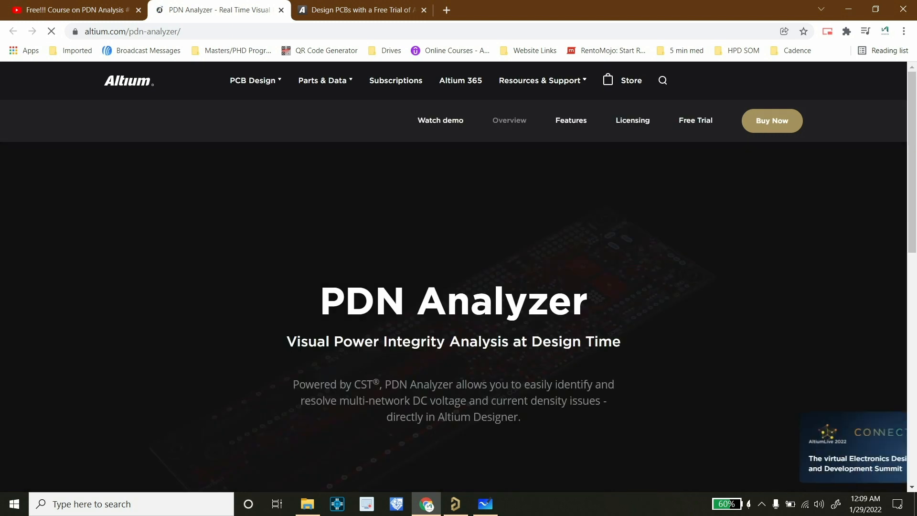
click(772, 82)
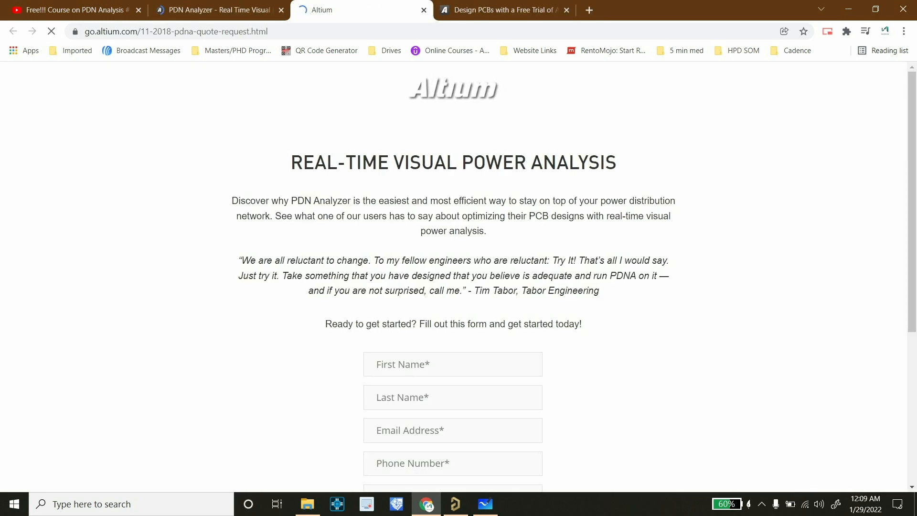
scroll(453, 277, down, 7)
scroll(454, 277, up, 2)
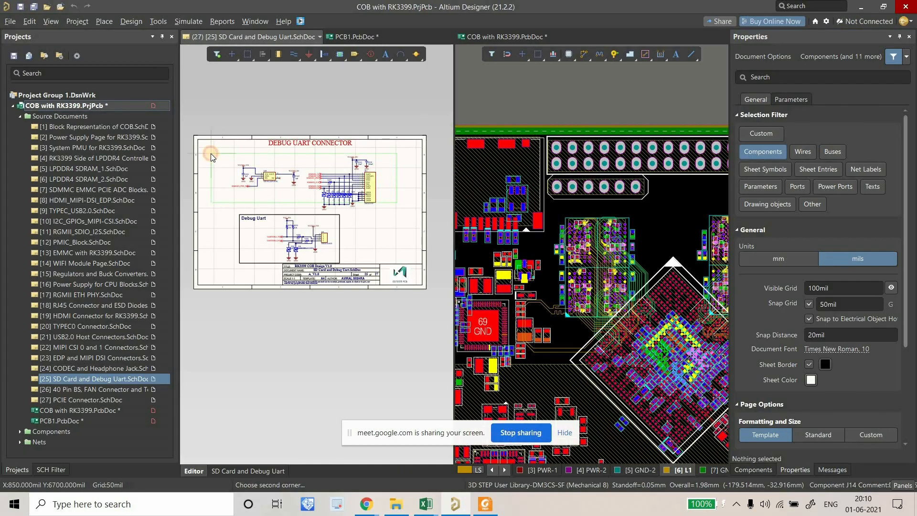
click(210, 153)
ctrl+scroll(602, 233, down, 3)
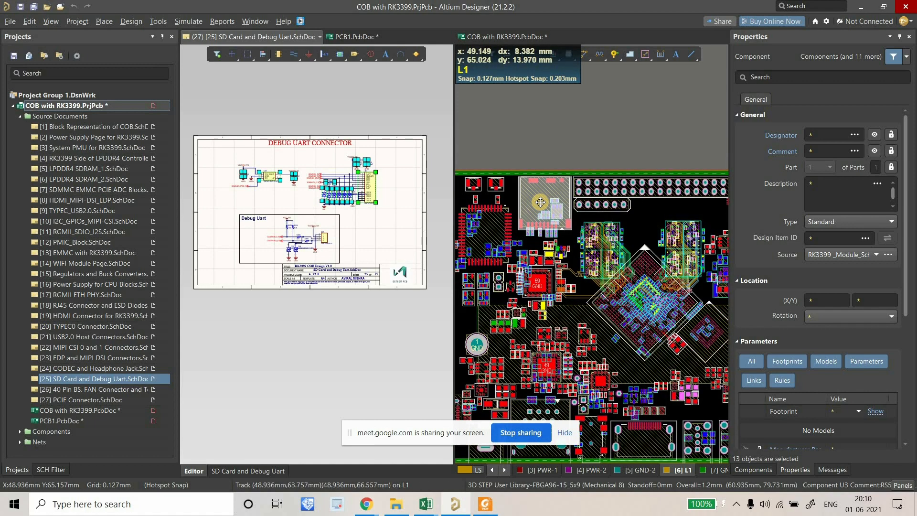
Move the 13 selected SD card components above the board.
click(543, 212)
drag(549, 225, 574, 139)
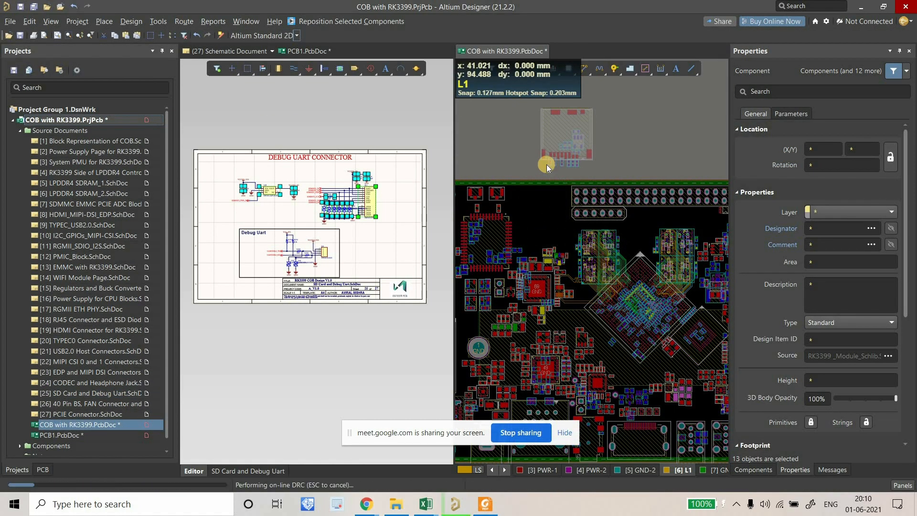
click(554, 179)
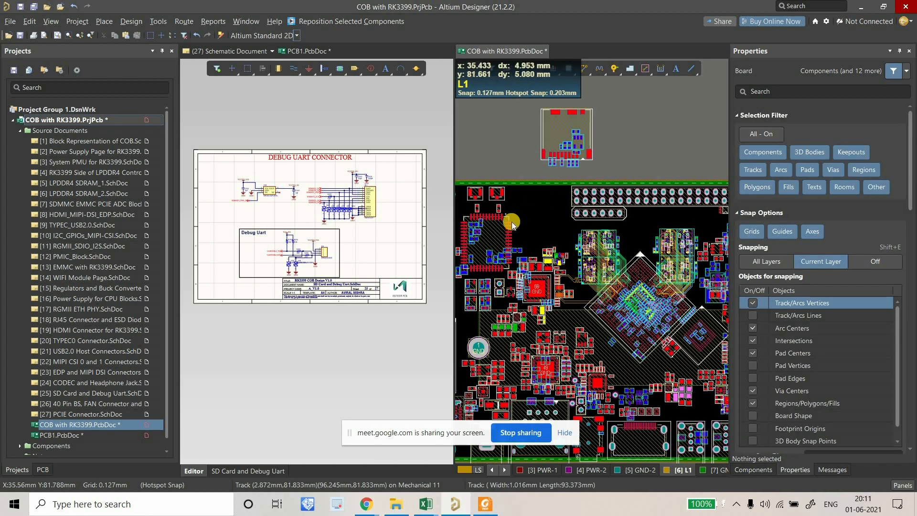
ctrl+scroll(529, 223, up, 3)
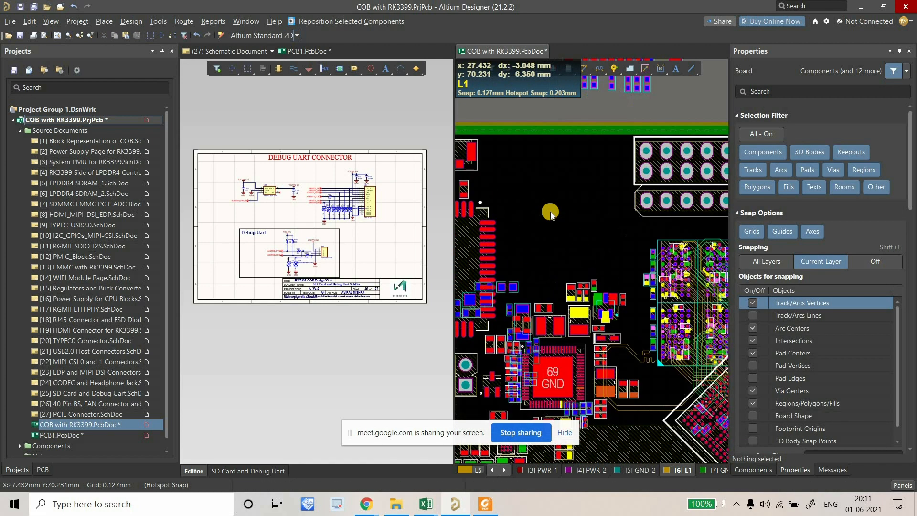
Reposition the J14 micro SD connector (DM3CS-SF) to the board's top edge.
click(384, 218)
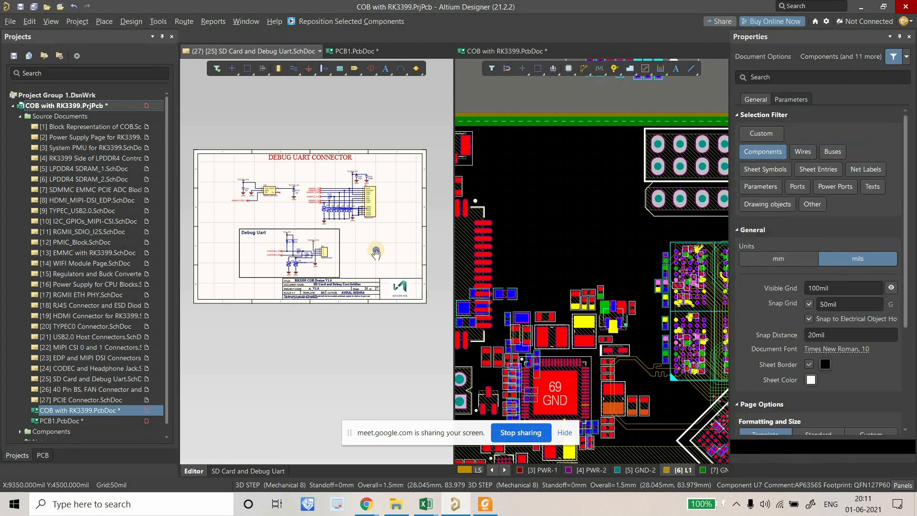
click(366, 226)
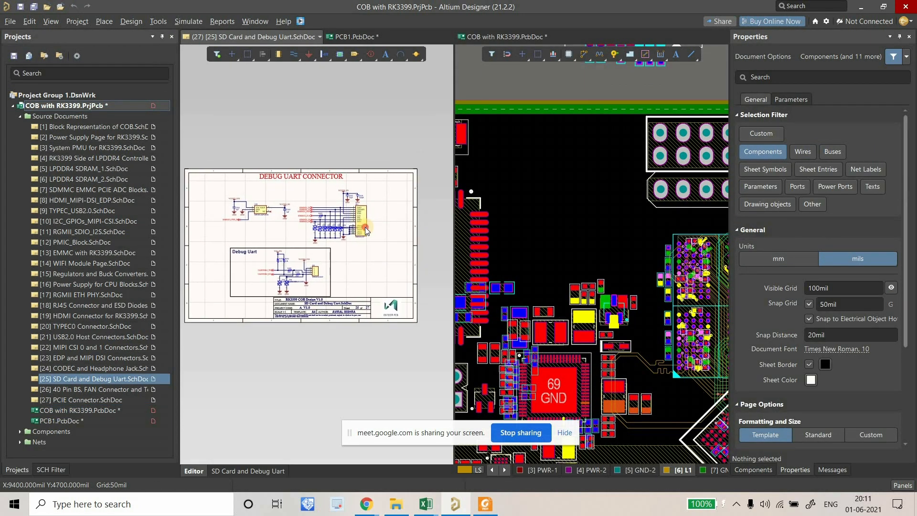
ctrl+scroll(366, 221, up, 4)
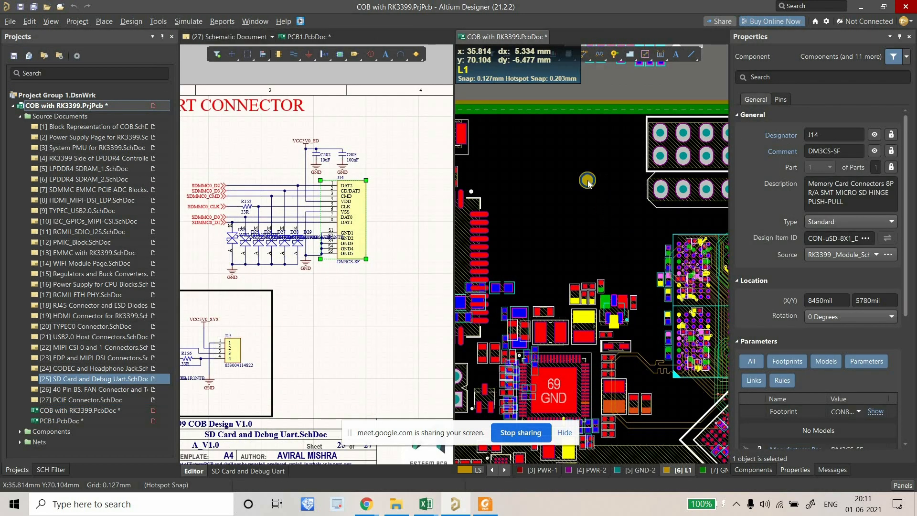
click(365, 26)
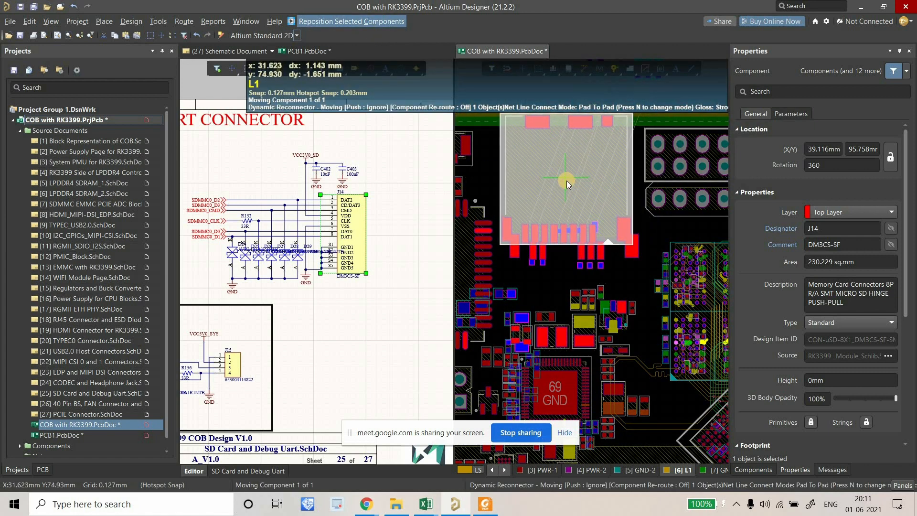
click(566, 182)
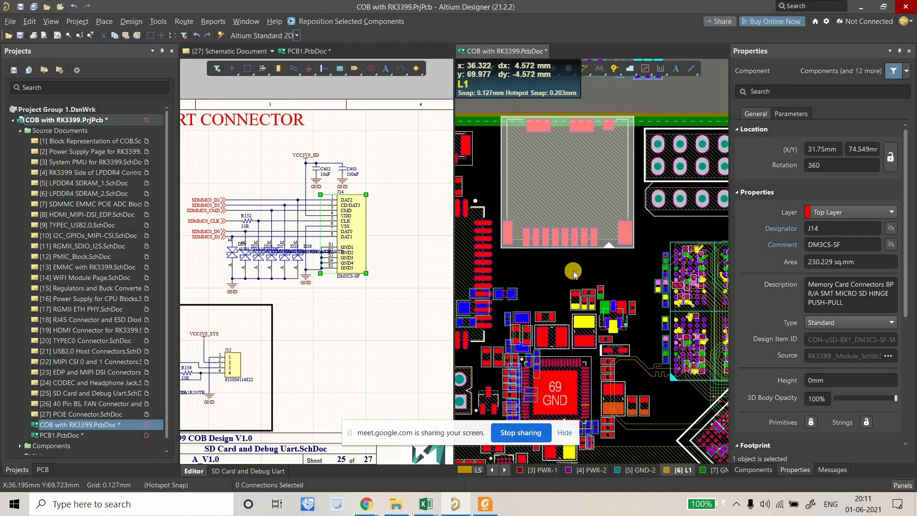
ctrl+scroll(575, 263, down, 1)
click(532, 268)
click(318, 230)
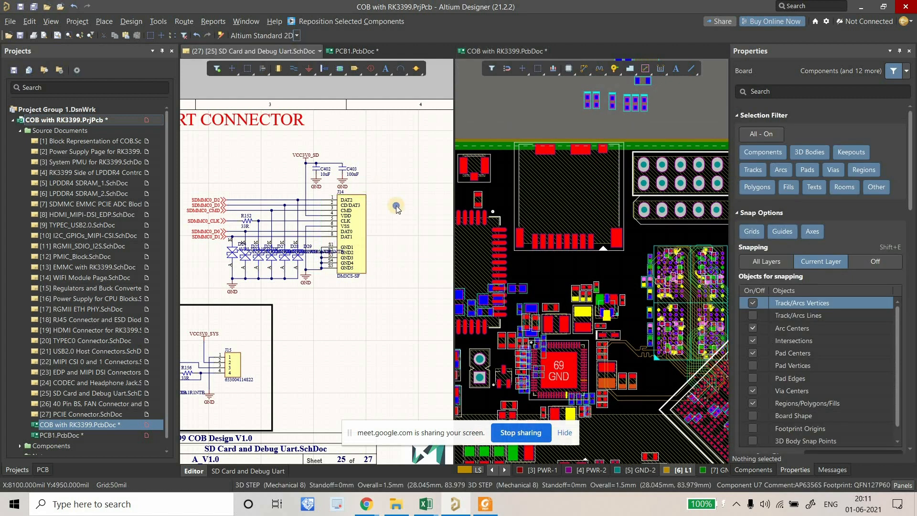
Select diode D29, the other SD diodes and capacitors C402/C403, eight parts in total.
ctrl+scroll(321, 236, up, 1)
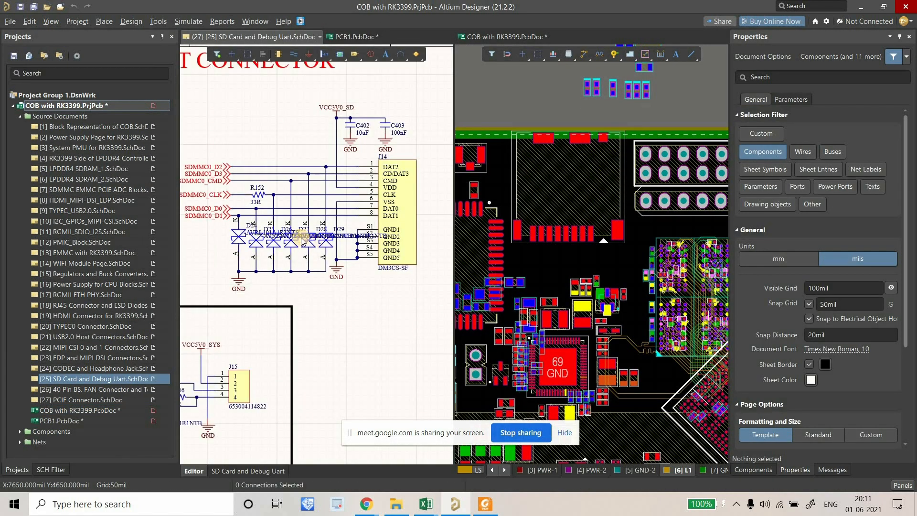
click(302, 239)
shift+click(286, 244)
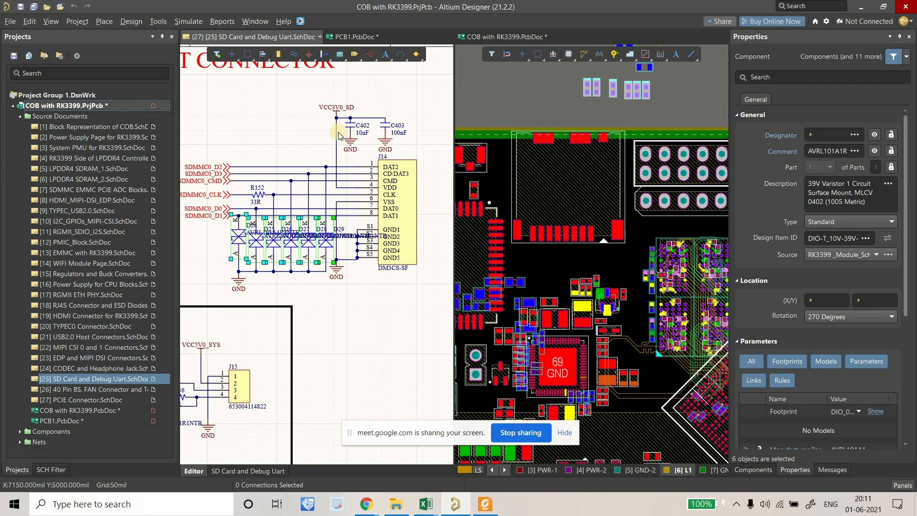
click(555, 244)
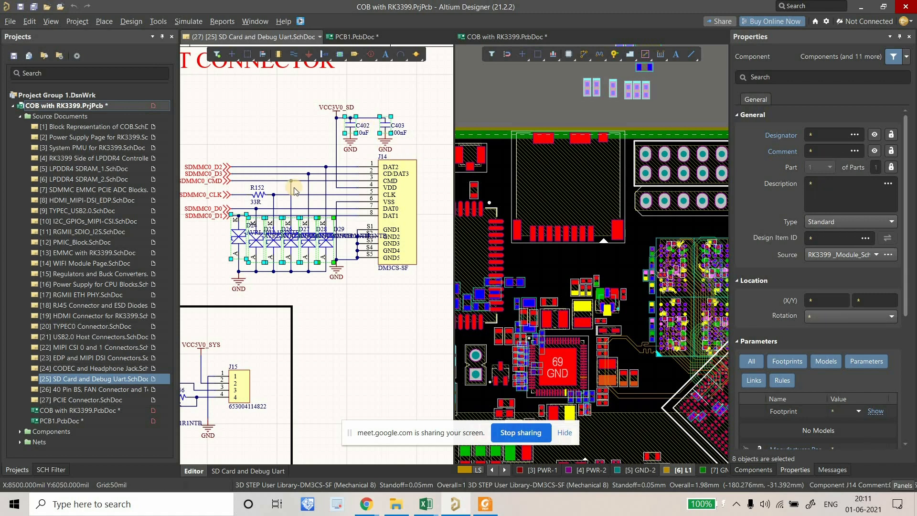
ctrl+scroll(317, 188, down, 4)
Start repositioning the eight selected parts and drop the first two below the J14 pads.
right_drag(233, 182, 352, 200)
right_drag(352, 201, 219, 201)
ctrl+scroll(220, 202, up, 2)
click(504, 227)
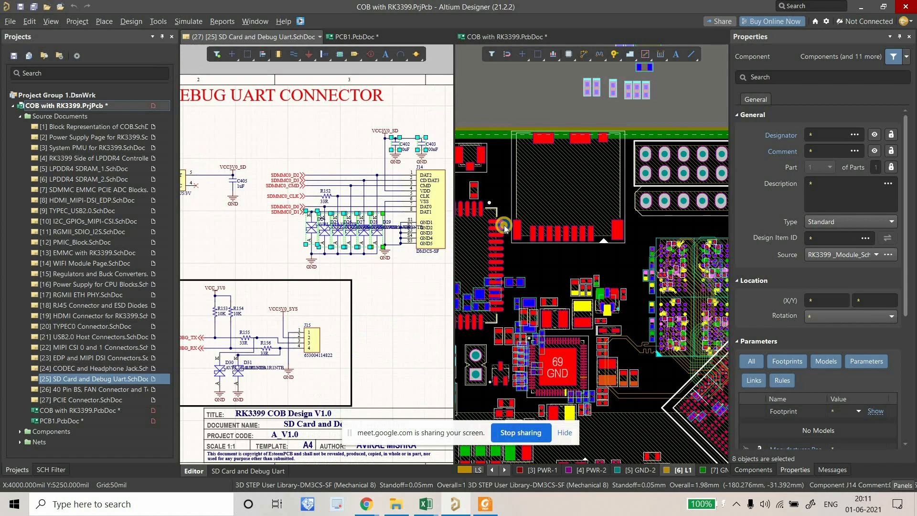
click(358, 19)
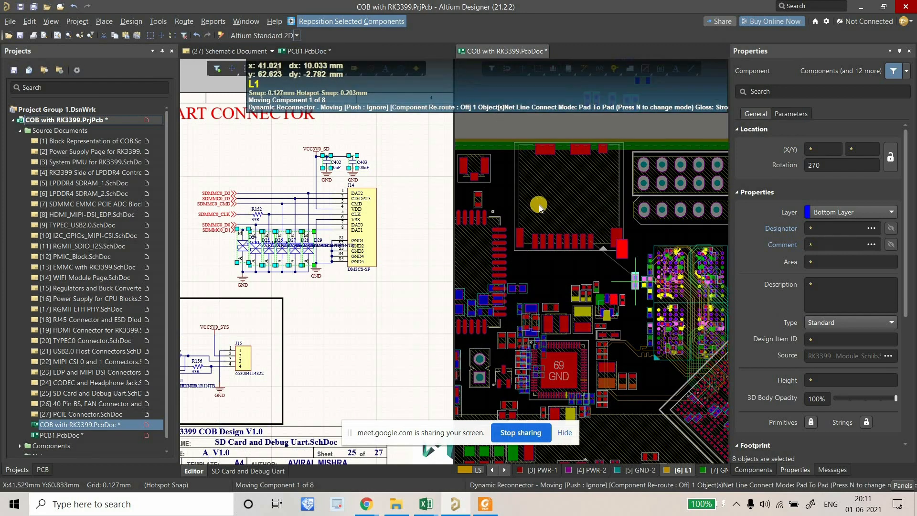
ctrl+scroll(539, 207, up, 5)
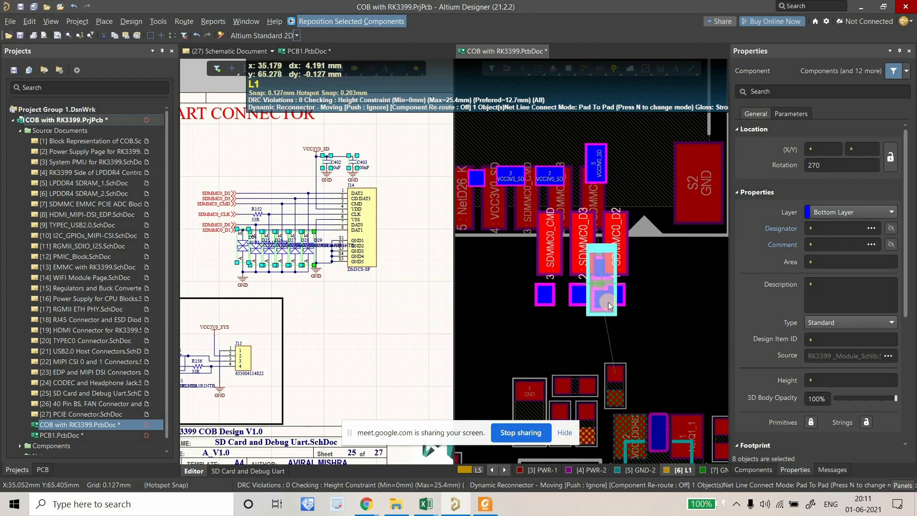
ctrl+scroll(605, 303, up, 2)
click(592, 299)
ctrl+scroll(573, 327, down, 2)
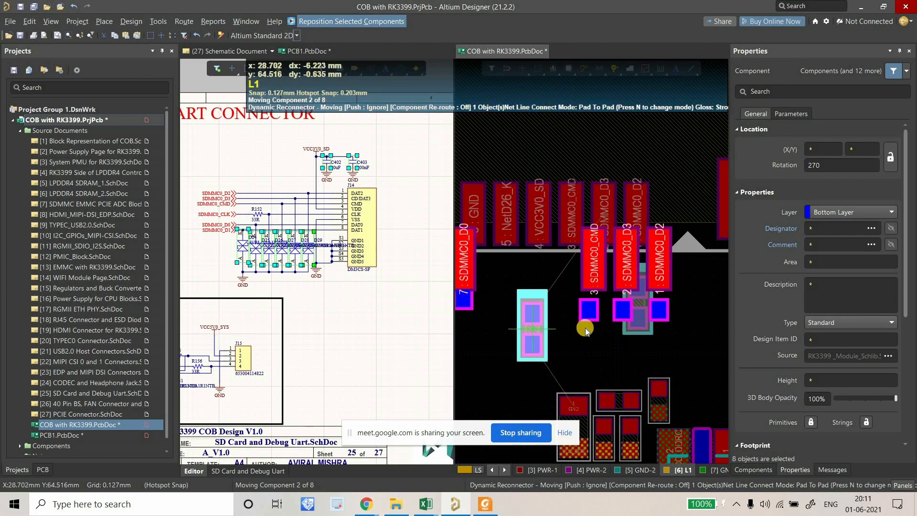
ctrl+scroll(596, 316, up, 2)
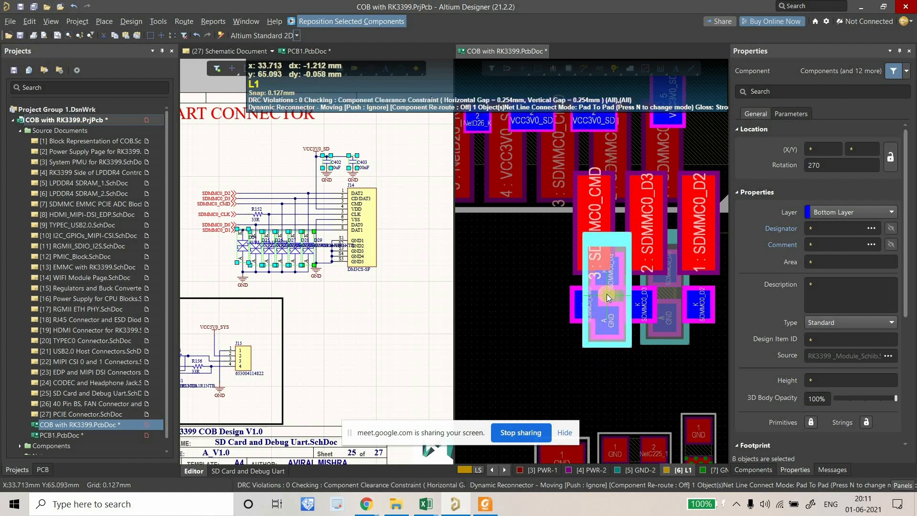
click(606, 294)
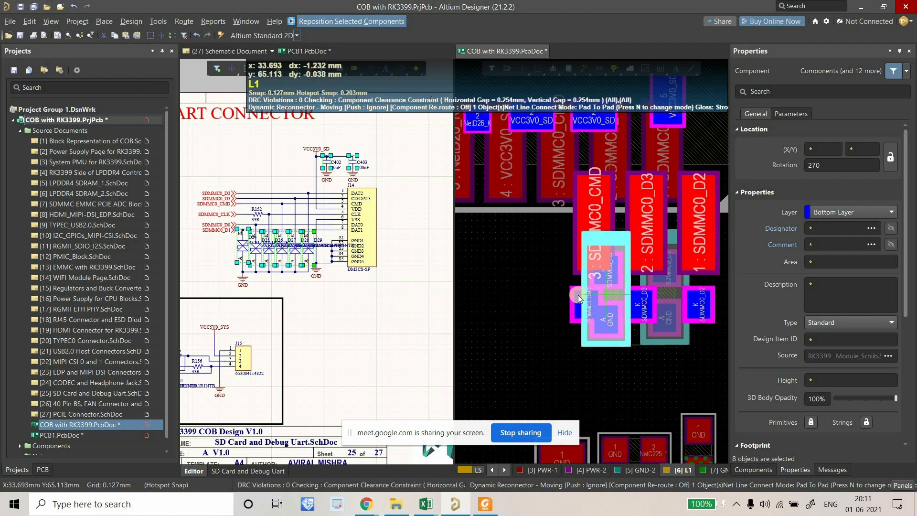
ctrl+scroll(544, 295, down, 1)
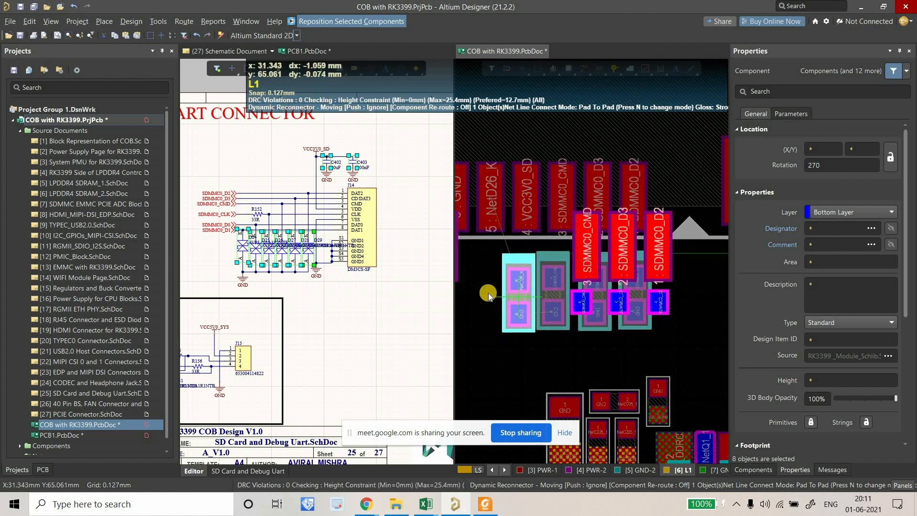
Place the remaining protection diodes in a row, one beside the SDMMC0_D1 pad.
click(491, 298)
right_drag(581, 304, 686, 311)
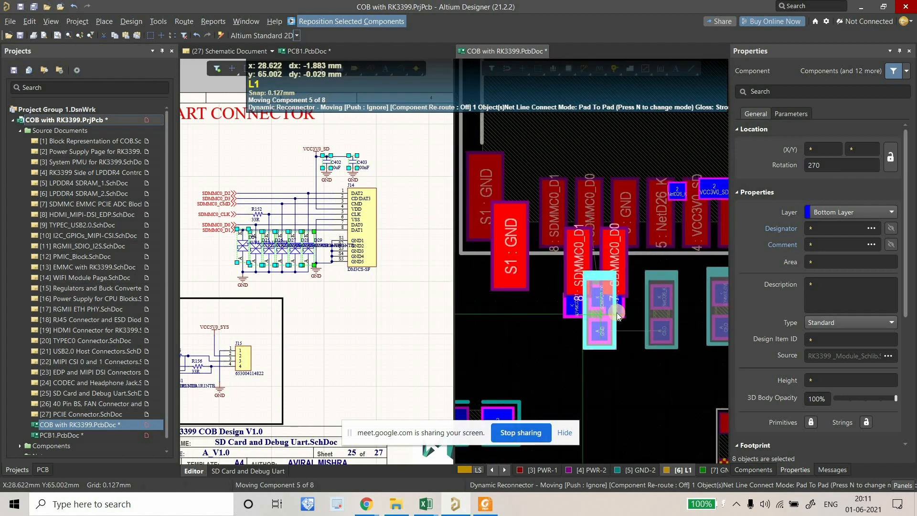
click(588, 313)
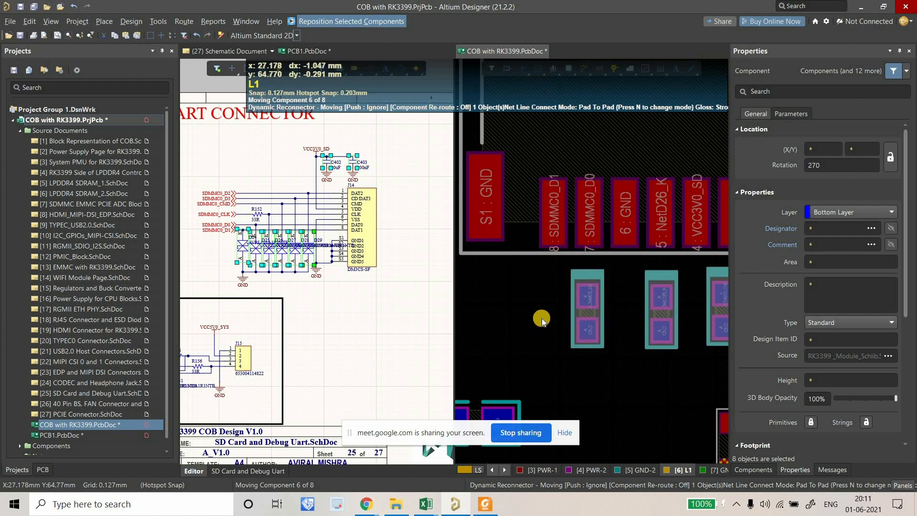
click(552, 313)
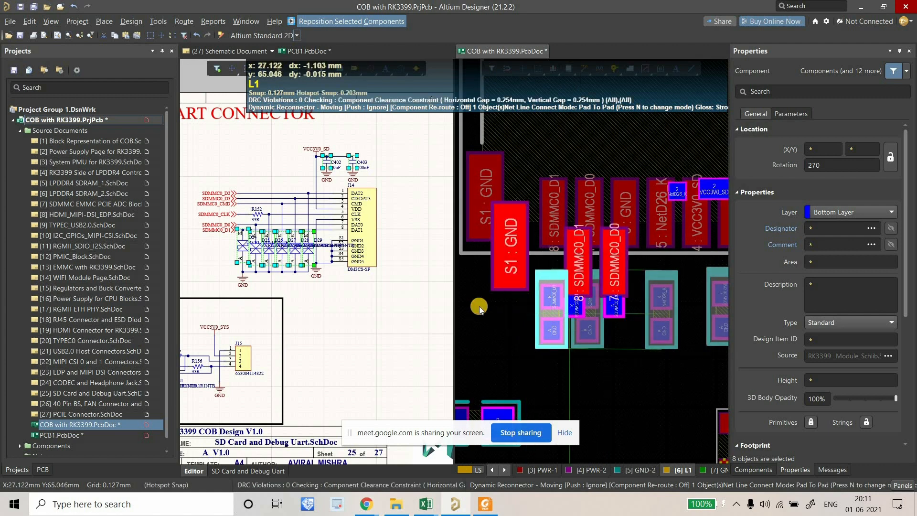
ctrl+scroll(488, 310, down, 2)
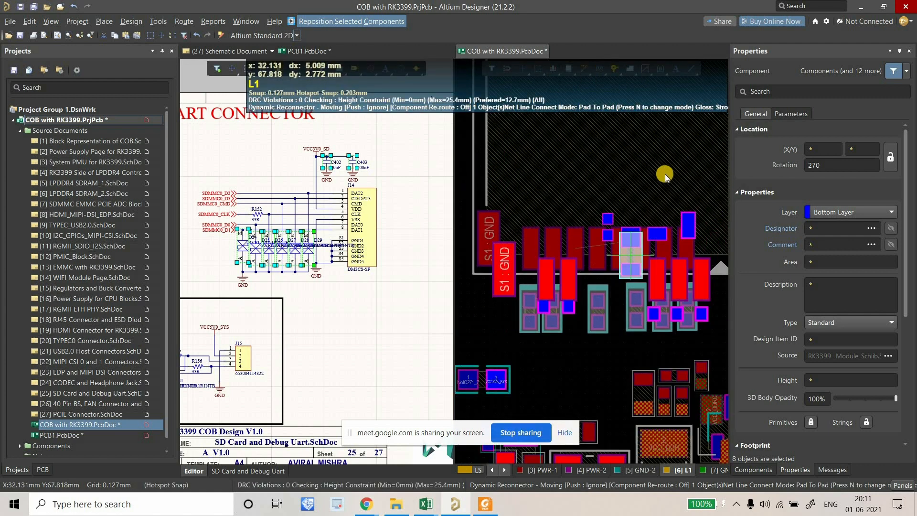
ctrl+scroll(574, 212, up, 4)
ctrl+scroll(558, 214, down, 1)
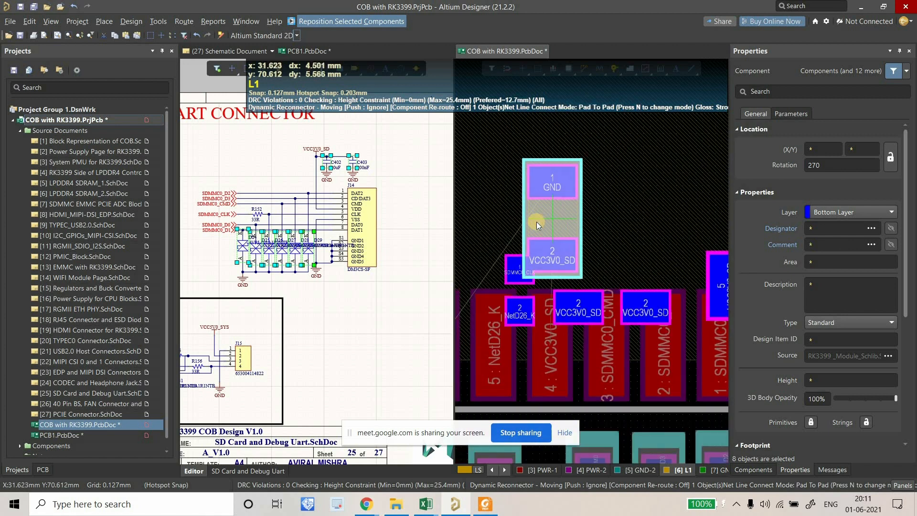
Place the two decoupling capacitors next to the VCC3V0_SD pad.
click(549, 216)
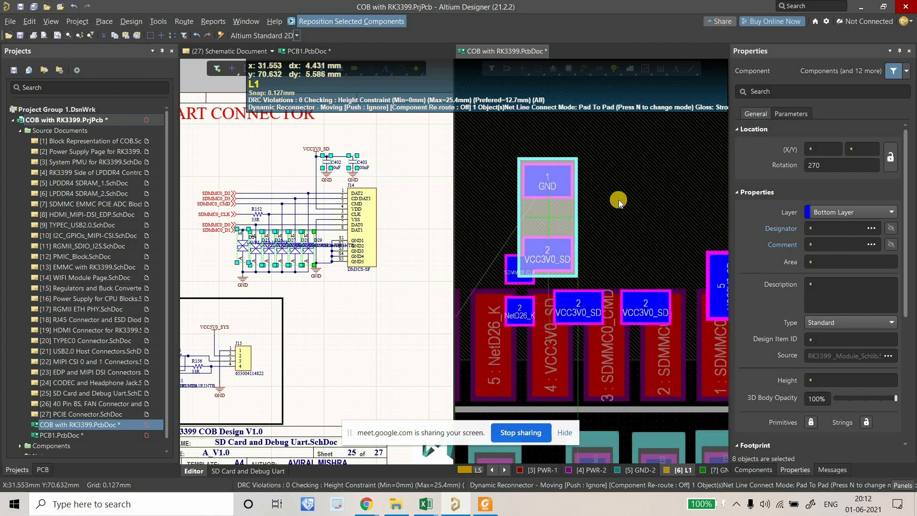
ctrl+scroll(618, 200, down, 2)
ctrl+scroll(621, 211, up, 2)
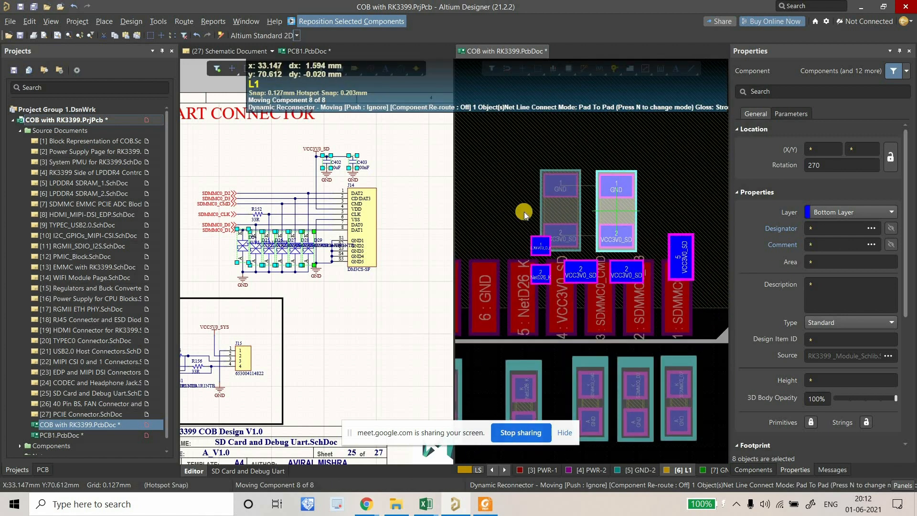
click(514, 209)
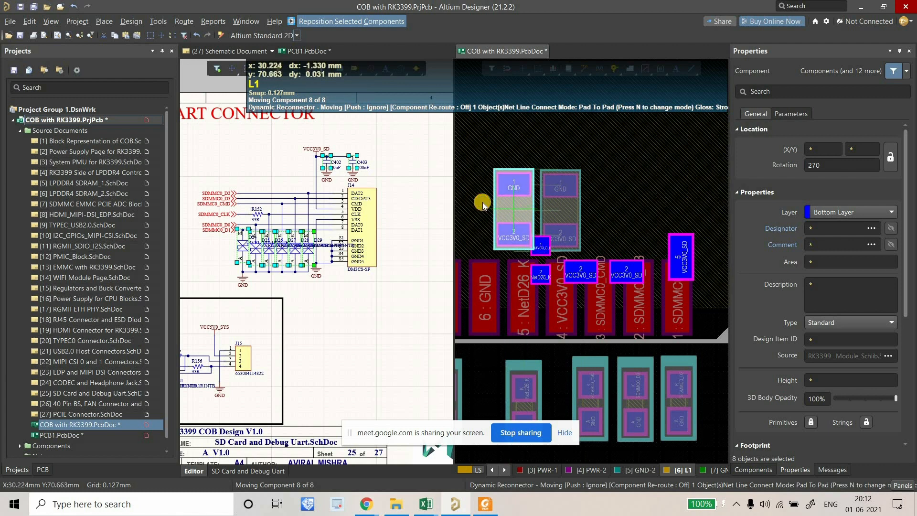
ctrl+scroll(493, 208, down, 5)
Clear the selection and move one protection diode above the connector pads.
click(548, 259)
ctrl+scroll(549, 261, up, 8)
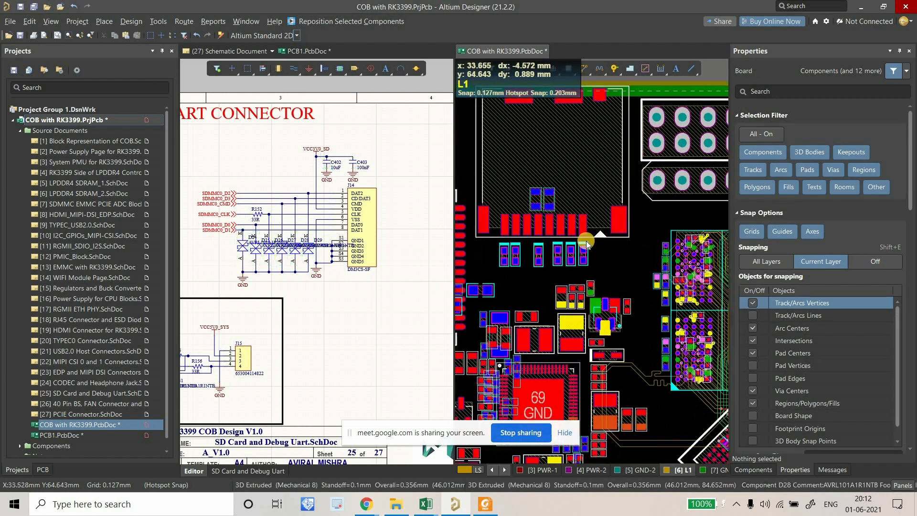
ctrl+scroll(550, 326, down, 4)
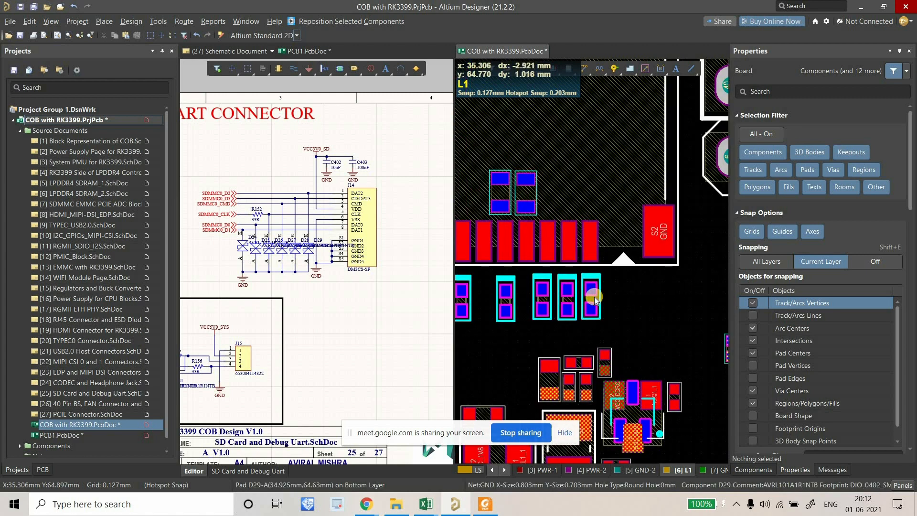
ctrl+scroll(593, 298, up, 3)
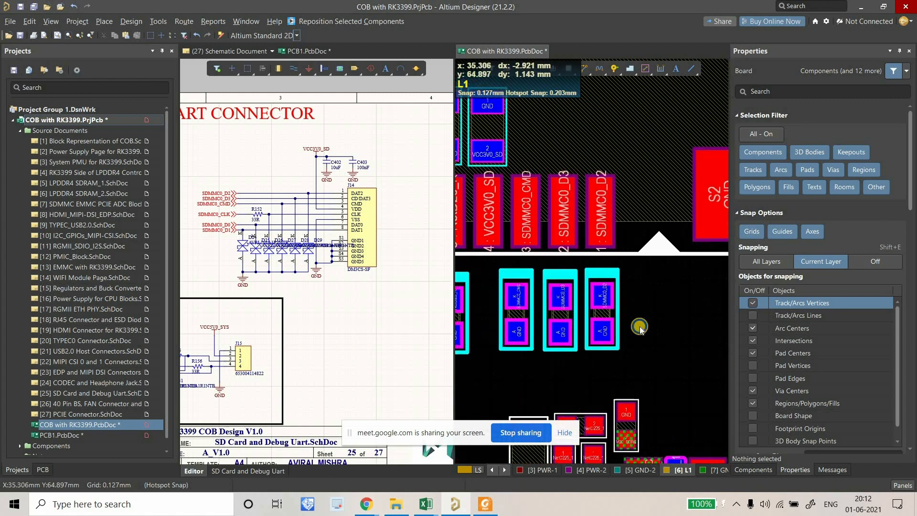
ctrl+scroll(611, 366, down, 2)
drag(611, 365, 592, 175)
ctrl+scroll(595, 182, up, 2)
Route a trial bottom-layer track from the SDMMC0_D2 pad, then undo it.
click(583, 69)
click(578, 265)
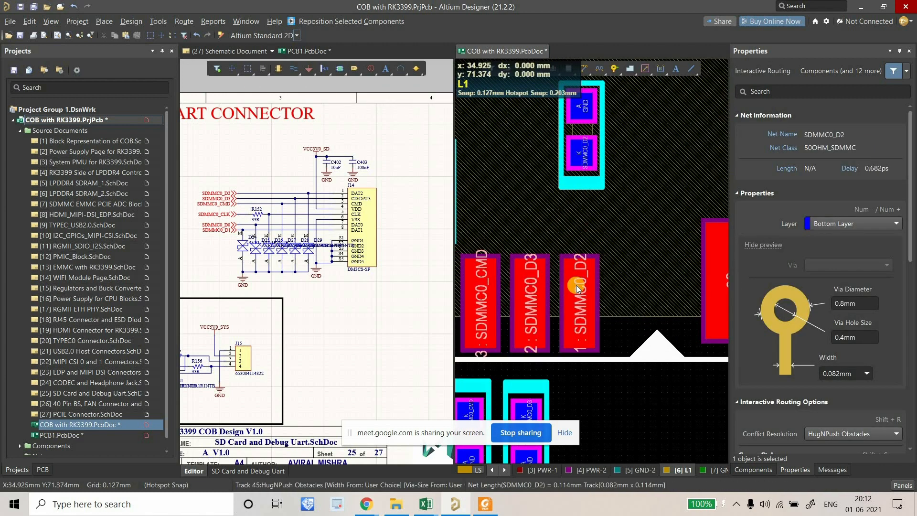
key(KP_Multiply)
click(577, 285)
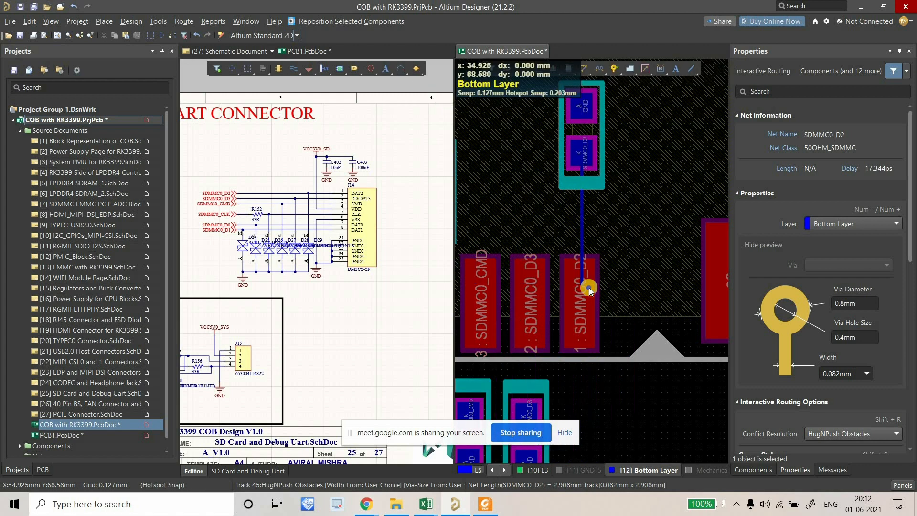
right_click(588, 287)
right_click(588, 271)
key(ctrl+z)
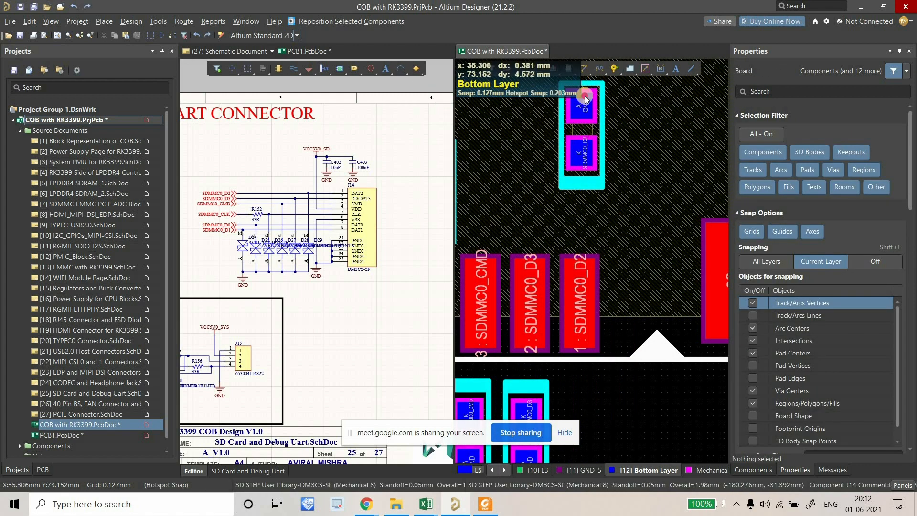
Route from the diode's SDMMC0_D2 pad again, adjust the track width, then cancel routing.
key(ctrl+w)
click(581, 152)
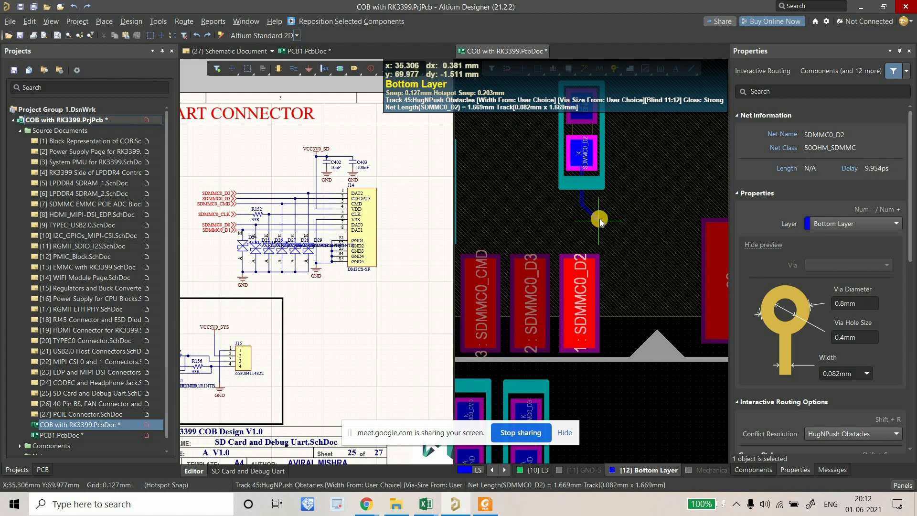
key(Tab)
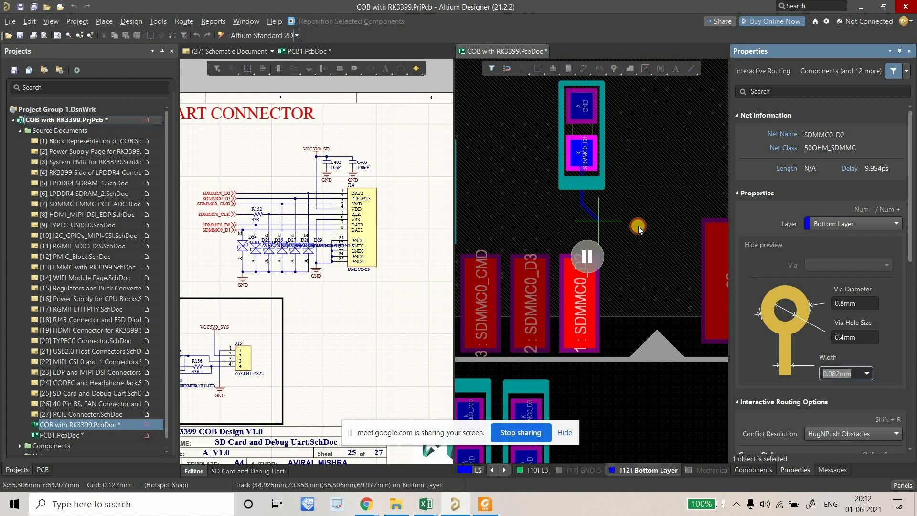
click(638, 227)
right_click(638, 227)
right_click(638, 227)
ctrl+scroll(638, 226, down, 5)
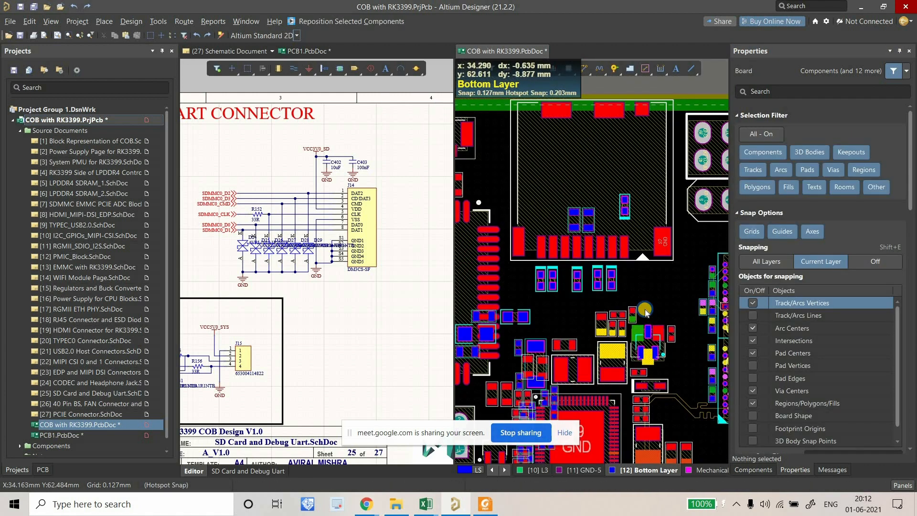
Follow the SDMMC0_D2 net from the SD card schematic to sheet [7] SDMMC EMMC PCIE ADC Blocks.
right_drag(645, 309, 696, 304)
right_drag(616, 283, 660, 308)
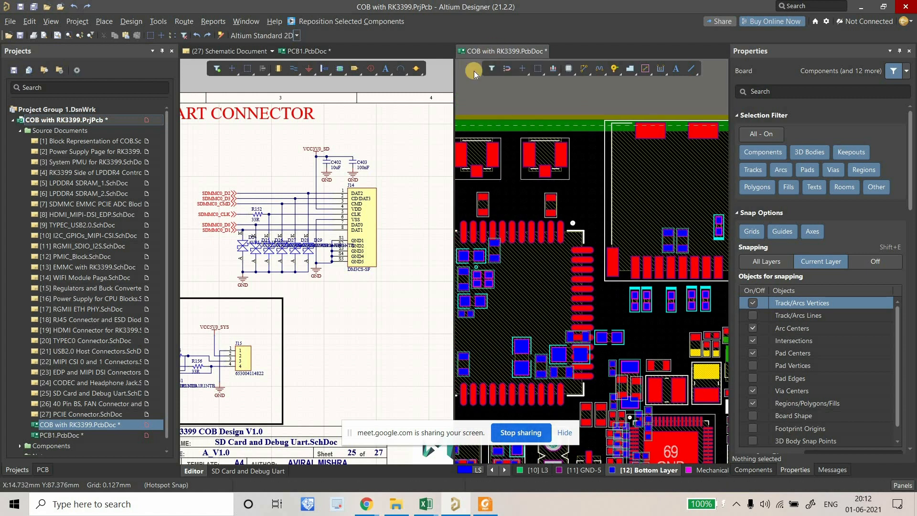
click(414, 291)
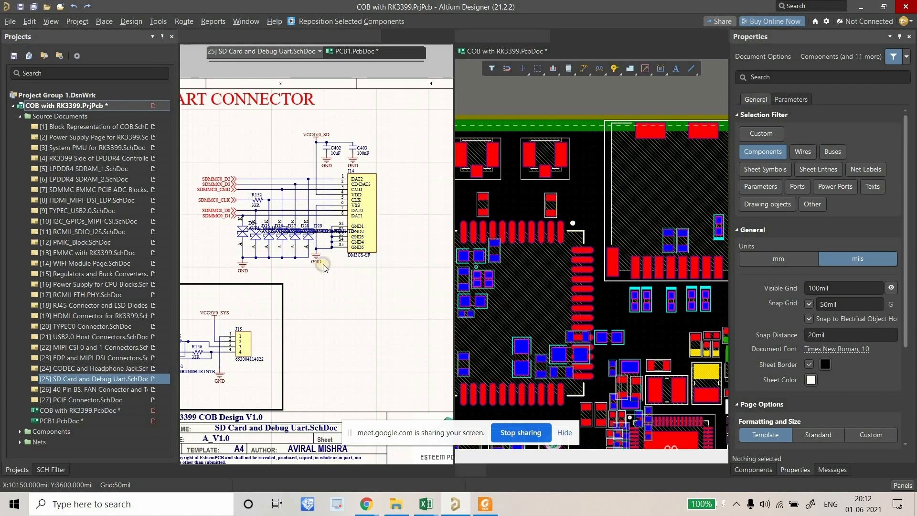
right_drag(208, 193, 336, 206)
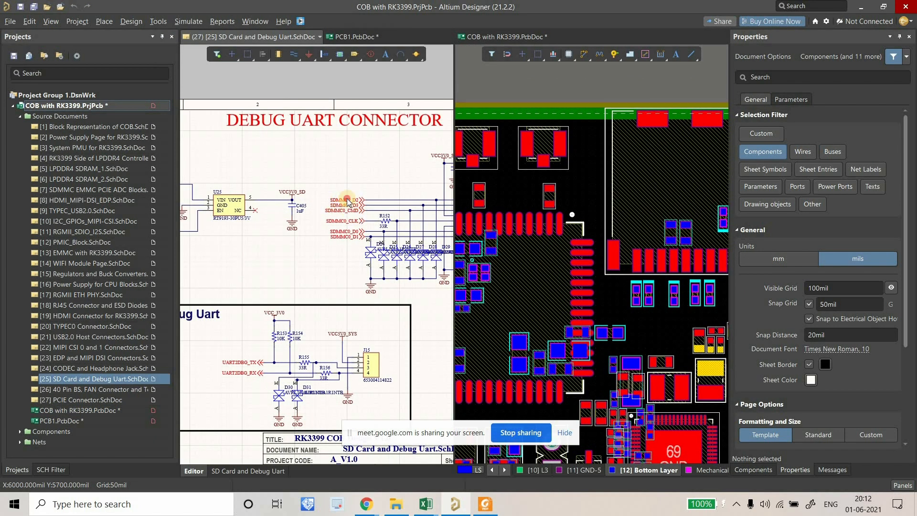
mouse_move(347, 201)
click(388, 453)
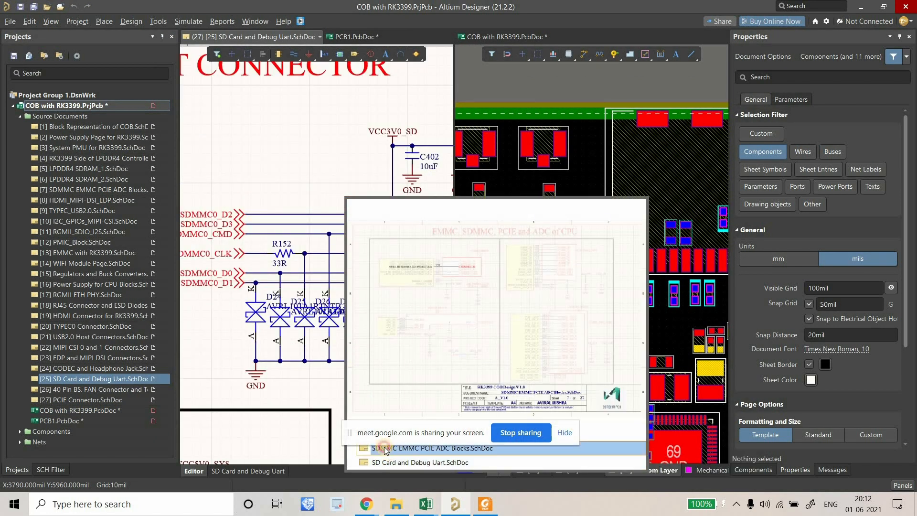
Recenter the SDMMC sheet, clear the net highlighting, and return to the board view.
ctrl+scroll(311, 257, down, 6)
right_drag(348, 230, 325, 216)
click(324, 216)
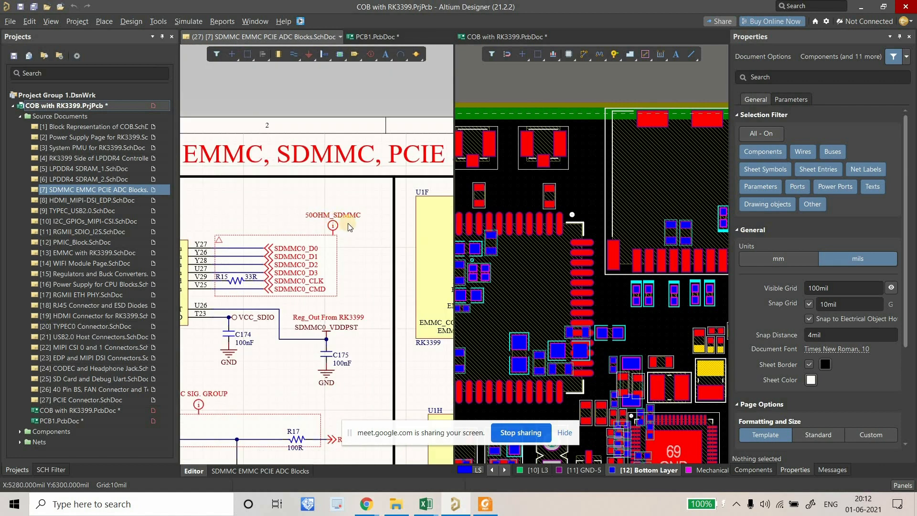
click(499, 203)
ctrl+scroll(545, 178, down, 2)
right_drag(545, 178, 535, 142)
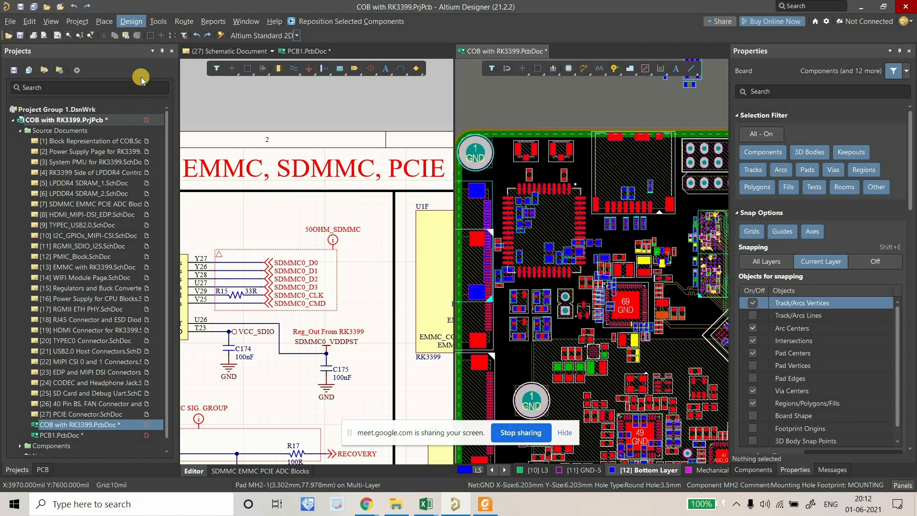
In the design rules editor, add a new Routing Width rule named 50OHM_SDCARD.
key(d)
key(r)
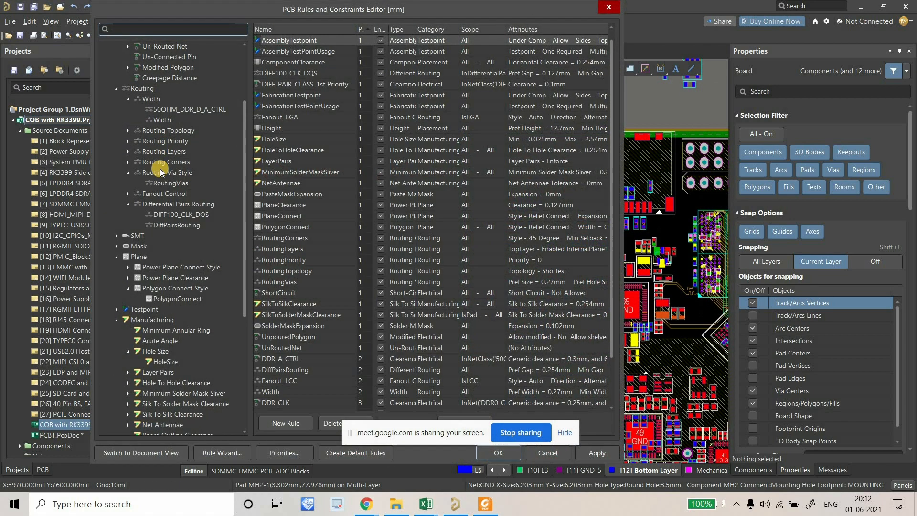
click(159, 120)
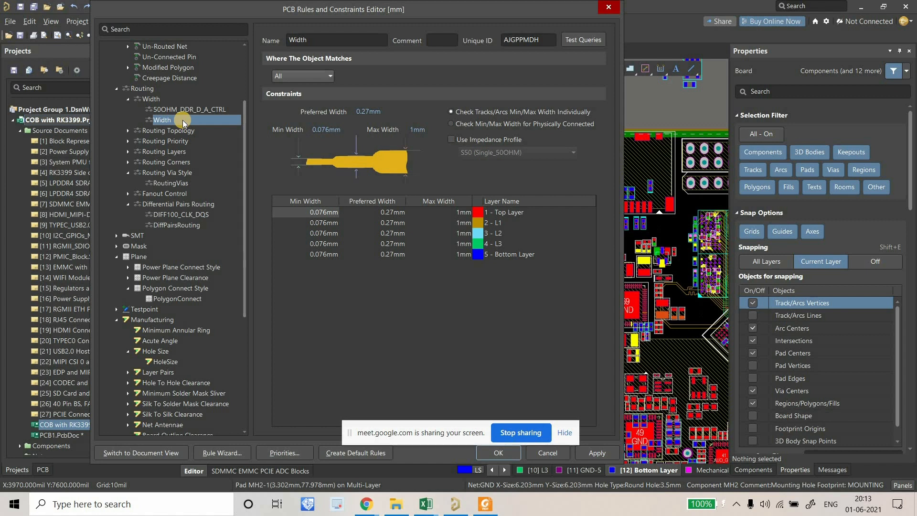
right_click(183, 120)
click(203, 125)
click(165, 109)
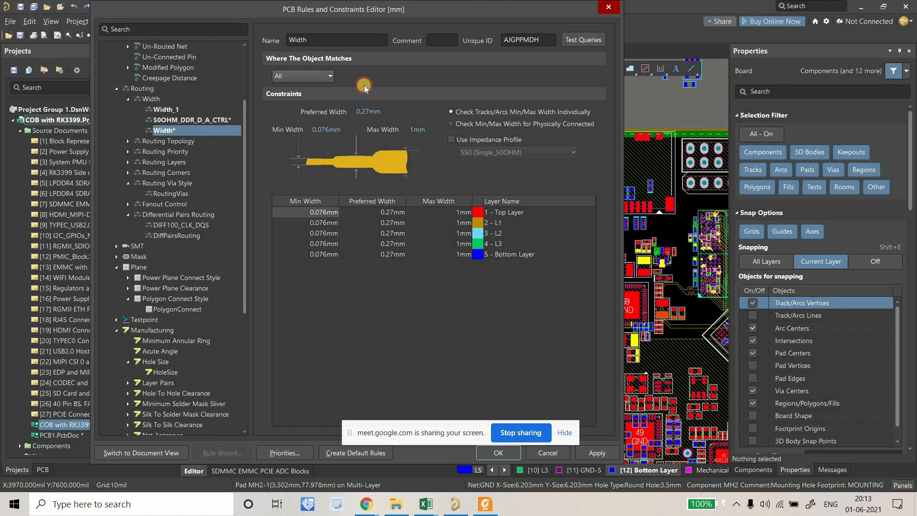
double_click(330, 41)
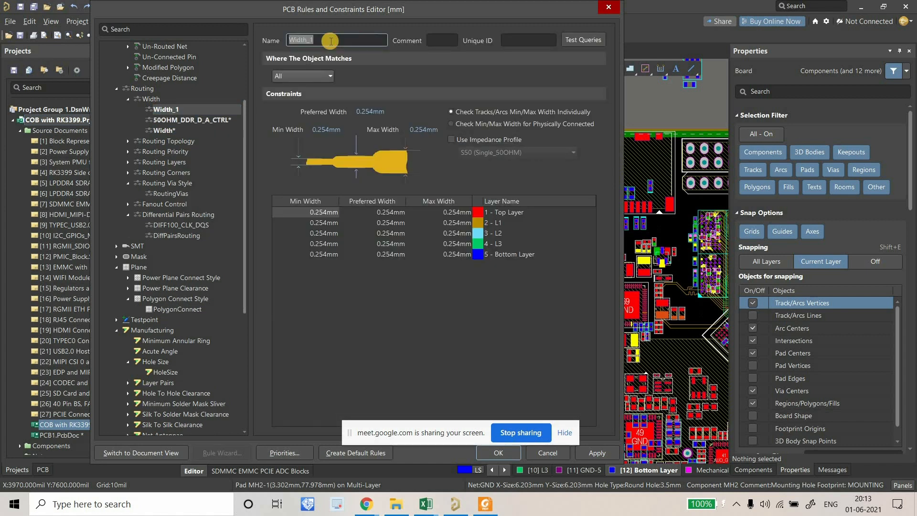
text(SDCARD)
key(Home)
text(50OHM_))
key(BackSpace)
Scope the rule to net class 50OHM_SDMMC, enable Use Impedance Profile, and save it.
click(313, 76)
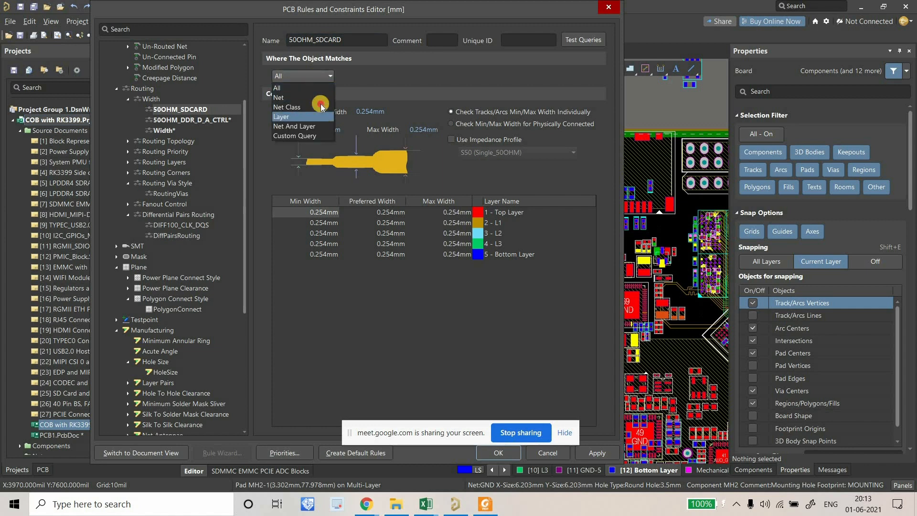
click(320, 106)
click(368, 76)
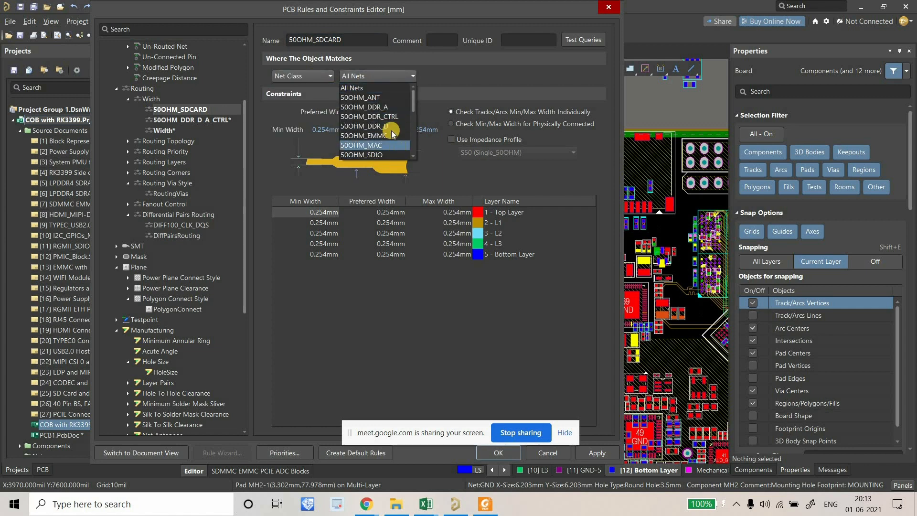
scroll(392, 136, down, 1)
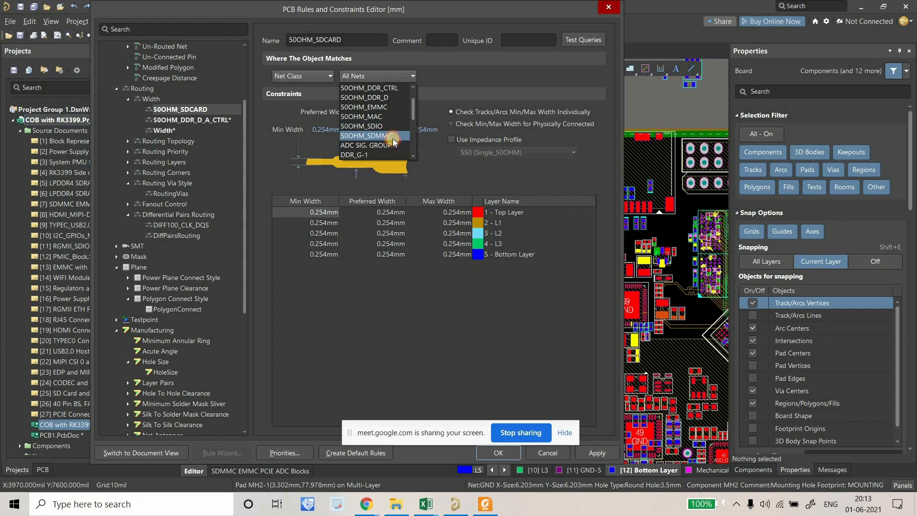
click(392, 137)
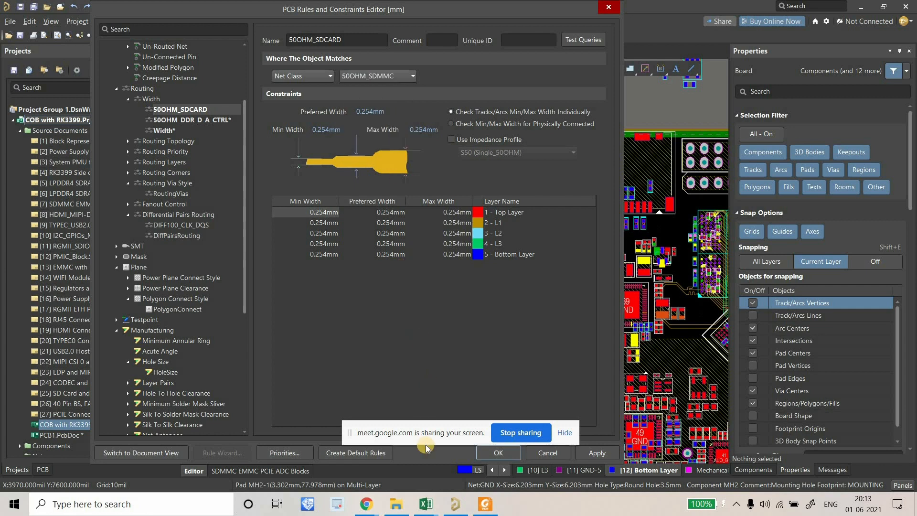
click(386, 77)
scroll(394, 122, down, 2)
scroll(394, 122, up, 2)
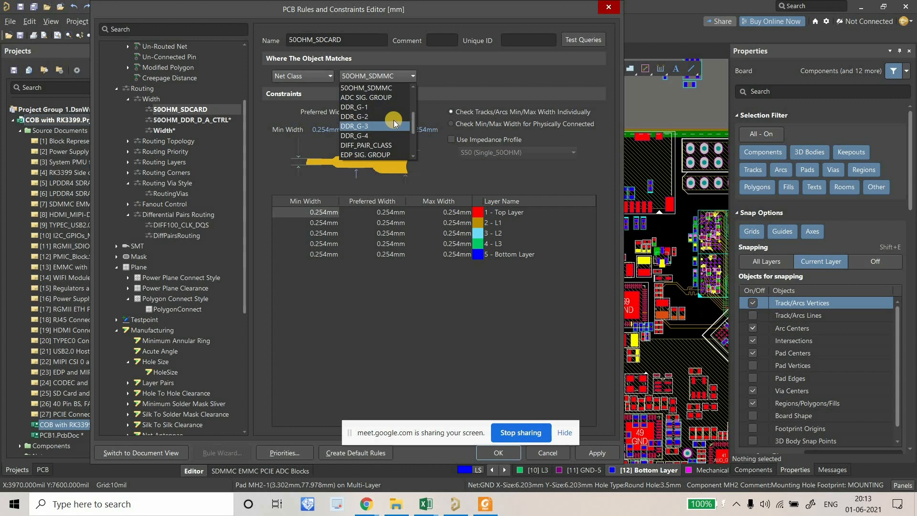
click(394, 88)
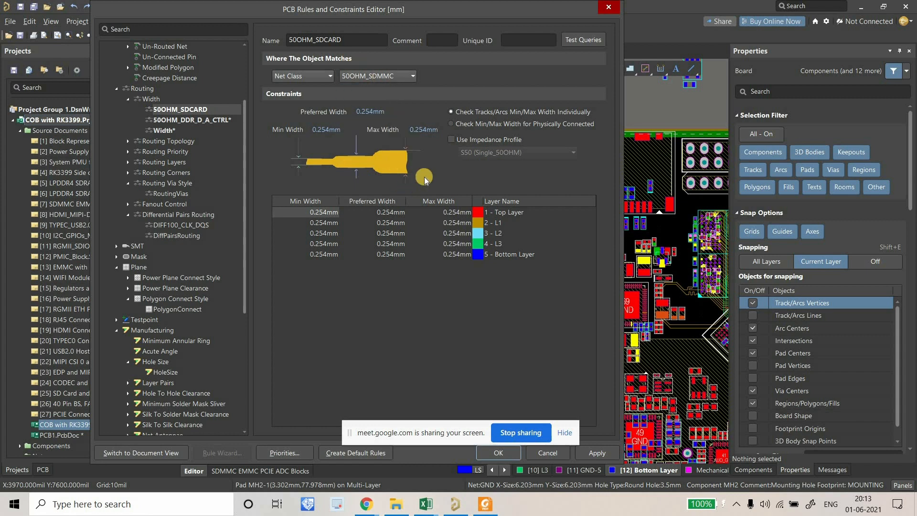
click(476, 139)
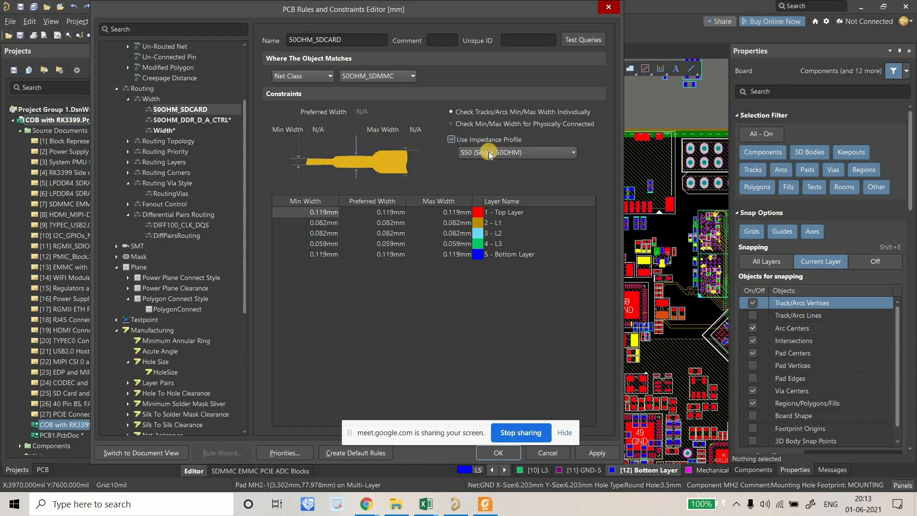
click(499, 453)
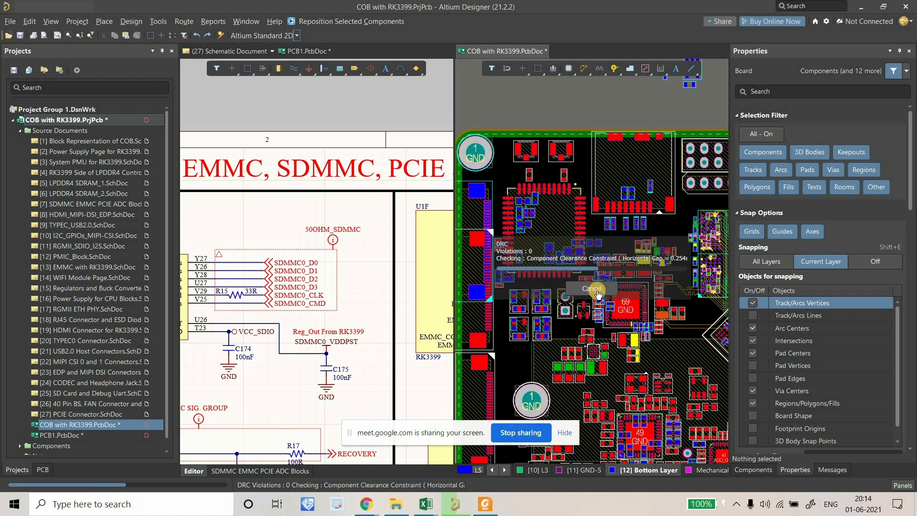
Cancel the running design rule check and zoom in on the SD card connector pads.
click(596, 290)
ctrl+scroll(537, 209, up, 6)
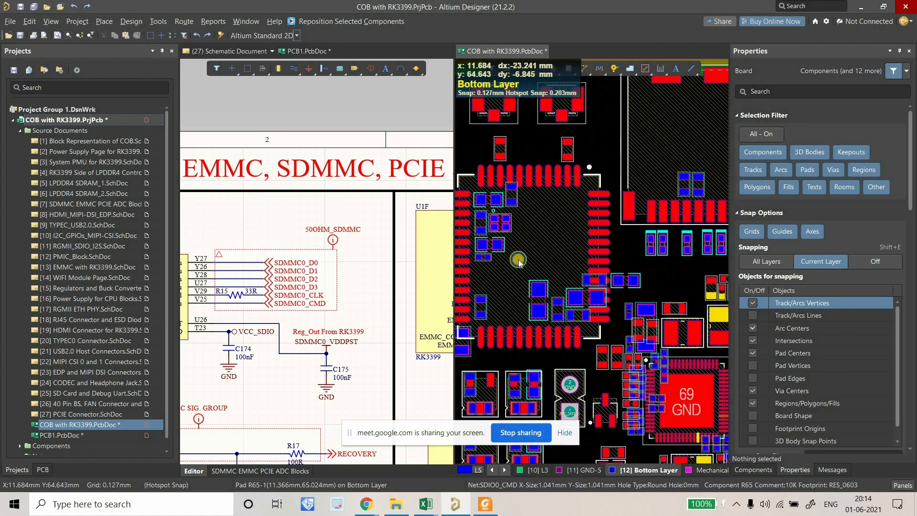
click(598, 64)
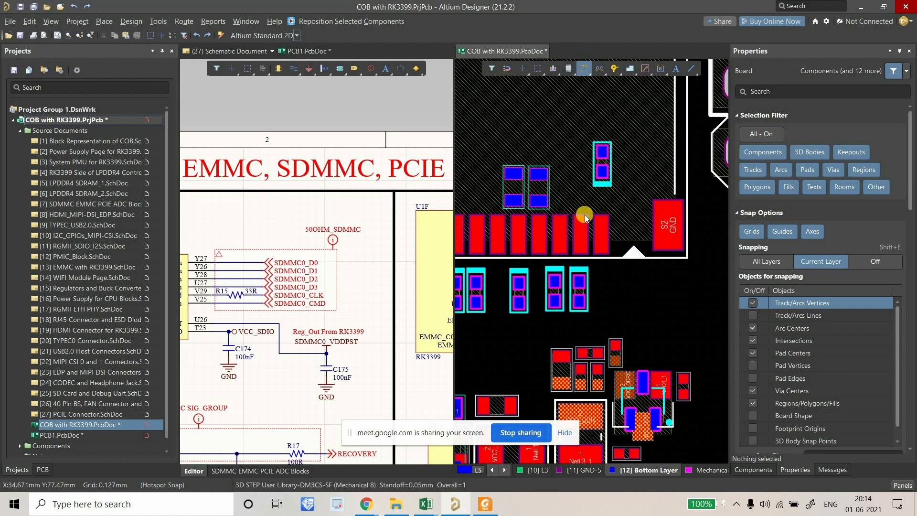
ctrl+scroll(580, 246, up, 4)
scroll(564, 149, up, 5)
Start a track from D29's SDMMC0_D2 K pad, then abandon it without placing any track.
click(566, 188)
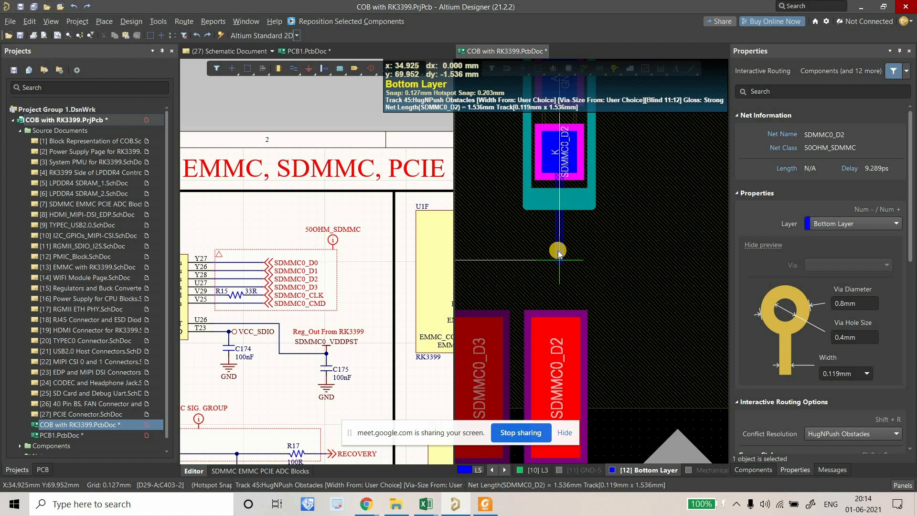
ctrl+scroll(557, 250, down, 2)
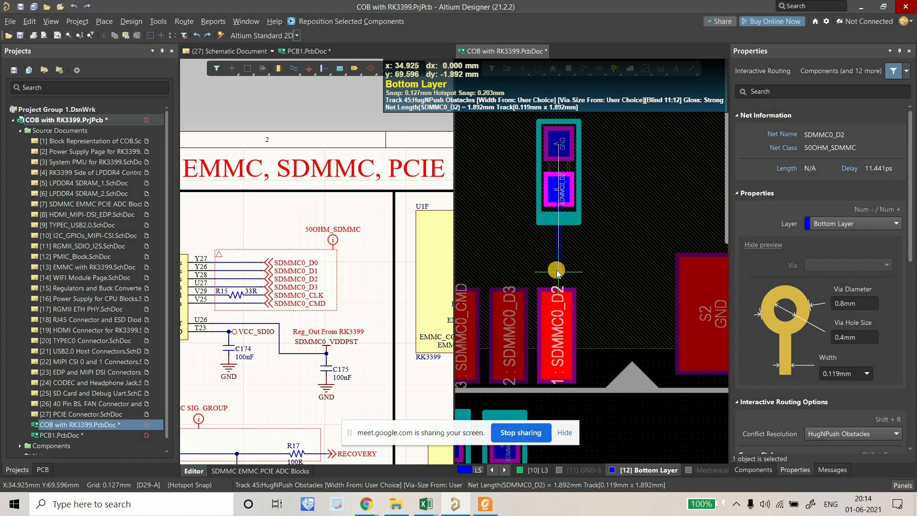
right_click(556, 273)
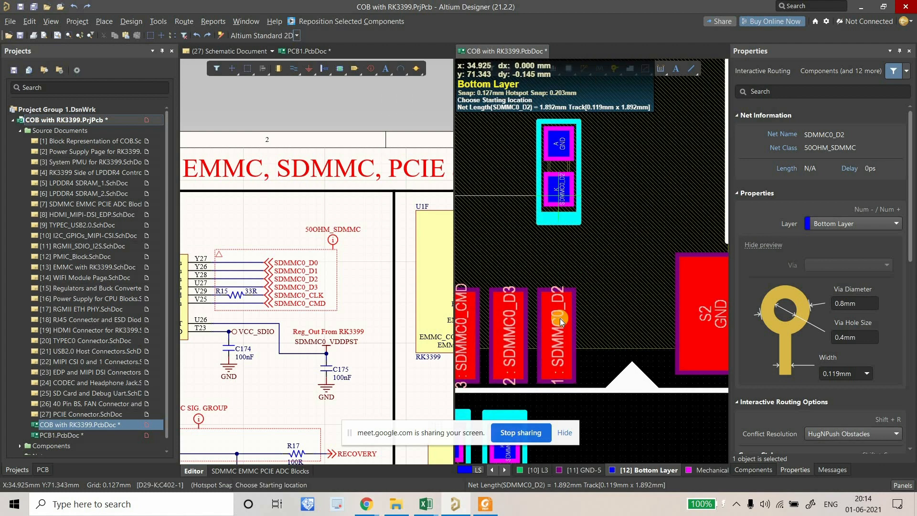
click(557, 262)
right_click(567, 296)
ctrl+scroll(556, 275, down, 2)
scroll(566, 240, down, 1)
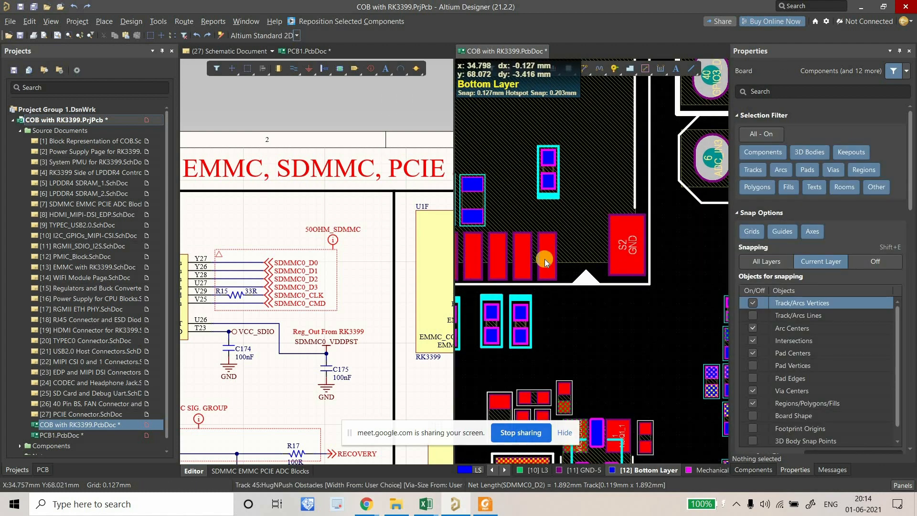
ctrl+scroll(546, 266, down, 2)
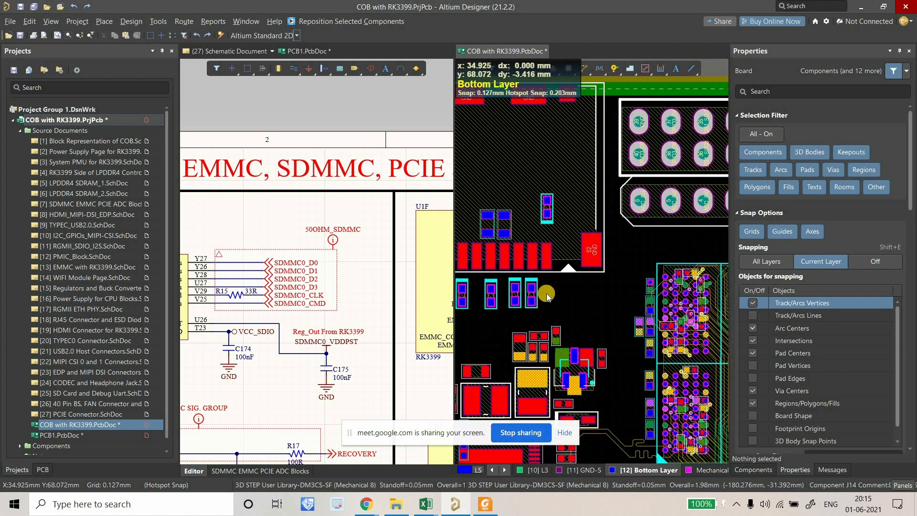
ctrl+scroll(549, 251, up, 3)
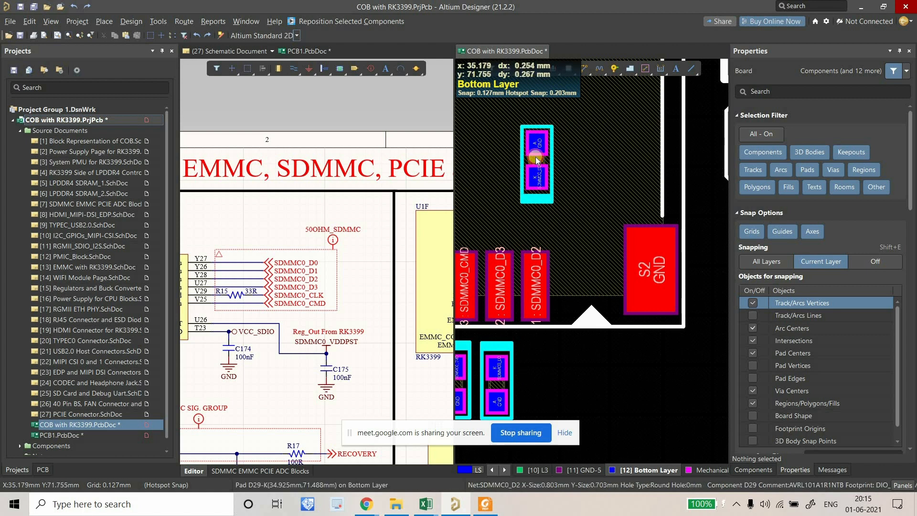
click(541, 174)
drag(542, 174, 599, 395)
click(599, 393)
right_drag(598, 393, 591, 308)
click(587, 66)
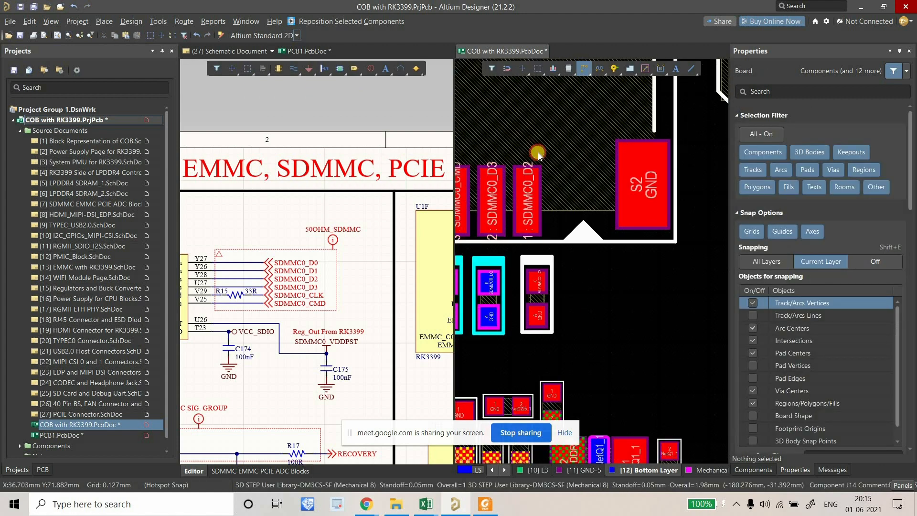
click(525, 204)
click(535, 275)
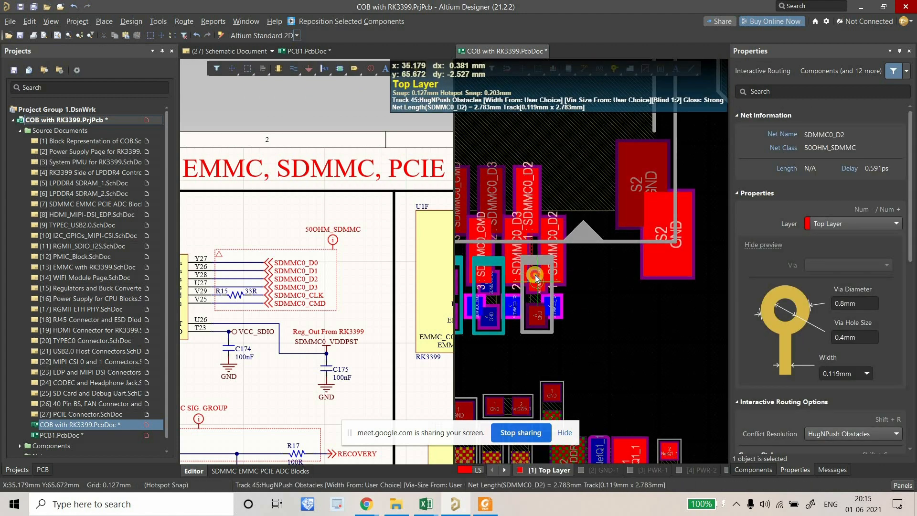
right_click(535, 276)
right_drag(536, 281, 573, 278)
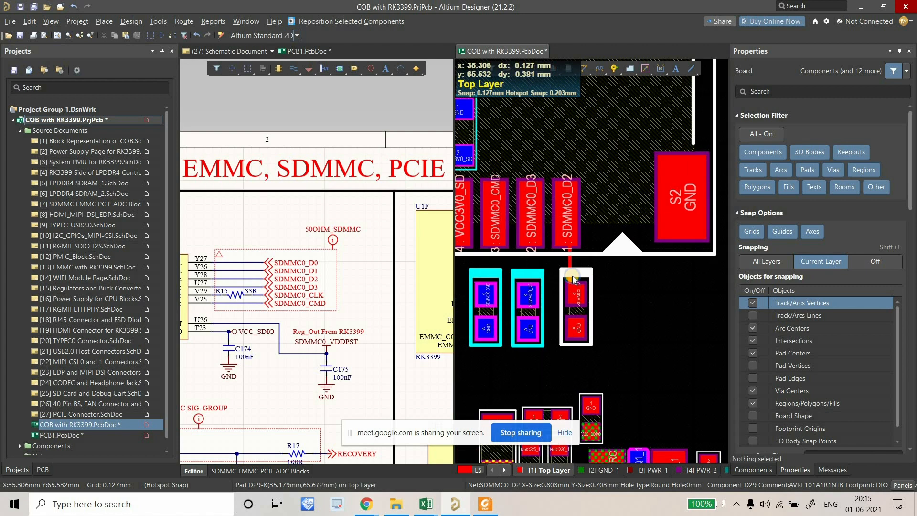
ctrl+scroll(560, 225, up, 1)
ctrl+scroll(555, 197, up, 1)
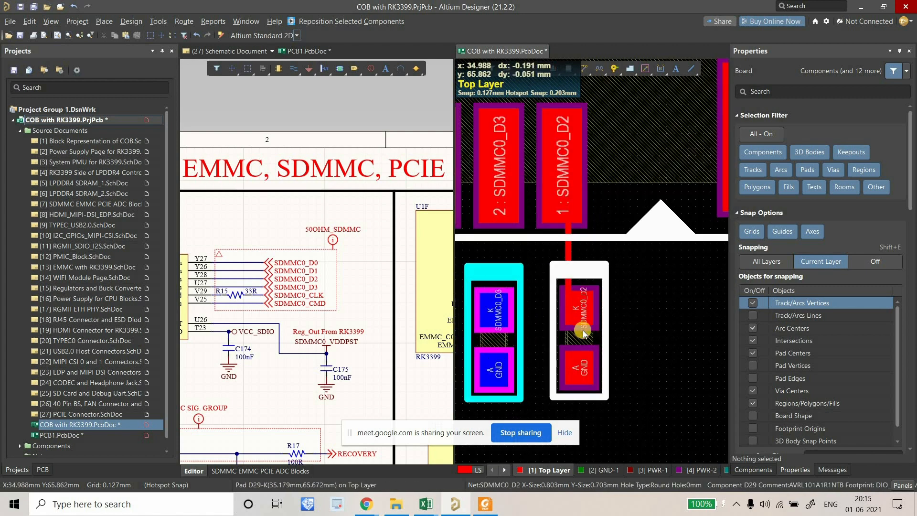
drag(577, 340, 581, 336)
right_drag(581, 306, 562, 293)
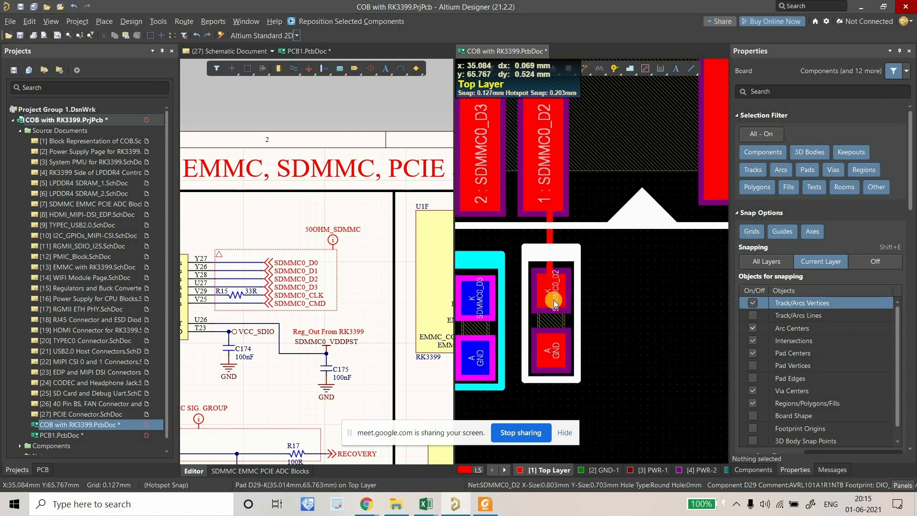
ctrl+scroll(544, 226, down, 1)
ctrl+scroll(542, 227, down, 2)
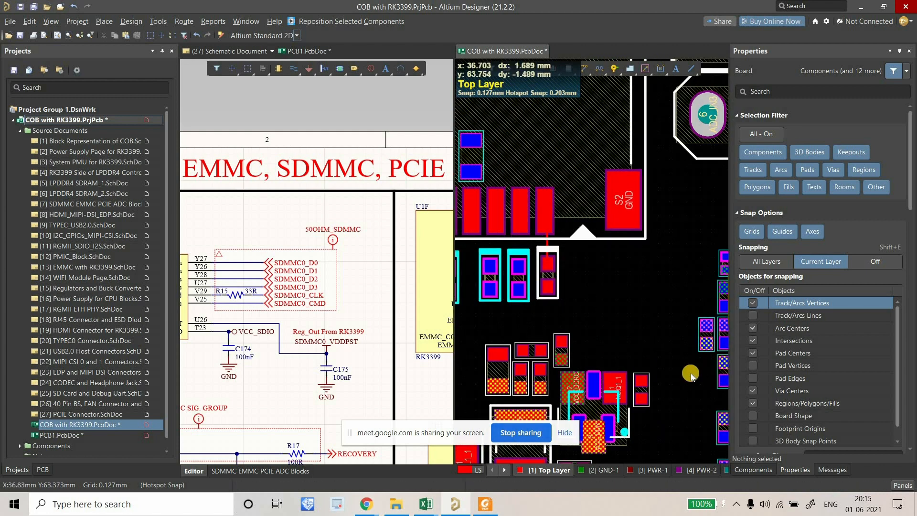
right_drag(587, 317, 596, 349)
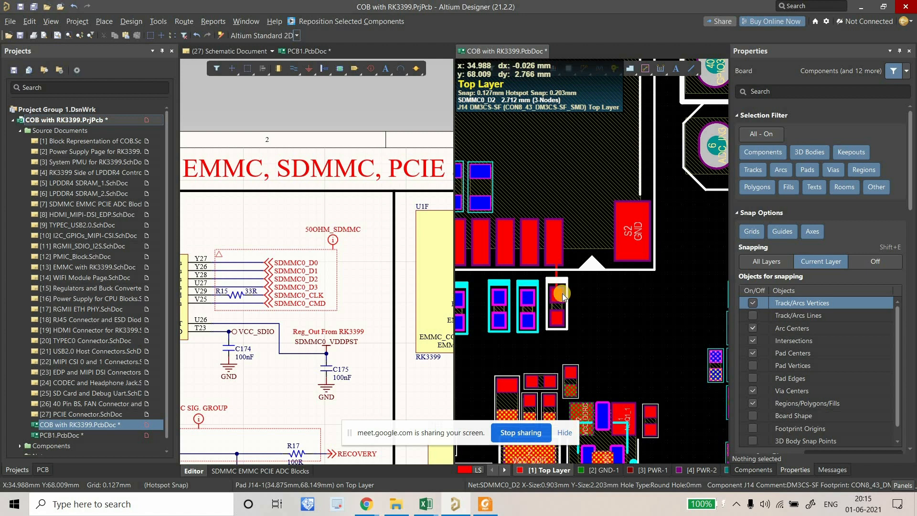
mouse_move(557, 290)
right_down()
mouse_move(565, 287)
mouse_move(551, 285)
right_up()
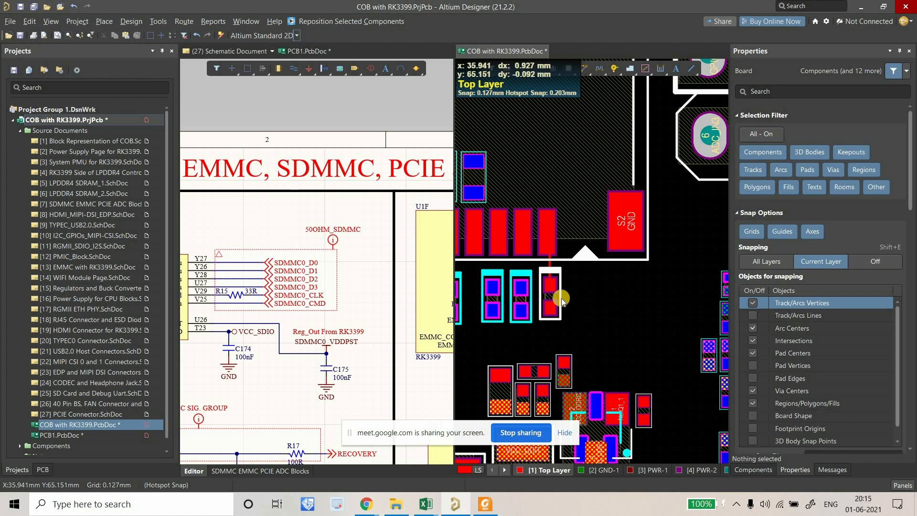
Move diode D28 and the next diode into a row below J14, one under the SDMMC0_CMD pad.
click(559, 299)
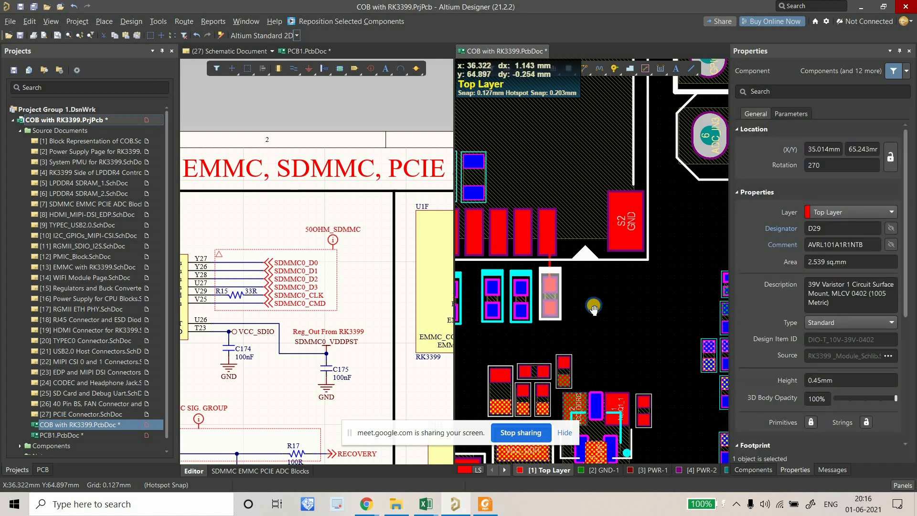
right_drag(594, 308, 605, 309)
right_drag(538, 300, 604, 309)
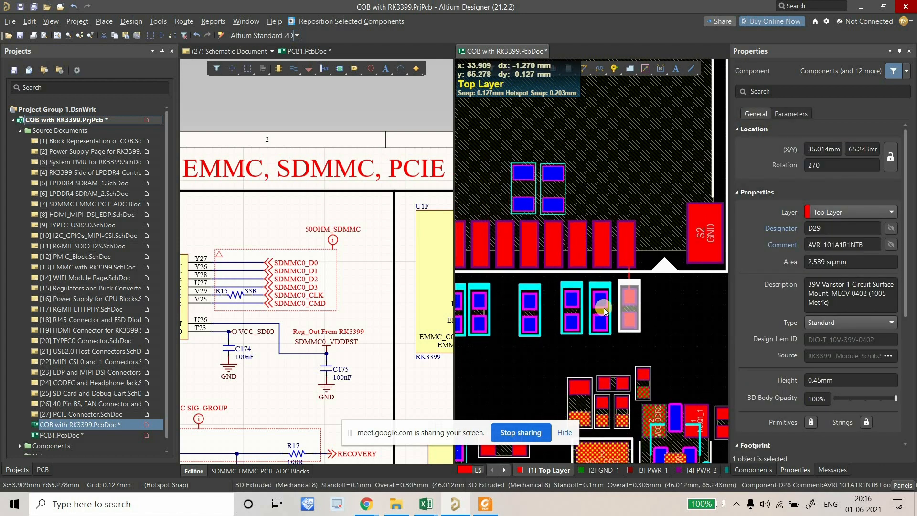
ctrl+scroll(606, 313, down, 3)
ctrl+scroll(606, 313, up, 2)
click(600, 311)
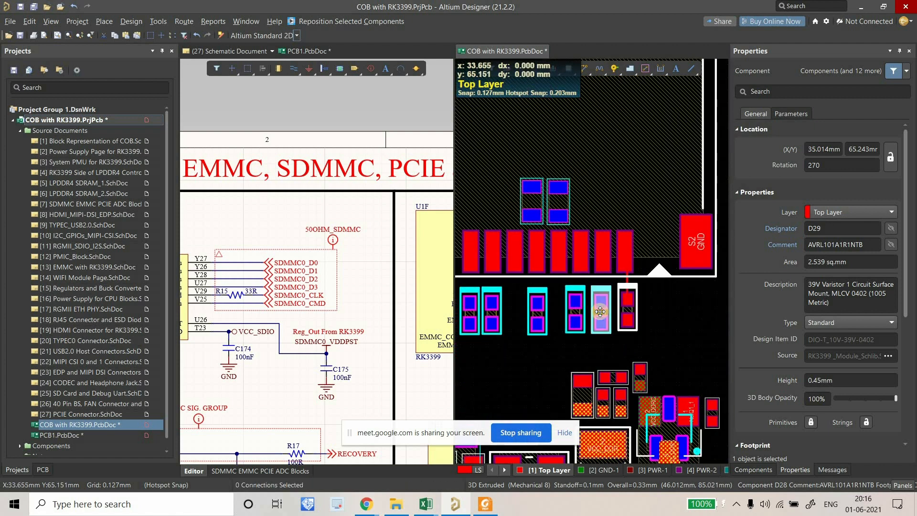
ctrl+scroll(600, 312, up, 2)
drag(600, 312, 605, 312)
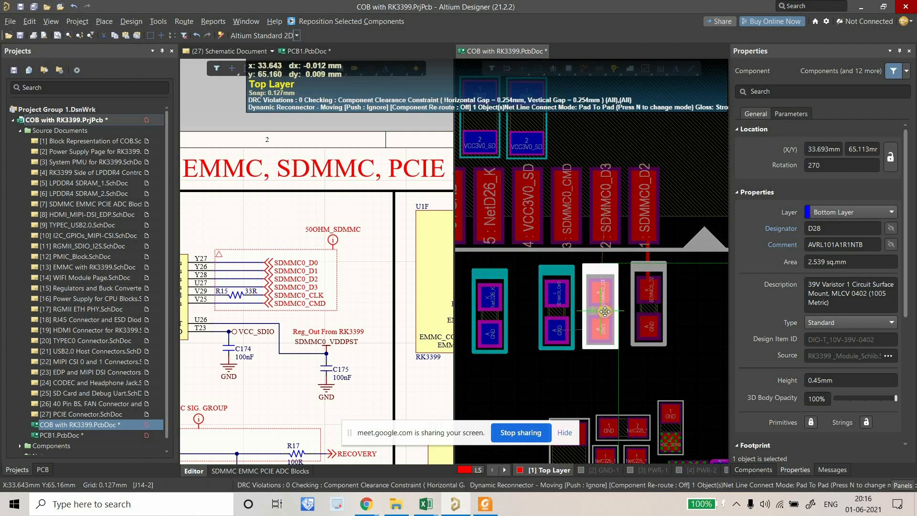
click(557, 315)
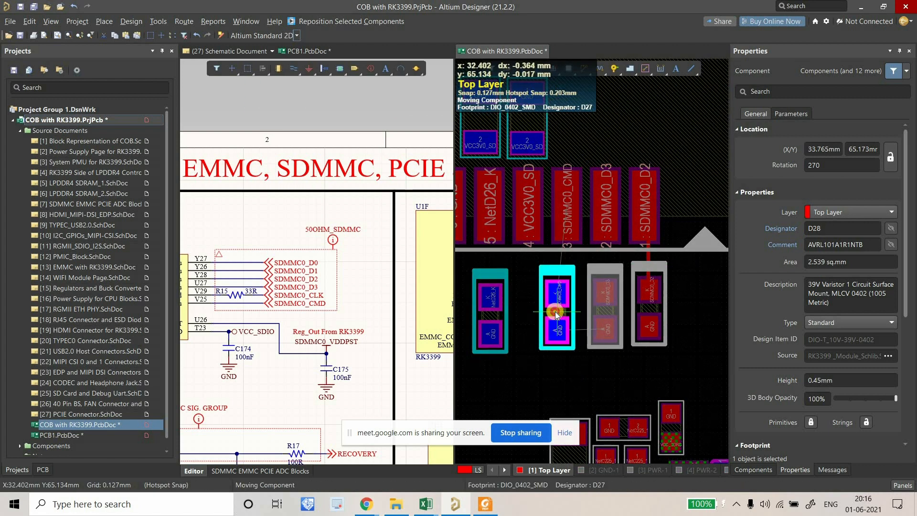
click(557, 314)
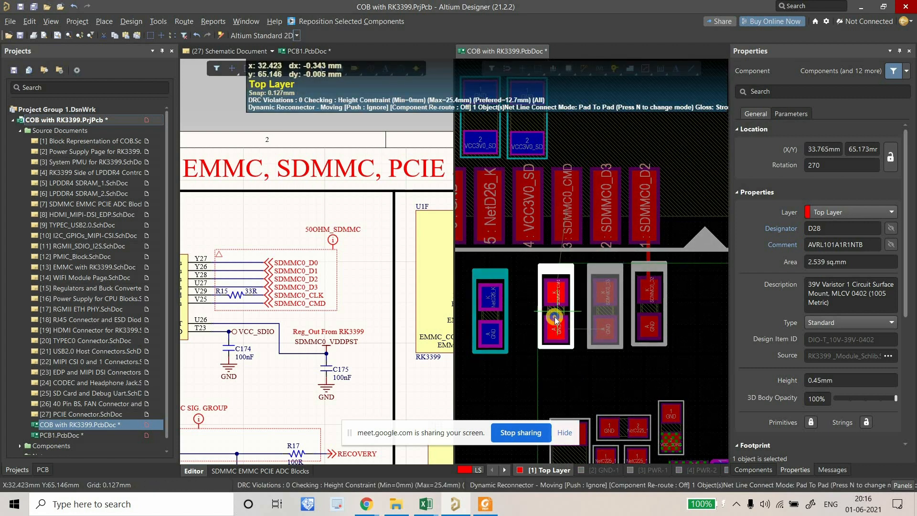
click(555, 317)
Reposition the NetD26_K diode and the remaining diodes to the left under their connector pads.
right_drag(493, 308, 535, 313)
click(534, 312)
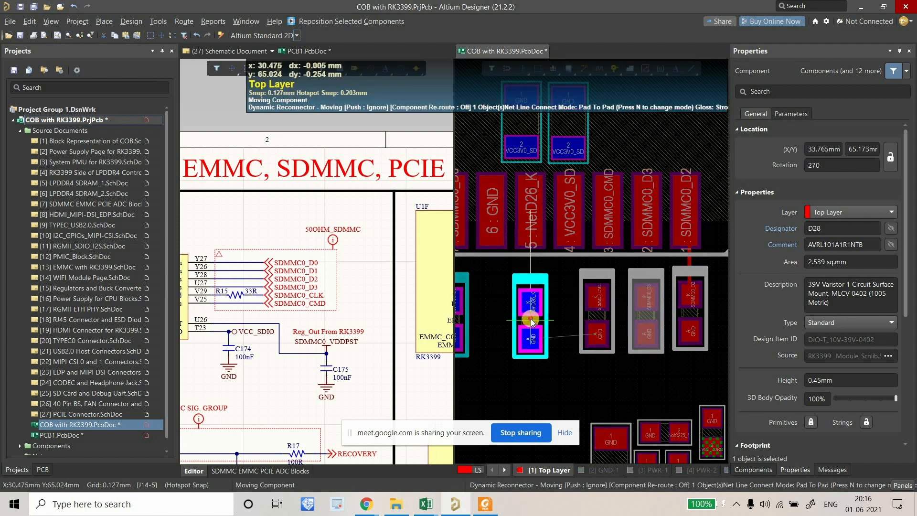
click(532, 316)
right_drag(455, 305, 575, 353)
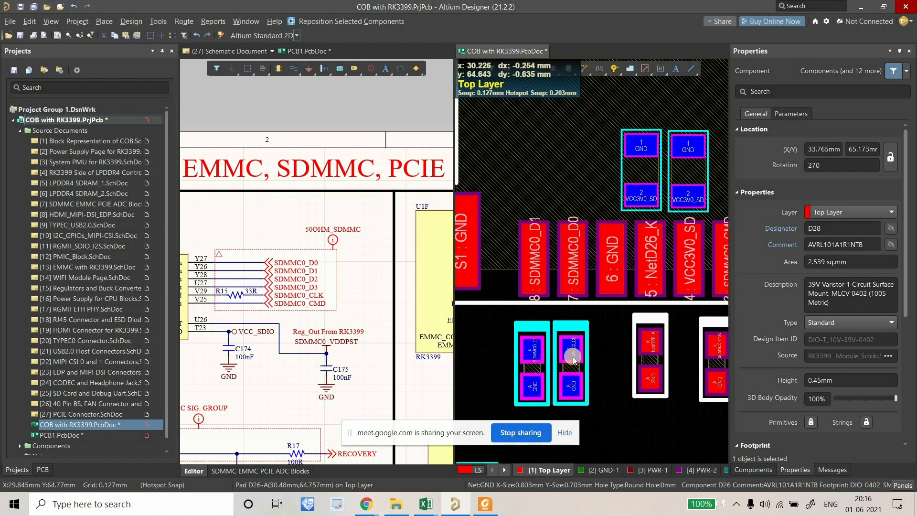
click(574, 353)
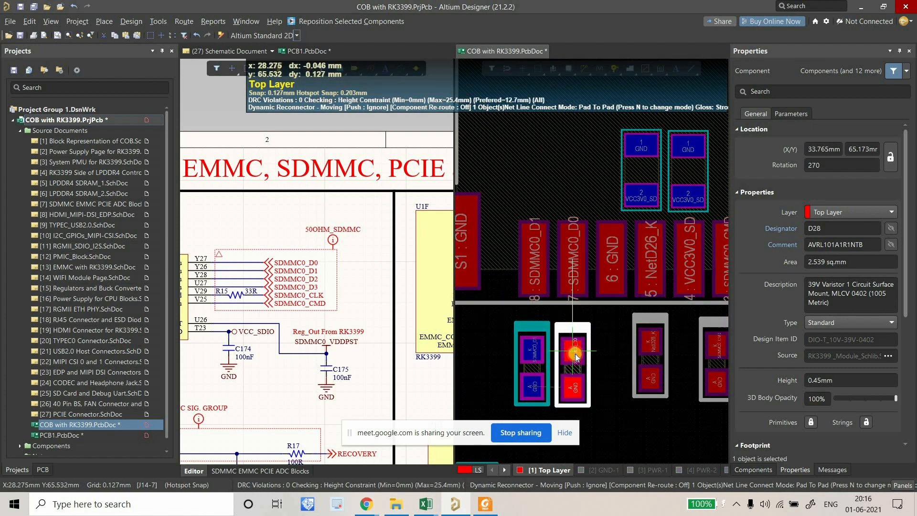
click(576, 354)
click(530, 362)
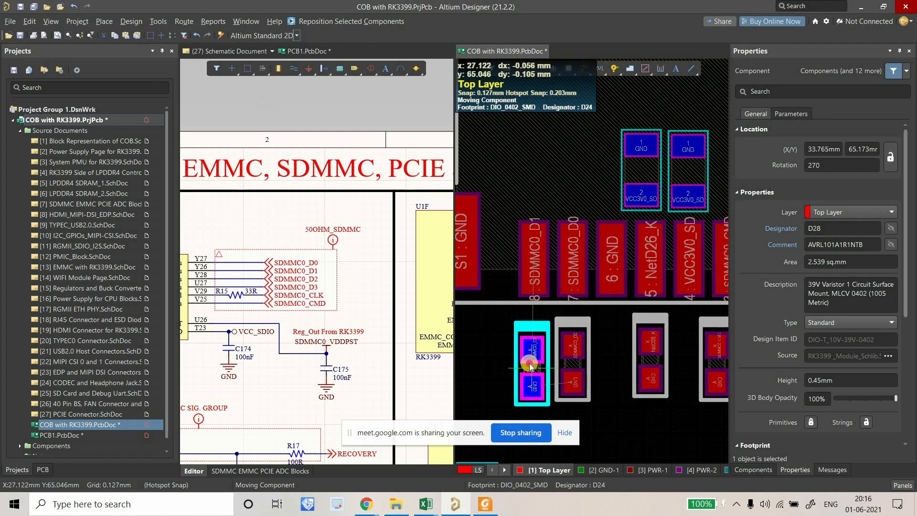
click(523, 368)
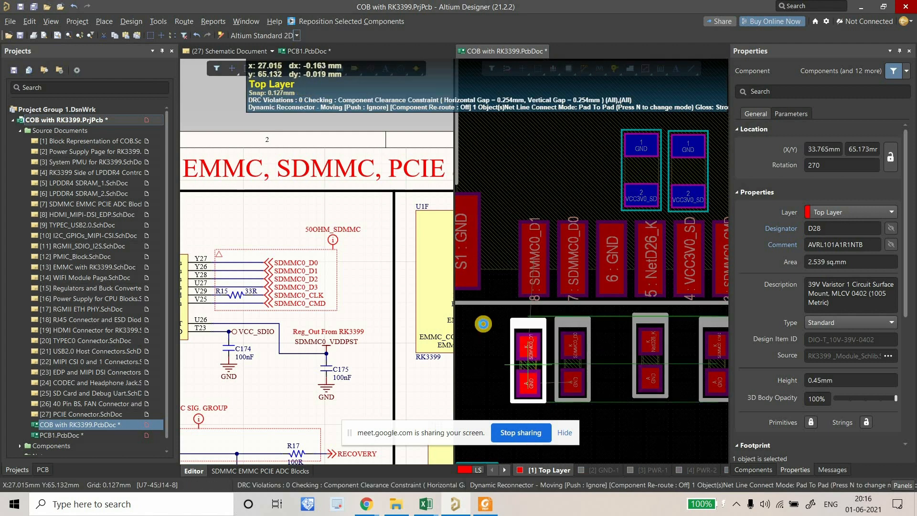
ctrl+scroll(636, 376, down, 4)
right_drag(650, 348, 627, 349)
click(622, 205)
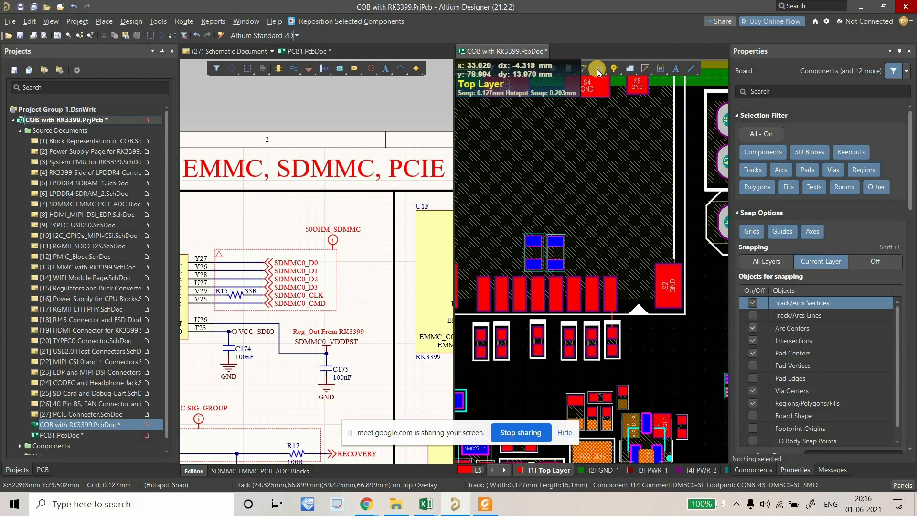
Route short tracks joining the SDMMC0_D3, SDMMC0_CMD and NetD26_K connector pads to their diode K pads.
click(595, 70)
ctrl+scroll(589, 349, up, 4)
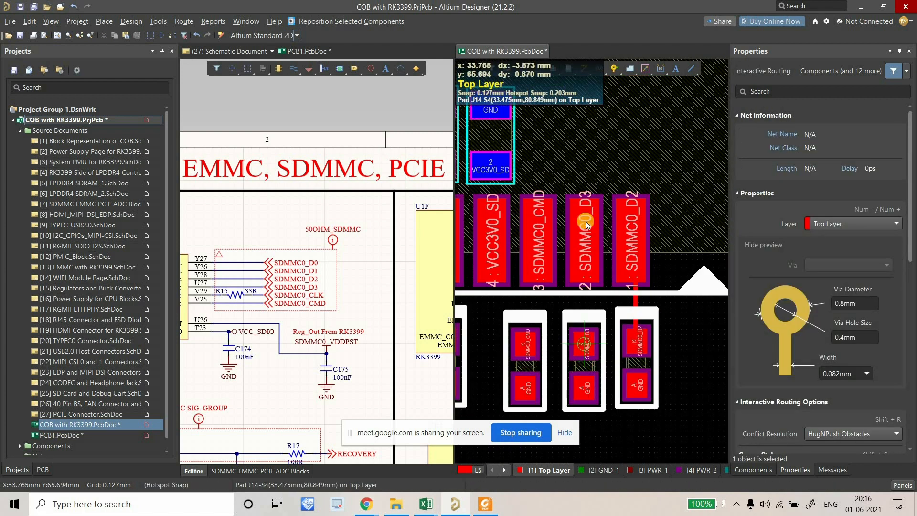
click(587, 225)
click(583, 342)
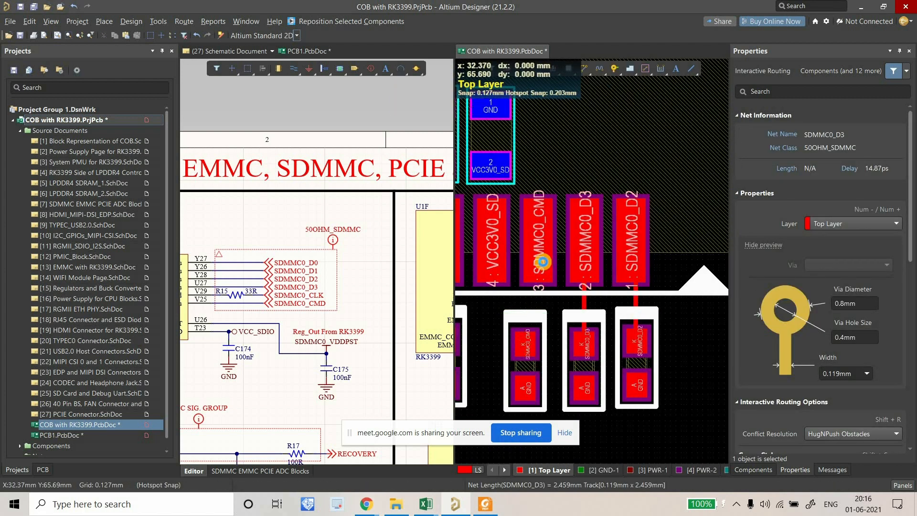
right_click(539, 266)
right_drag(495, 326, 581, 314)
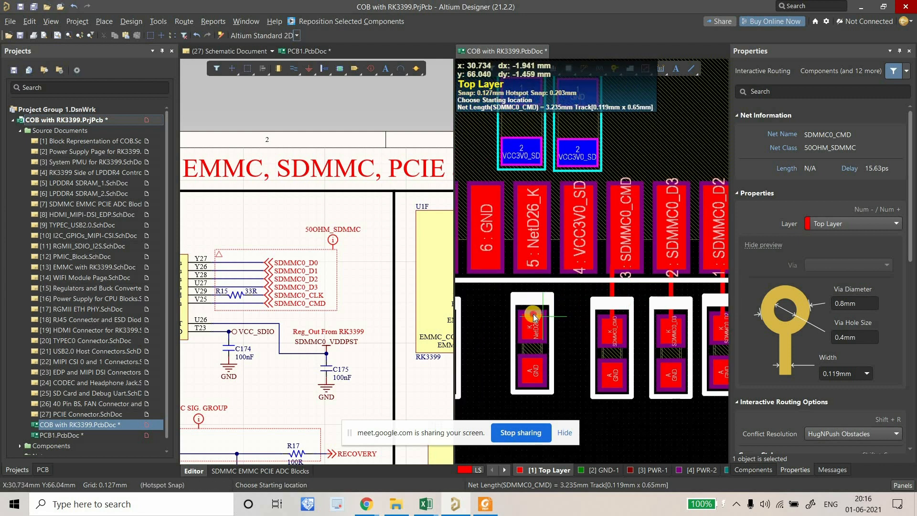
click(532, 317)
click(533, 245)
right_click(492, 290)
ctrl+scroll(493, 290, down, 5)
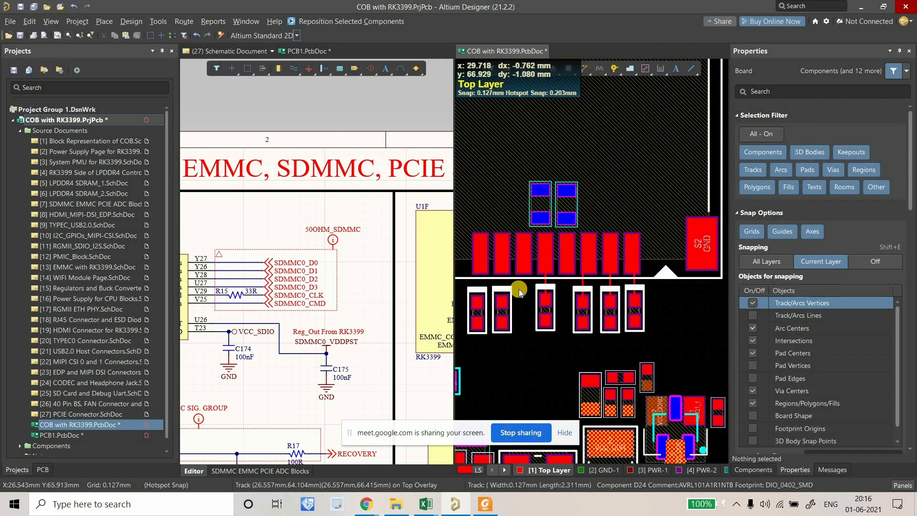
ctrl+scroll(518, 289, up, 4)
Route the SDMMC0_D0 and SDMMC0_D1 diode pads to connector pads 7 and 8.
click(524, 310)
click(525, 233)
right_click(479, 300)
click(587, 67)
click(476, 306)
click(483, 216)
right_click(542, 250)
ctrl+scroll(541, 251, down, 2)
right_drag(540, 254, 528, 264)
ctrl+scroll(548, 277, down, 4)
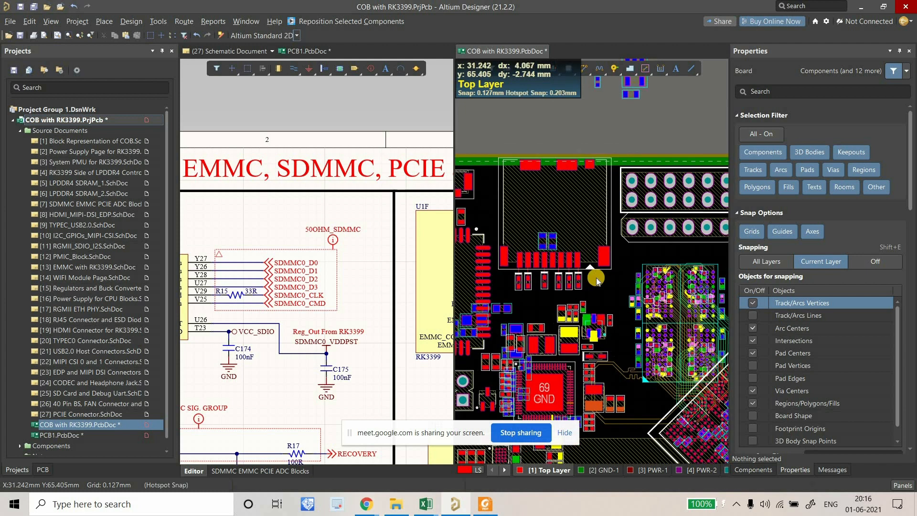
Switch to the SDMMC EMMC PCIE ADC schematic, then back to the PCB document.
ctrl+scroll(298, 249, down, 3)
click(183, 333)
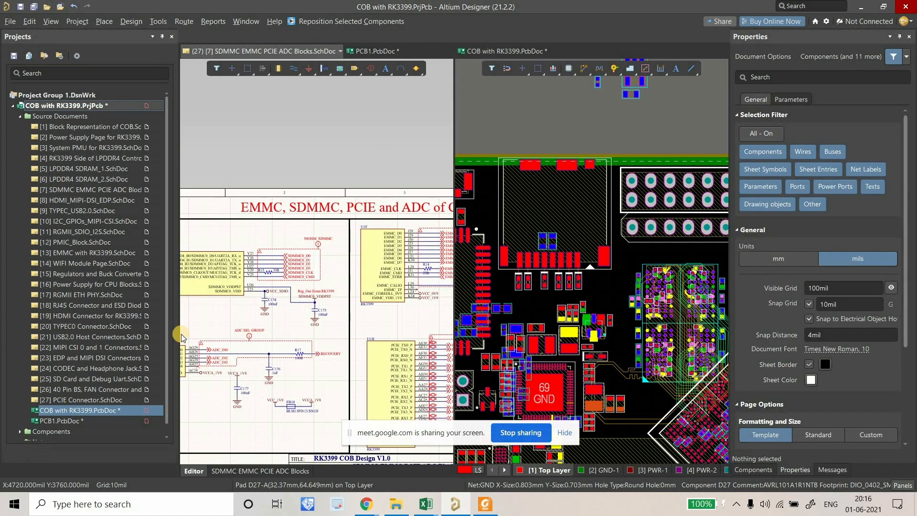
click(465, 337)
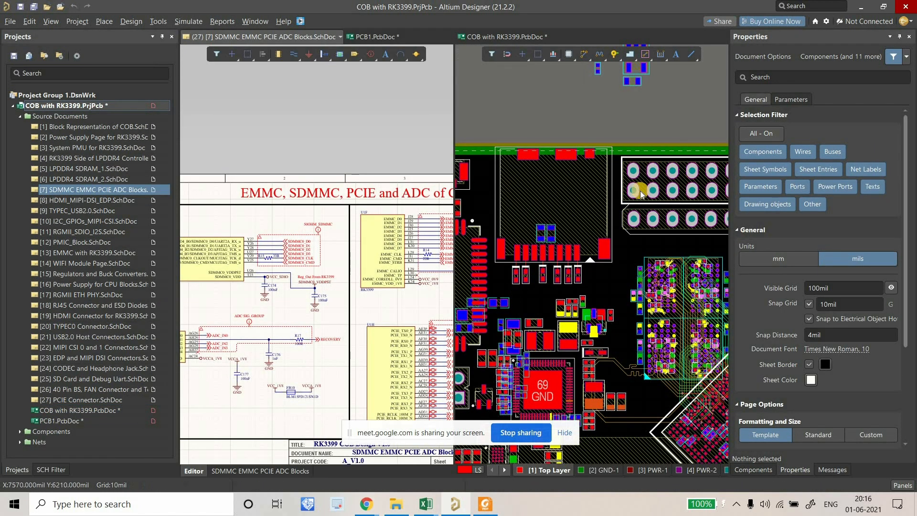
click(591, 131)
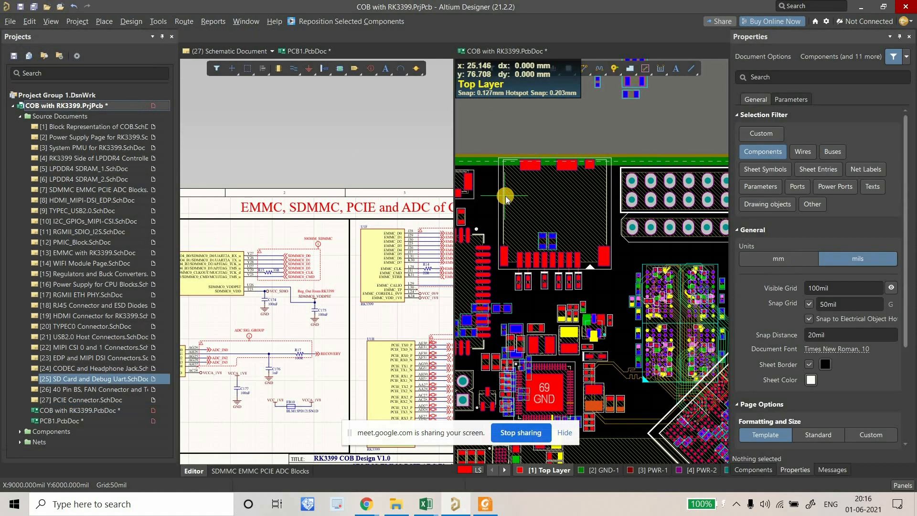
ctrl+scroll(369, 224, down, 5)
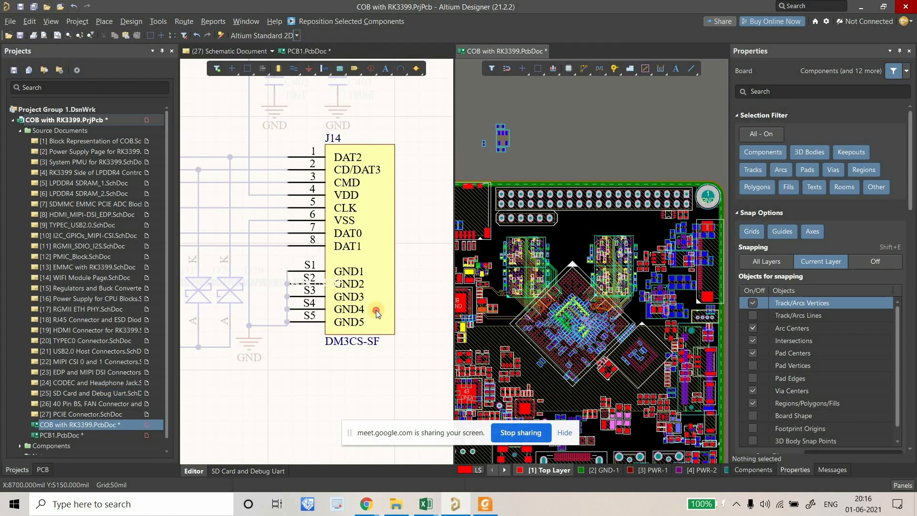
Open the SD Card and Debug Uart schematic and select the U25 RT9193 regulator.
click(330, 286)
ctrl+scroll(445, 273, down, 2)
right_drag(250, 231, 298, 244)
ctrl+scroll(347, 241, up, 2)
click(310, 245)
ctrl+scroll(522, 209, down, 3)
ctrl+scroll(552, 194, up, 4)
right_drag(553, 194, 595, 150)
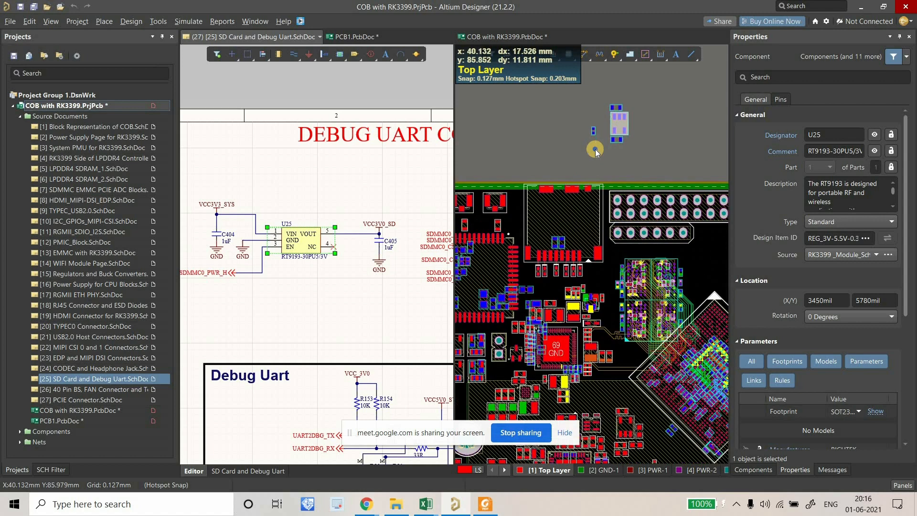
click(640, 153)
ctrl+scroll(660, 183, up, 1)
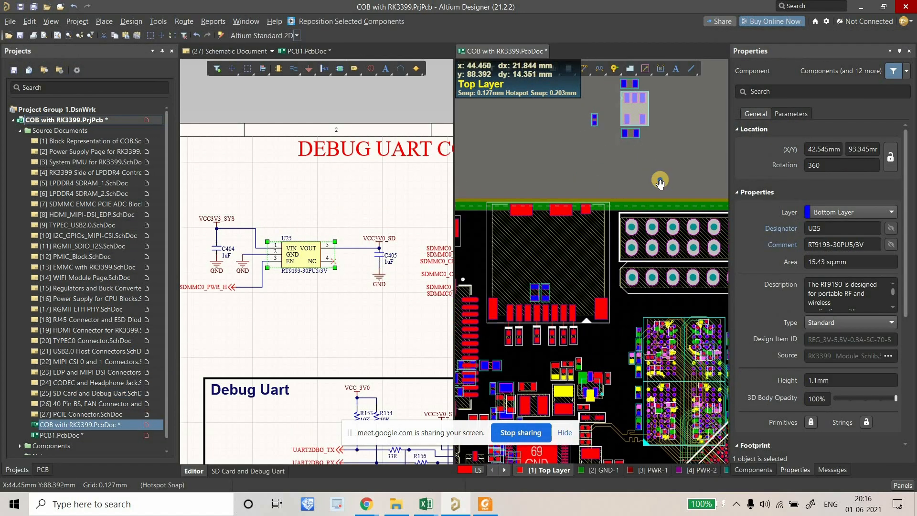
right_drag(660, 180, 674, 208)
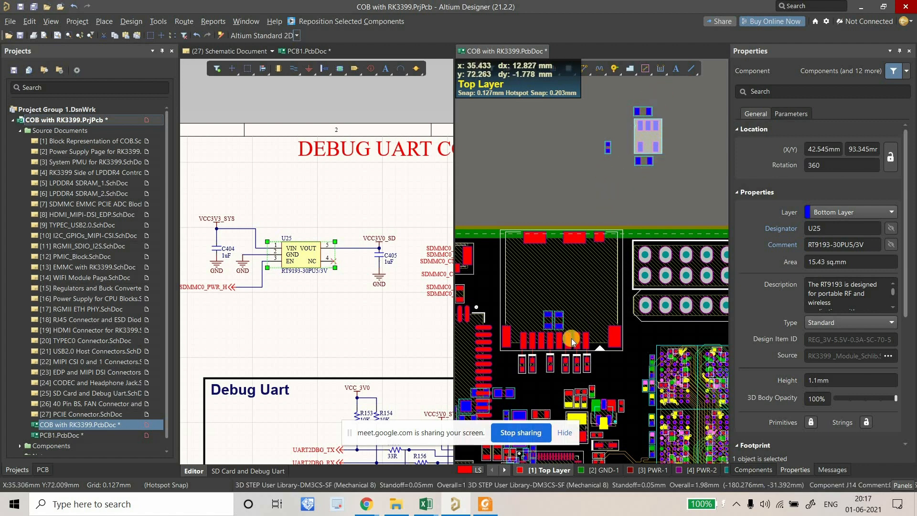
ctrl+scroll(570, 338, up, 2)
ctrl+scroll(637, 315, down, 2)
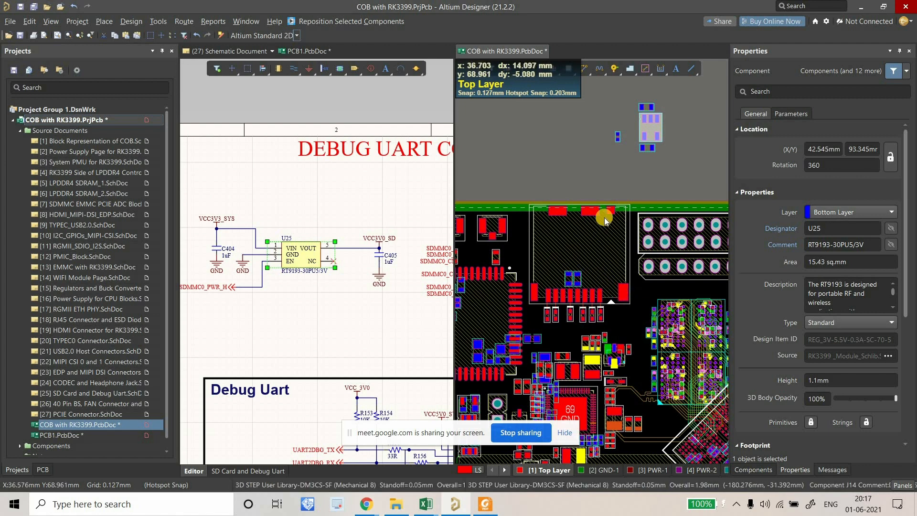
ctrl+scroll(580, 229, down, 2)
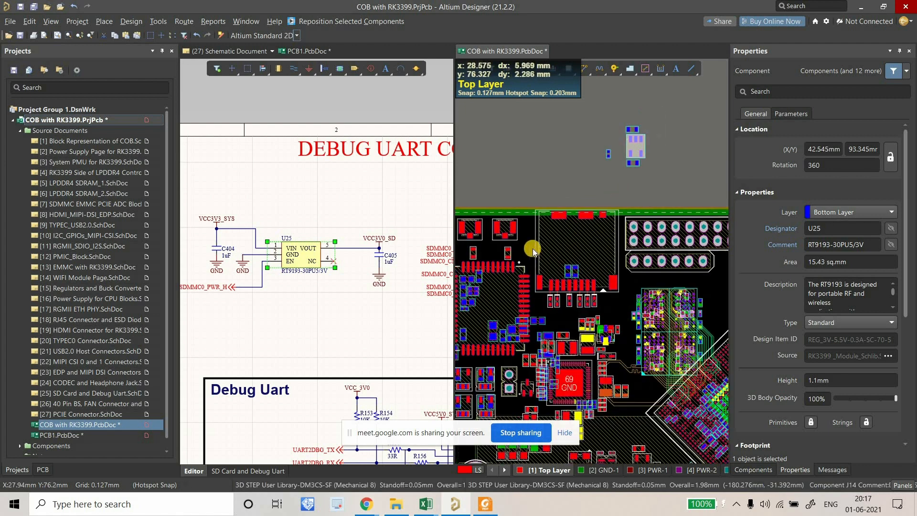
right_drag(582, 245, 558, 236)
click(266, 210)
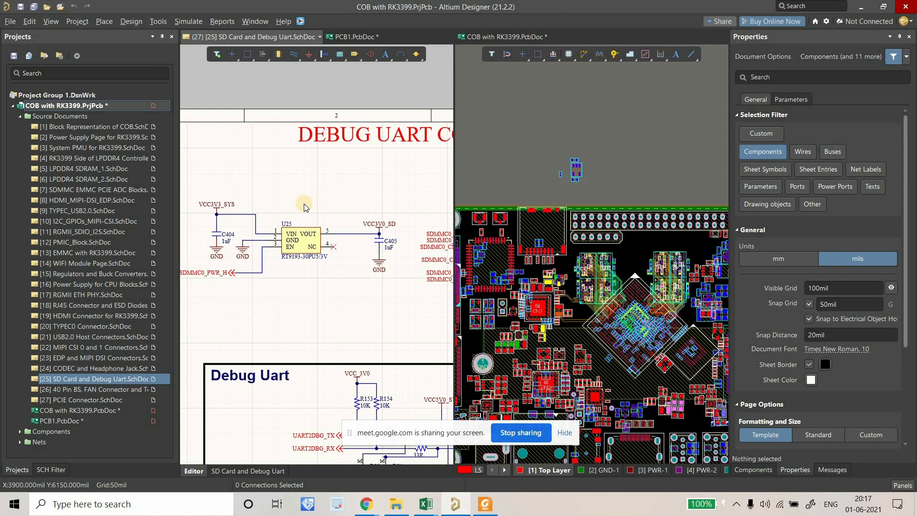
right_drag(296, 205, 329, 199)
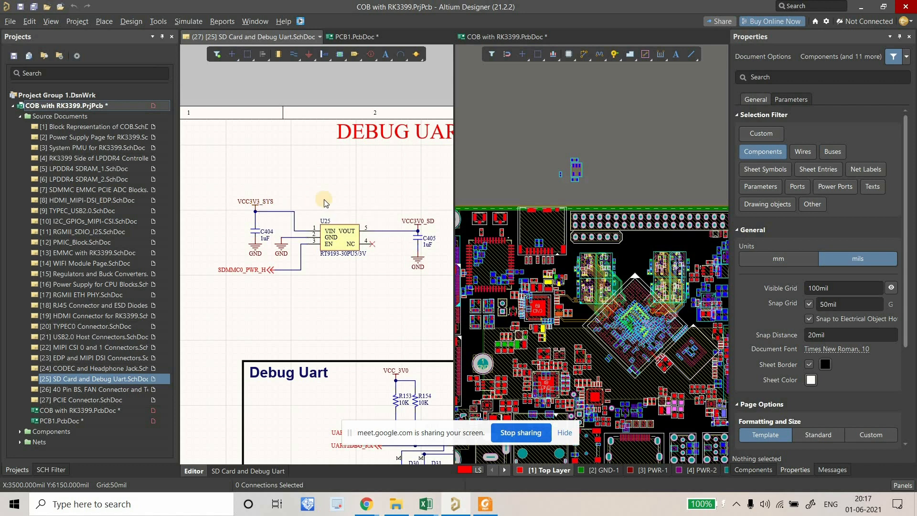
right_drag(313, 208, 291, 212)
ctrl+scroll(584, 257, down, 2)
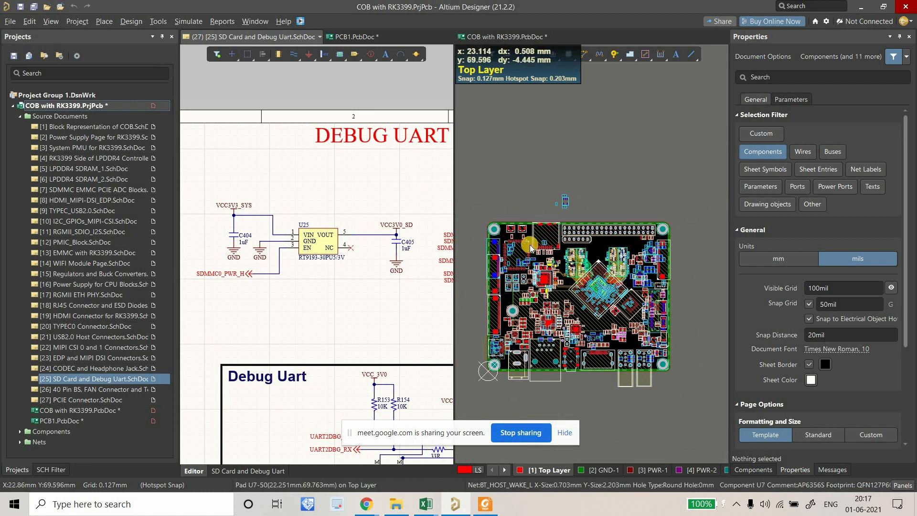
ctrl+scroll(531, 247, up, 1)
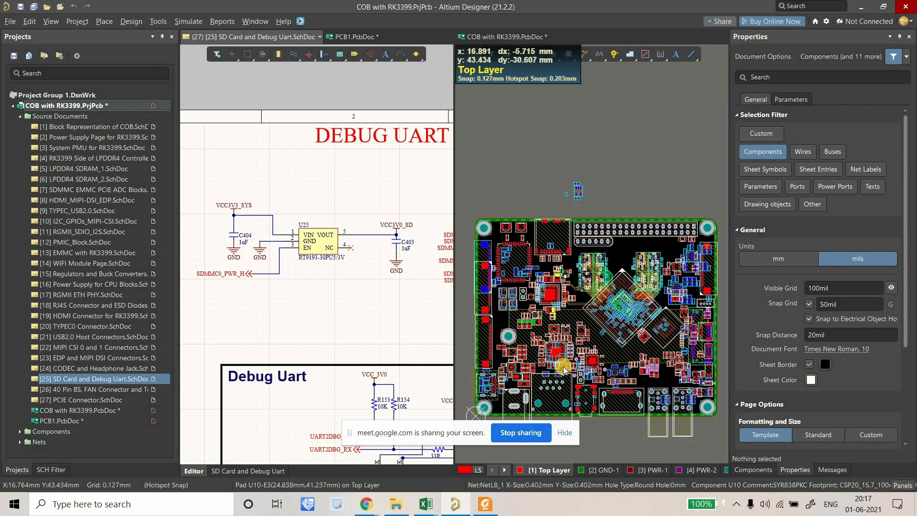
ctrl+scroll(497, 250, up, 1)
click(520, 176)
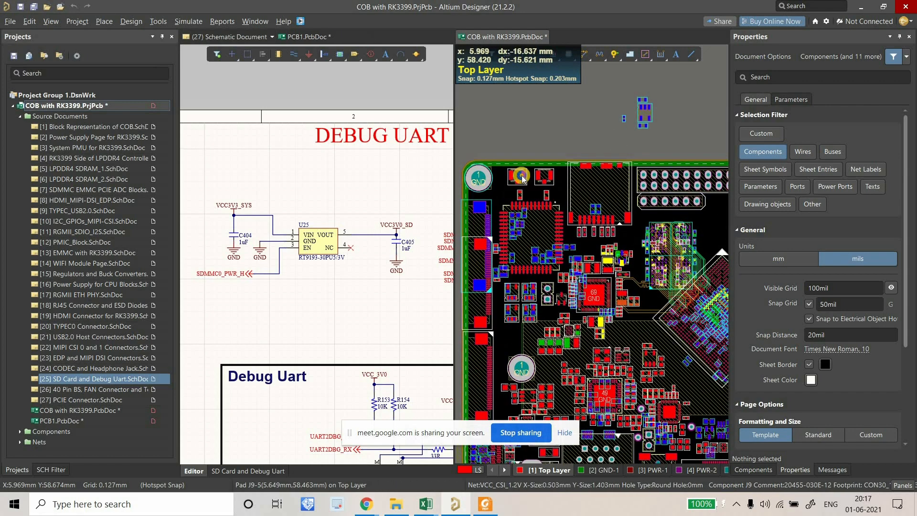
right_drag(502, 320, 505, 275)
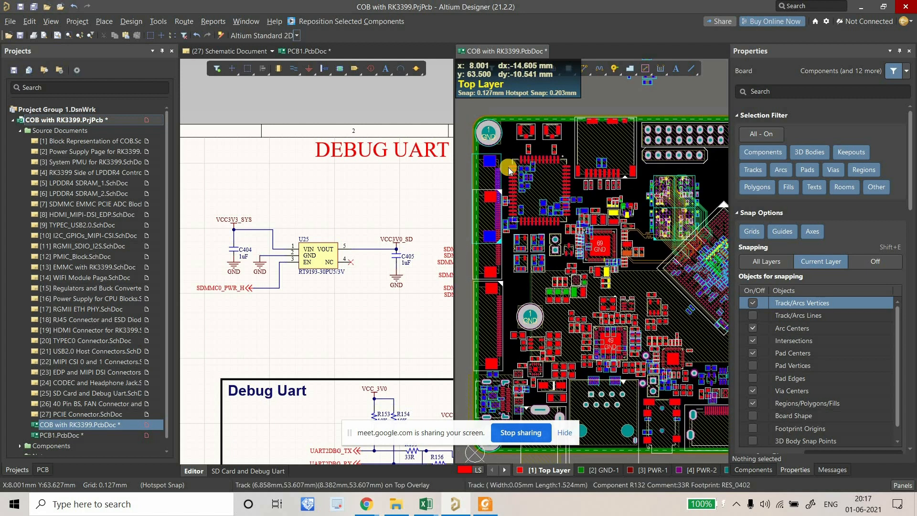
ctrl+scroll(509, 170, down, 4)
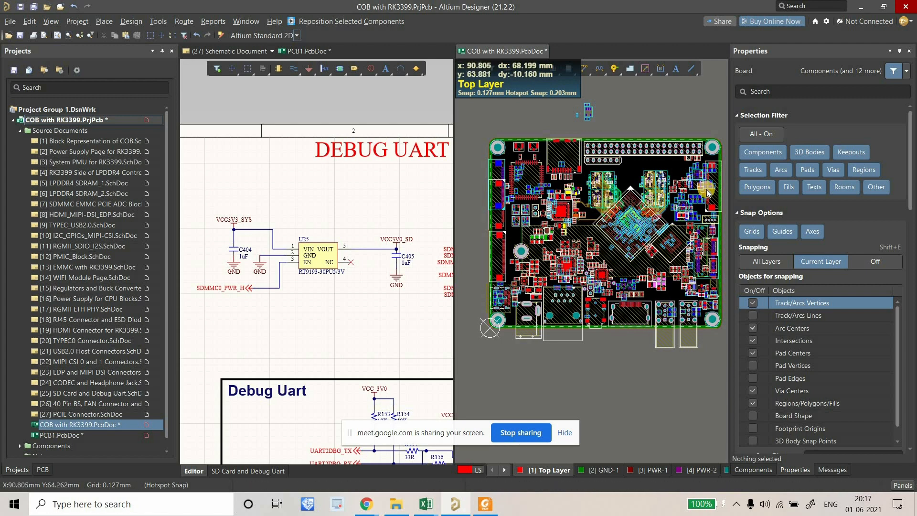
ctrl+scroll(560, 152, up, 4)
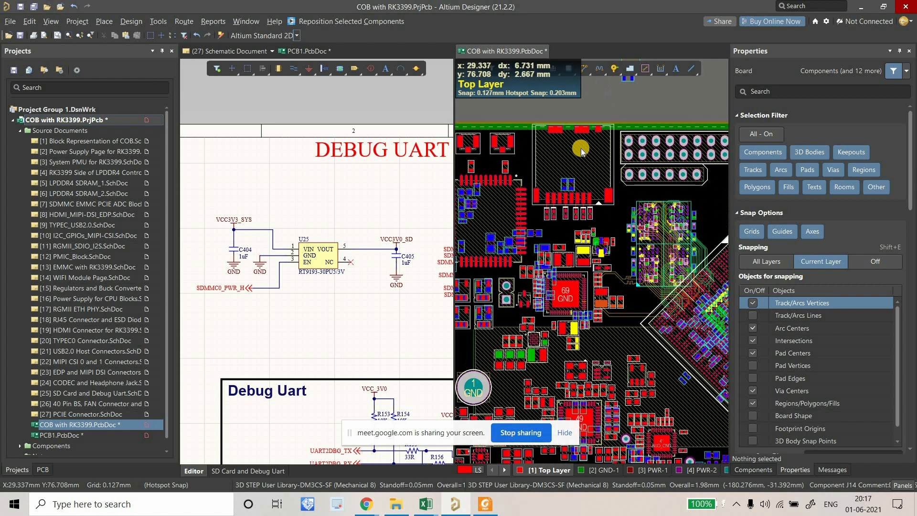
scroll(611, 191, up, 3)
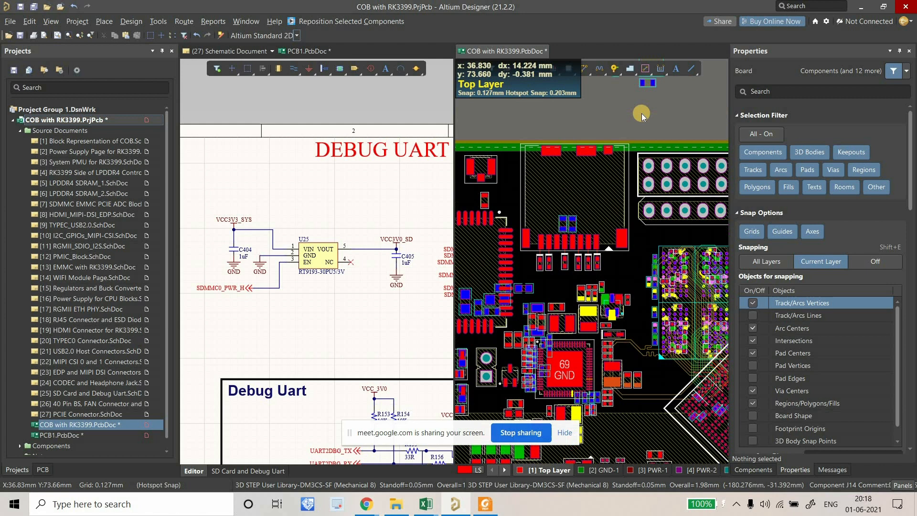
right_drag(587, 261, 606, 253)
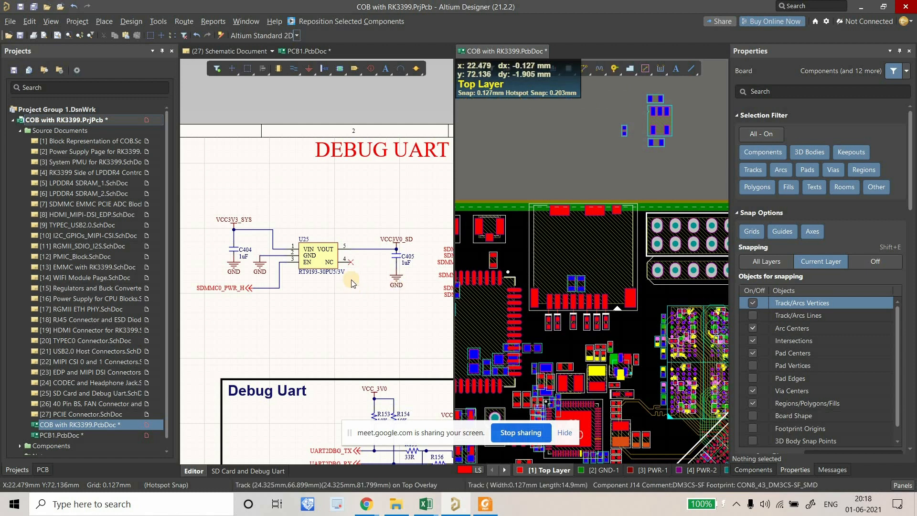
click(332, 265)
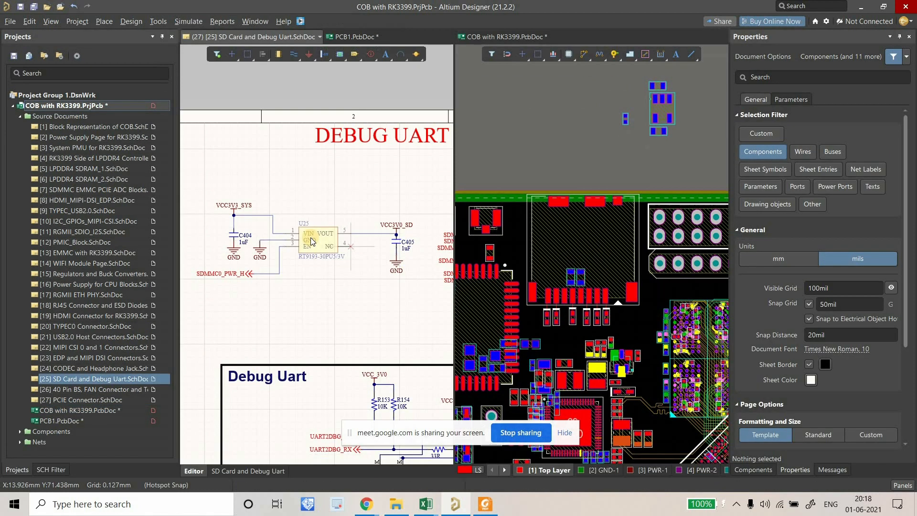
Cross-select U25, C404 and C405, and reposition U25 into the SD card area using TOC.
click(310, 238)
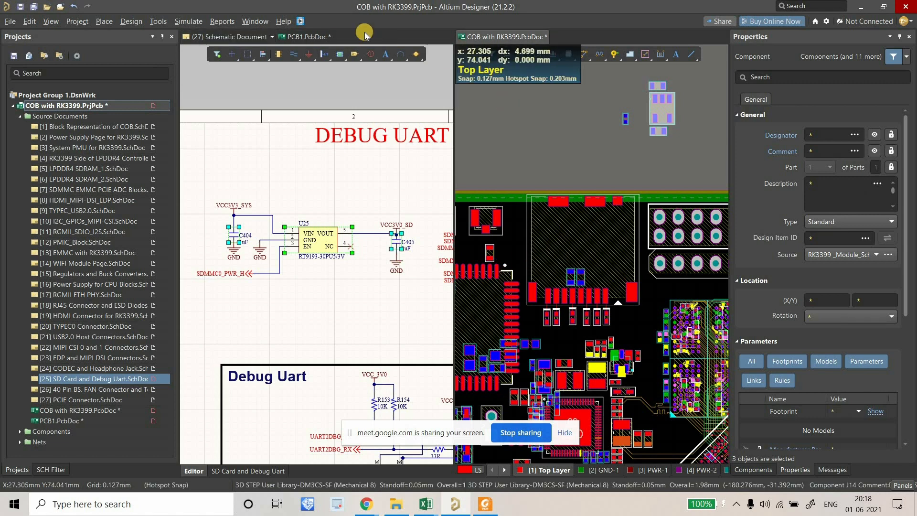
click(553, 237)
key(t)
key(o)
key(c)
ctrl+scroll(617, 260, up, 8)
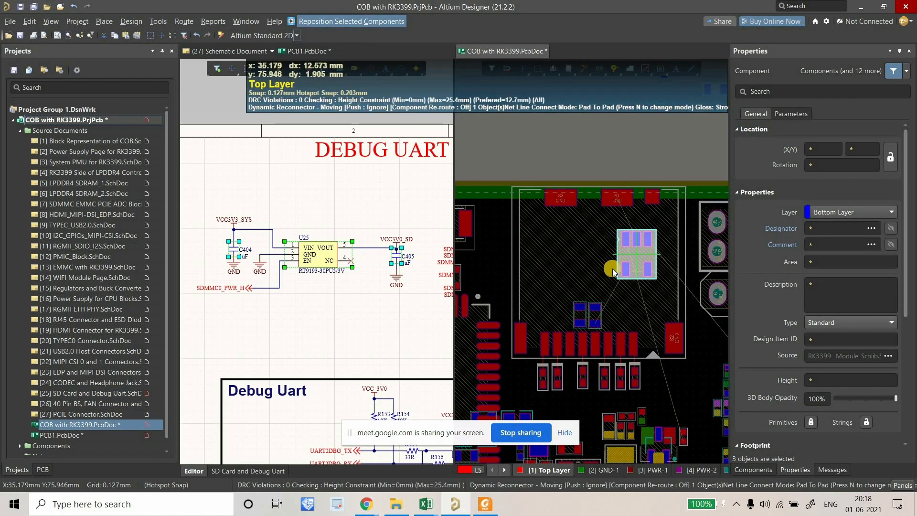
ctrl+scroll(620, 237, up, 3)
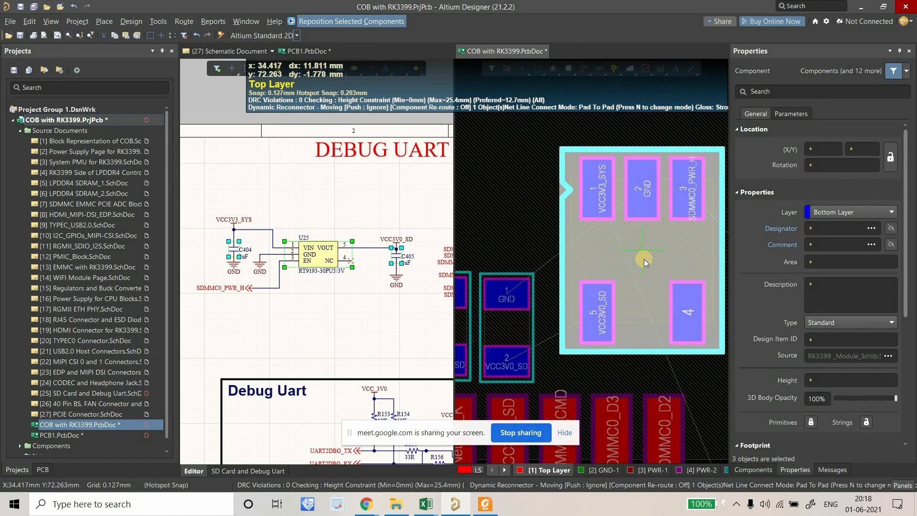
click(630, 279)
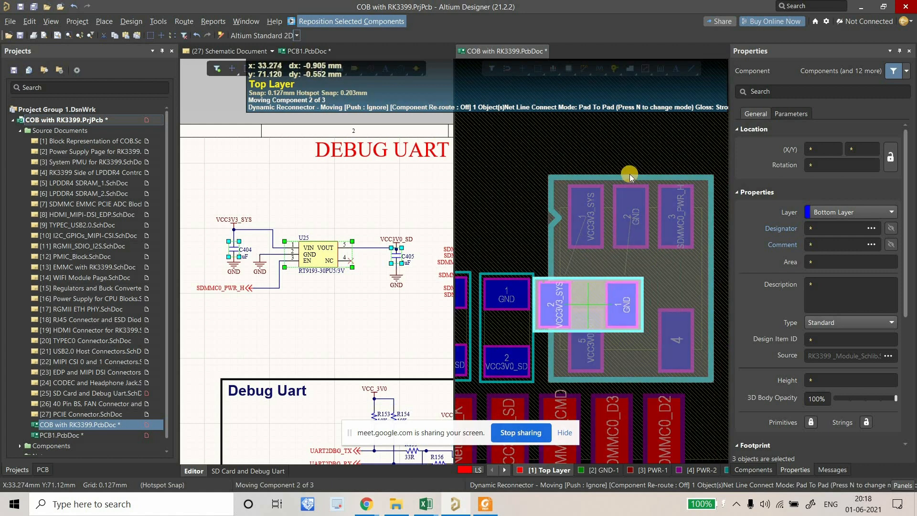
Stack the two capacitors above the regulator, then clear the board selection.
click(589, 214)
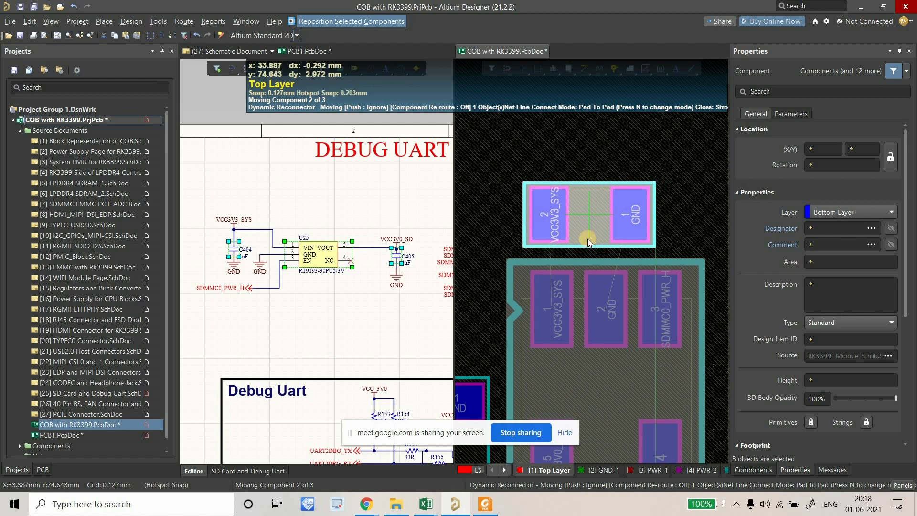
ctrl+scroll(587, 239, down, 3)
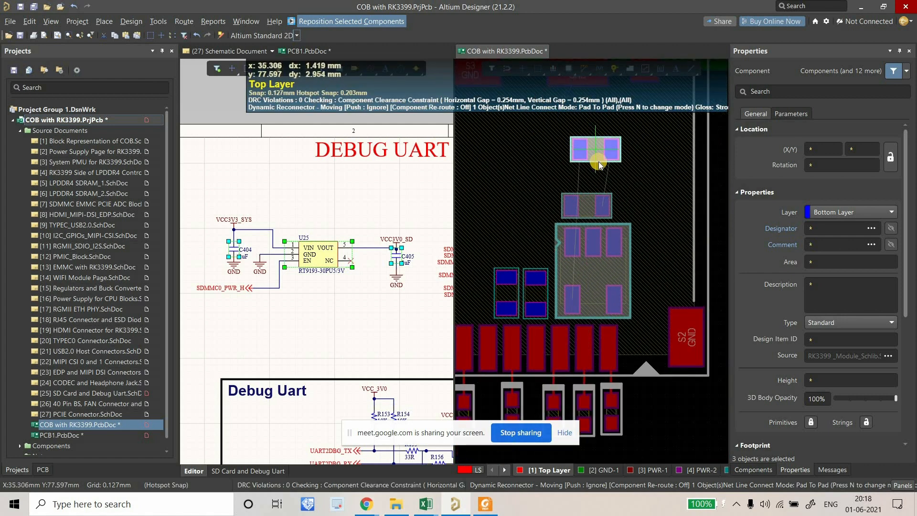
ctrl+scroll(593, 185, up, 2)
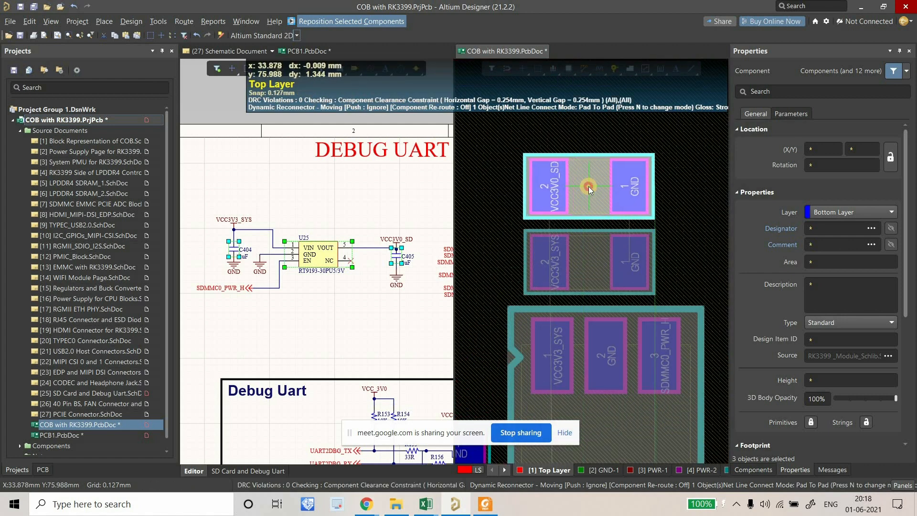
click(589, 187)
ctrl+scroll(569, 215, down, 3)
ctrl+scroll(568, 225, down, 3)
click(608, 113)
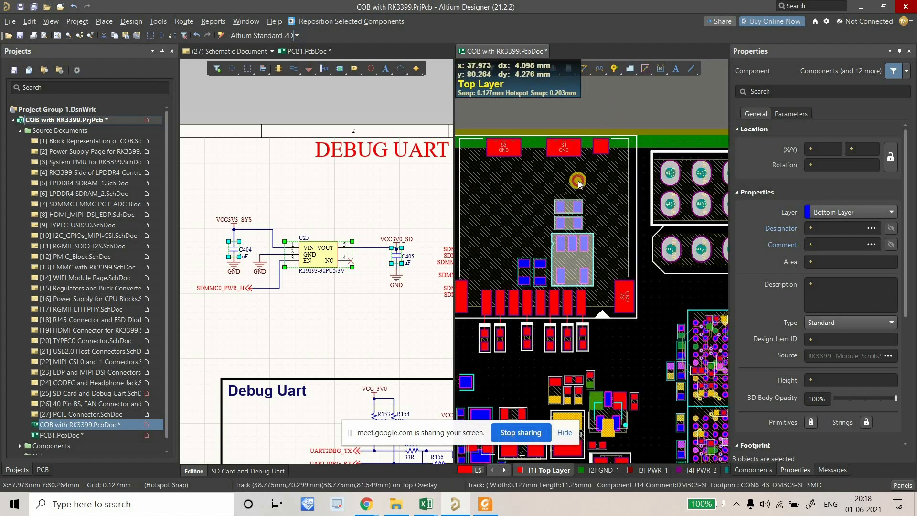
click(338, 292)
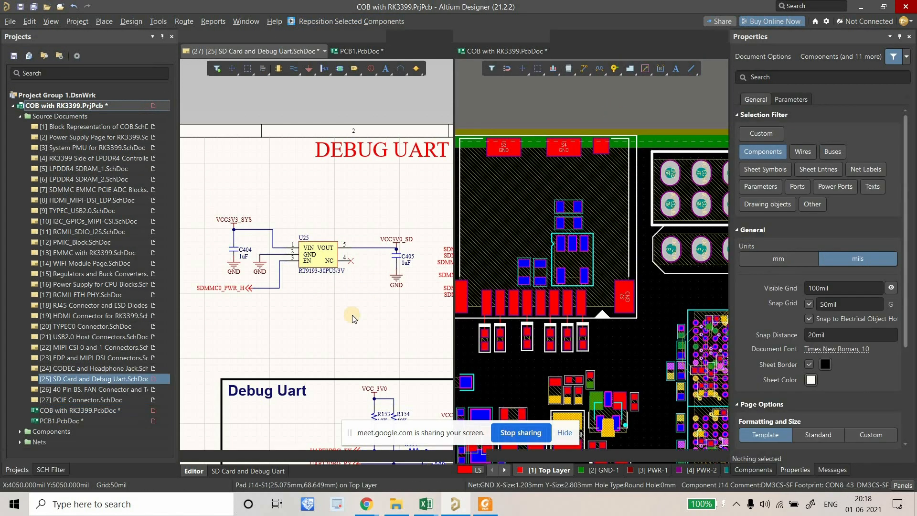
Select capacitor C403 beside the SD card connector in the schematic.
ctrl+scroll(351, 313, down, 2)
ctrl+scroll(561, 269, down, 4)
right_drag(371, 309, 308, 308)
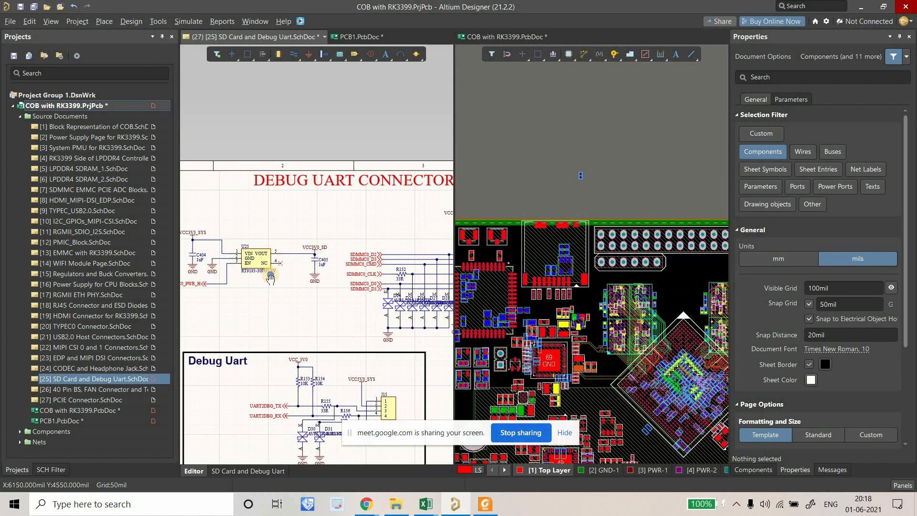
right_drag(447, 261, 350, 230)
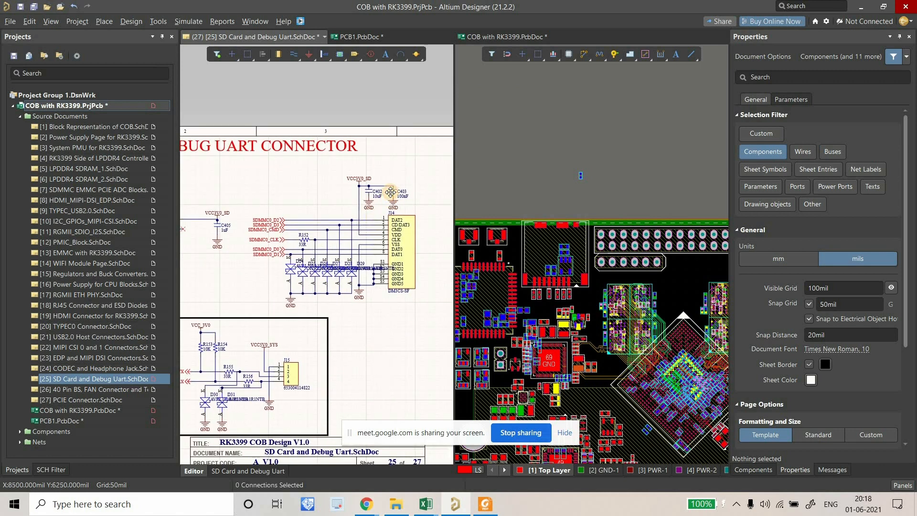
click(391, 192)
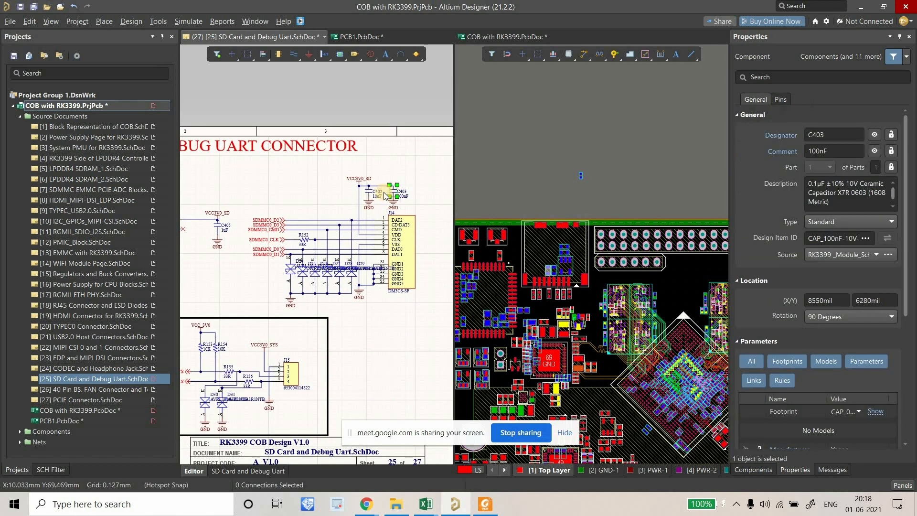
click(493, 168)
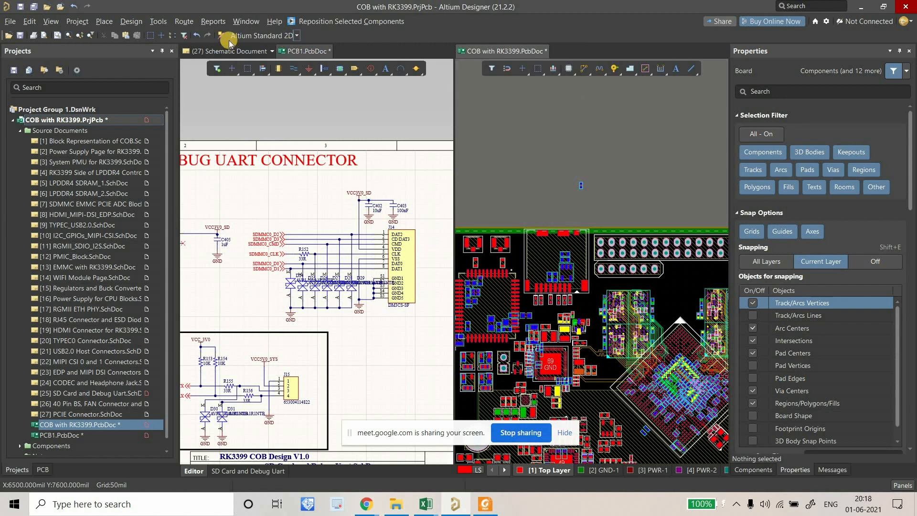
Cross-select resistor R152 (33R) and attach it to the cursor for repositioning on the board.
click(221, 35)
ctrl+scroll(583, 184, up, 3)
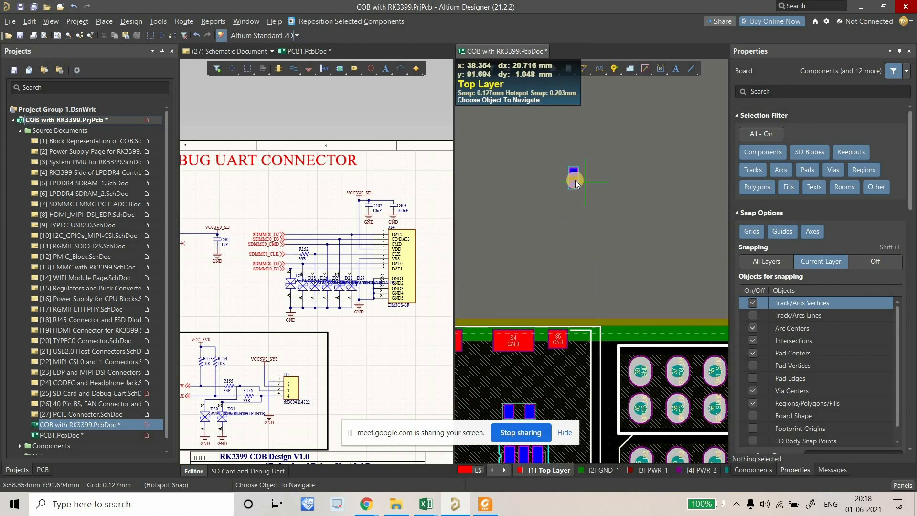
ctrl+click(574, 178)
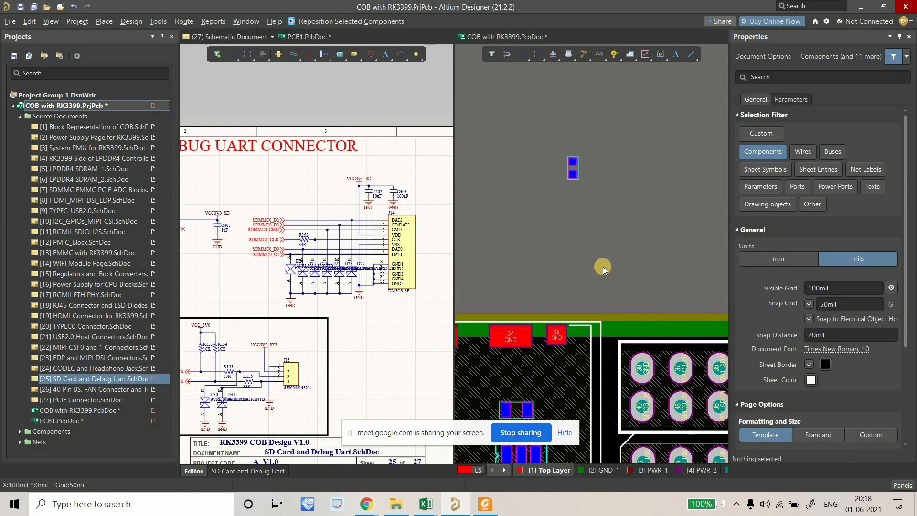
ctrl+scroll(240, 258, down, 4)
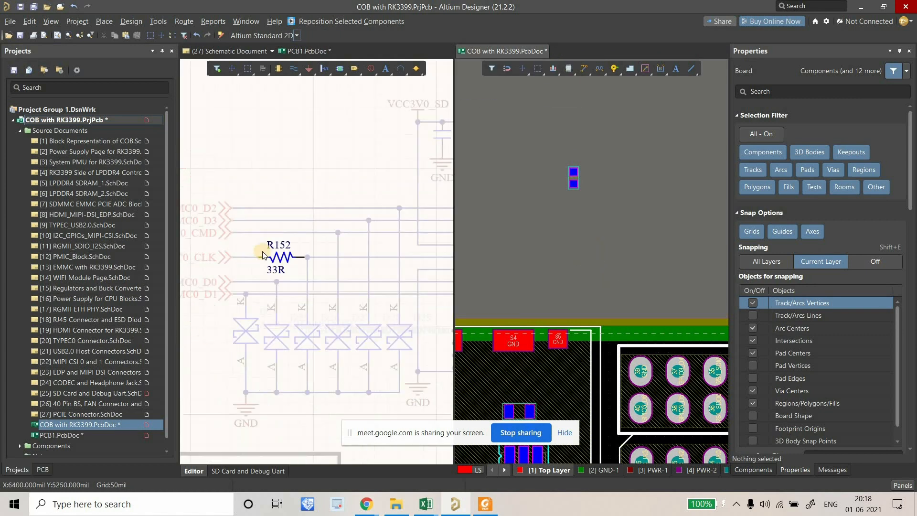
click(254, 241)
click(257, 252)
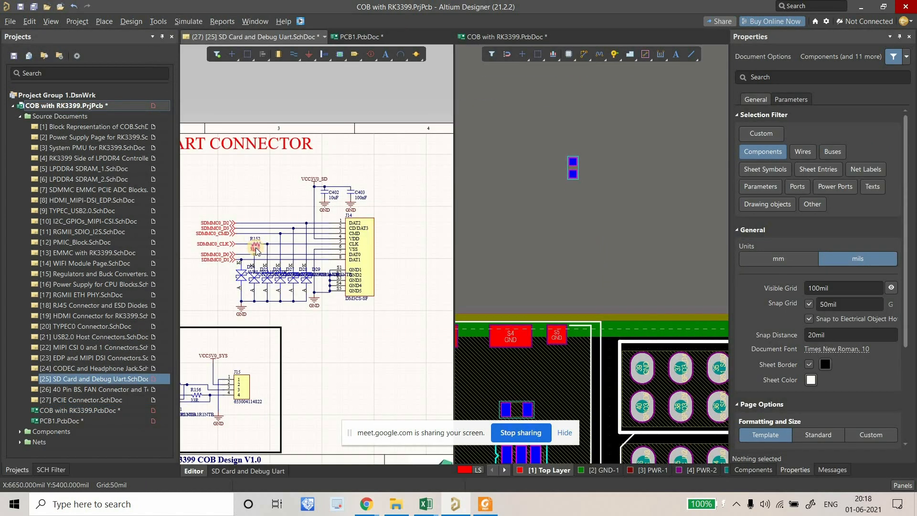
click(257, 244)
ctrl+scroll(626, 240, down, 3)
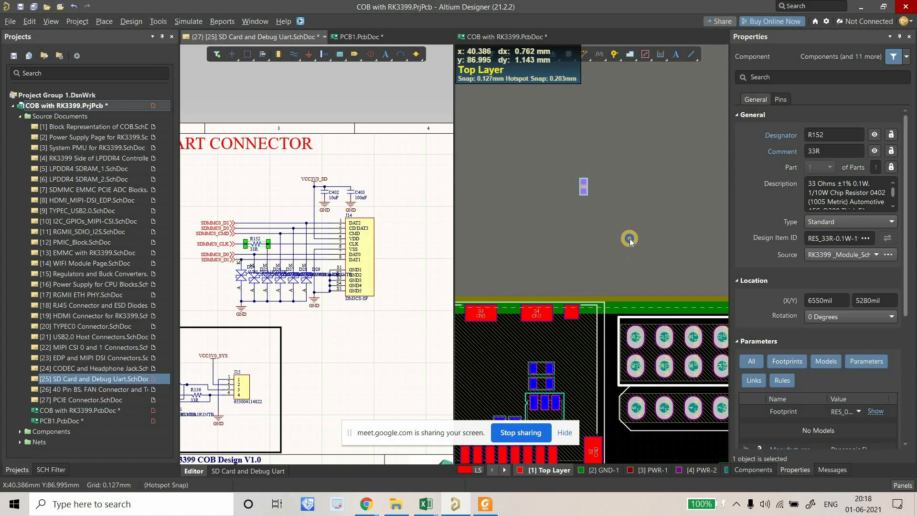
click(322, 21)
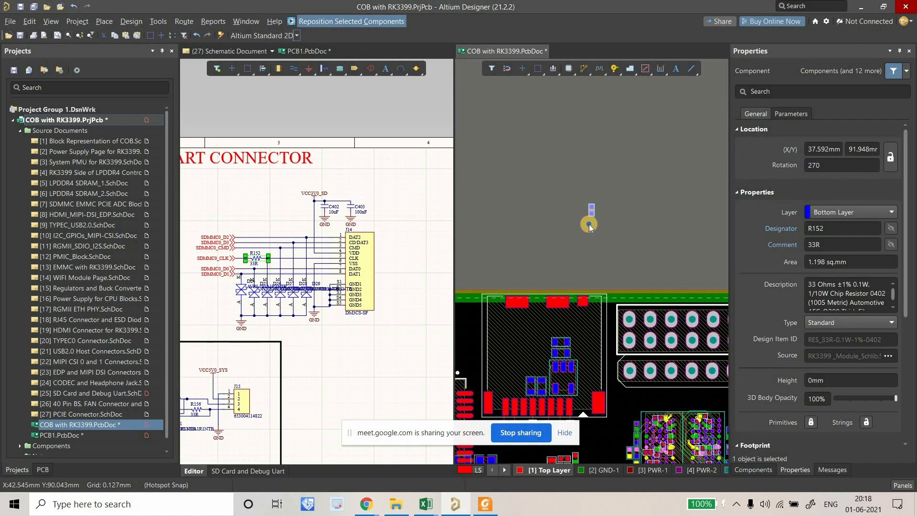
Flip R152 to the Top Layer, rotate it to 90°, and drop it beside the NetD26_K diode.
ctrl+scroll(571, 156, down, 3)
ctrl+scroll(546, 280, up, 3)
ctrl+scroll(547, 280, up, 5)
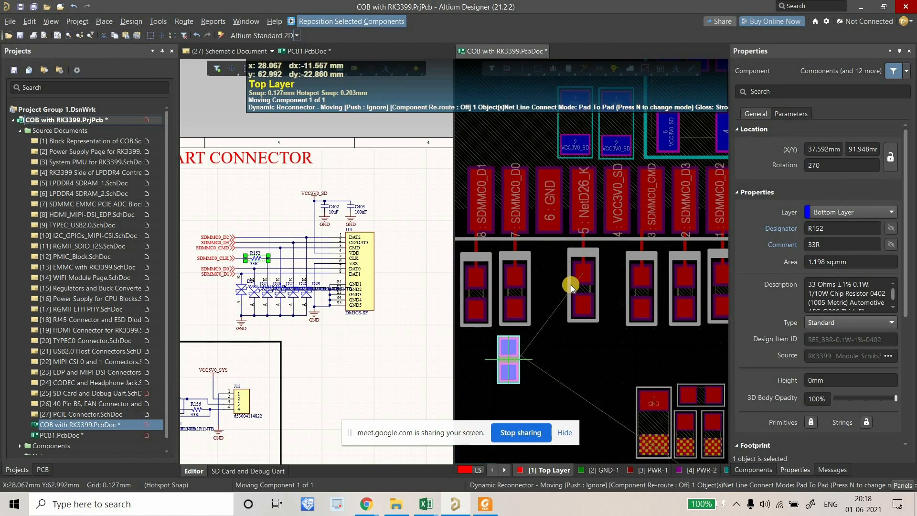
ctrl+scroll(559, 239, up, 2)
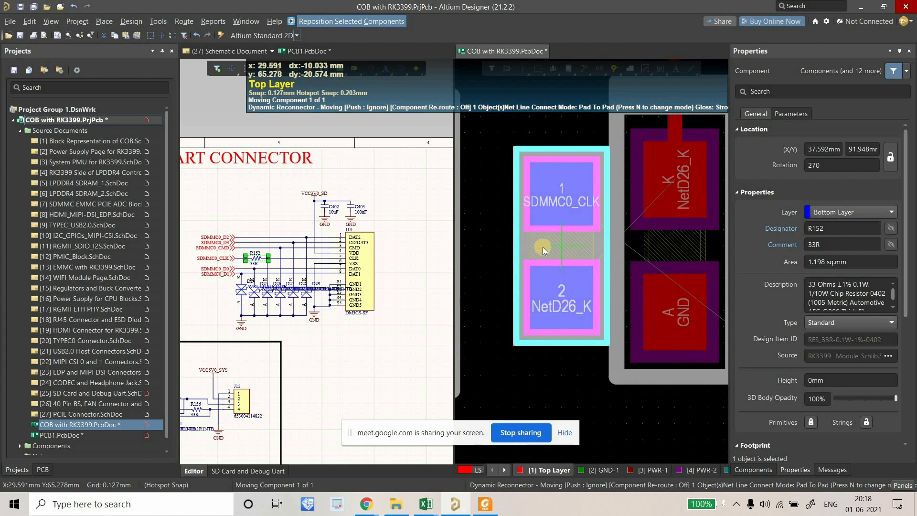
key(l)
key(space)
key(space)
ctrl+scroll(540, 255, down, 2)
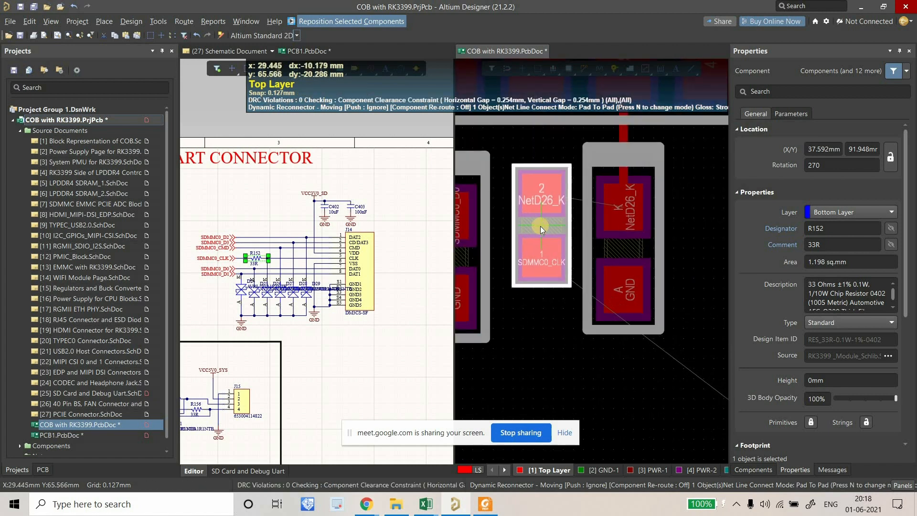
click(546, 203)
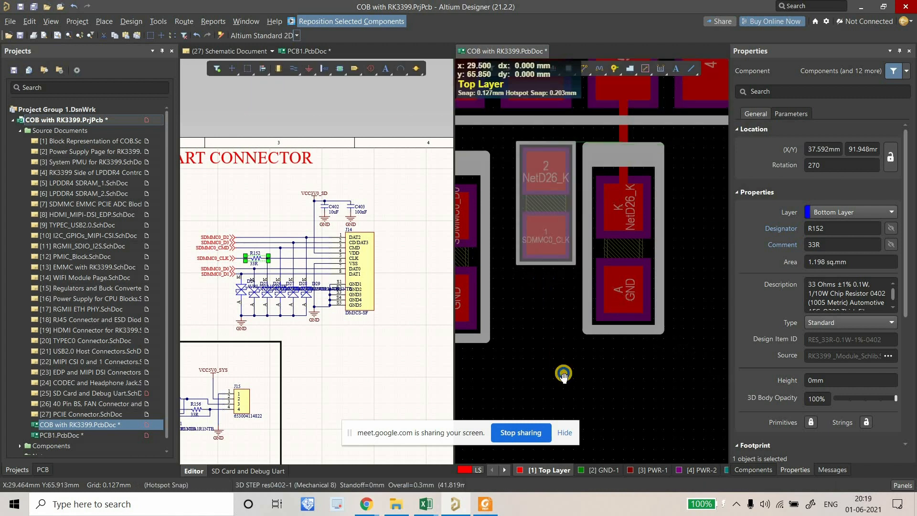
Nudge R152 into alignment below J14's pads and deselect it.
ctrl+scroll(567, 285, up, 3)
ctrl+scroll(567, 285, down, 3)
ctrl+scroll(563, 273, up, 2)
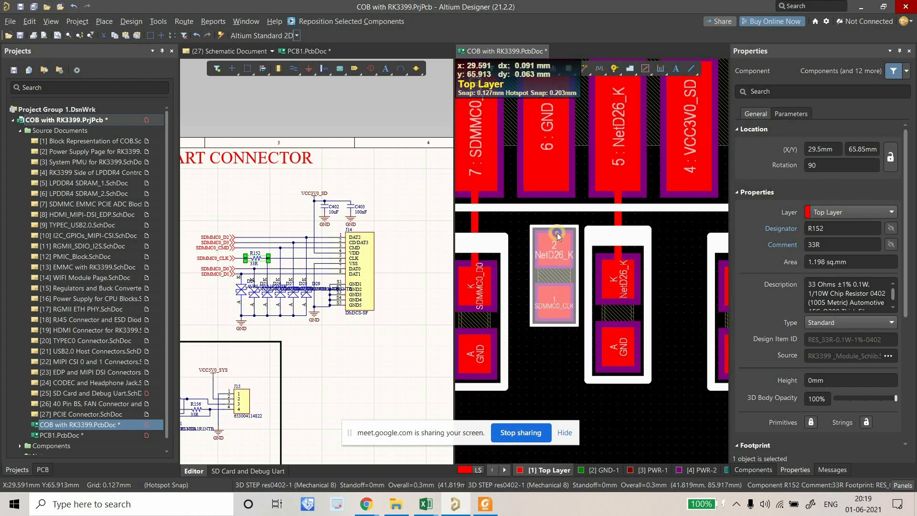
scroll(557, 236, up, 1)
drag(552, 312, 551, 311)
ctrl+scroll(542, 210, down, 3)
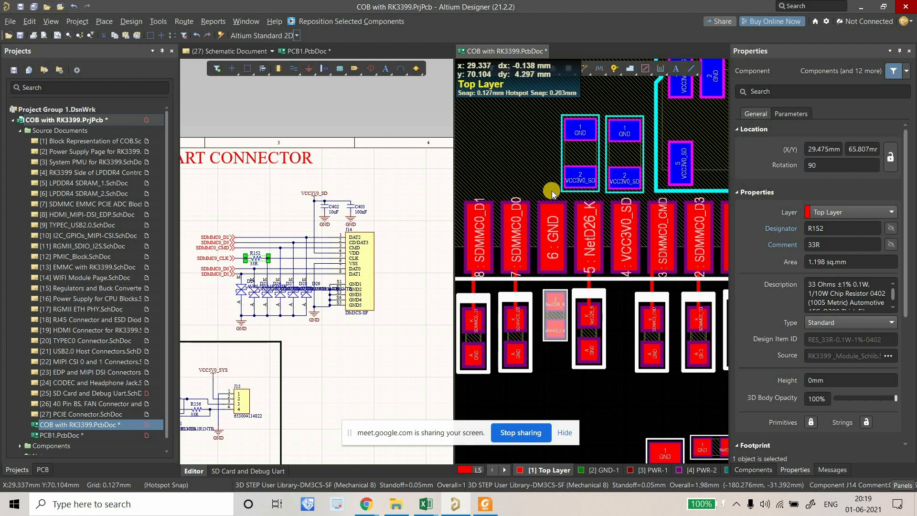
right_drag(551, 201, 534, 190)
right_drag(540, 274, 549, 260)
click(551, 358)
ctrl+scroll(549, 306, up, 4)
drag(532, 335, 532, 336)
ctrl+scroll(550, 307, down, 2)
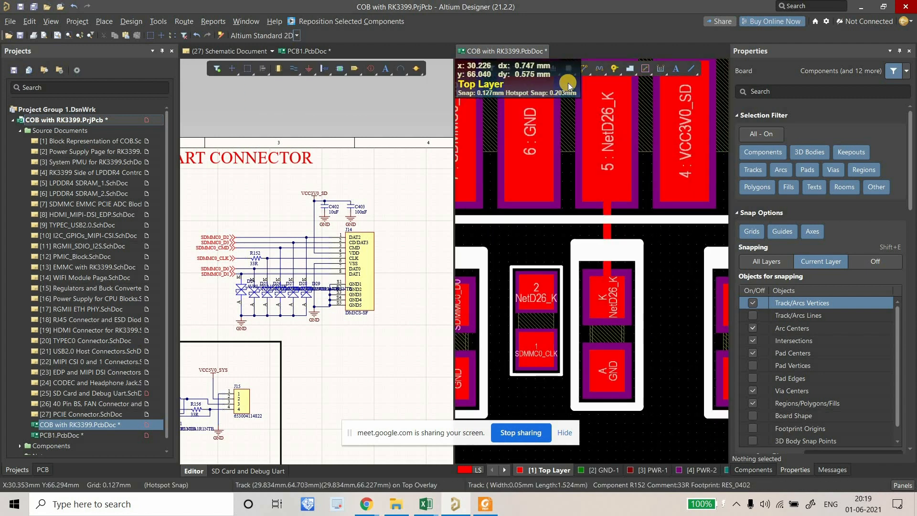
Route a short track from the D26 K pad to R152 pad 2.
ctrl+scroll(609, 308, up, 2)
click(608, 307)
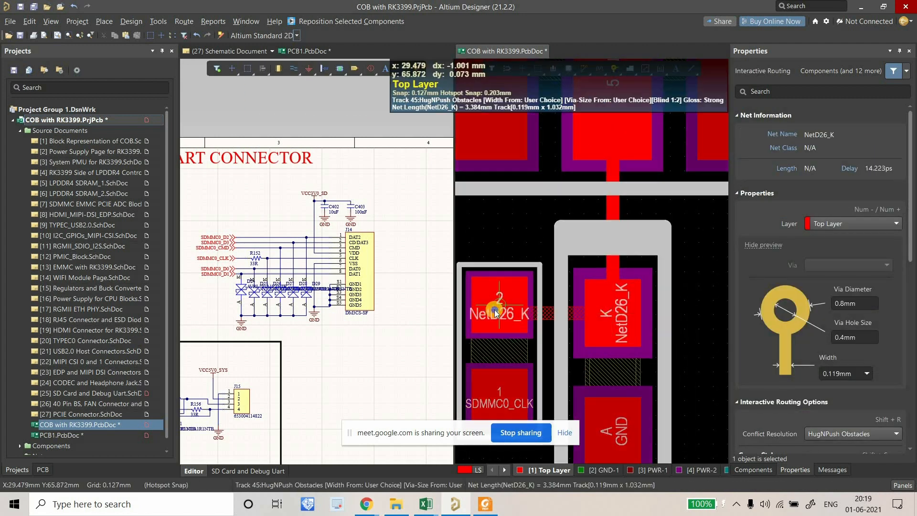
click(499, 302)
right_click(549, 276)
ctrl+scroll(552, 277, down, 4)
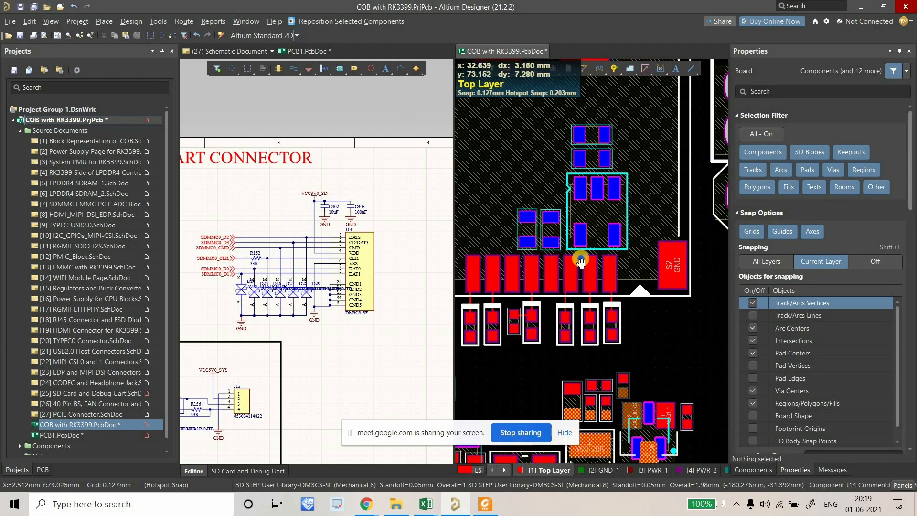
ctrl+scroll(589, 236, up, 3)
ctrl+scroll(589, 236, up, 1)
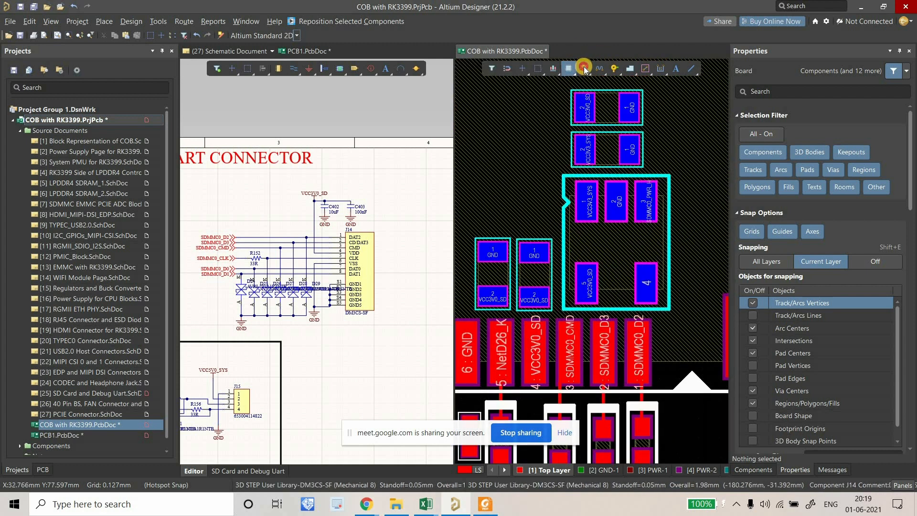
ctrl+scroll(509, 304, up, 2)
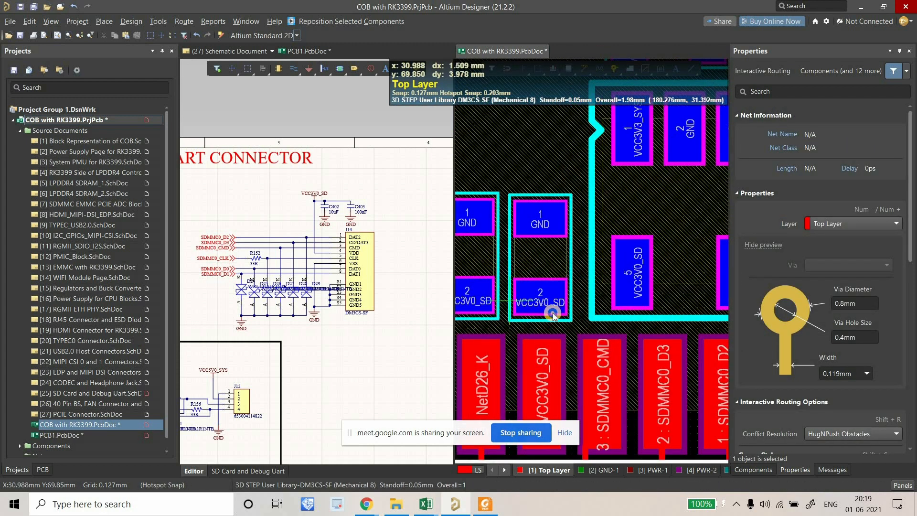
key(Escape)
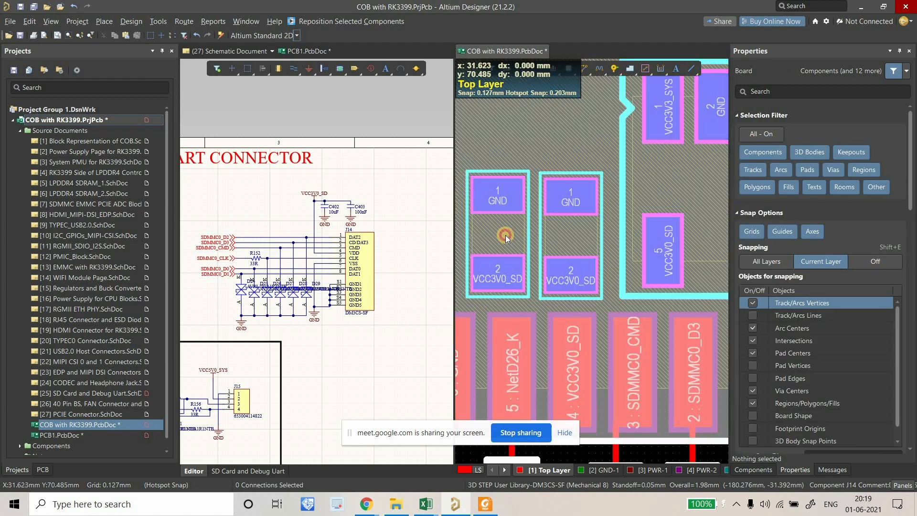
Lock connector J14 and move capacitors C402 and C403 up above its pads.
click(891, 160)
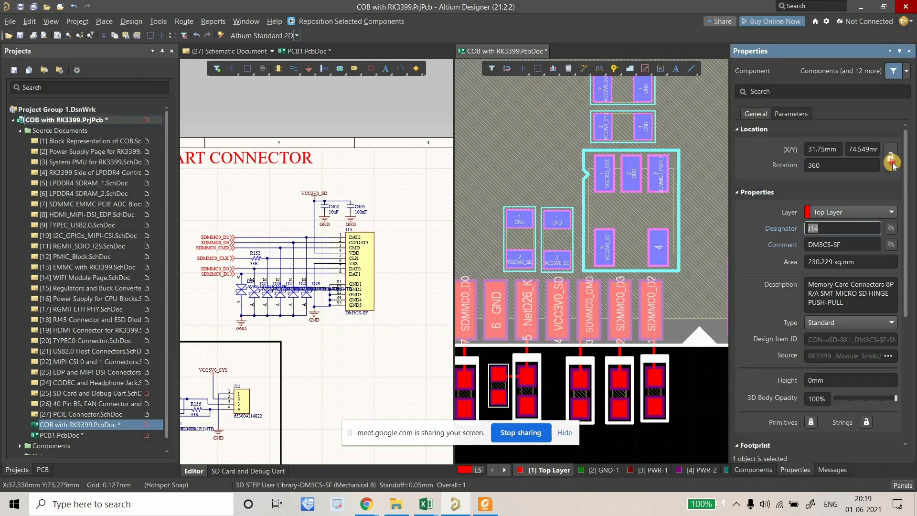
click(524, 241)
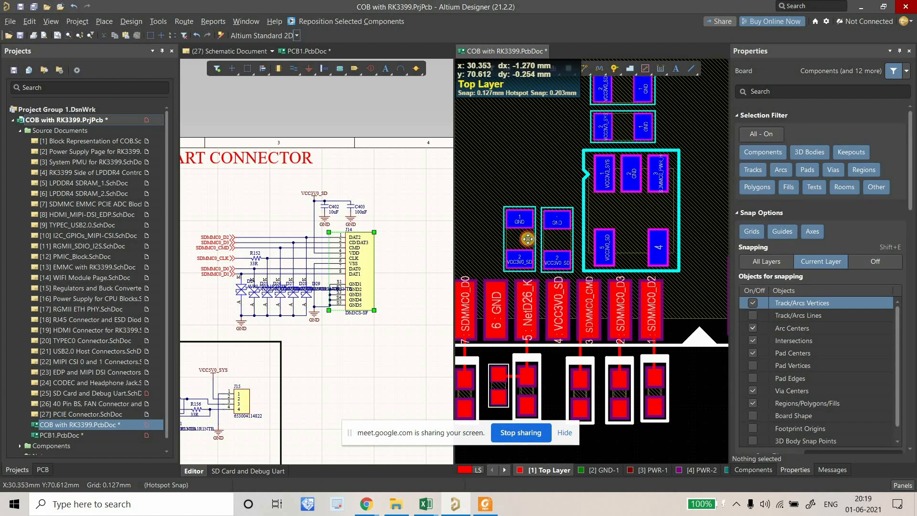
shift+click(568, 230)
drag(568, 229, 567, 209)
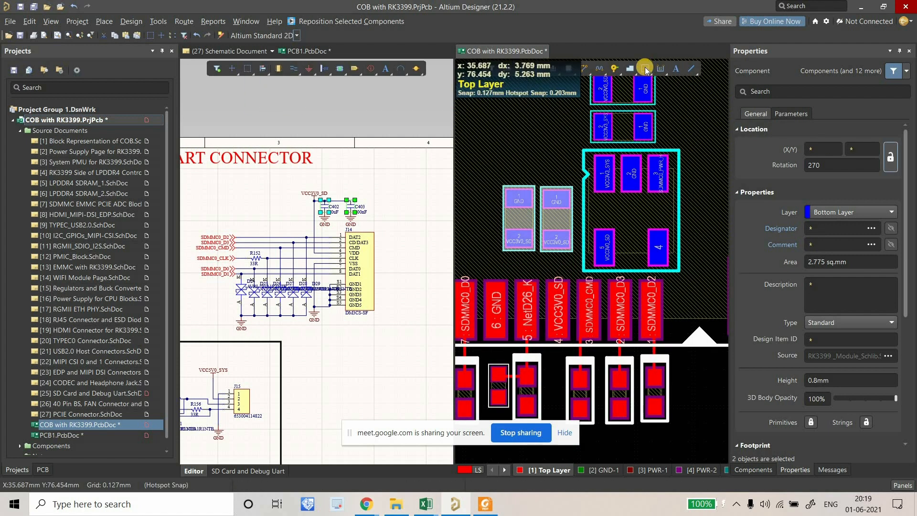
click(691, 68)
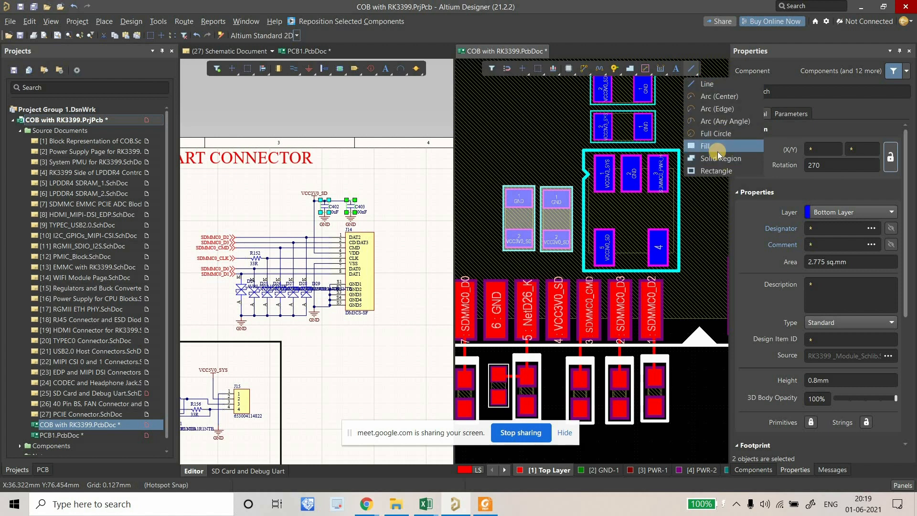
click(717, 151)
ctrl+scroll(566, 284, up, 2)
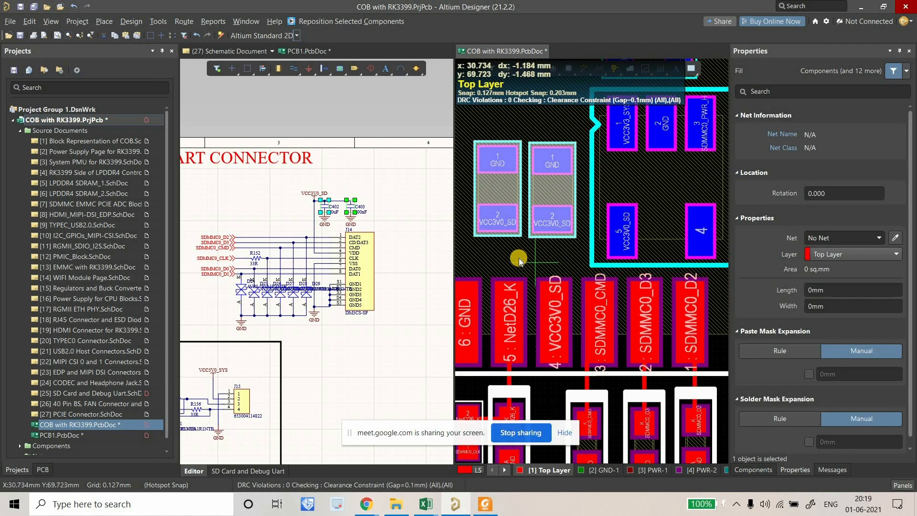
ctrl+scroll(518, 260, up, 3)
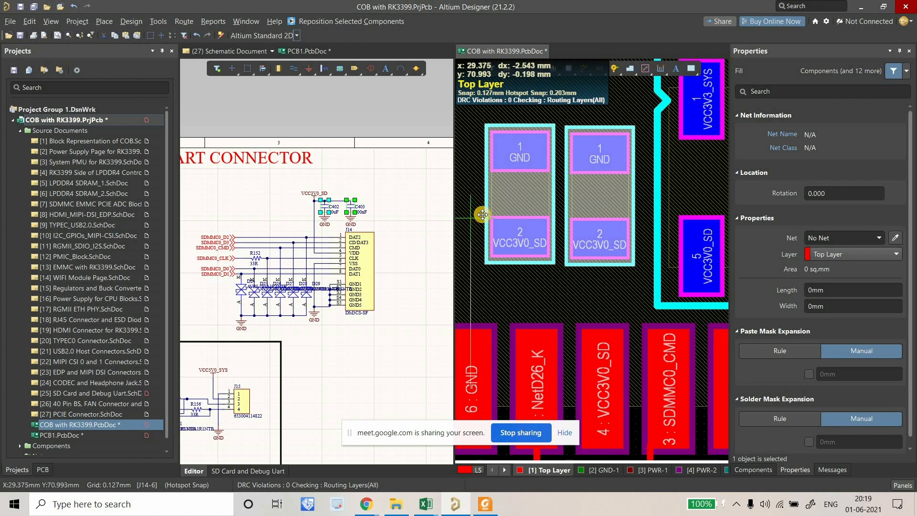
click(487, 217)
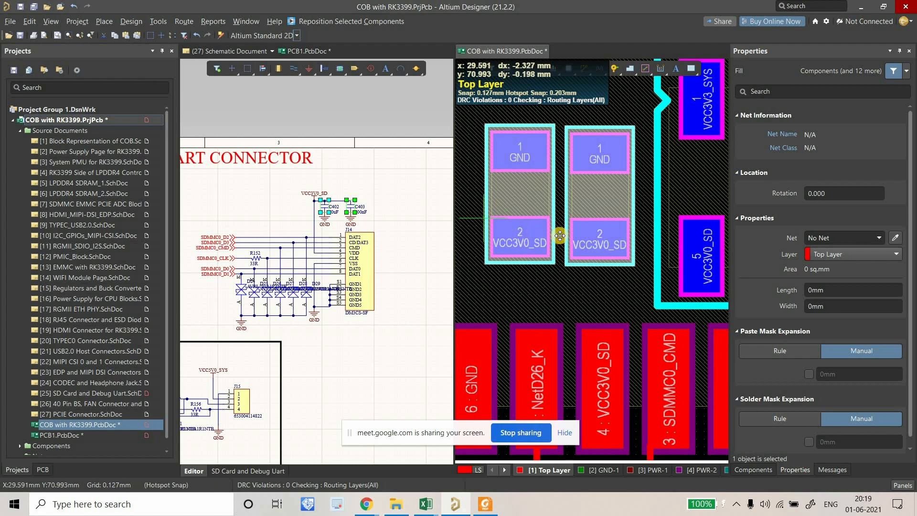
click(638, 261)
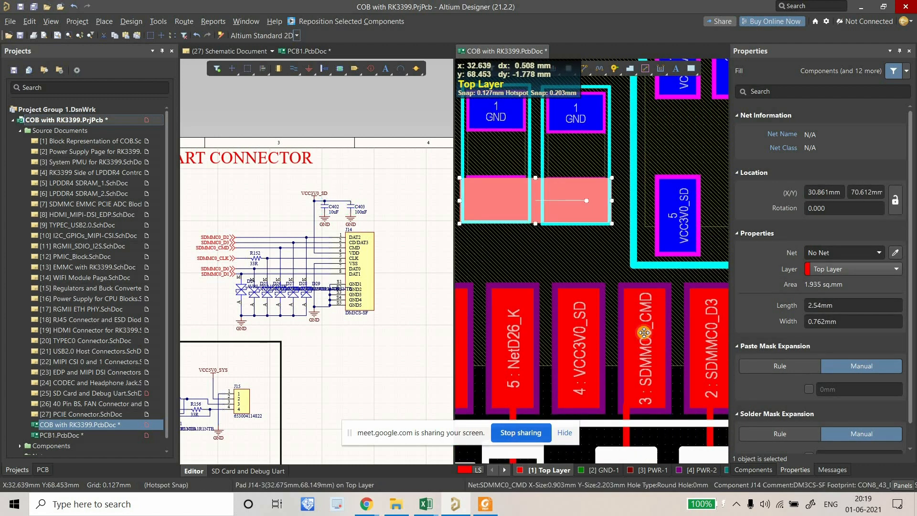
key(Escape)
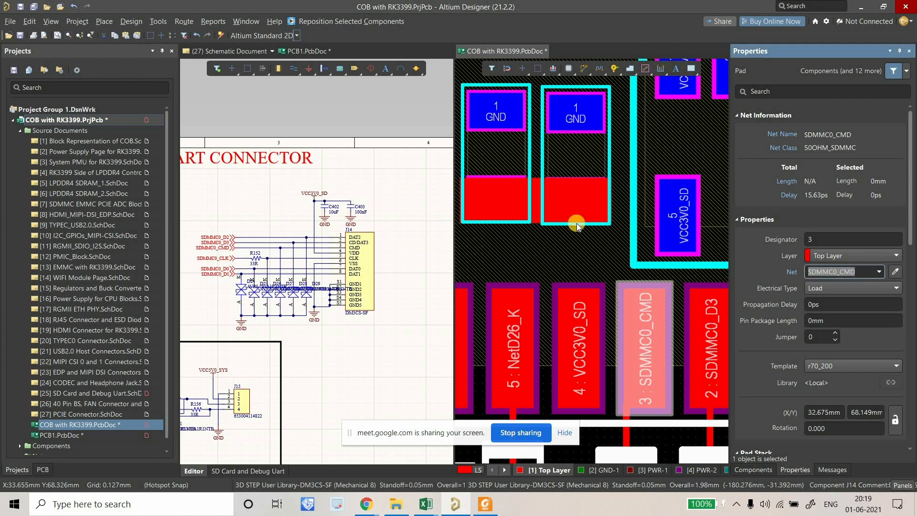
click(537, 213)
click(537, 213)
click(560, 200)
click(849, 271)
right_drag(549, 238, 530, 245)
click(566, 226)
click(567, 227)
key(Delete)
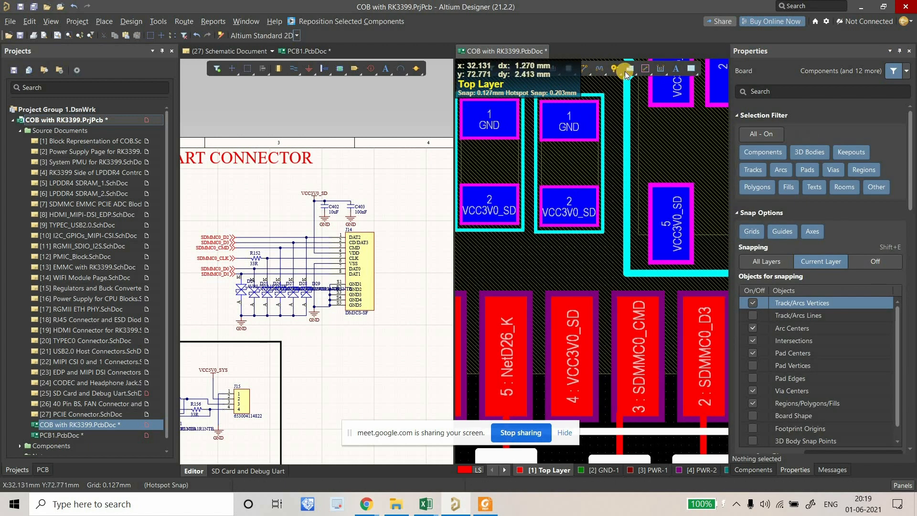
Cancel a first attempt, then start the VCC3V0_SD route at the left capacitor's pad.
click(630, 71)
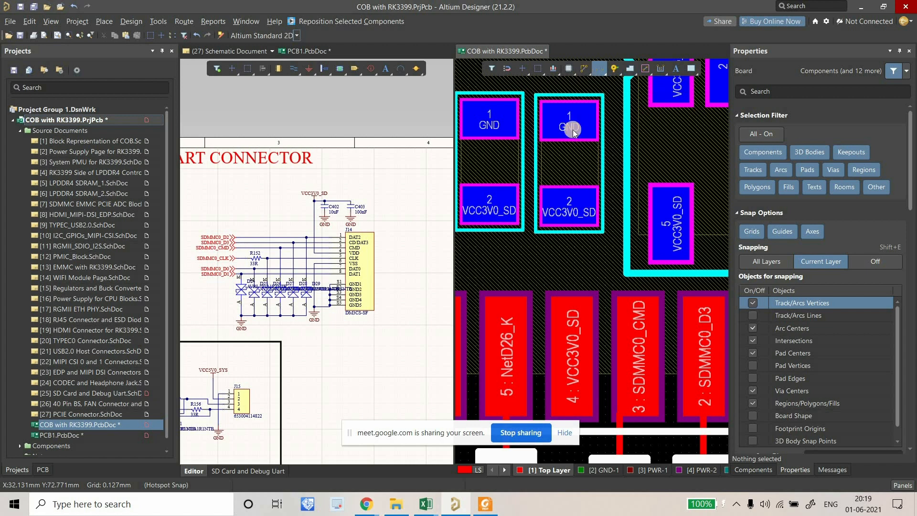
click(575, 207)
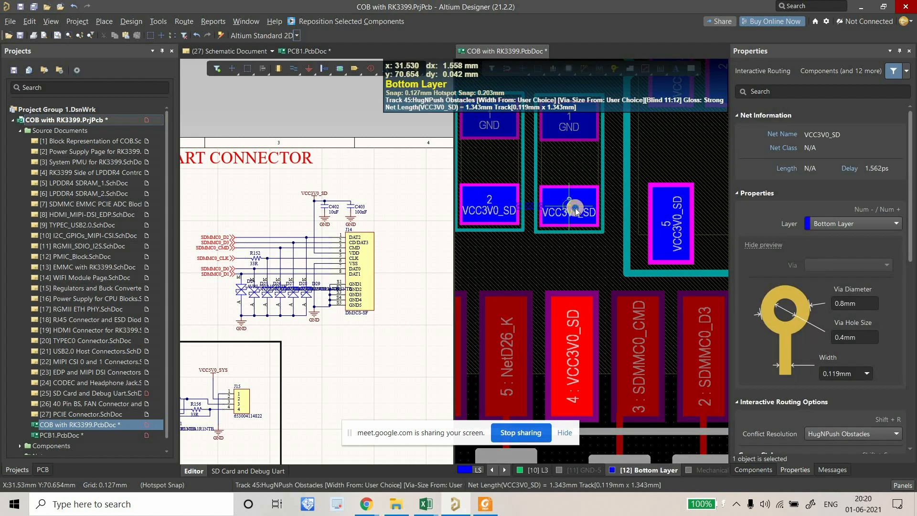
right_click(525, 202)
right_click(525, 202)
click(588, 74)
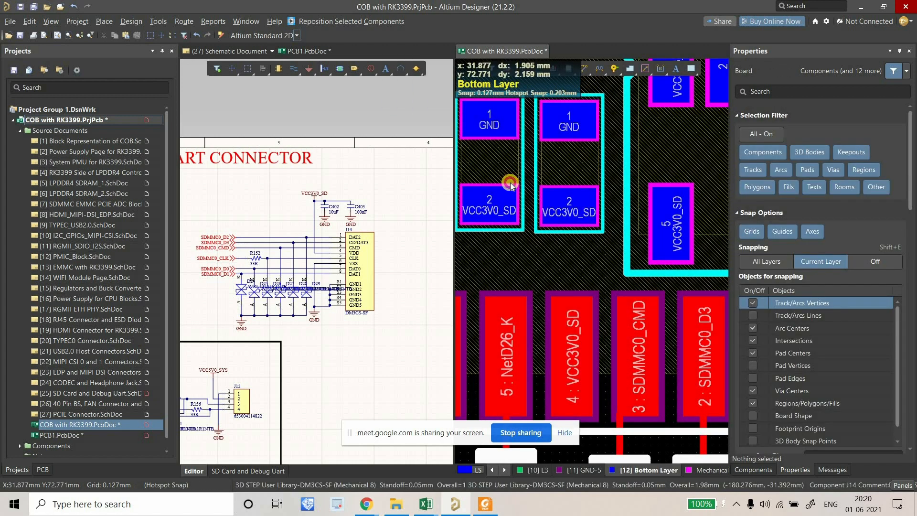
click(495, 206)
key(Tab)
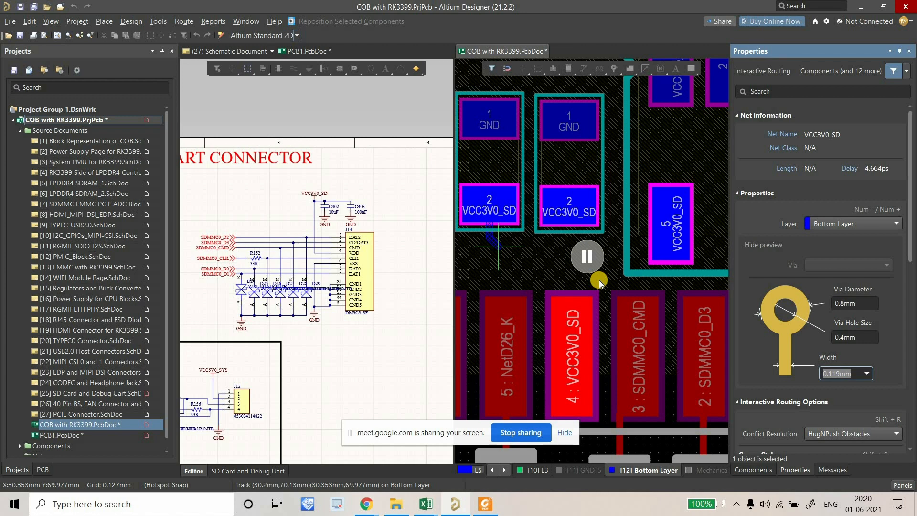
Set the route width to 20 mil and switch it to the top layer.
click(595, 251)
key(Tab)
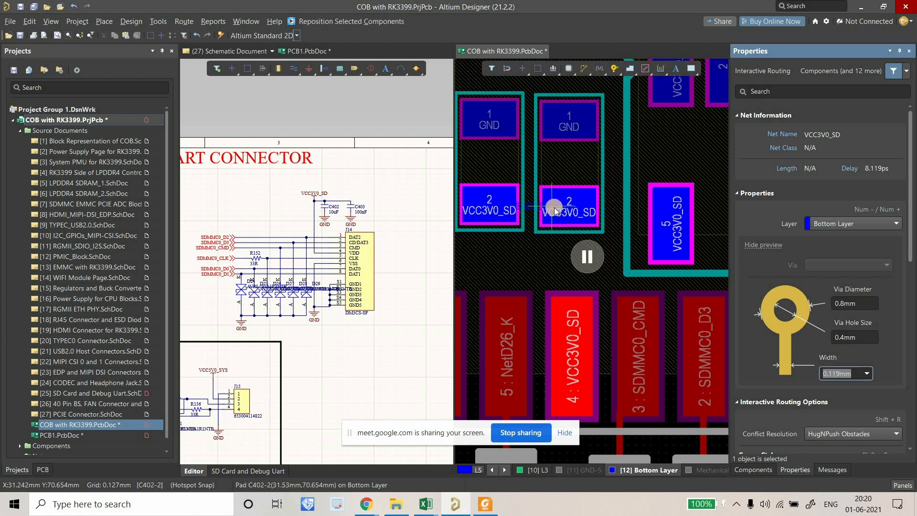
text(20Mil)
key(Return)
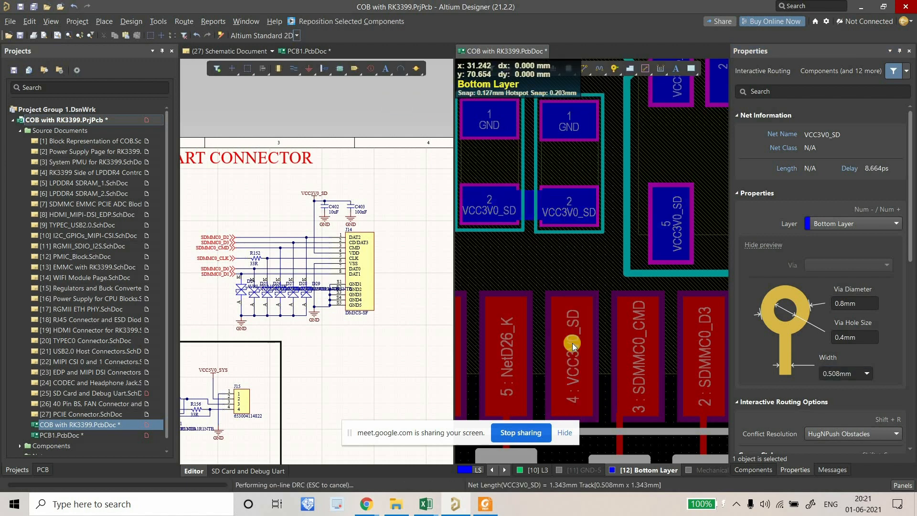
key(KP_Multiply)
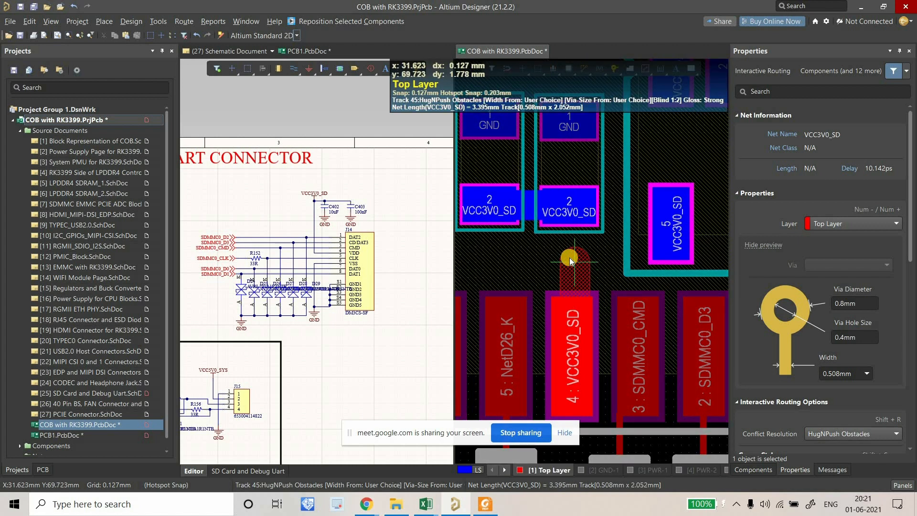
Commit the short top-layer track segment above pad 4 and end the route.
click(576, 259)
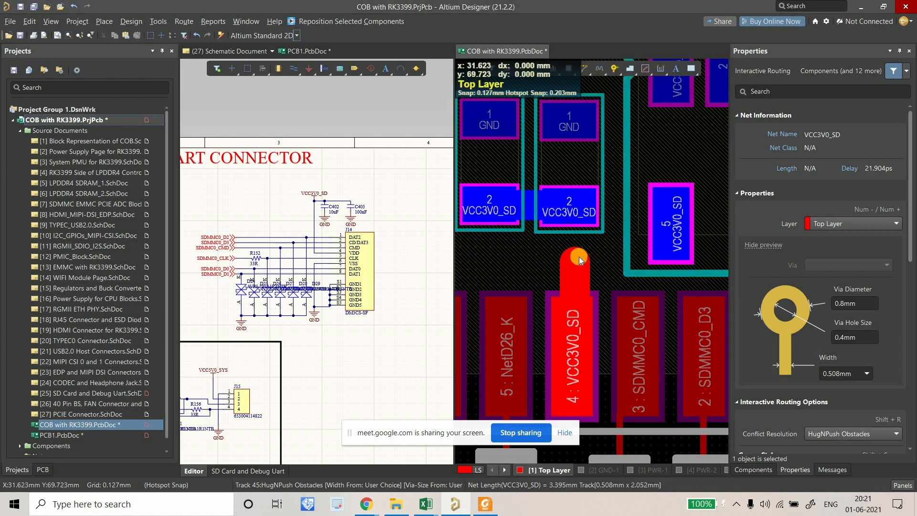
right_click(579, 258)
right_click(579, 258)
ctrl+scroll(579, 258, down, 2)
Place a via with 0.8 mm diameter and 0.4 mm hole at the track's end.
click(613, 71)
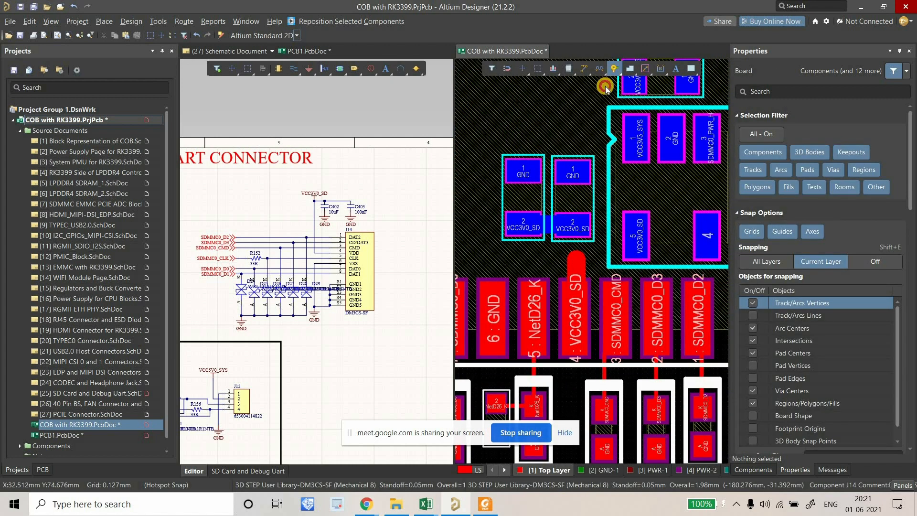
ctrl+scroll(572, 241, up, 2)
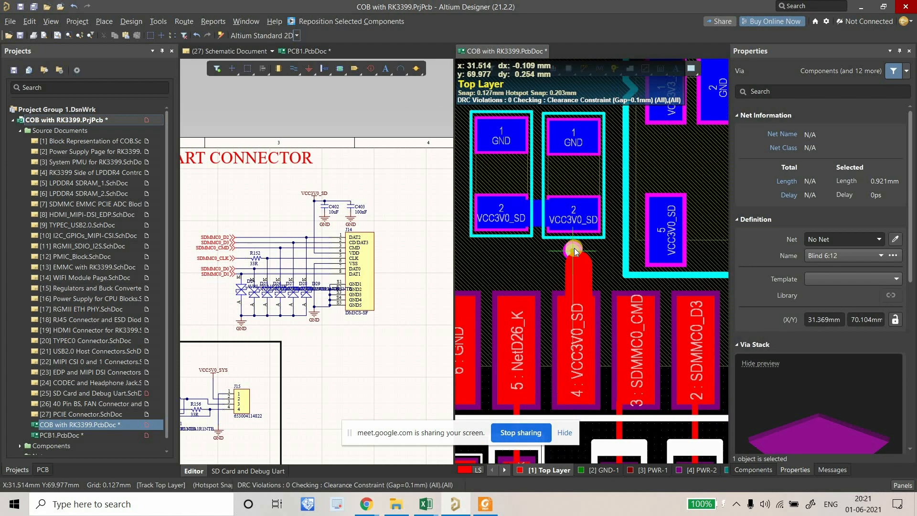
ctrl+scroll(568, 251, up, 1)
key(Tab)
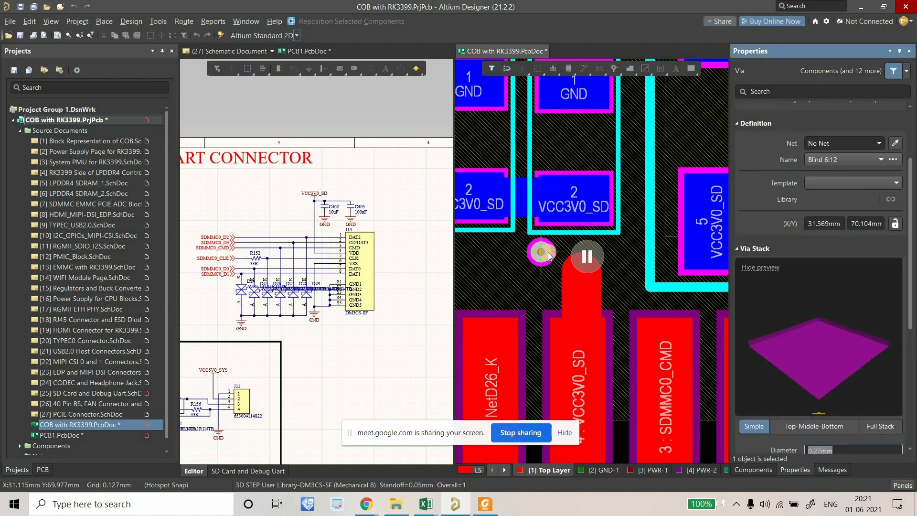
scroll(848, 335, down, 4)
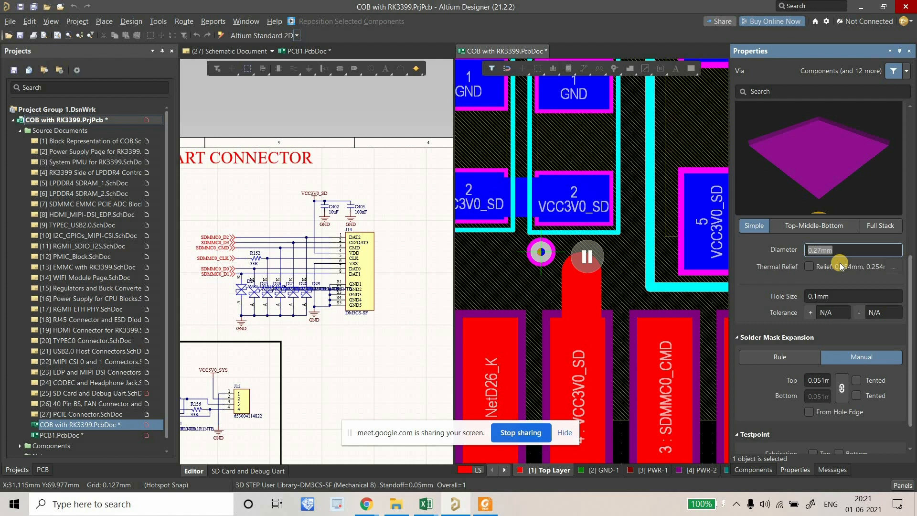
text(0.8MM)
click(853, 293)
text(0.)
drag(540, 251, 581, 267)
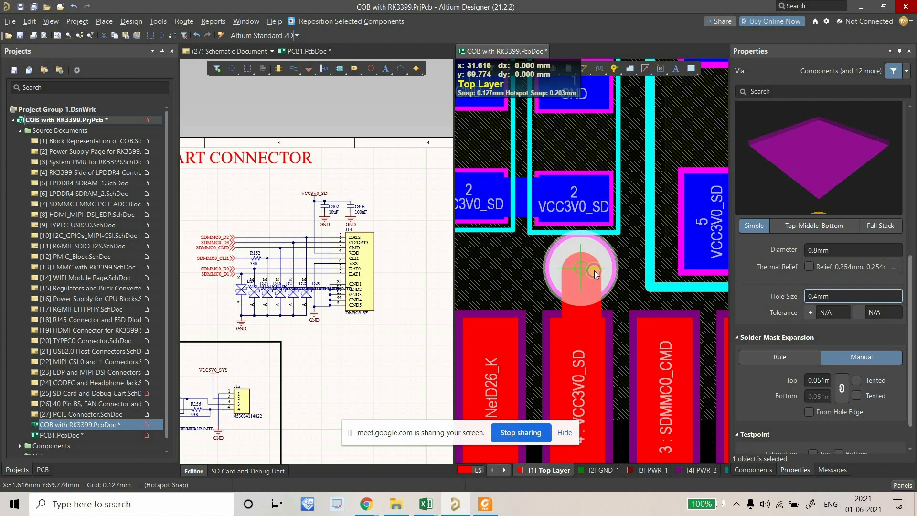
double_click(636, 264)
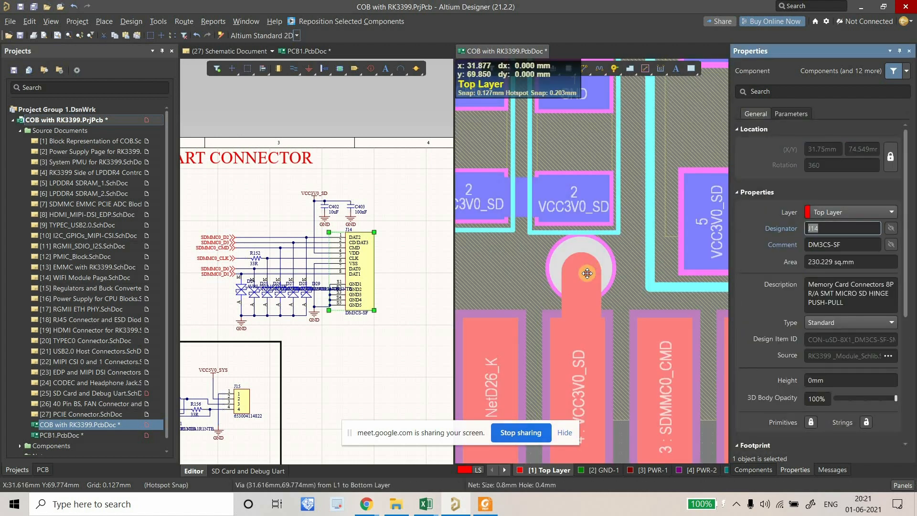
Select the new via and set its layer span to Thru 1:12.
click(591, 272)
click(607, 263)
click(607, 263)
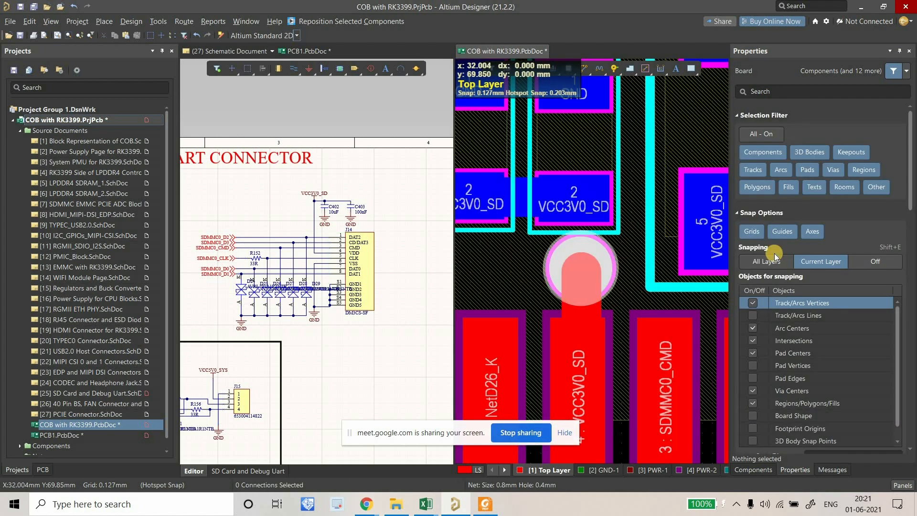
scroll(834, 224, up, 5)
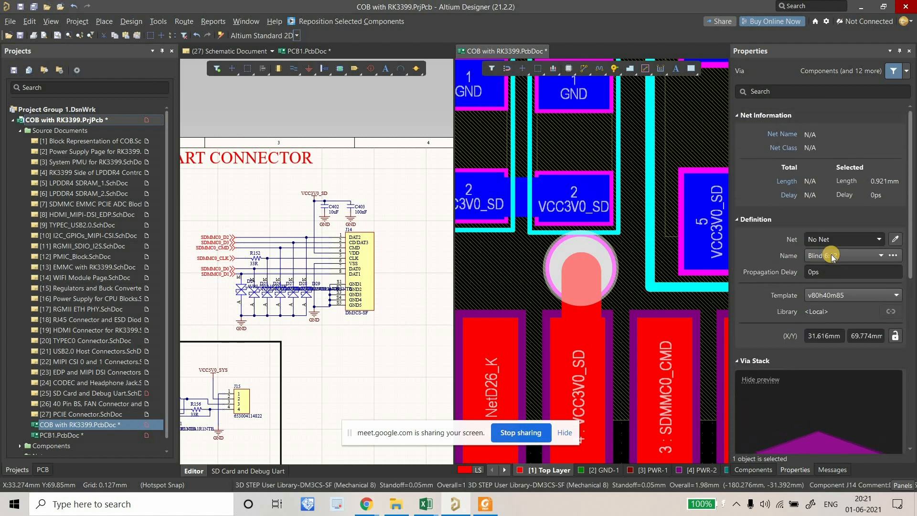
click(836, 256)
click(823, 271)
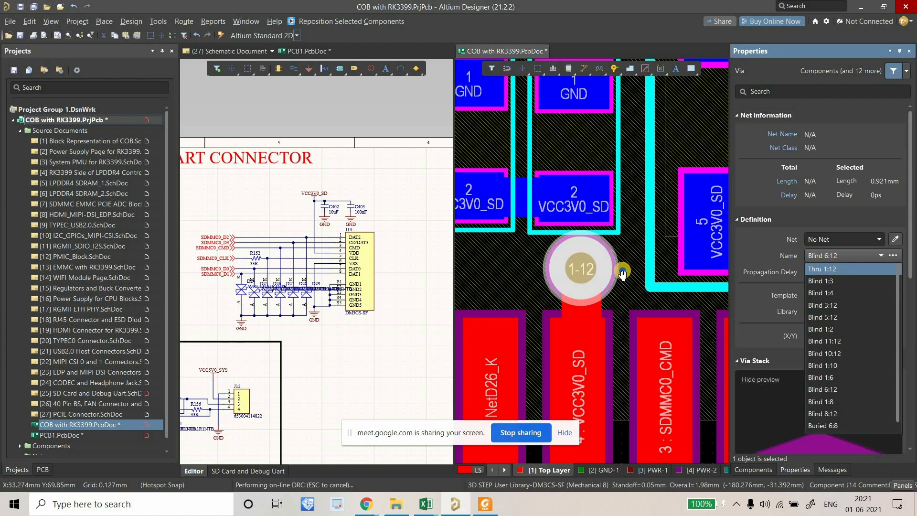
Check the adjacent track's net name and assign the via to net VCC3V0_SD.
right_drag(593, 341, 580, 336)
click(580, 337)
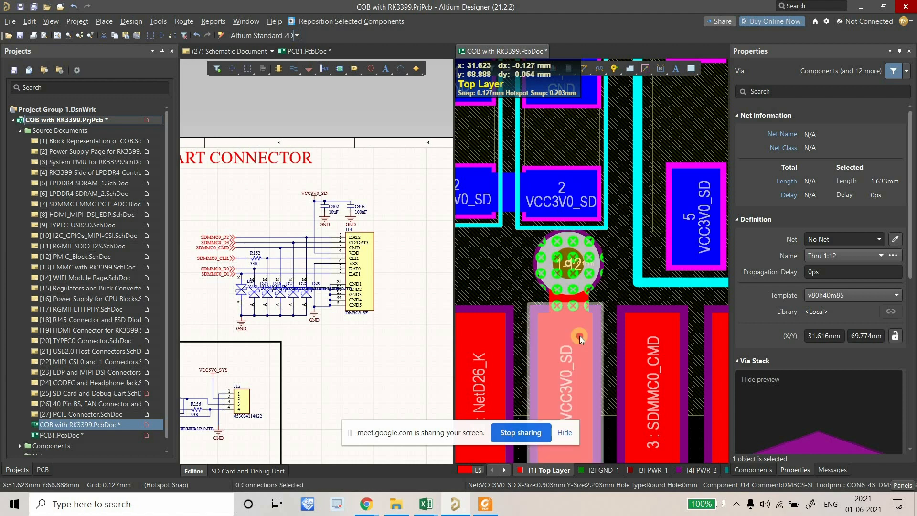
click(842, 285)
key(ctrl+c)
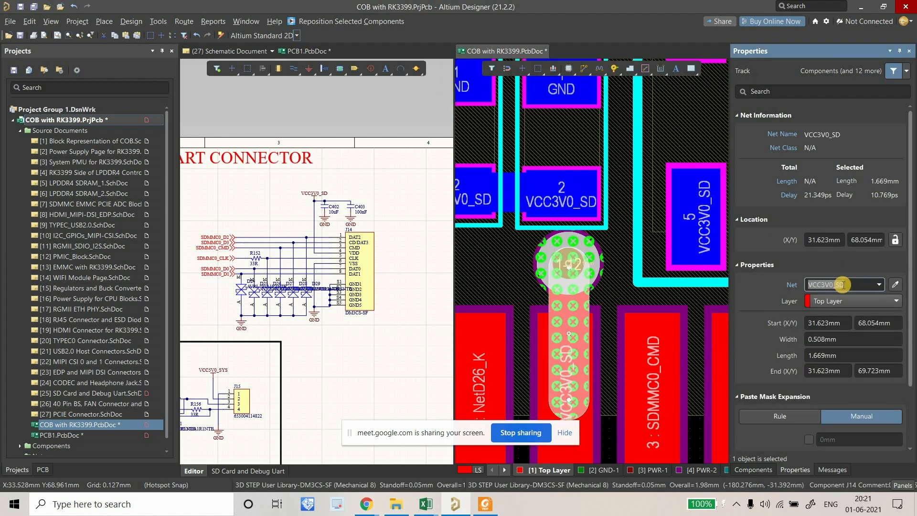
click(592, 267)
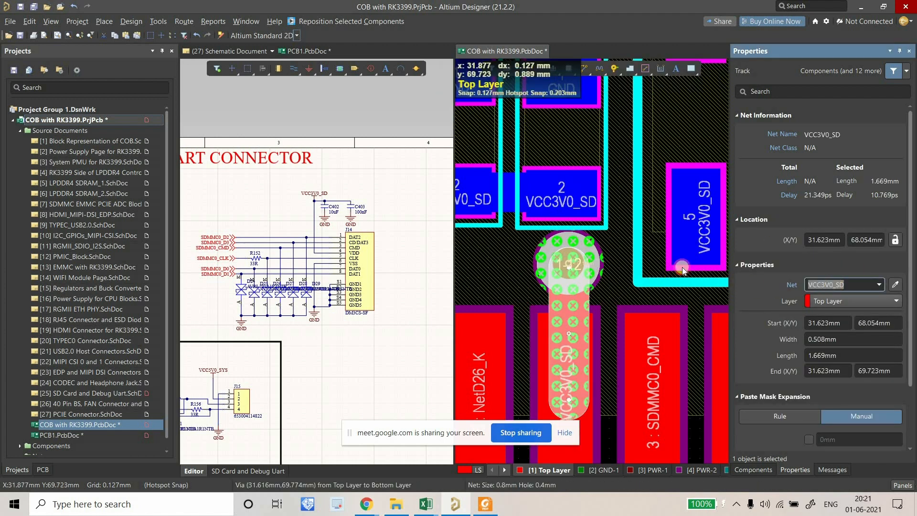
click(828, 238)
key(ctrl+v)
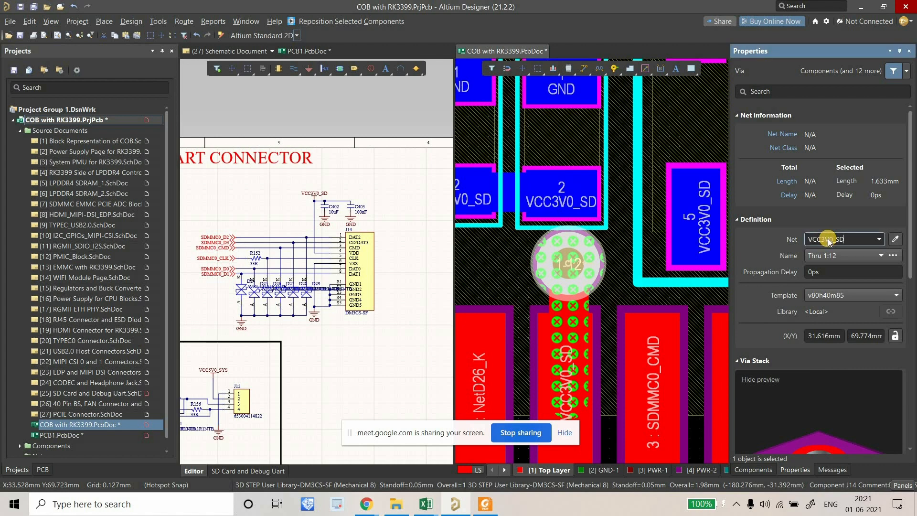
key(Return)
click(640, 90)
Start a route from the VCC3V0_SD via on the bottom layer.
click(584, 69)
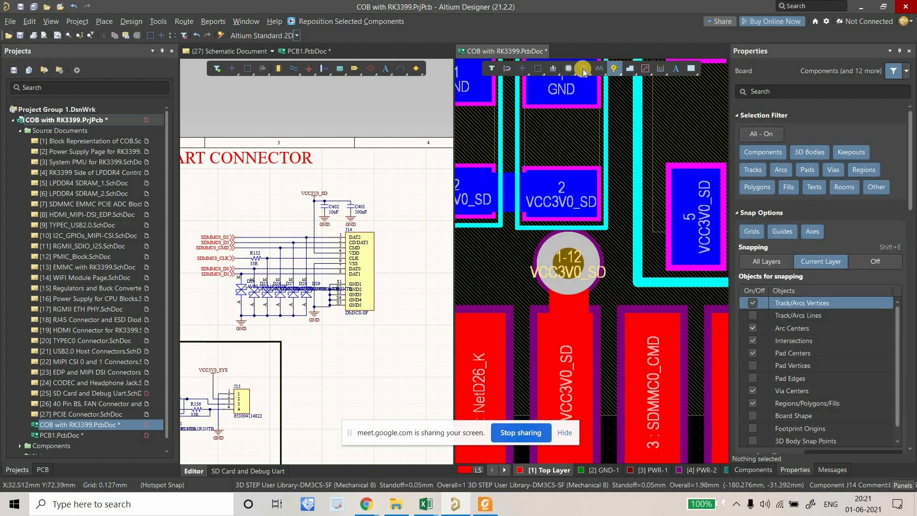
click(564, 193)
key(KP_Multiply)
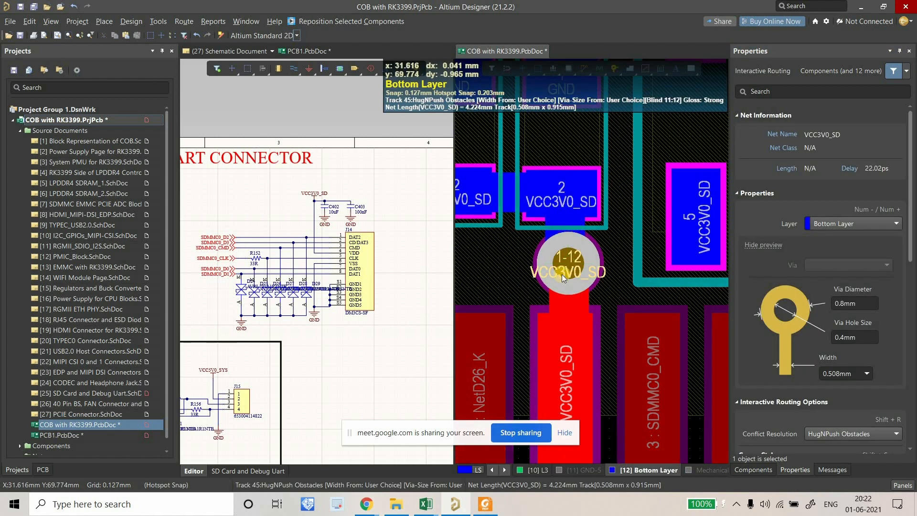
Route a bottom-layer VCC3V0_SD track from capacitor pad 2 to U25 pad 5.
right_drag(537, 265, 507, 295)
right_click(506, 295)
ctrl+scroll(507, 295, down, 3)
click(585, 70)
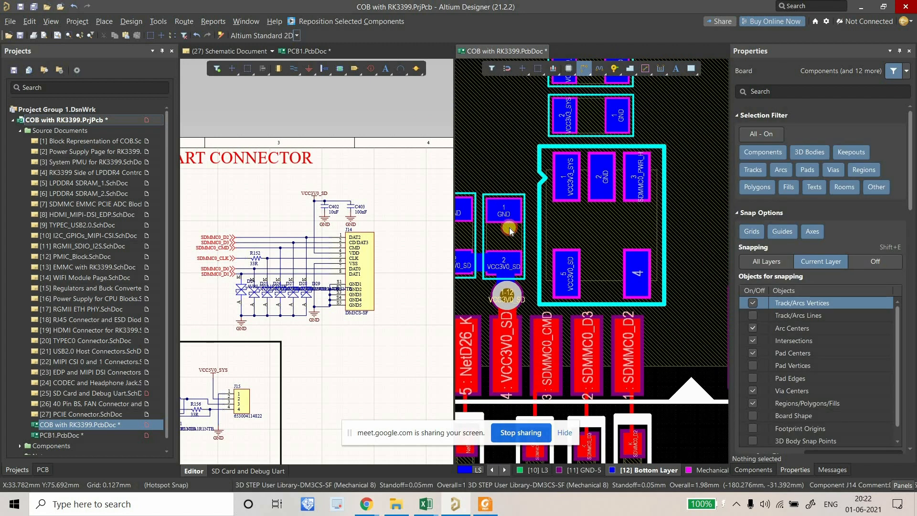
click(503, 267)
click(564, 266)
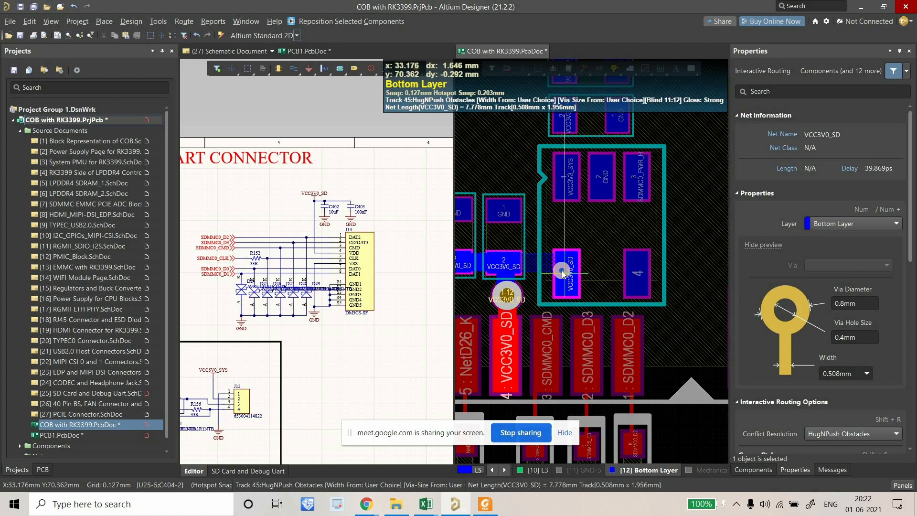
right_click(498, 293)
Bring the area above U25 into view and highlight the VCC3V3_SYS net.
right_drag(498, 293, 556, 292)
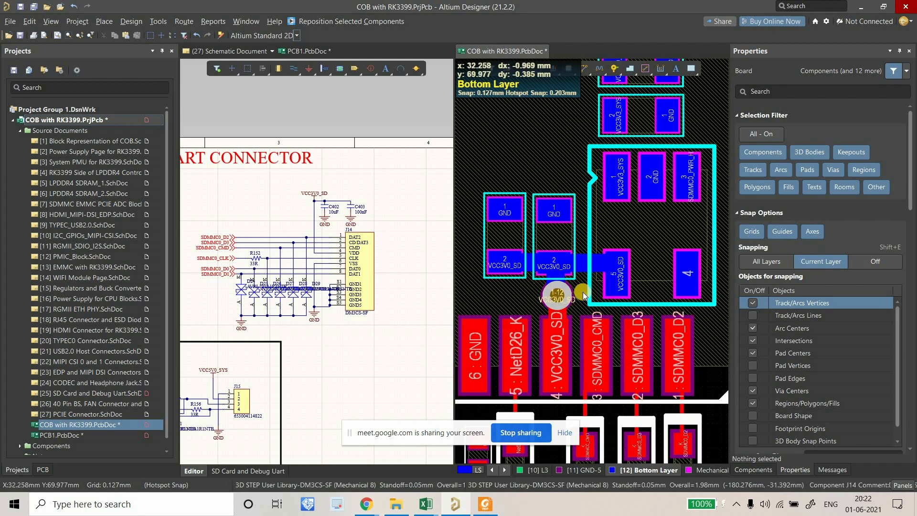
right_drag(596, 289, 576, 291)
right_drag(602, 198, 591, 253)
ctrl+click(591, 253)
click(591, 70)
ctrl+scroll(583, 193, up, 2)
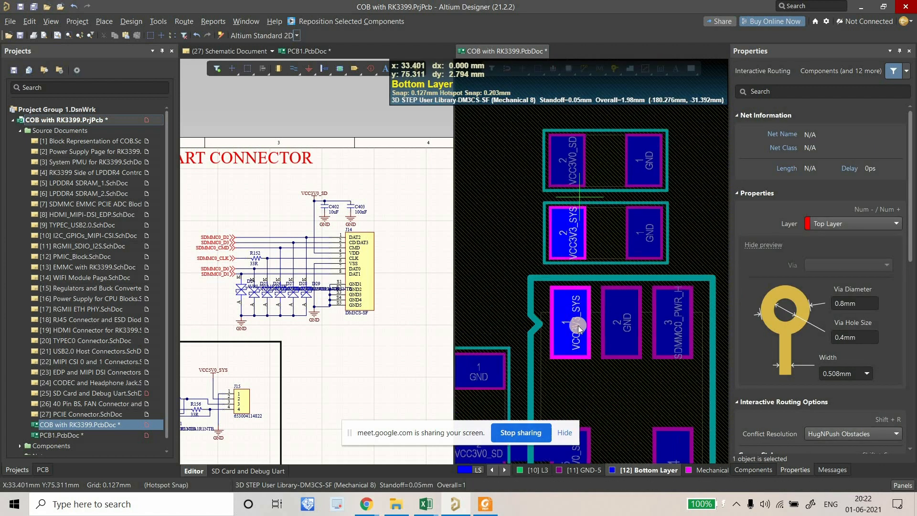
Route a bottom-layer VCC3V3_SYS track from the capacitor pad to U25 pad 1.
click(572, 332)
click(567, 238)
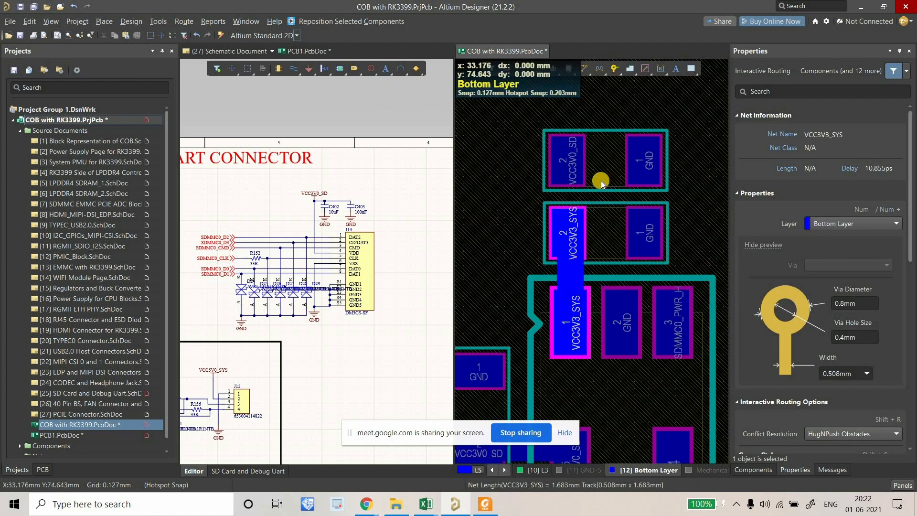
right_click(601, 178)
ctrl+scroll(601, 177, down, 1)
ctrl+scroll(601, 176, up, 2)
Move C405 beside the SD capacitors, rotated to 270 degrees.
click(605, 175)
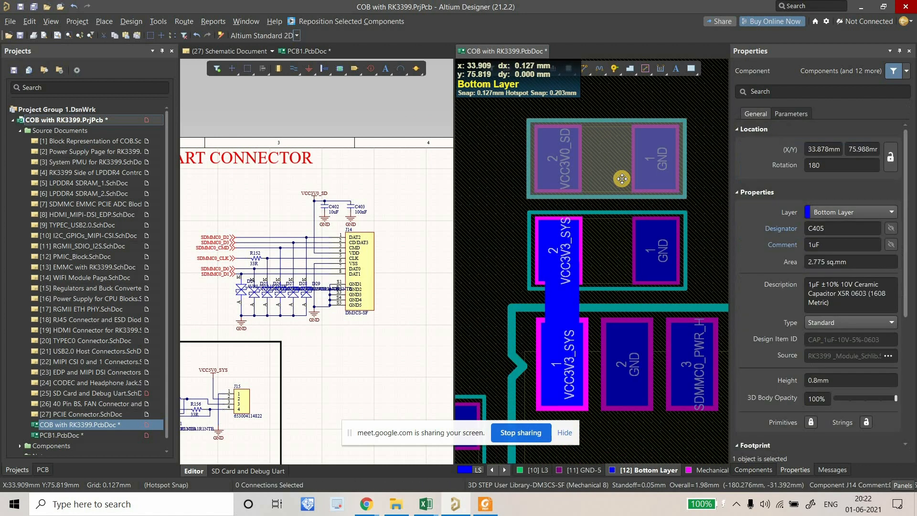
ctrl+scroll(617, 175, down, 3)
drag(718, 171, 564, 291)
key(space)
key(space)
ctrl+scroll(564, 291, up, 2)
ctrl+scroll(559, 286, down, 3)
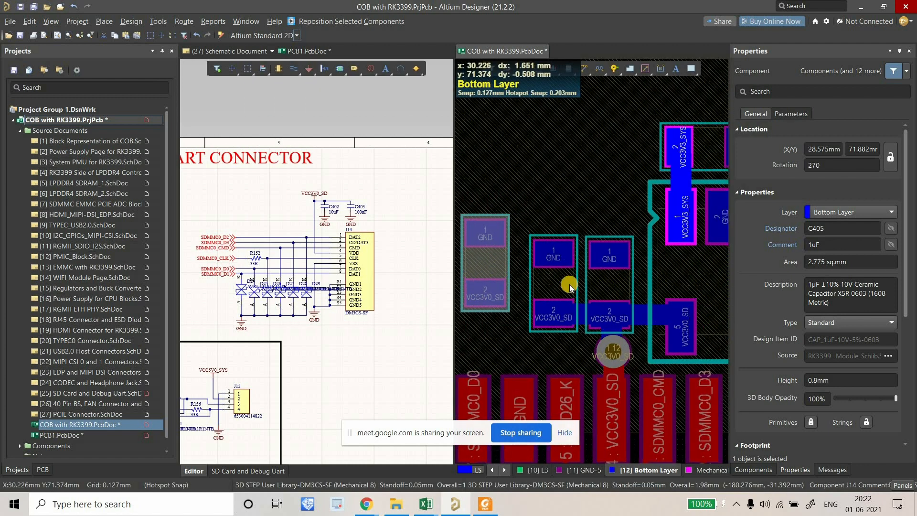
ctrl+scroll(571, 285, down, 2)
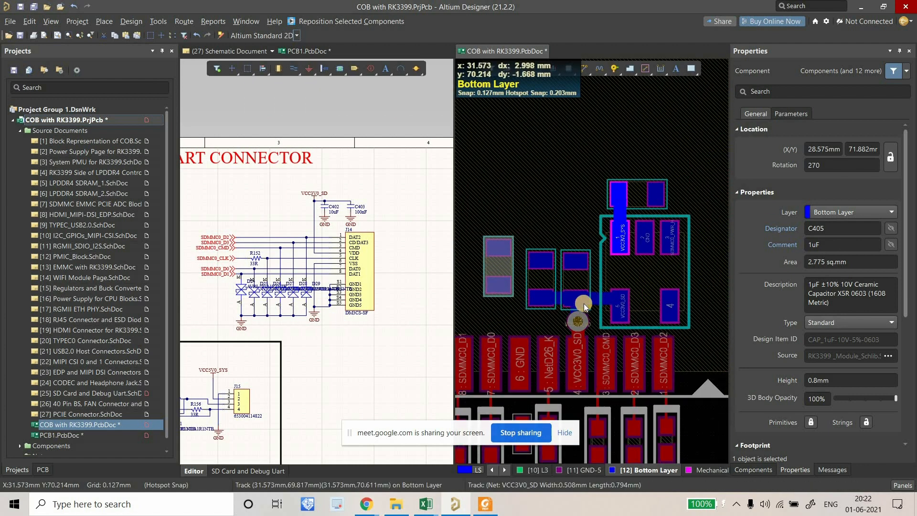
Select U25, then the short VCC3V0_SD track segment.
mouse_move(594, 283)
right_down()
mouse_move(576, 280)
mouse_move(611, 289)
right_up()
click(609, 277)
click(613, 290)
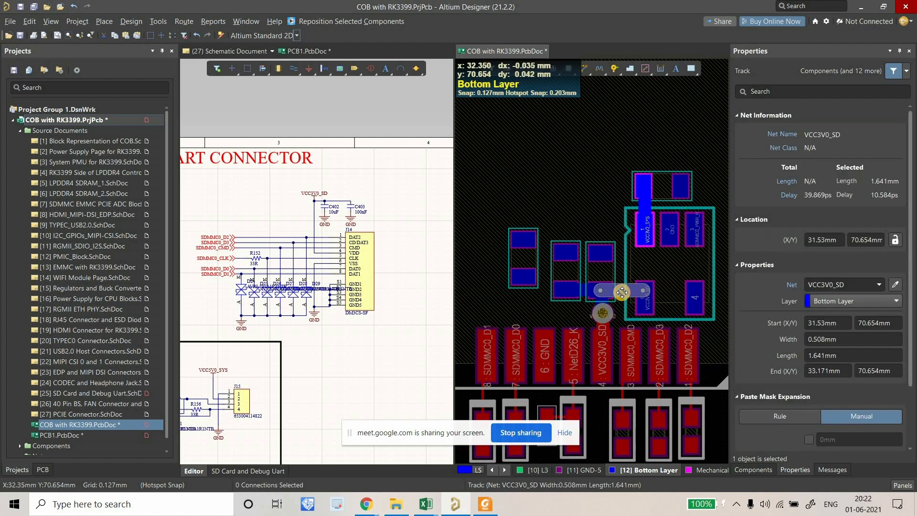
Delete the selected VCC3V0_SD track and move U25 with C404 up and right.
key(Delete)
right_drag(608, 290, 609, 291)
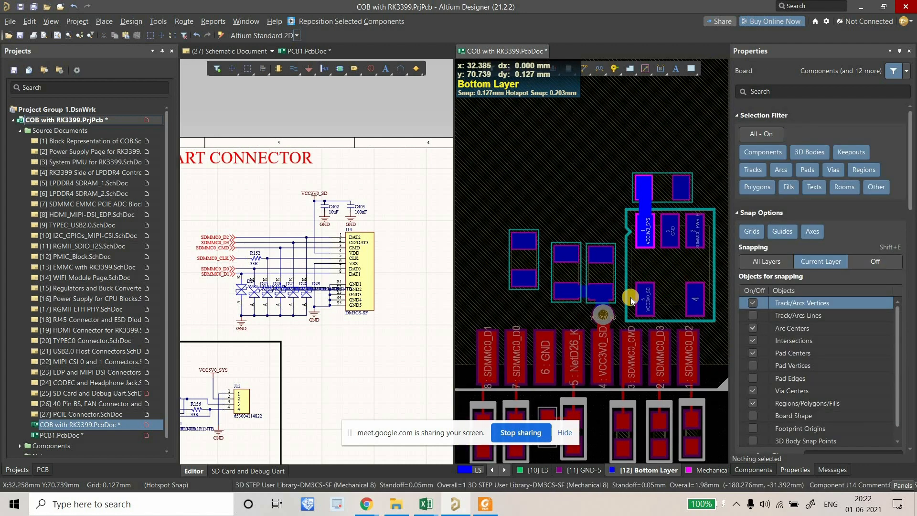
right_drag(611, 253, 555, 236)
click(596, 257)
right_drag(611, 187, 598, 193)
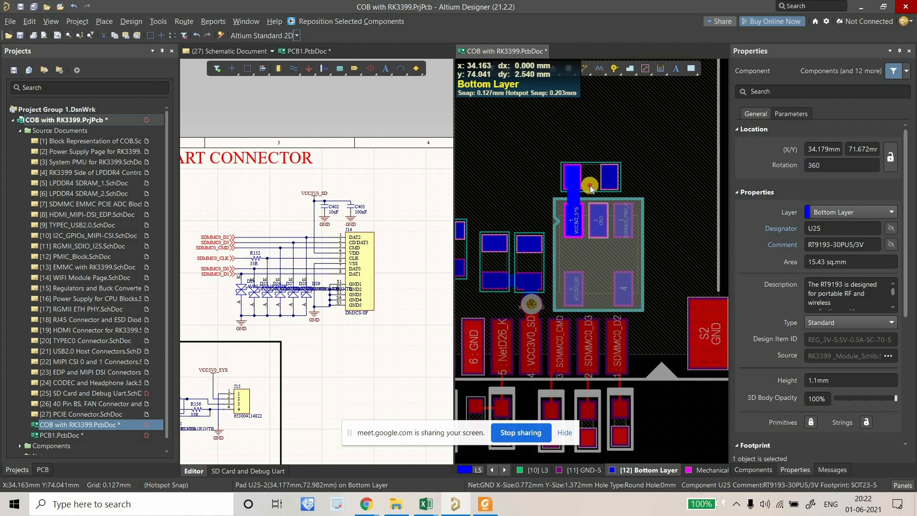
shift+click(575, 193)
drag(592, 276, 642, 253)
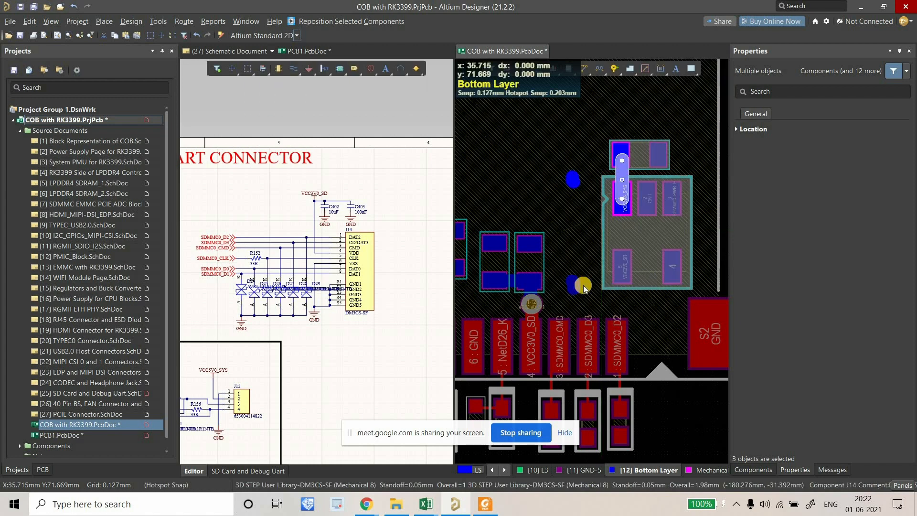
Delete the short VCC3V0_SD stub and the short VCC3V3_SYS track.
click(575, 288)
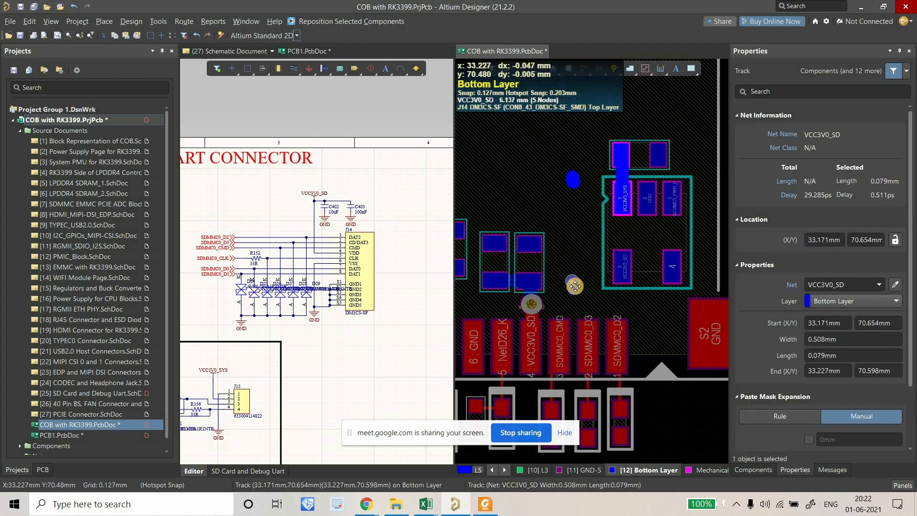
key(Delete)
click(575, 183)
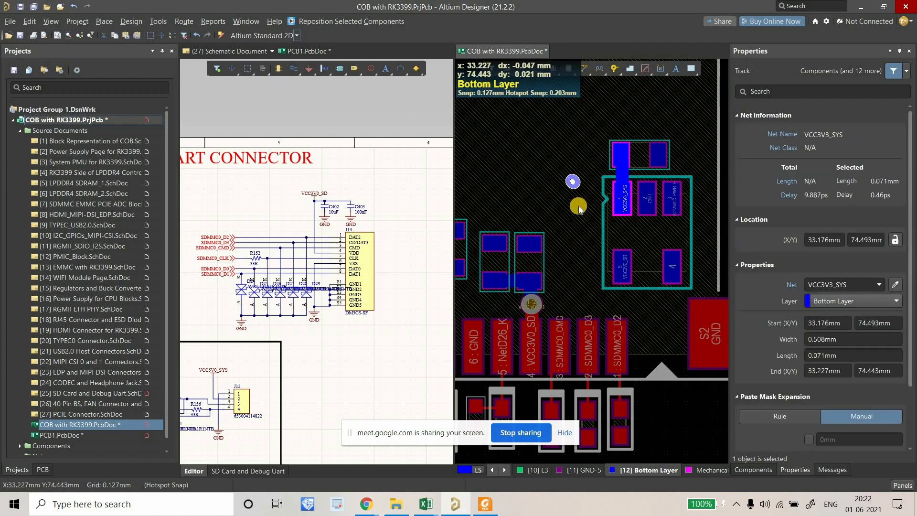
key(Delete)
ctrl+scroll(537, 330, up, 2)
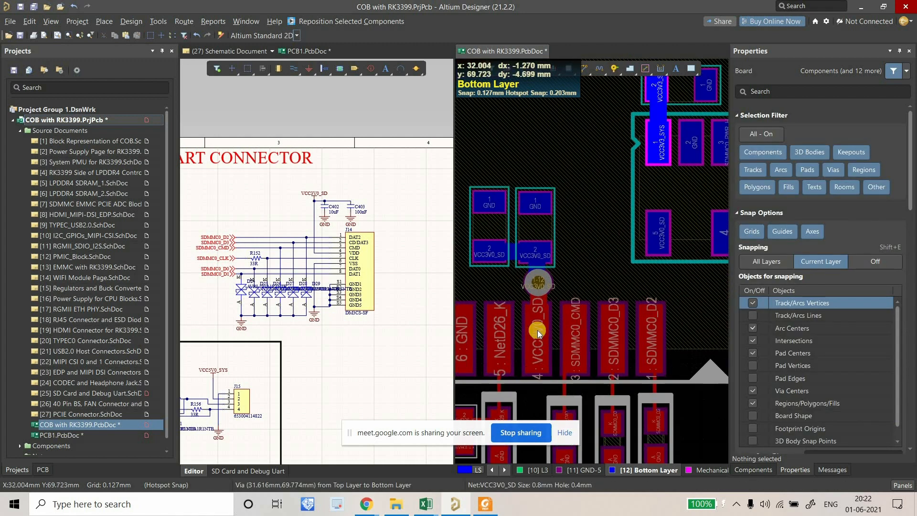
ctrl+scroll(564, 345, down, 3)
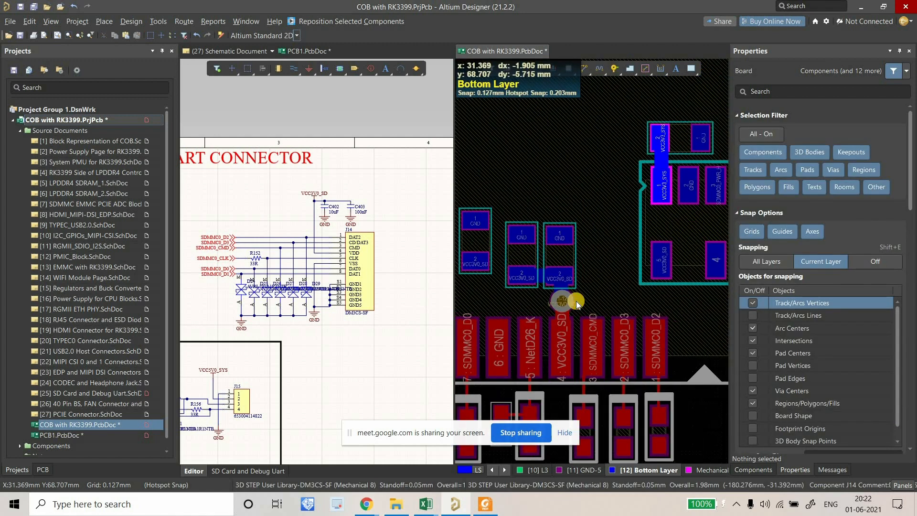
Move capacitor C403 to a new spot near the connector.
click(533, 282)
ctrl+scroll(534, 282, up, 2)
mouse_move(534, 282)
mouse_down()
mouse_move(564, 276)
mouse_move(527, 274)
mouse_move(549, 276)
mouse_move(542, 288)
mouse_up()
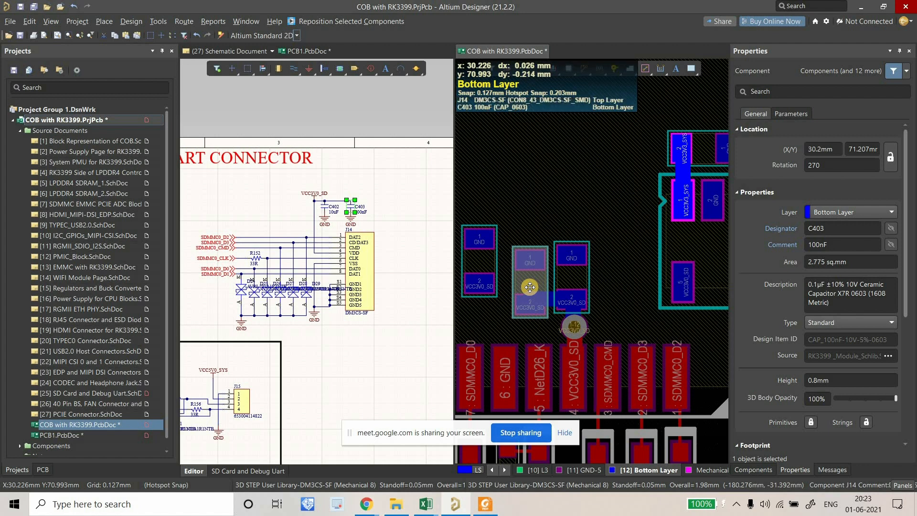
Line C403 up beside the VCC3V0_SD pad and the other decoupling capacitor.
drag(521, 281, 616, 275)
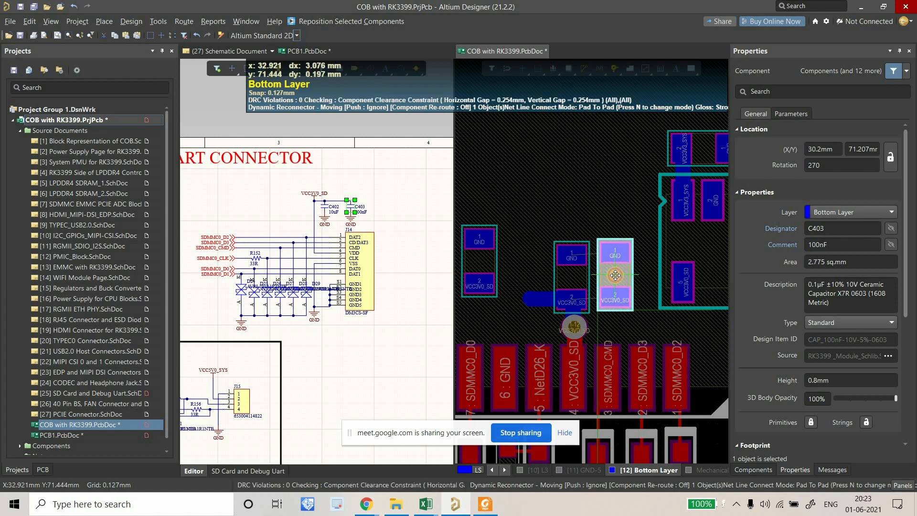
drag(472, 262, 659, 280)
right_drag(699, 259, 546, 274)
Shift U25 with its capacitor and VCC3V3_SYS track to the right.
click(547, 273)
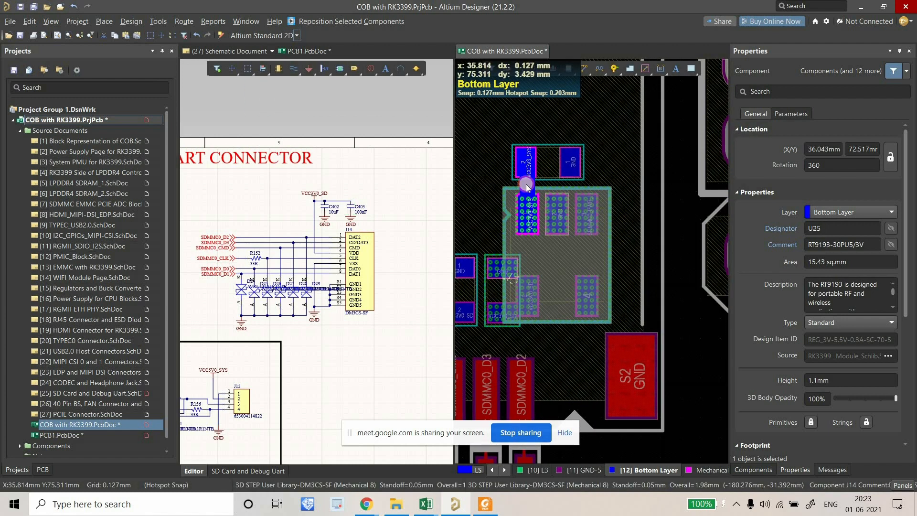
shift+click(550, 168)
shift+click(526, 185)
drag(544, 255, 573, 253)
ctrl+scroll(579, 260, down, 3)
click(634, 306)
Delete the old VCC3V0_SD track and select the remaining tiny stub.
right_drag(625, 312, 670, 313)
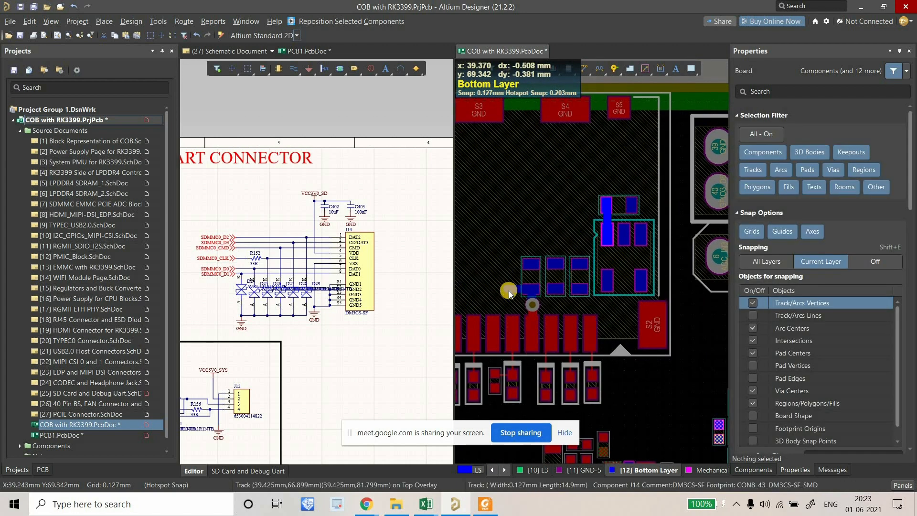
ctrl+scroll(509, 290, up, 2)
key(Delete)
right_drag(525, 295, 500, 290)
click(501, 290)
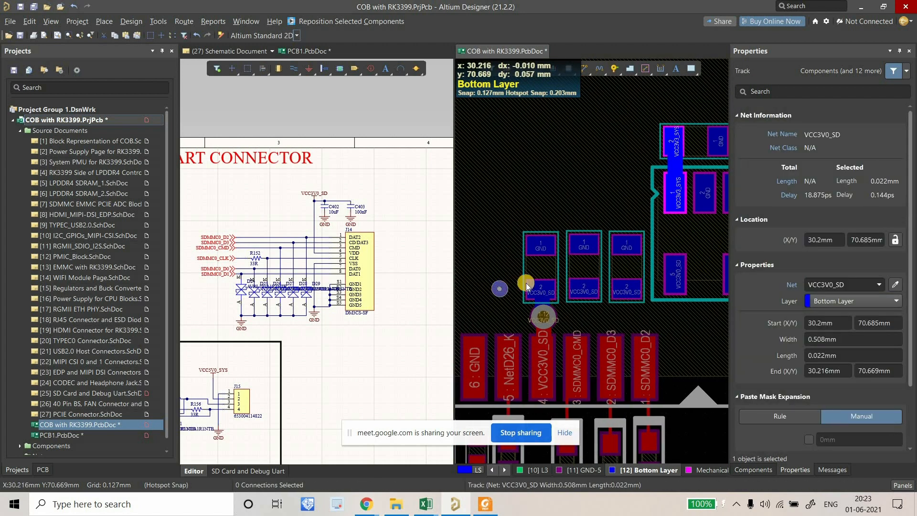
Delete the leftover stub and route a VCC3V0_SD track across the capacitor pads to U25.
key(Delete)
click(583, 70)
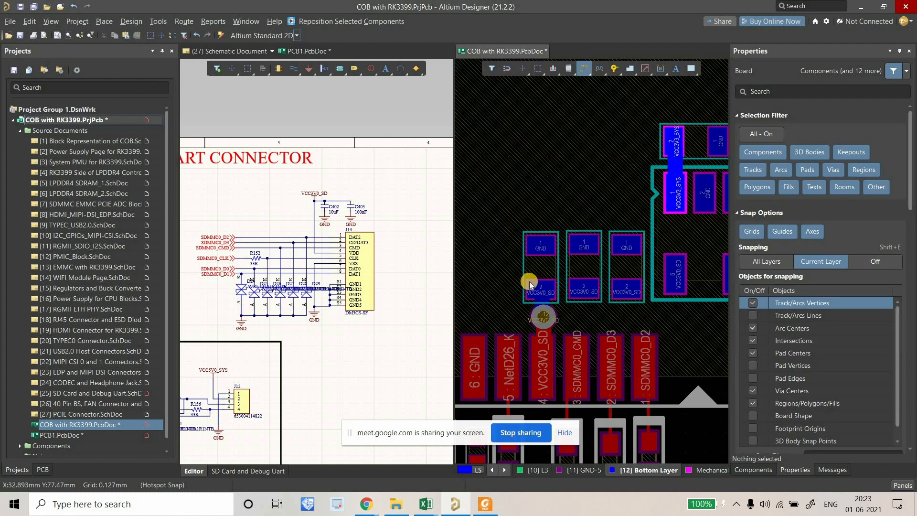
click(630, 293)
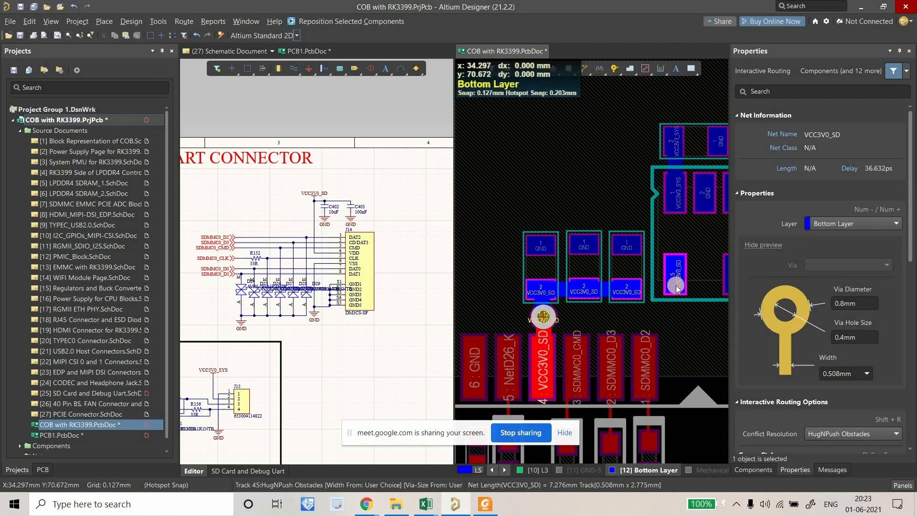
key(Escape)
ctrl+scroll(674, 287, up, 5)
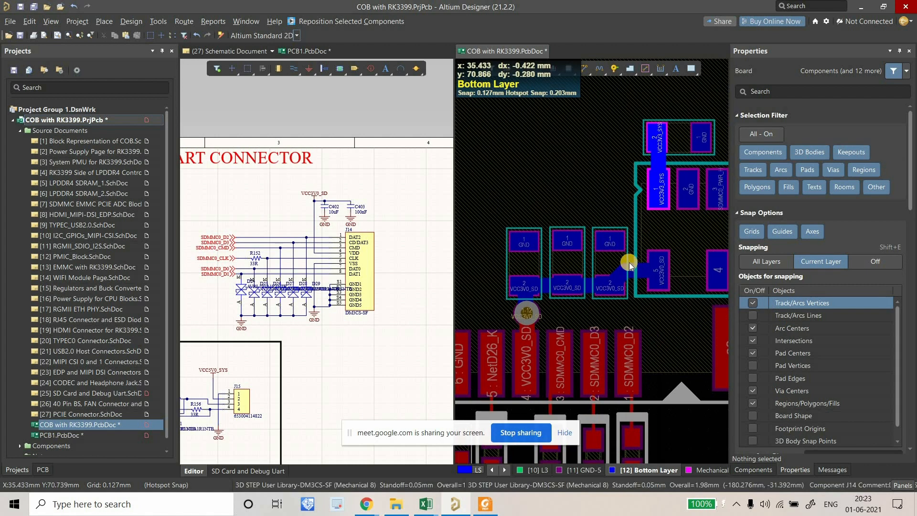
drag(609, 258, 621, 290)
Pan over the capacitors and clear the selection, including the VCC3V0_SD via.
ctrl+scroll(572, 282, down, 8)
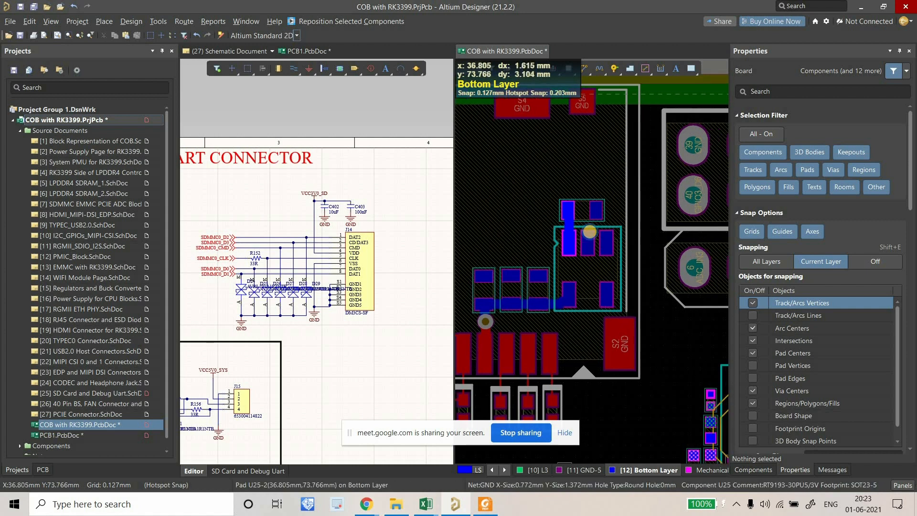
ctrl+scroll(590, 244, up, 3)
ctrl+scroll(615, 220, down, 1)
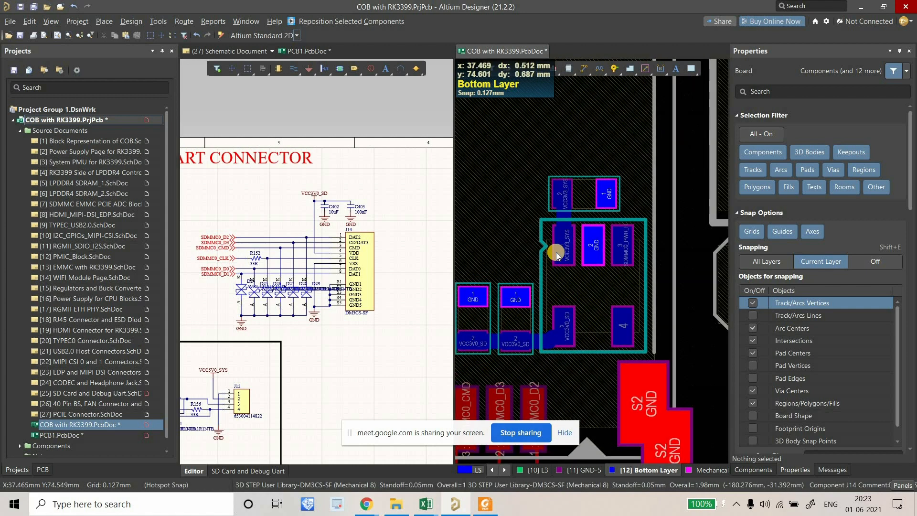
right_drag(558, 255, 598, 243)
right_drag(537, 285, 573, 281)
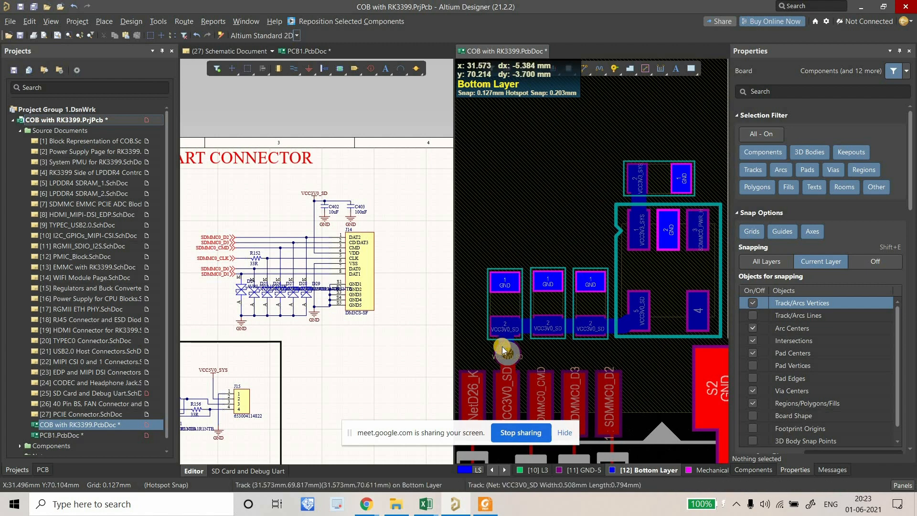
click(488, 262)
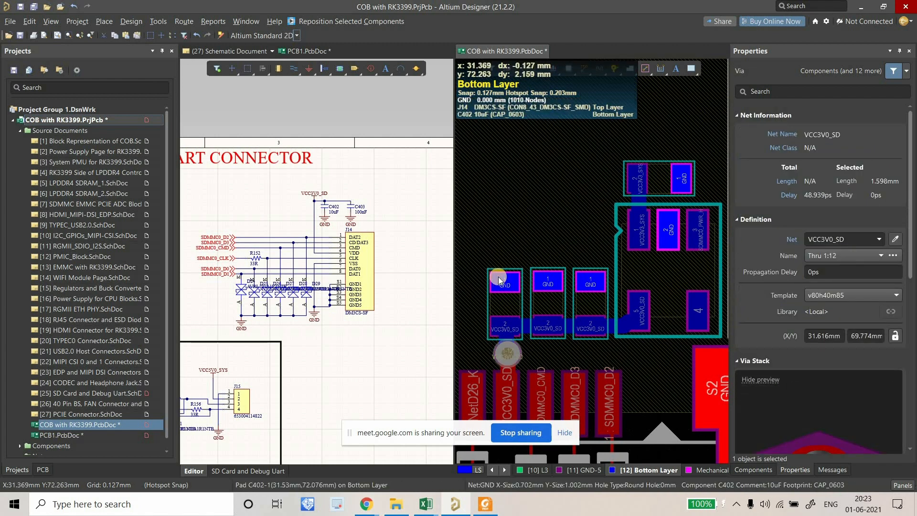
ctrl+scroll(552, 301, down, 3)
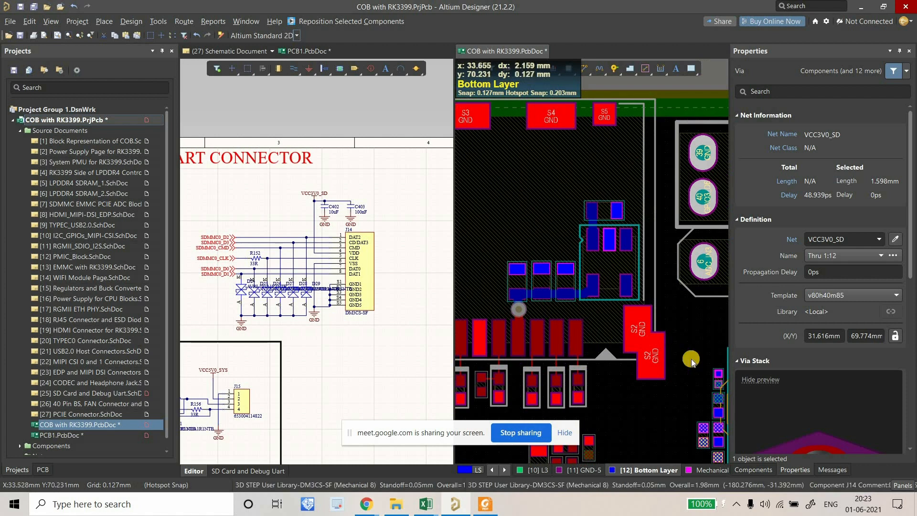
click(679, 340)
Zoom and pan the board view toward the processor area.
ctrl+scroll(650, 323, down, 2)
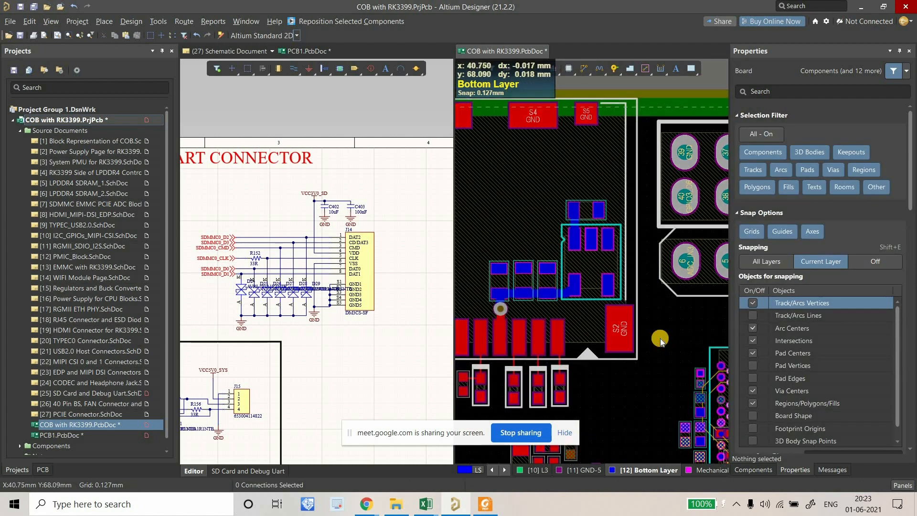
ctrl+scroll(624, 299, up, 6)
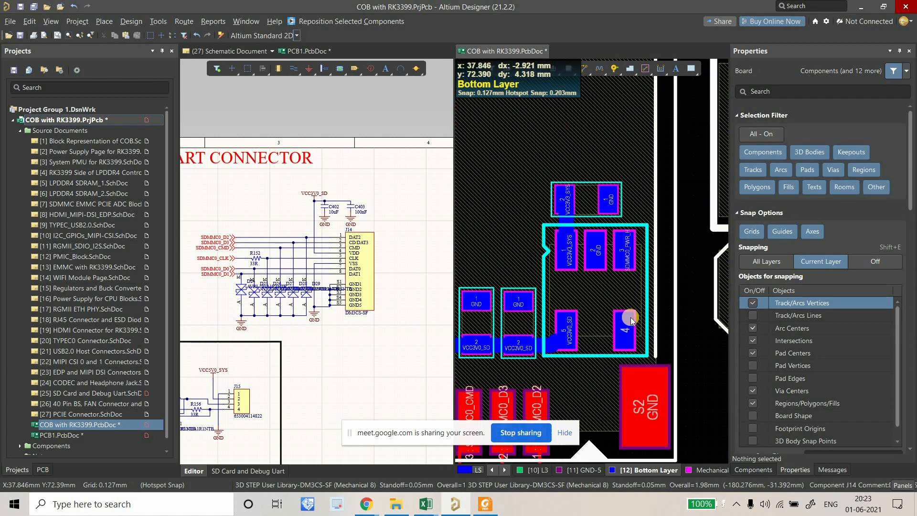
scroll(618, 279, up, 3)
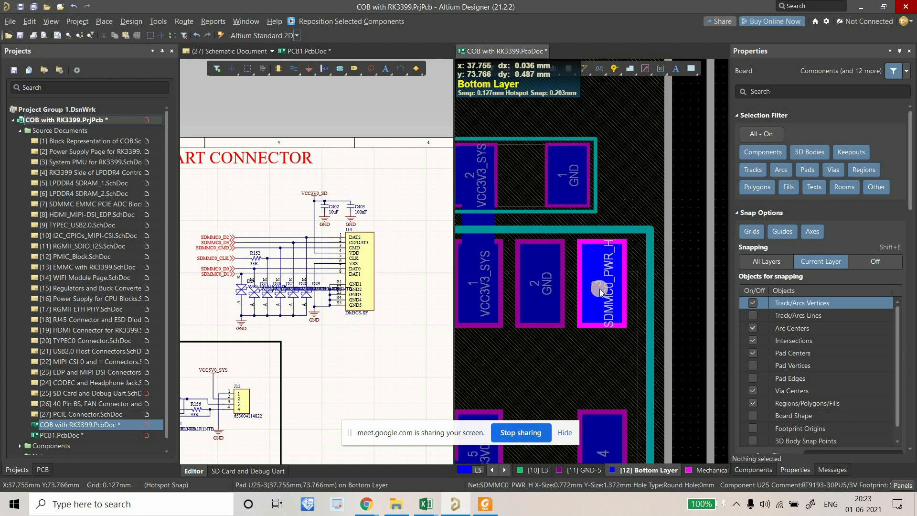
ctrl+scroll(600, 290, down, 2)
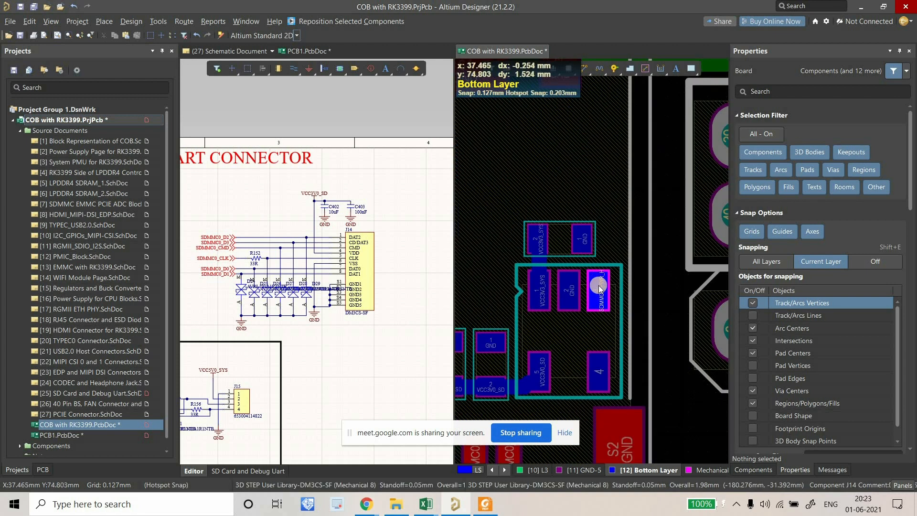
ctrl+scroll(597, 285, down, 5)
right_drag(555, 197, 549, 192)
right_drag(586, 248, 541, 231)
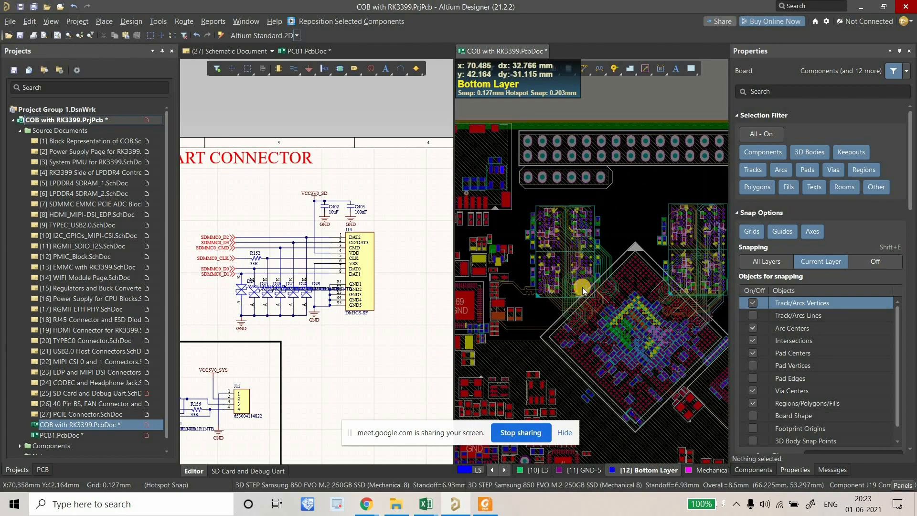
ctrl+scroll(579, 280, up, 8)
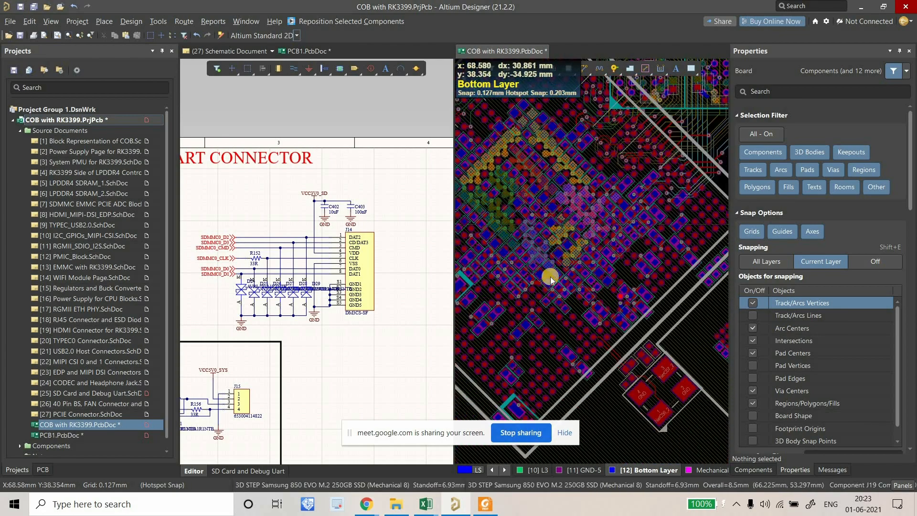
ctrl+scroll(573, 264, down, 8)
ctrl+scroll(617, 236, up, 3)
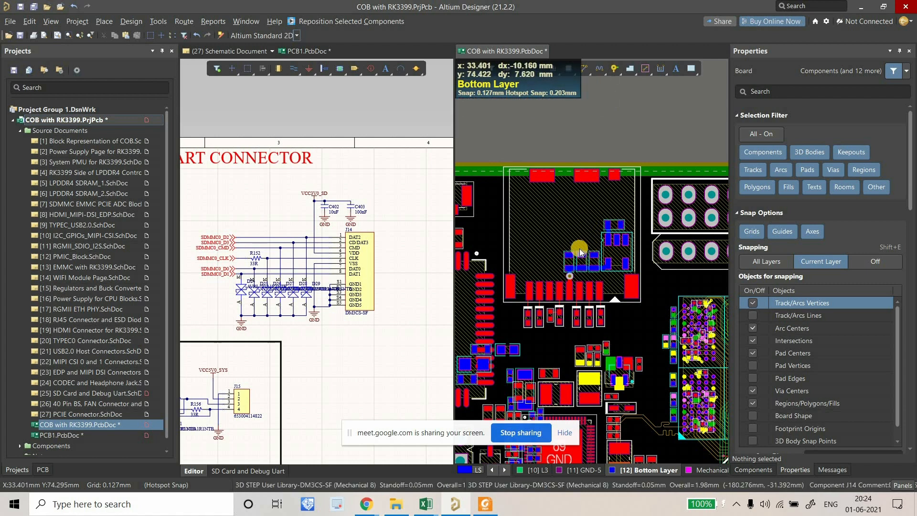
ctrl+scroll(556, 296, up, 5)
ctrl+scroll(552, 347, up, 2)
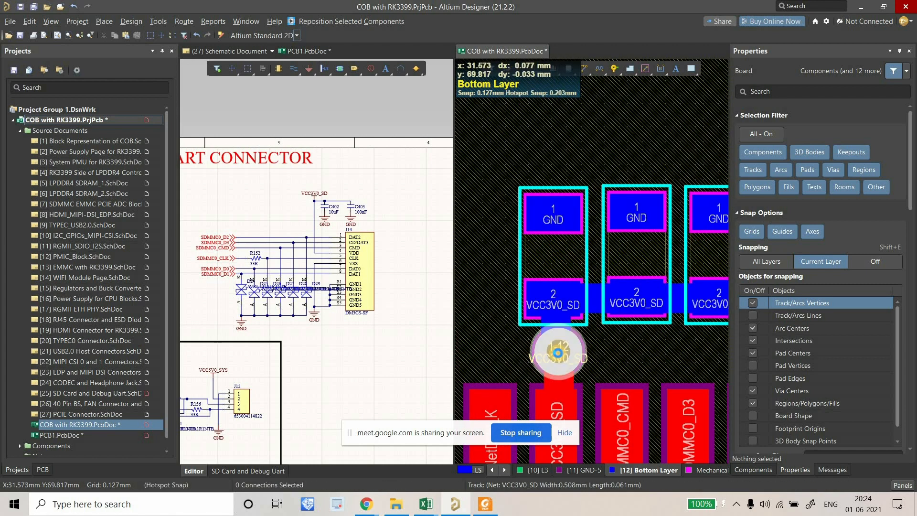
Select the VCC3V0_SD via, show the GND-5 internal layer, and pan up toward the SD area.
click(552, 345)
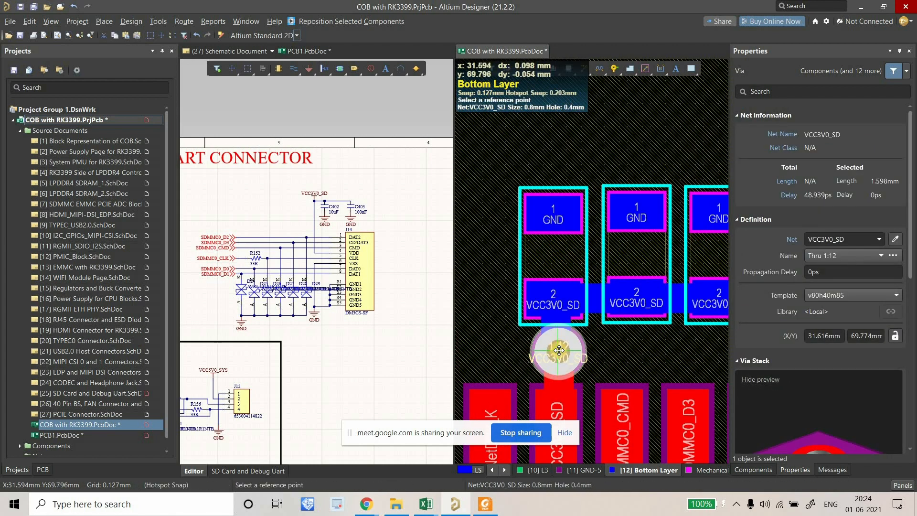
ctrl+scroll(538, 330, down, 3)
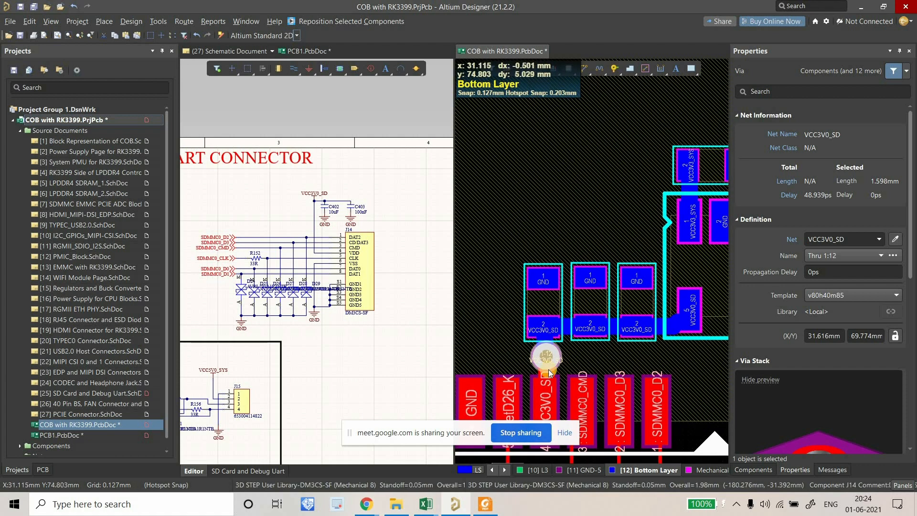
ctrl+scroll(514, 234, down, 4)
click(568, 472)
right_drag(597, 321, 618, 221)
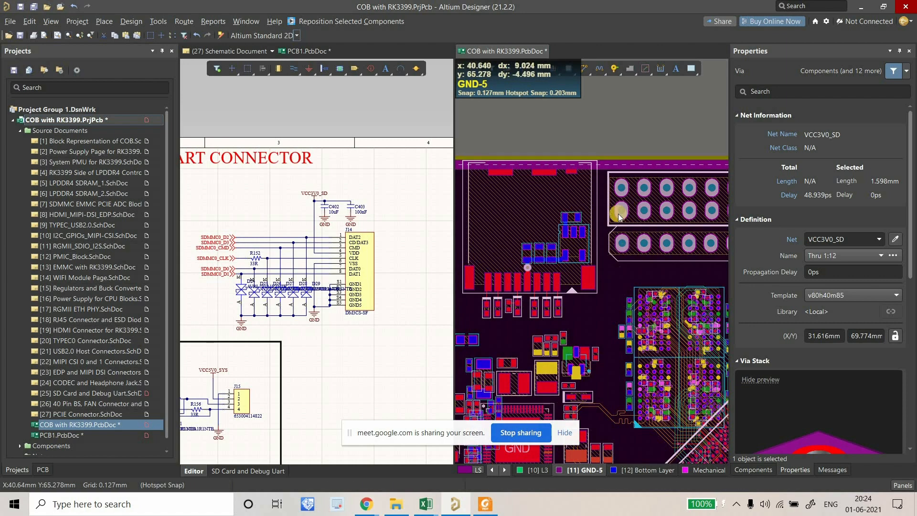
ctrl+scroll(615, 215, down, 3)
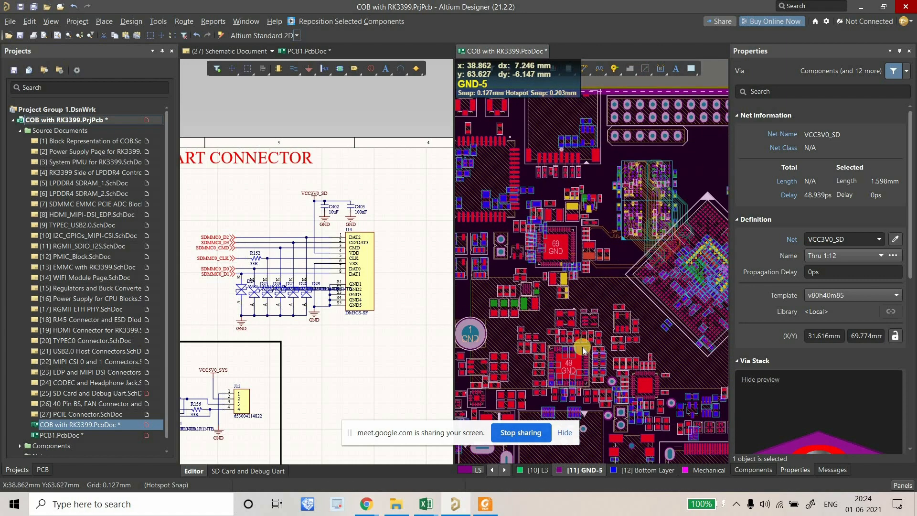
right_drag(595, 354, 605, 309)
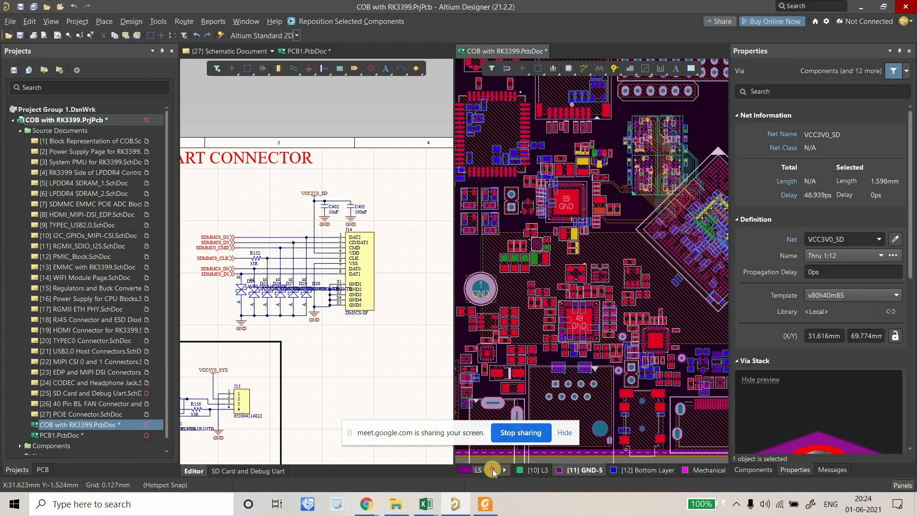
Merge all panes into one tab group, open COB with RK3399.PcbDoc, and show layer GND-1.
right_click(483, 51)
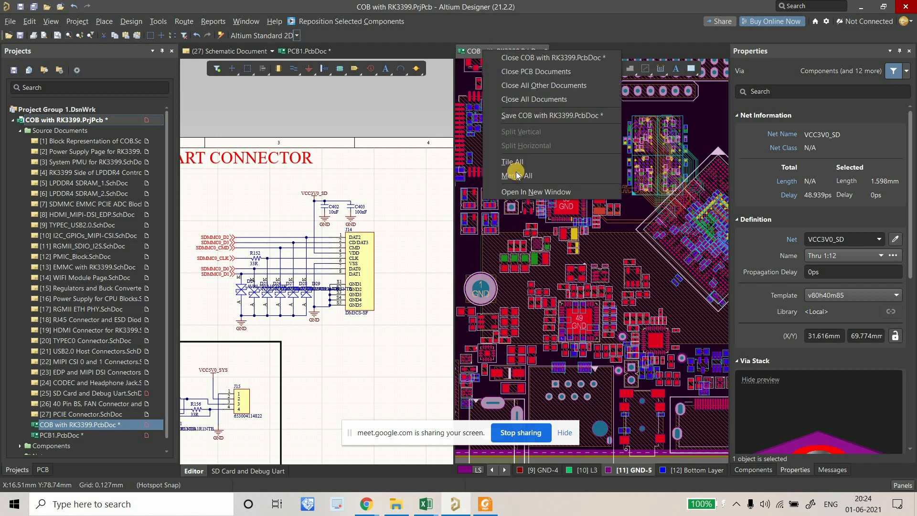
click(513, 176)
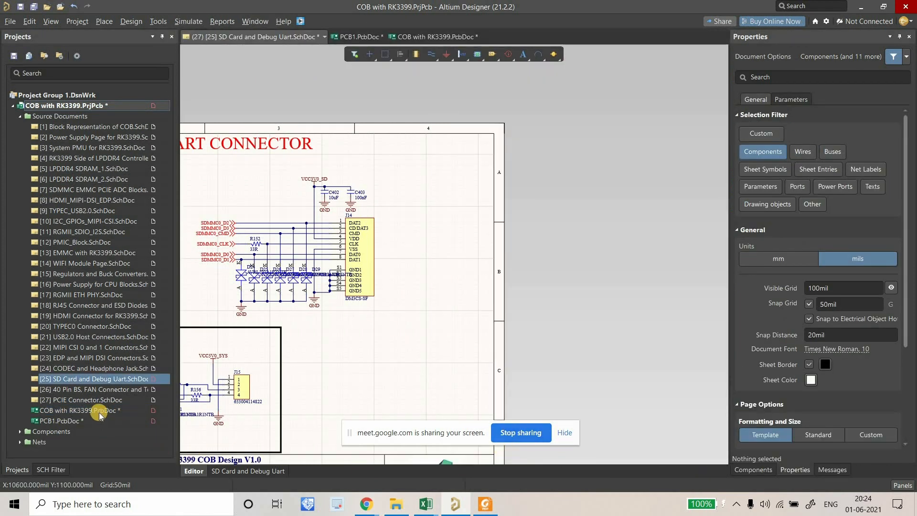
double_click(83, 409)
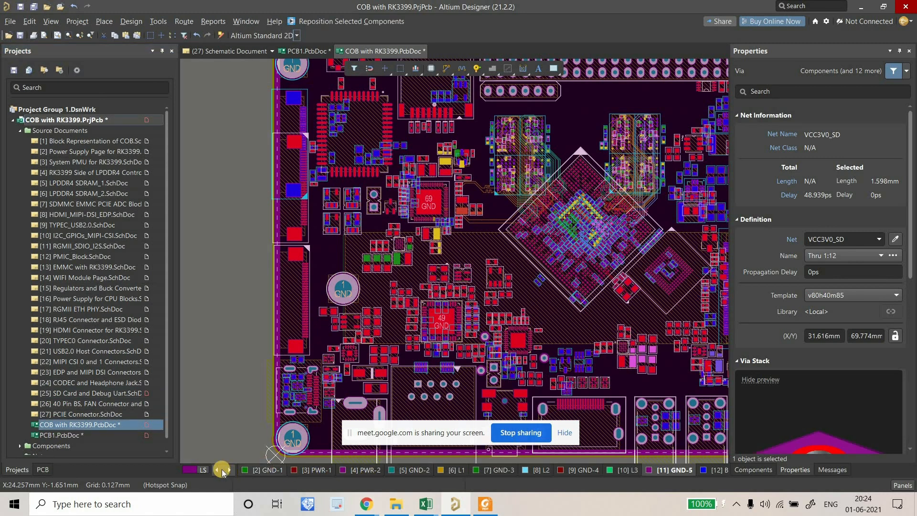
right_drag(273, 372, 269, 372)
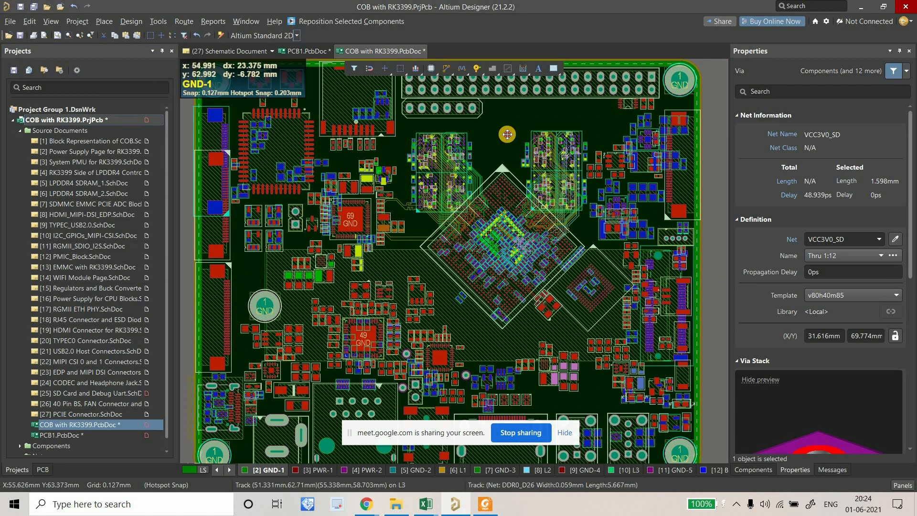
Connect the GND-1 split plane to the GND net.
double_click(508, 133)
click(444, 248)
scroll(446, 302, down, 12)
scroll(446, 302, down, 20)
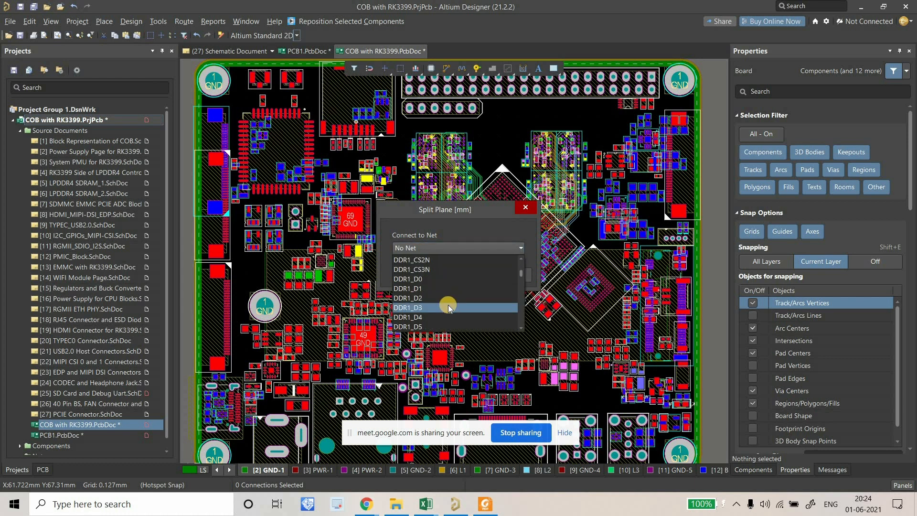
scroll(515, 287, down, 7)
drag(525, 263, 515, 263)
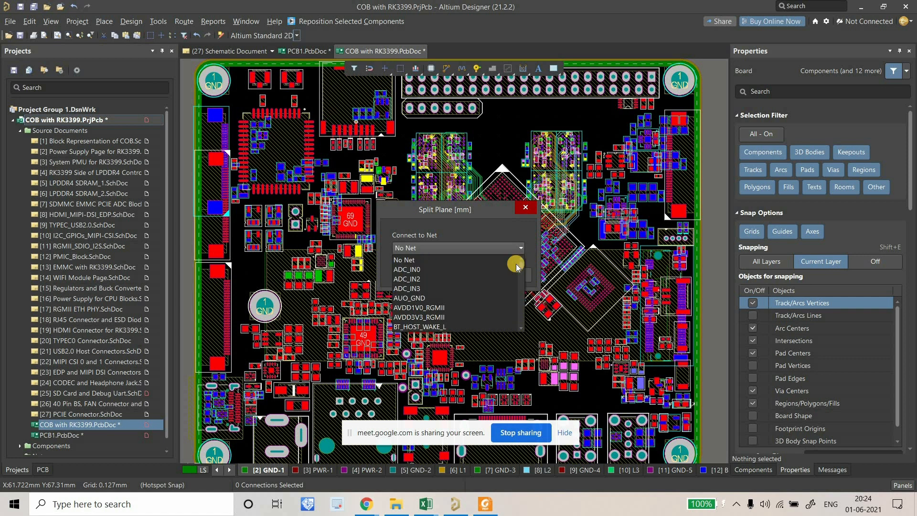
click(507, 263)
click(461, 254)
key(g)
click(456, 320)
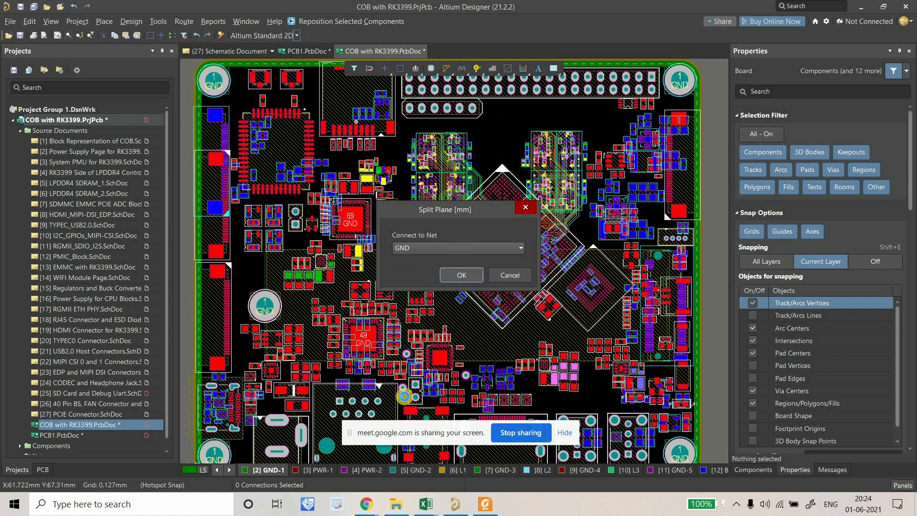
key(Return)
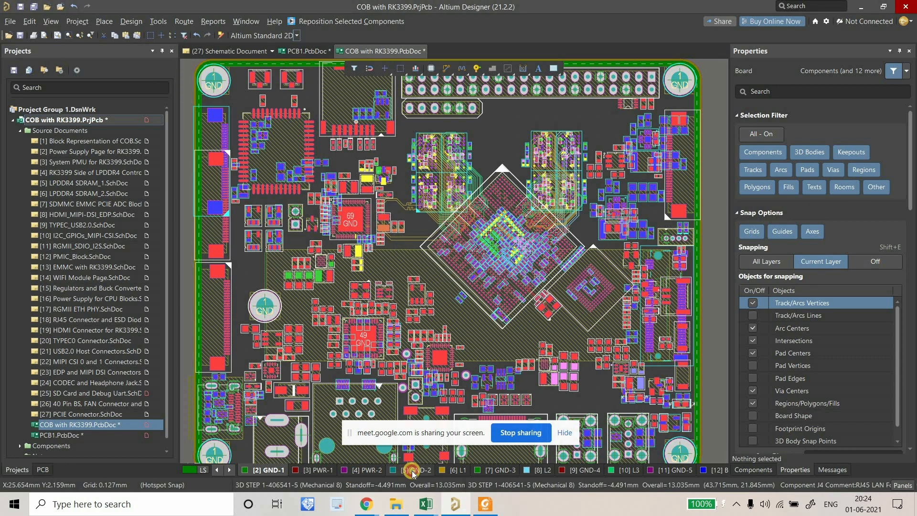
On the GND-2 layer, assign its split plane to the GND net.
click(414, 471)
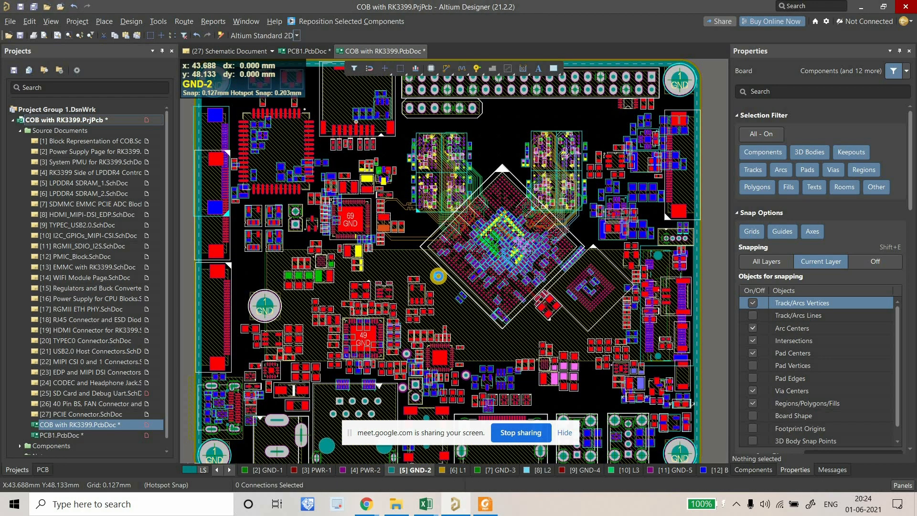
double_click(438, 275)
click(438, 248)
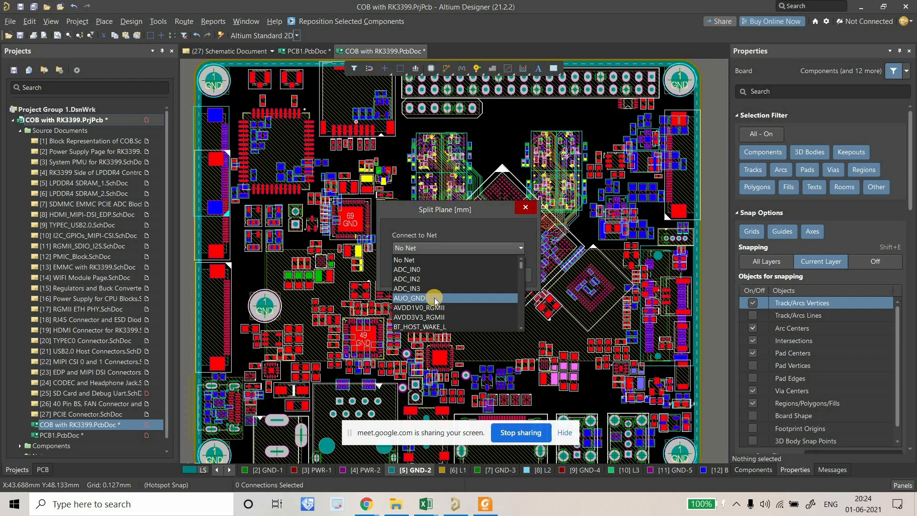
click(426, 328)
click(459, 280)
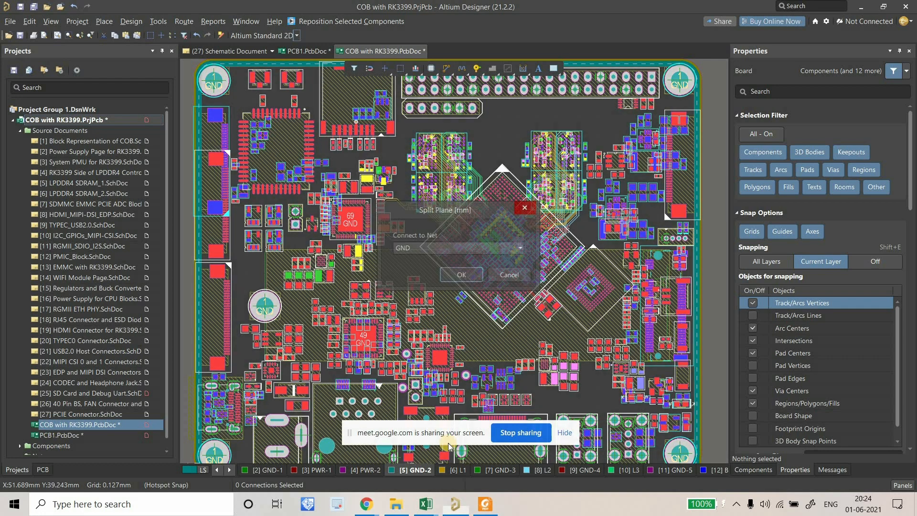
On the GND-3 layer, keep its plane connected to the GND net.
click(500, 470)
double_click(467, 234)
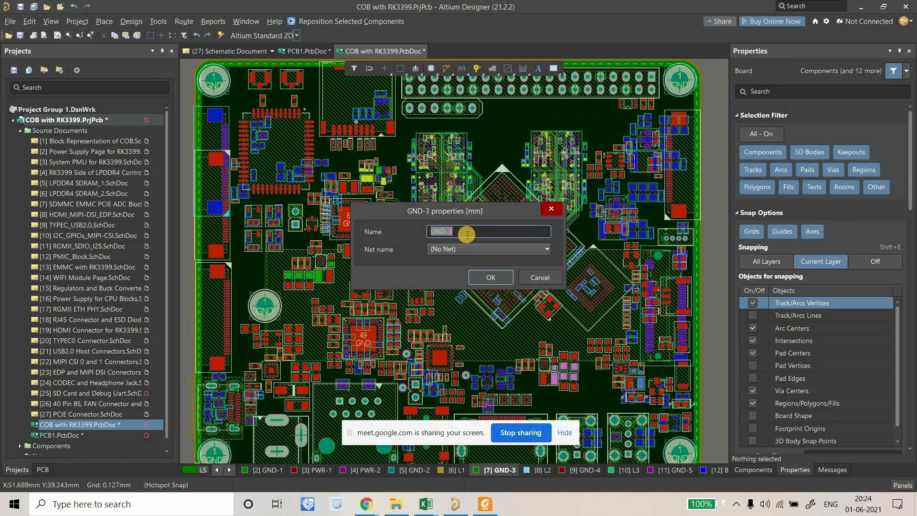
click(465, 249)
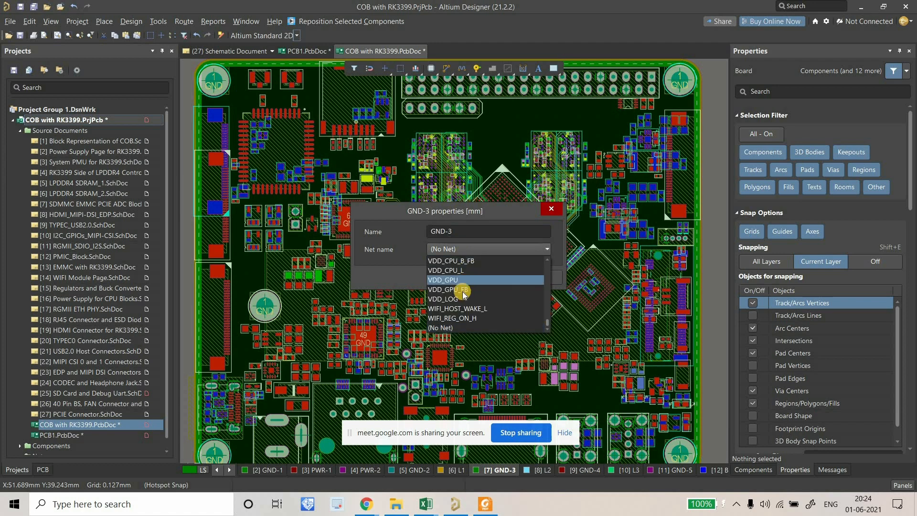
scroll(460, 286, down, 2)
key(Return)
click(486, 280)
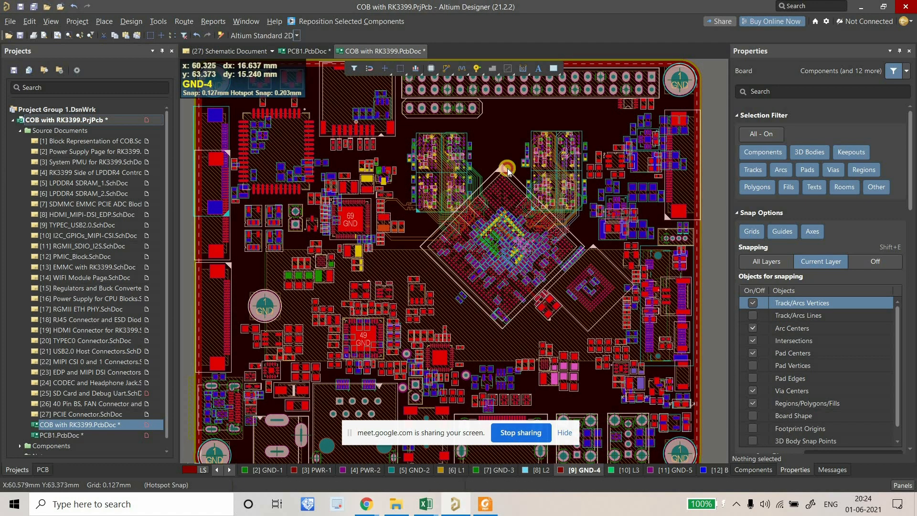
Connect the GND-4 split plane to the GND net.
double_click(507, 168)
click(471, 249)
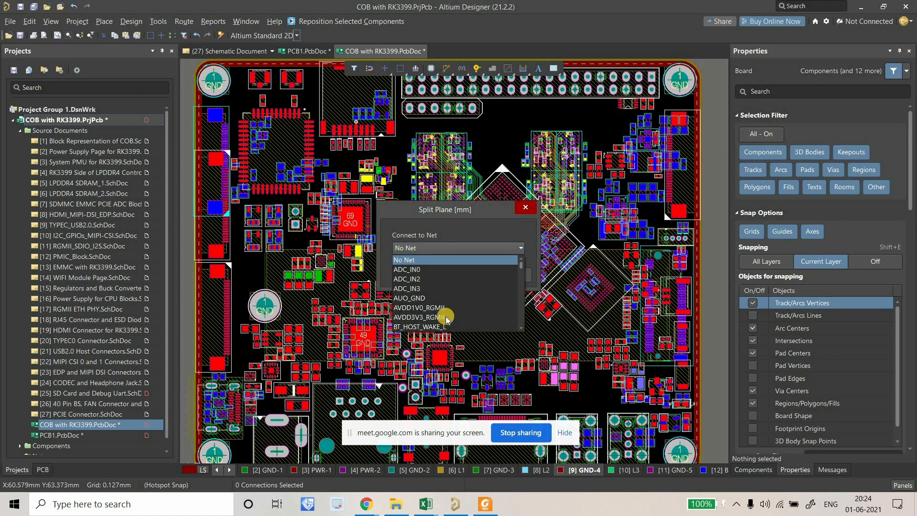
key(g)
key(Return)
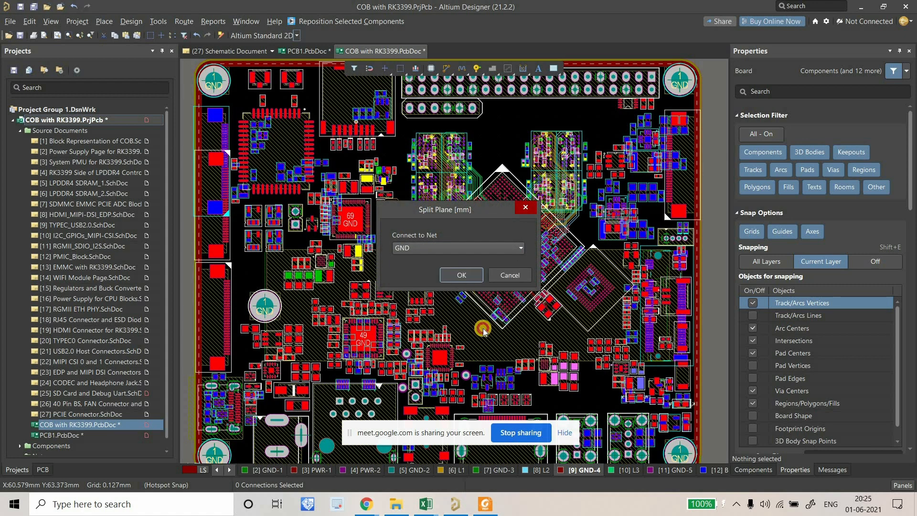
key(Return)
Set the GND-5 plane layer's net to GND.
double_click(665, 470)
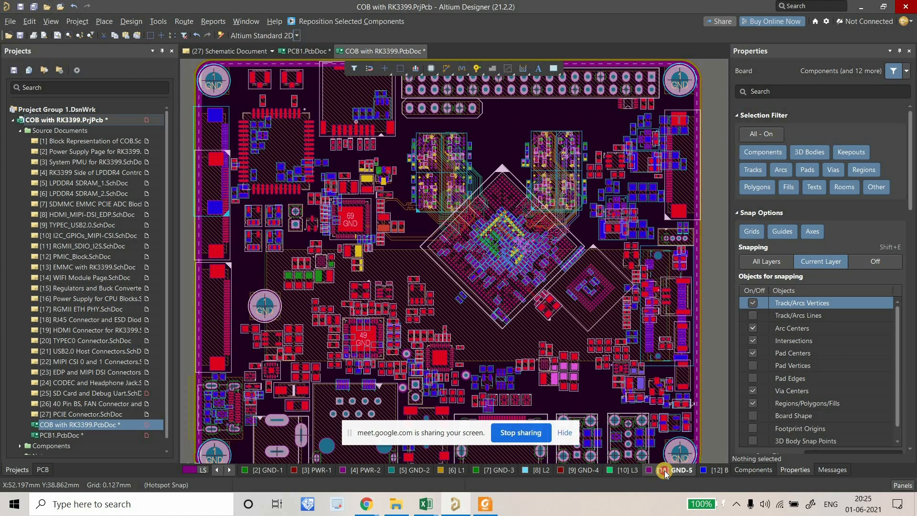
click(458, 248)
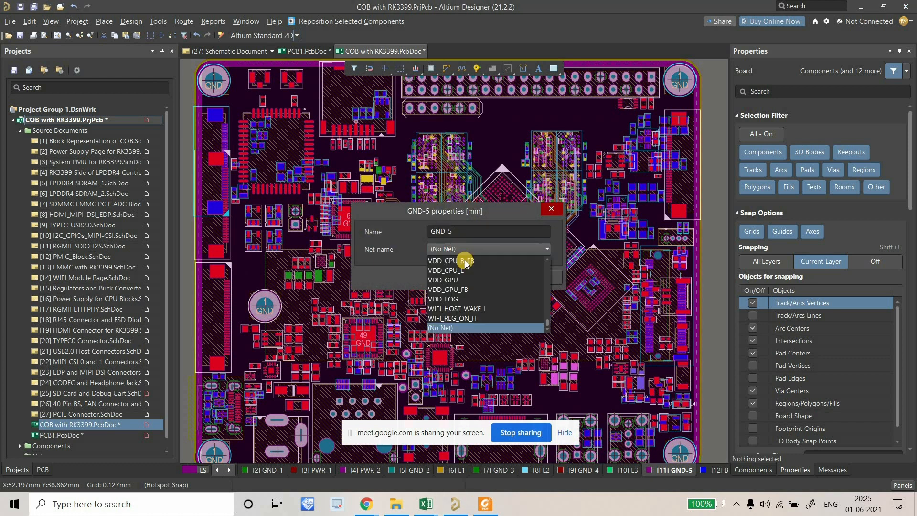
key(g)
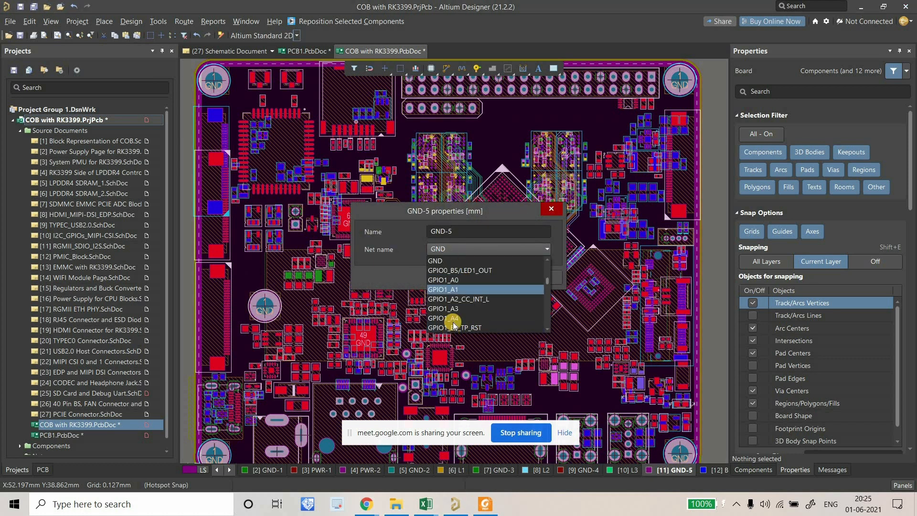
click(449, 261)
click(487, 277)
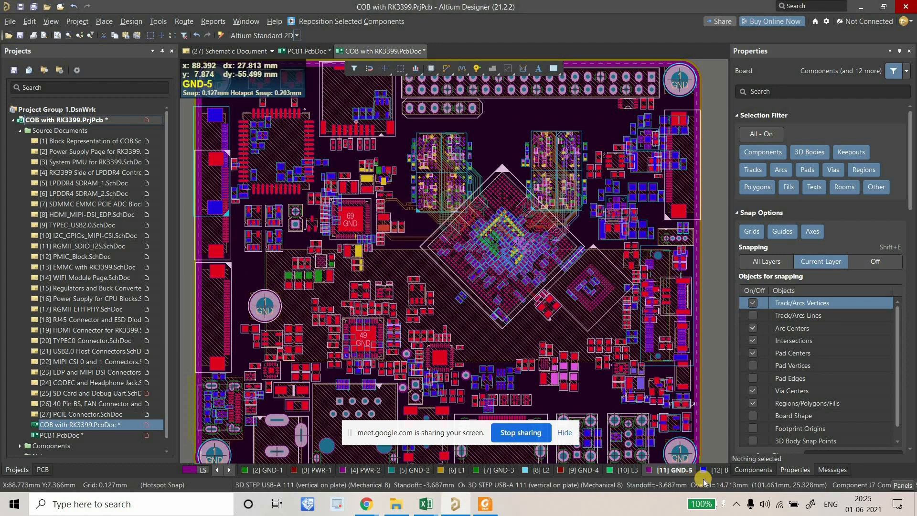
scroll(465, 354, down, 2)
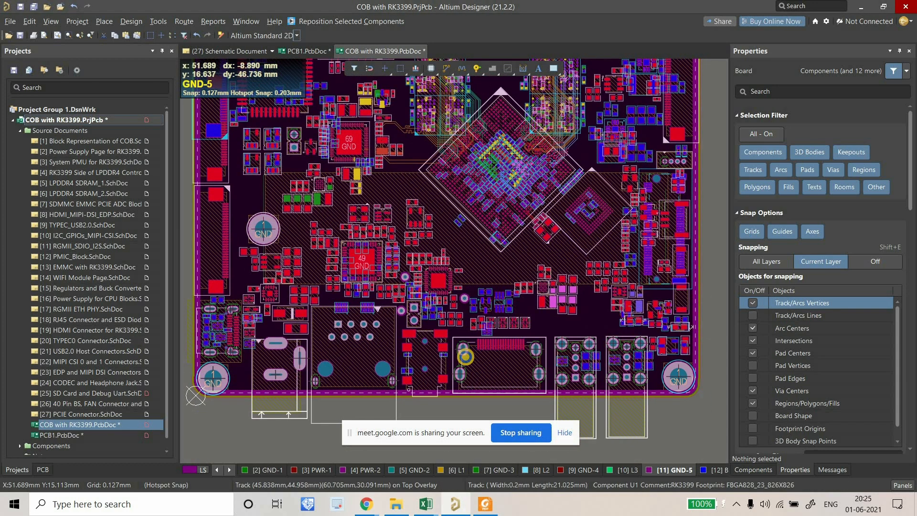
Pan and zoom down to the board's bottom edge, centred on the AUO_GND chip U24.
ctrl+scroll(465, 356, down, 1)
scroll(449, 323, down, 1)
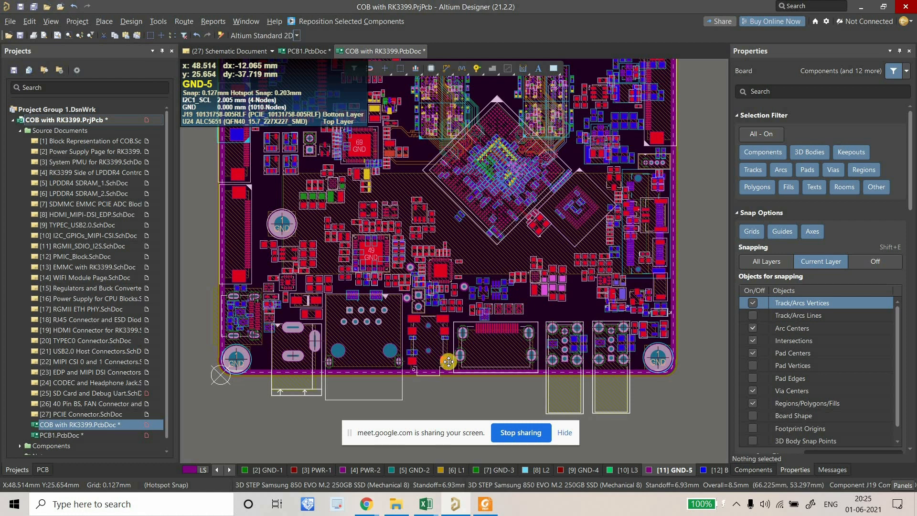
right_drag(425, 390, 448, 400)
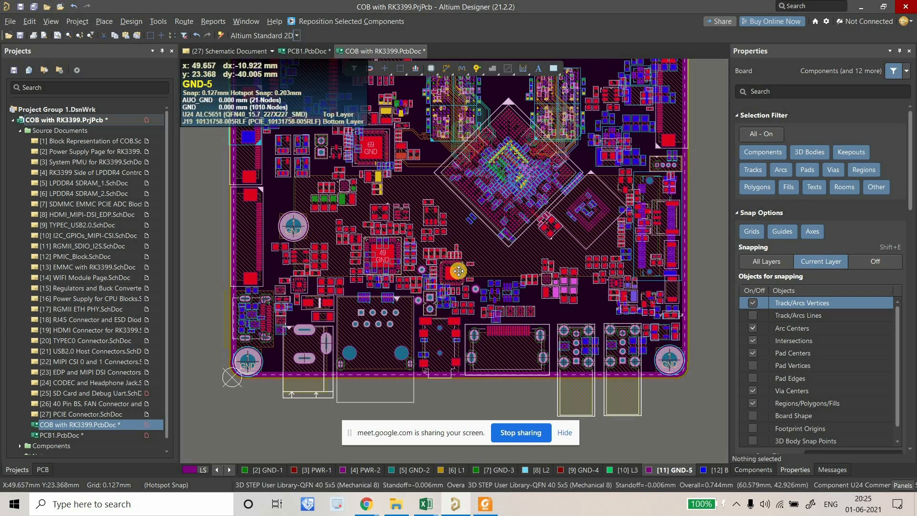
ctrl+scroll(445, 269, up, 4)
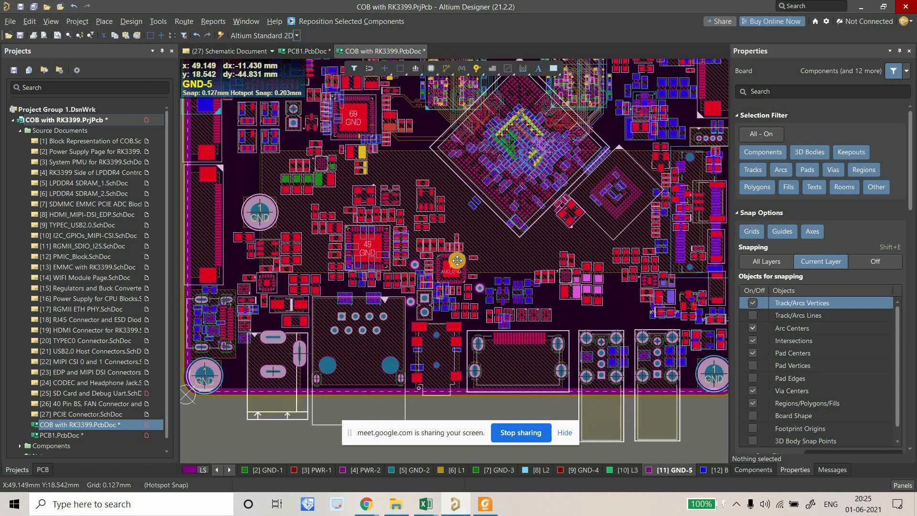
right_drag(440, 235, 444, 260)
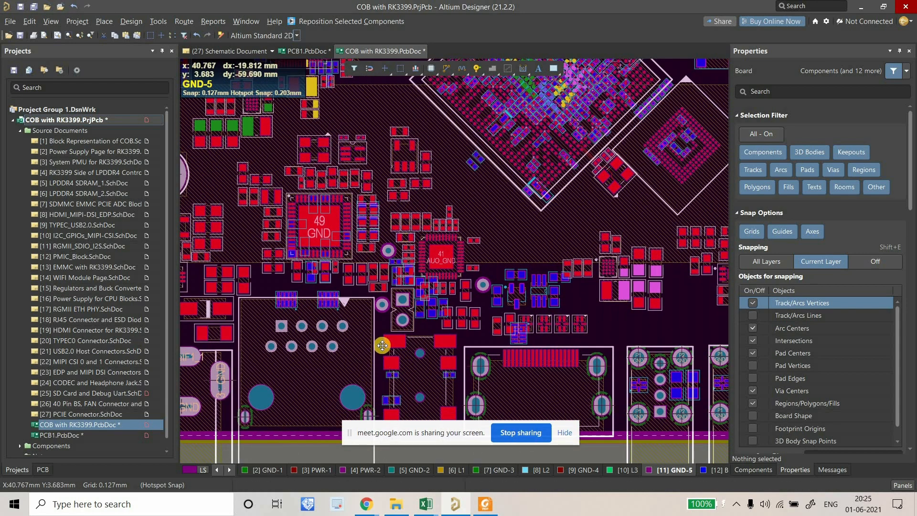
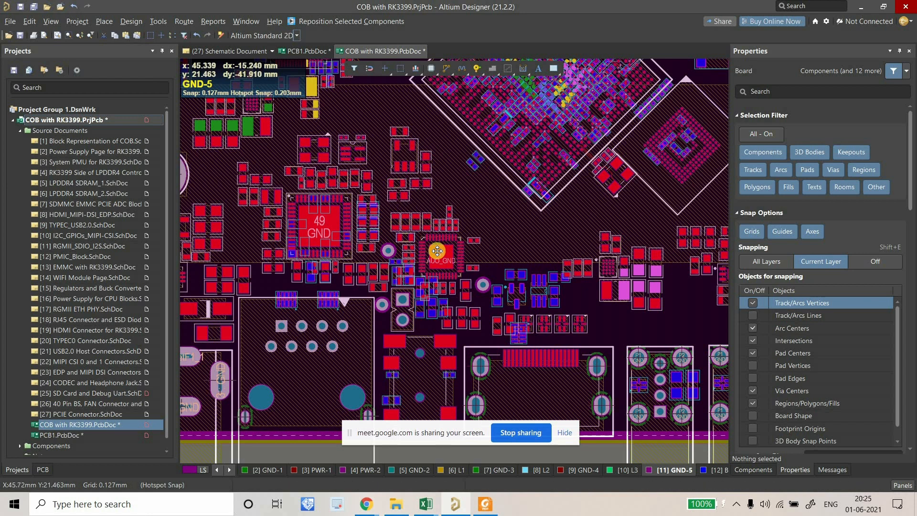
Pan and zoom across the lower board to locate the VCC3V0_SD via area near U24.
mouse_move(439, 255)
right_drag(427, 267, 433, 261)
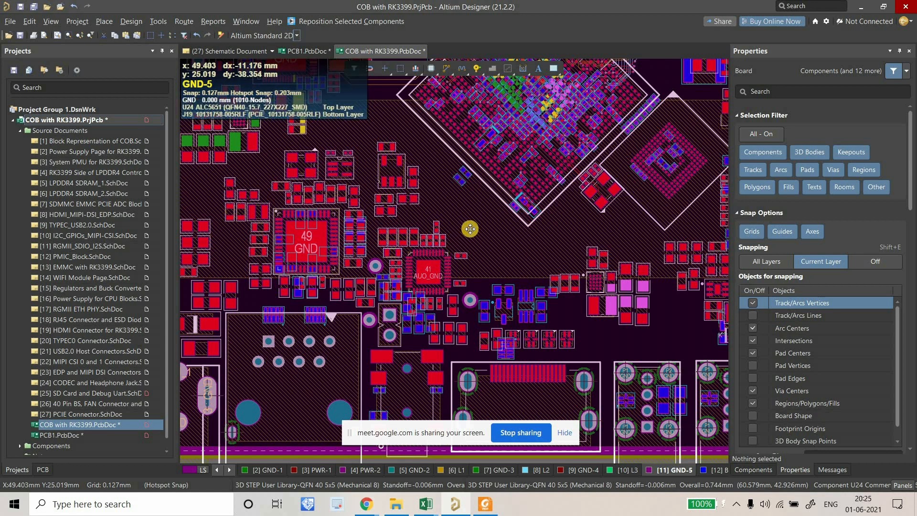
mouse_move(491, 248)
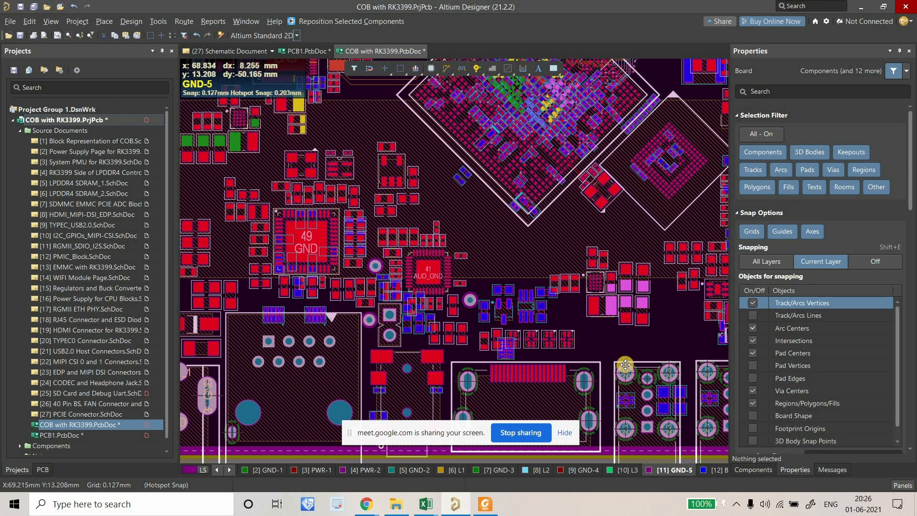
right_drag(624, 364, 602, 350)
right_drag(434, 279, 470, 287)
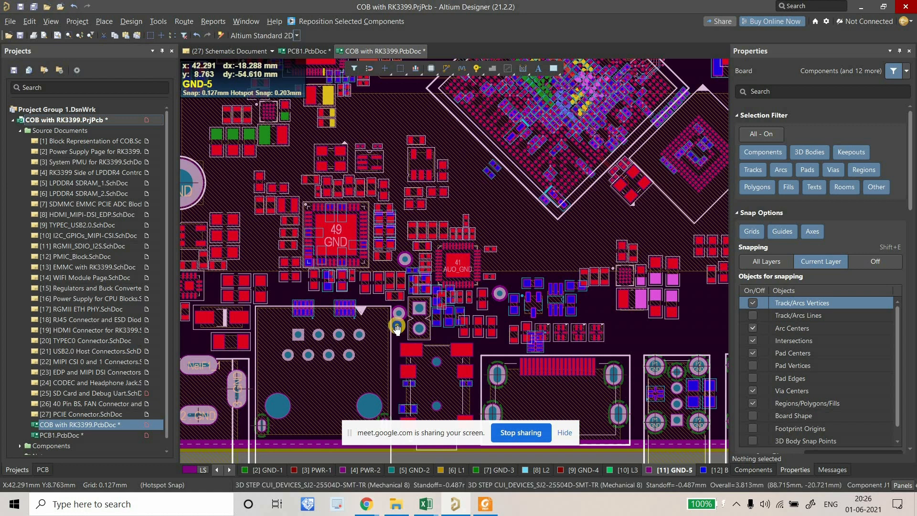
right_drag(397, 326, 392, 269)
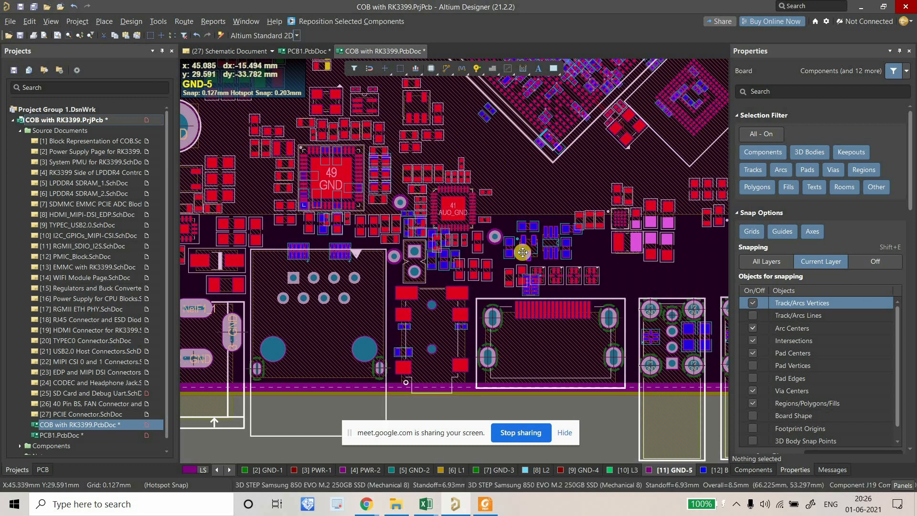
mouse_move(480, 302)
right_down()
mouse_move(484, 341)
mouse_move(486, 315)
right_up()
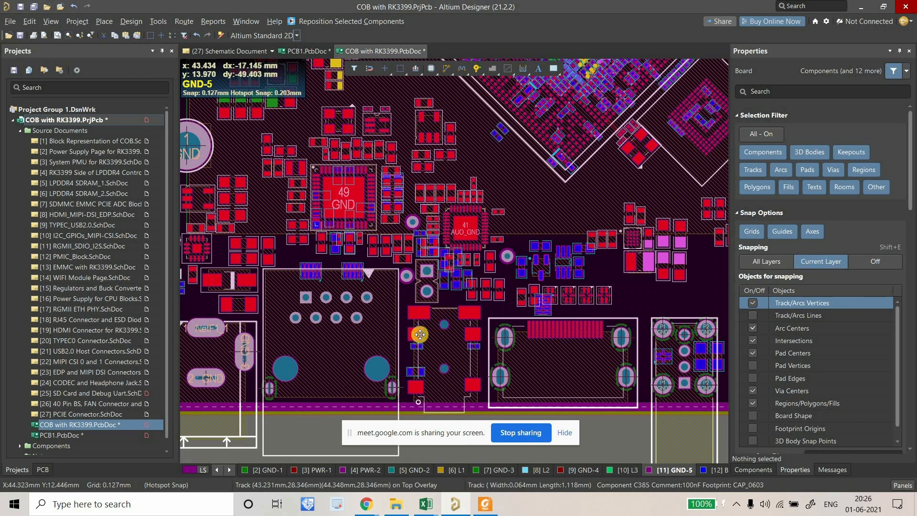
ctrl+scroll(443, 306, down, 3)
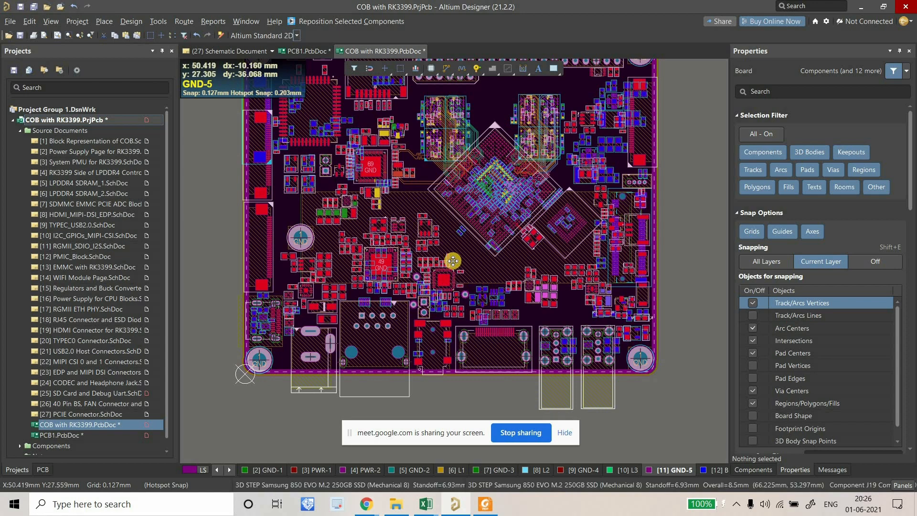
ctrl+scroll(452, 260, up, 2)
right_drag(453, 261, 420, 203)
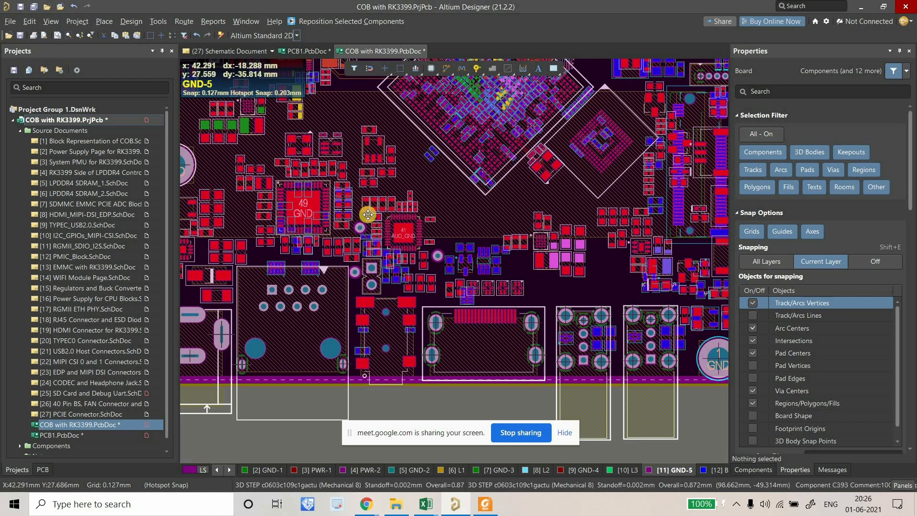
right_drag(441, 253, 499, 323)
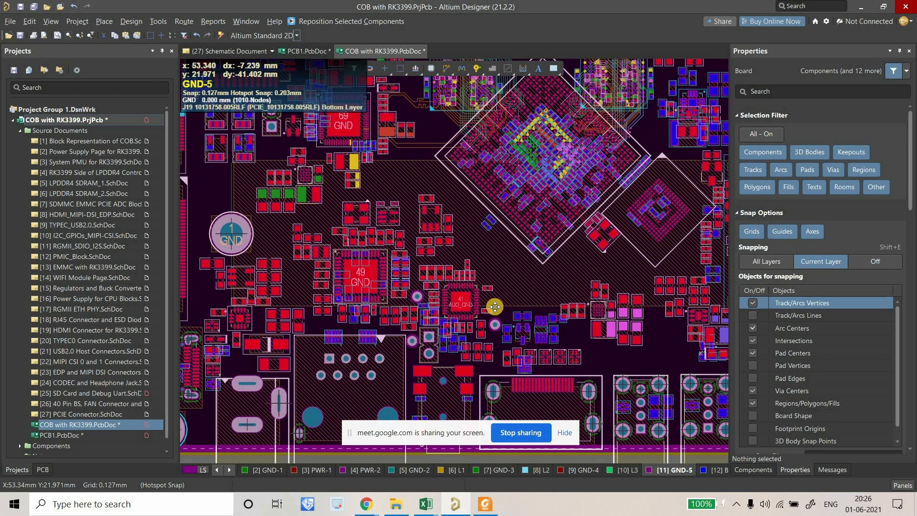
right_drag(495, 306, 446, 254)
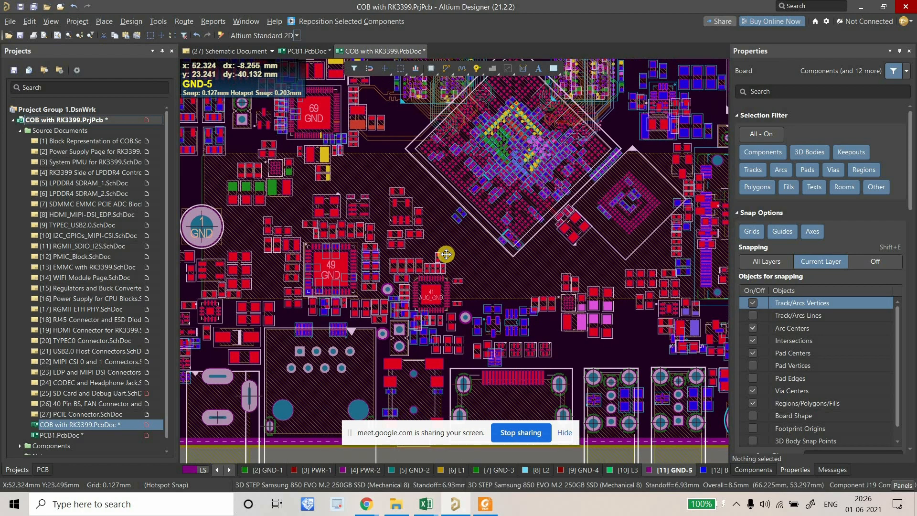
ctrl+scroll(446, 254, up, 2)
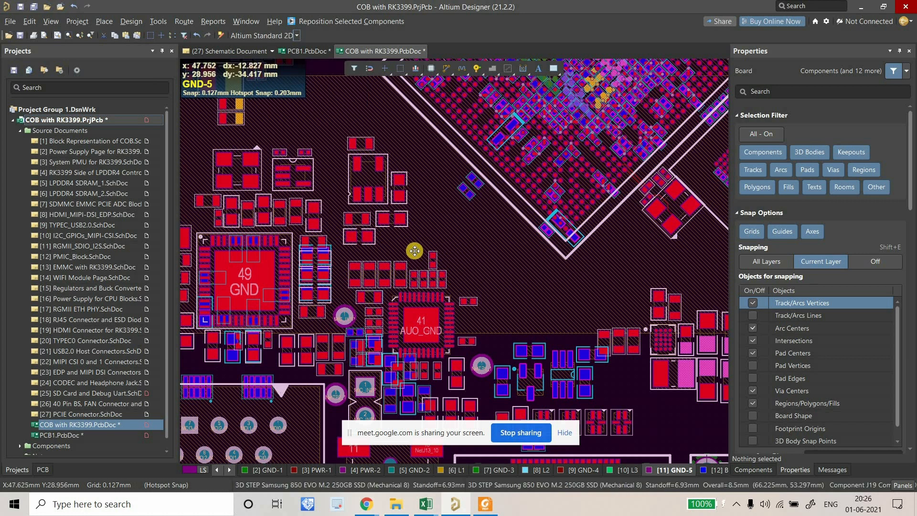
right_drag(408, 240, 403, 236)
ctrl+scroll(403, 236, down, 1)
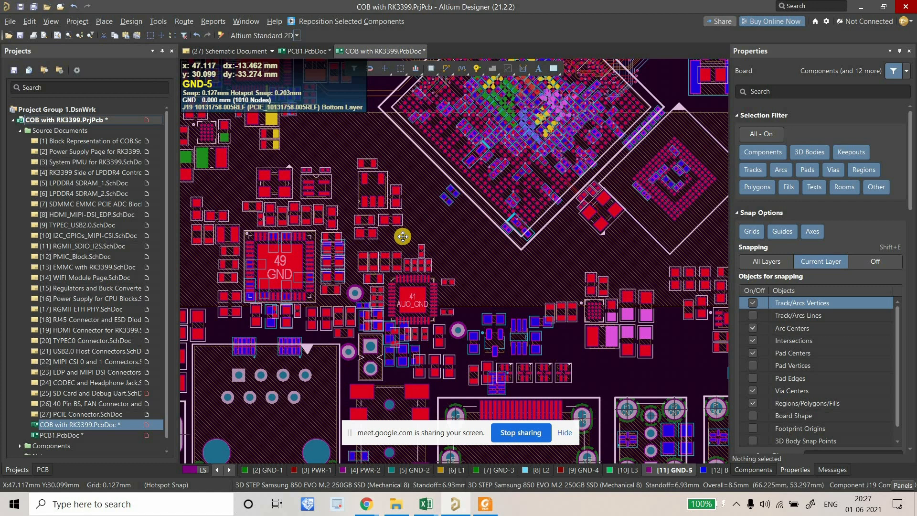
right_drag(387, 205, 367, 151)
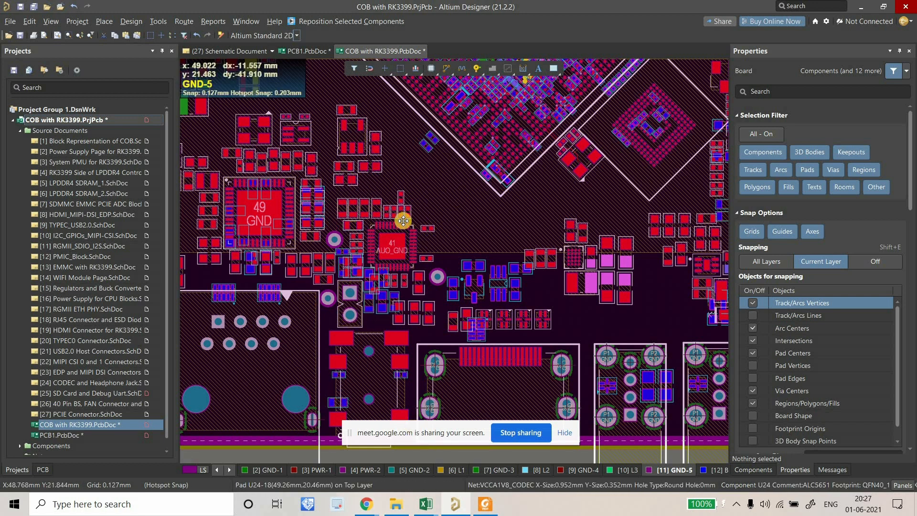
ctrl+scroll(338, 268, down, 4)
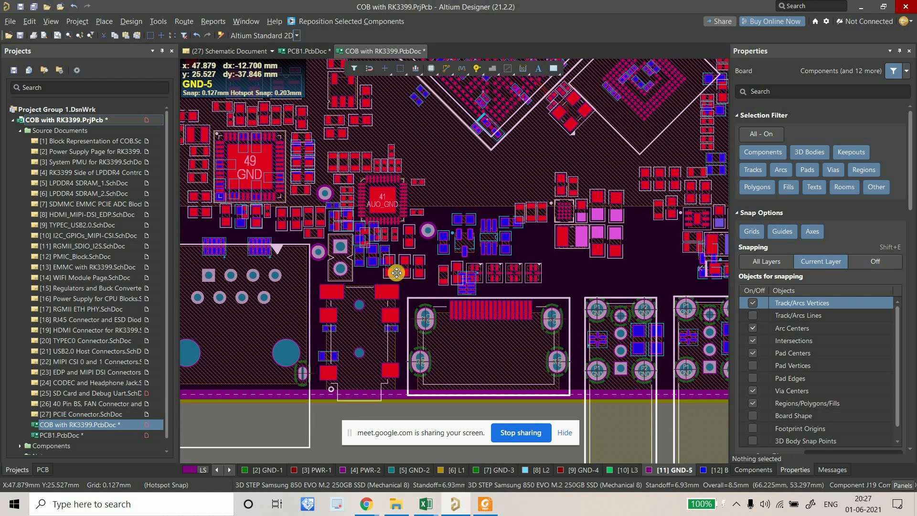
ctrl+scroll(432, 234, up, 2)
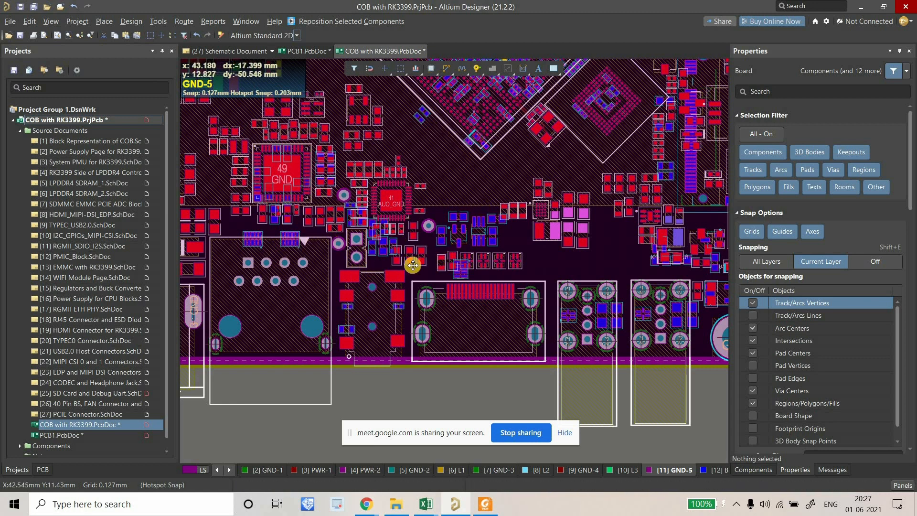
ctrl+scroll(423, 348, down, 3)
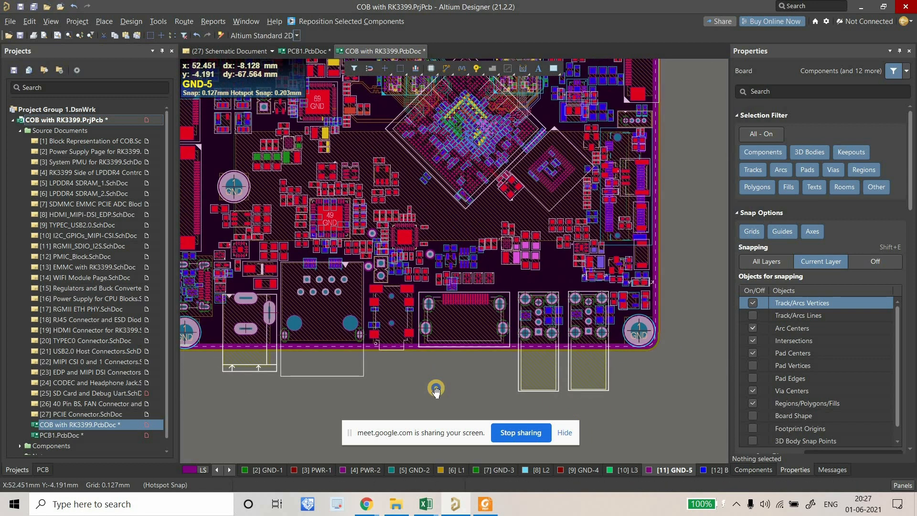
right_drag(436, 389, 437, 388)
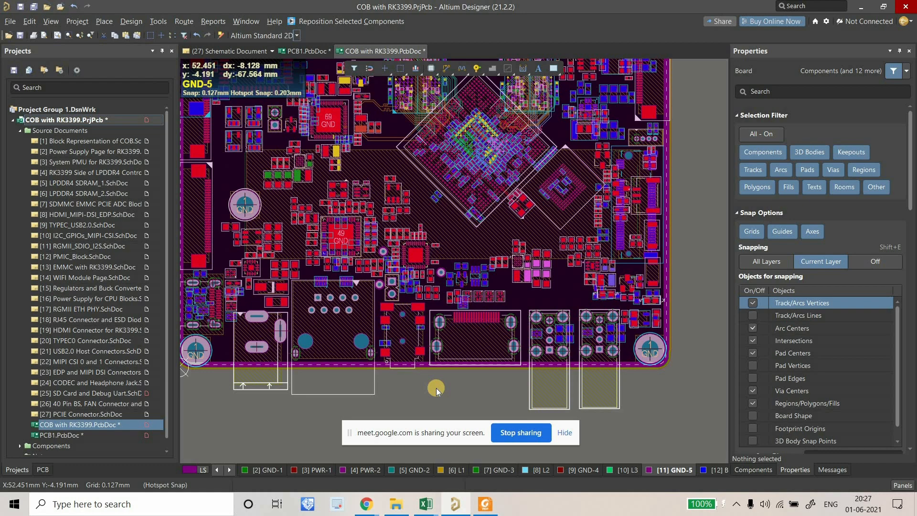
right_drag(465, 228, 475, 397)
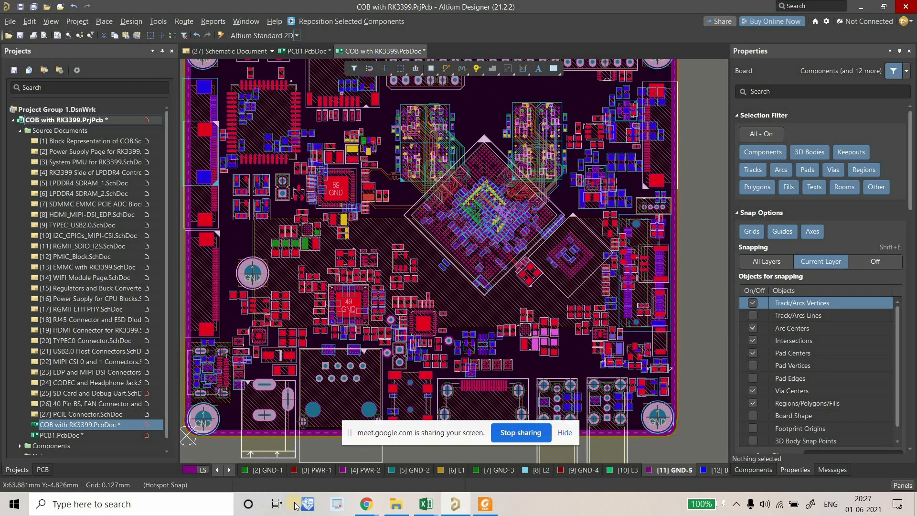
right_drag(401, 133, 459, 281)
ctrl+scroll(404, 152, up, 3)
ctrl+scroll(361, 195, up, 3)
right_drag(361, 195, 405, 338)
ctrl+scroll(430, 325, up, 2)
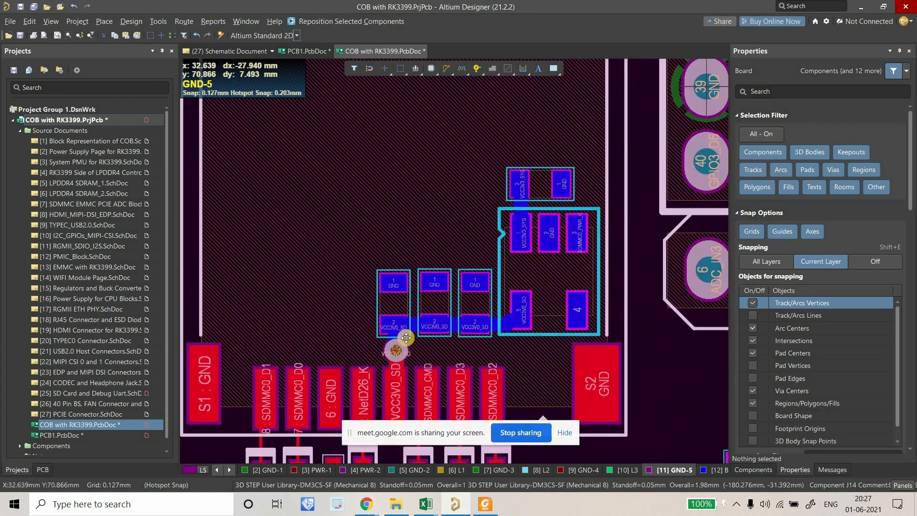
ctrl+scroll(407, 335, up, 2)
right_drag(381, 396, 383, 332)
Move the GND via up so it sits on the GND pad's top edge.
drag(396, 335, 390, 124)
ctrl+scroll(374, 205, up, 2)
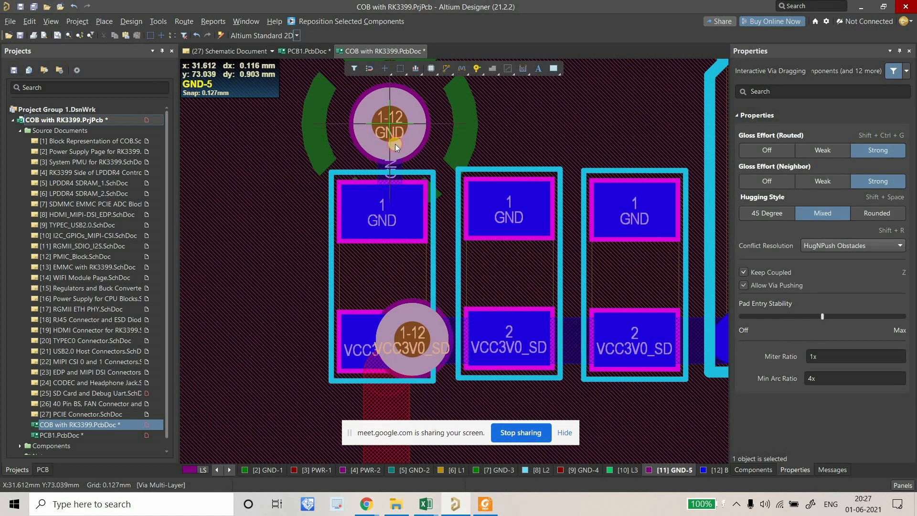
key(ctrl+z)
drag(371, 212, 383, 116)
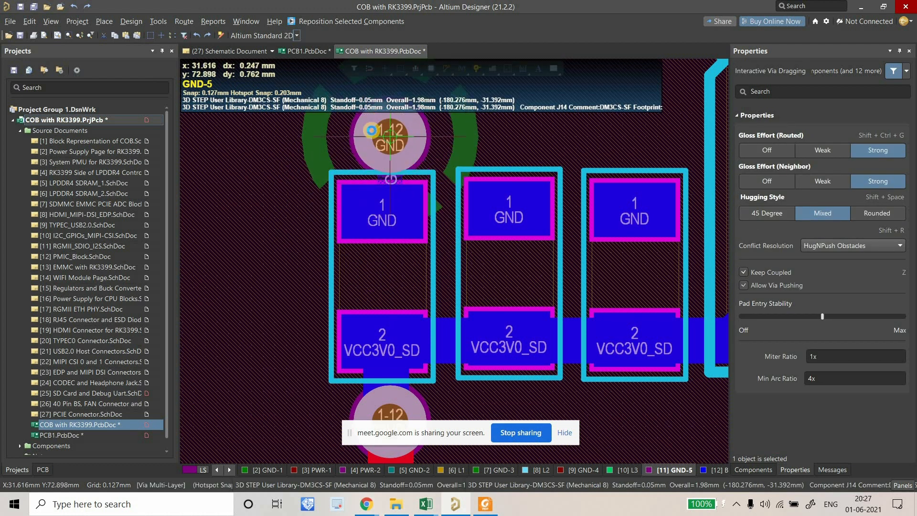
drag(384, 163, 382, 178)
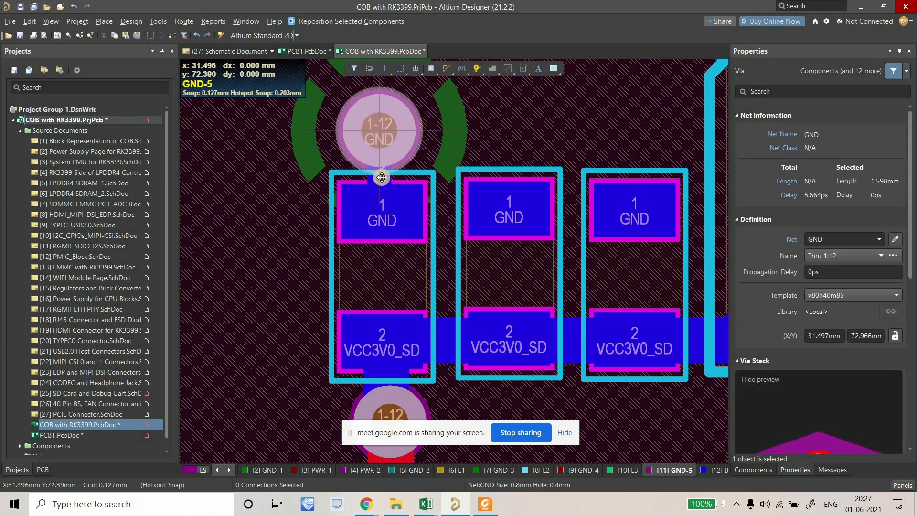
drag(385, 177, 388, 177)
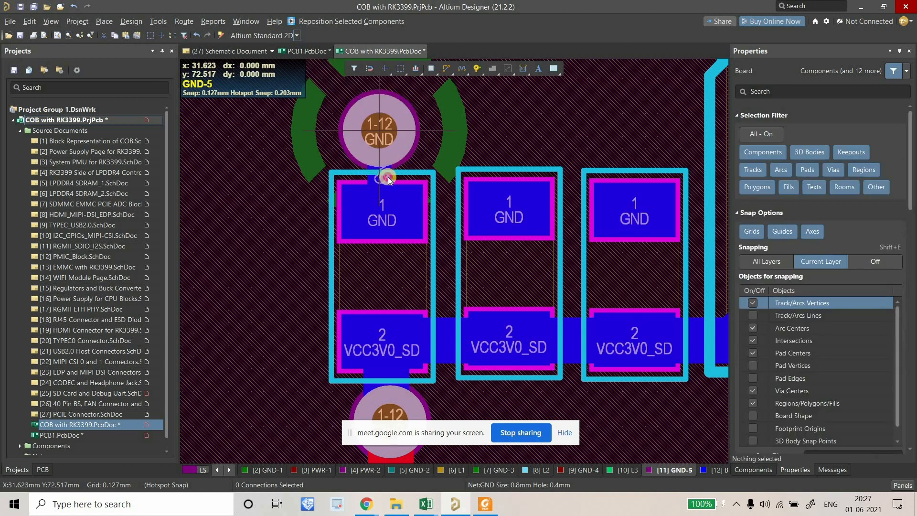
click(391, 177)
On the Bottom Layer, give the via-to-pad track a 1 mm length and 1 mm width.
ctrl+scroll(391, 176, down, 4)
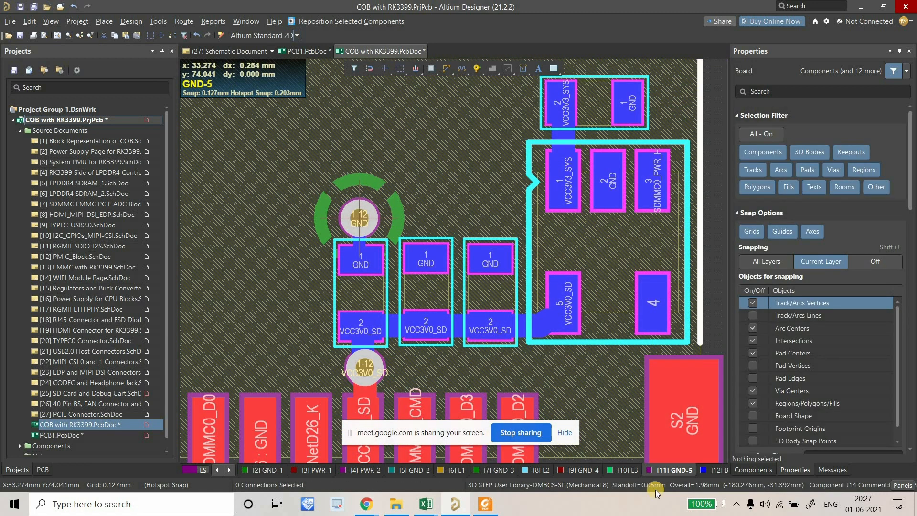
click(715, 470)
ctrl+scroll(326, 238, up, 2)
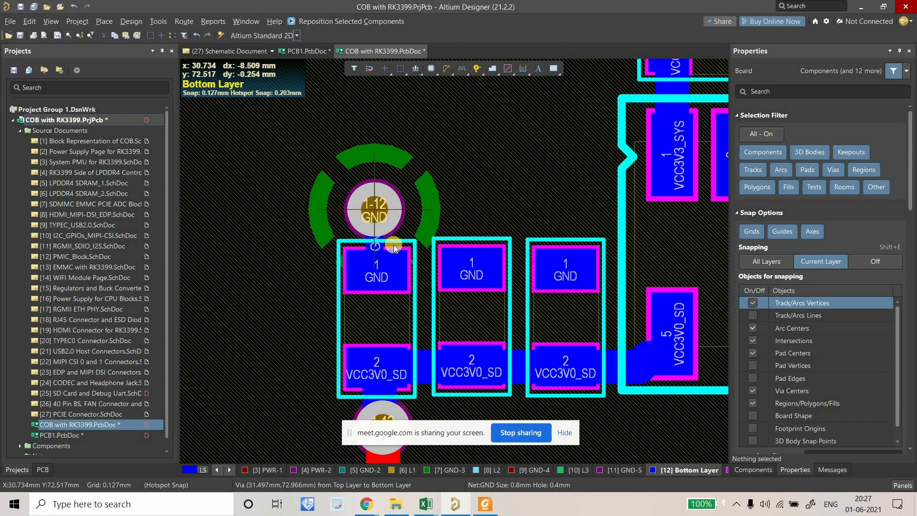
ctrl+scroll(393, 245, up, 2)
click(392, 244)
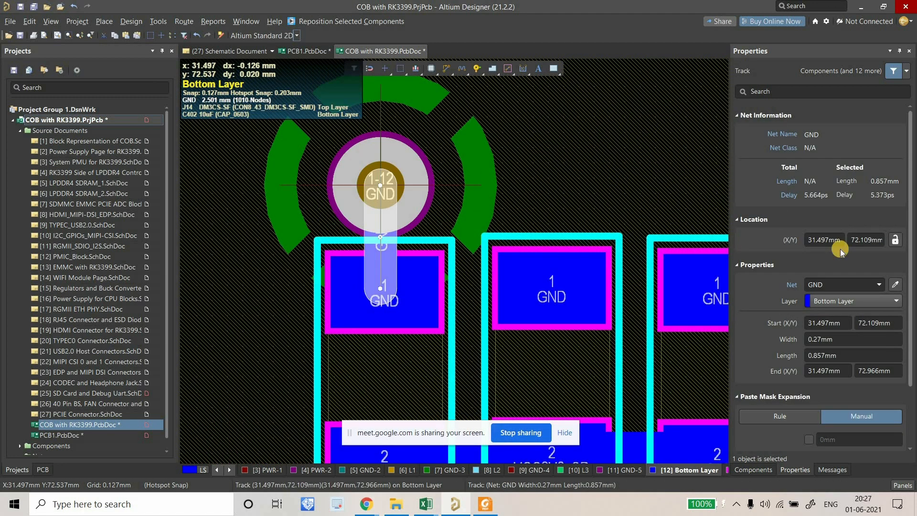
click(844, 354)
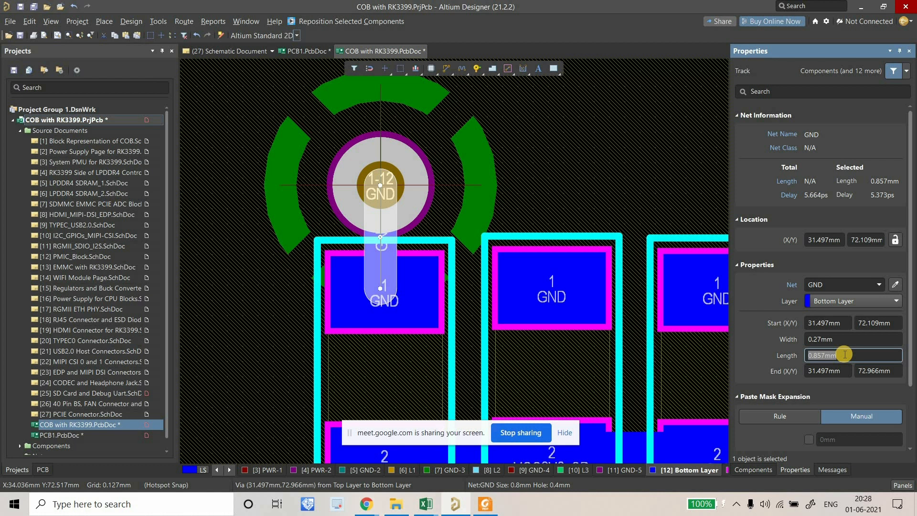
key(Return)
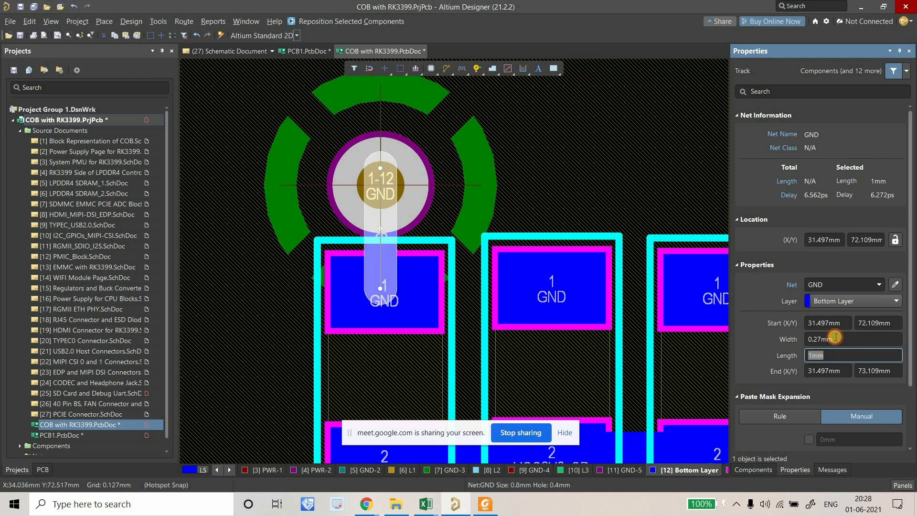
click(835, 338)
key(Return)
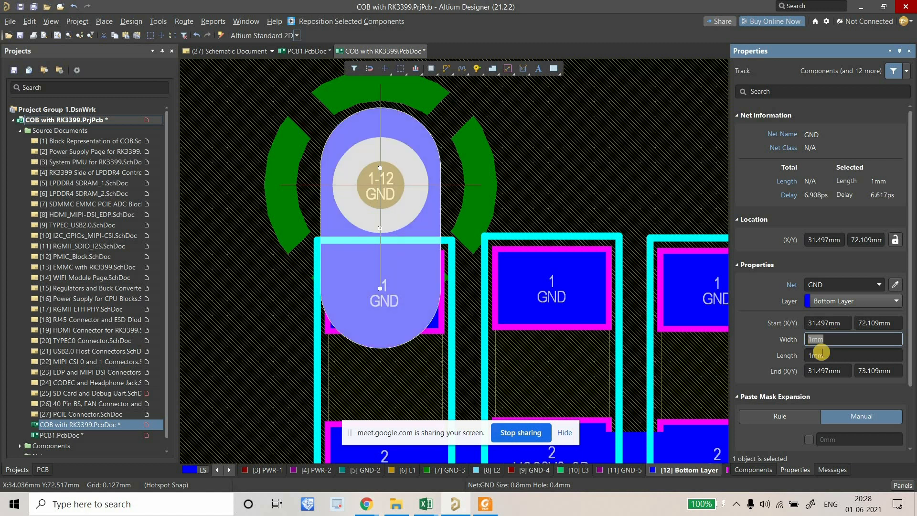
click(836, 358)
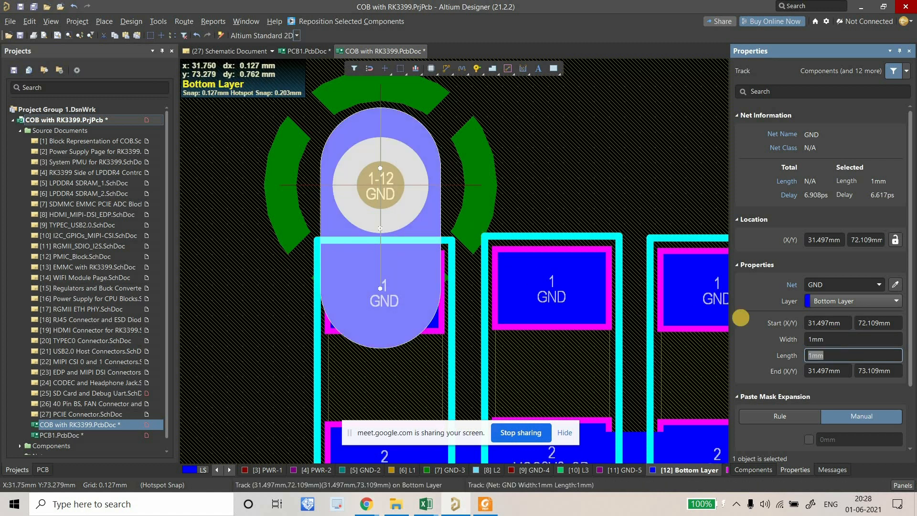
Re-inspect the via and the widened track, then clear the selection.
right_drag(429, 228, 395, 239)
click(395, 238)
click(395, 239)
click(402, 242)
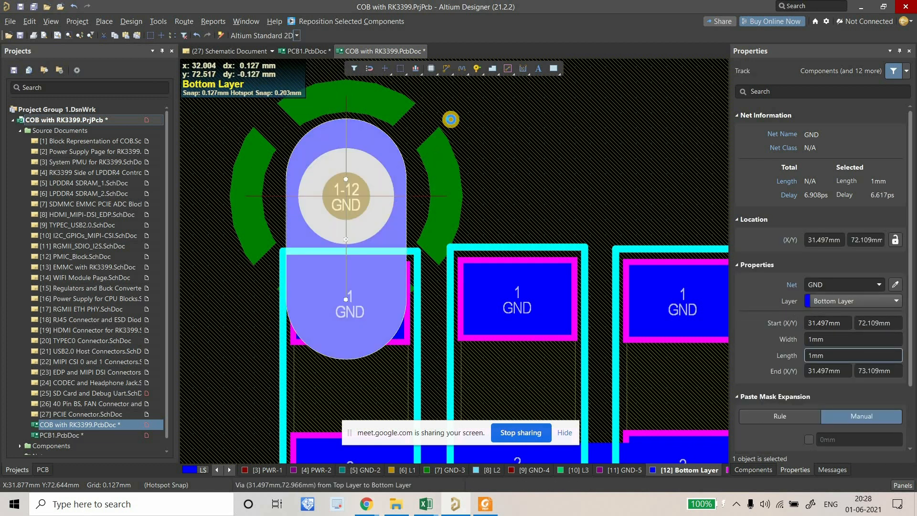
click(451, 120)
click(447, 71)
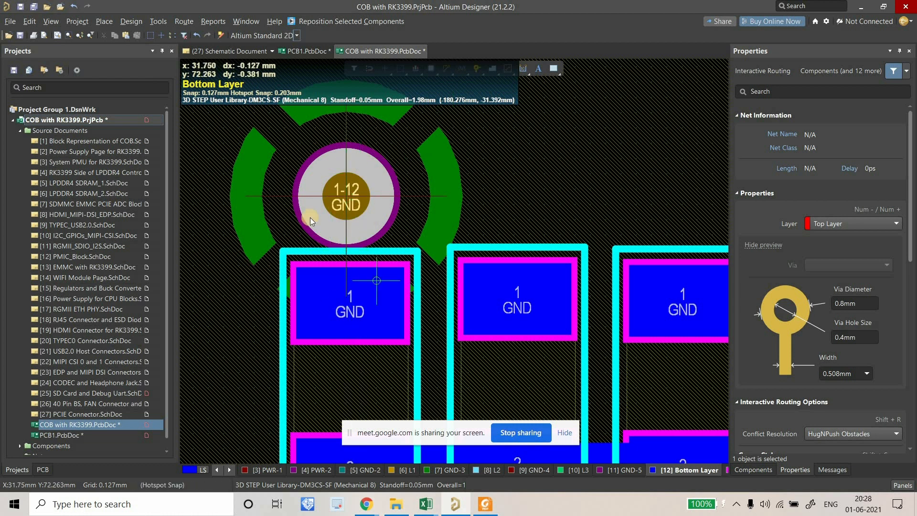
Route a 0.8 mm bottom-layer GND track from pad 1 up to the 1-12 via.
click(347, 296)
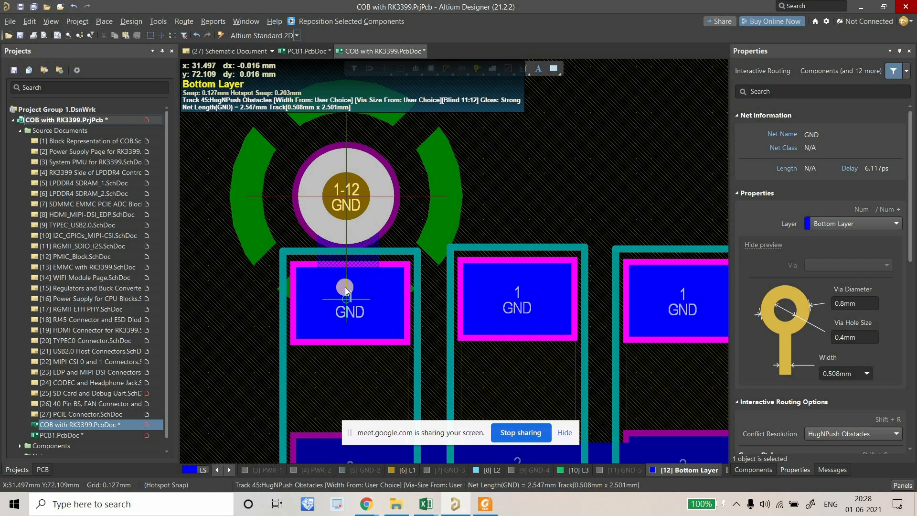
key(Tab)
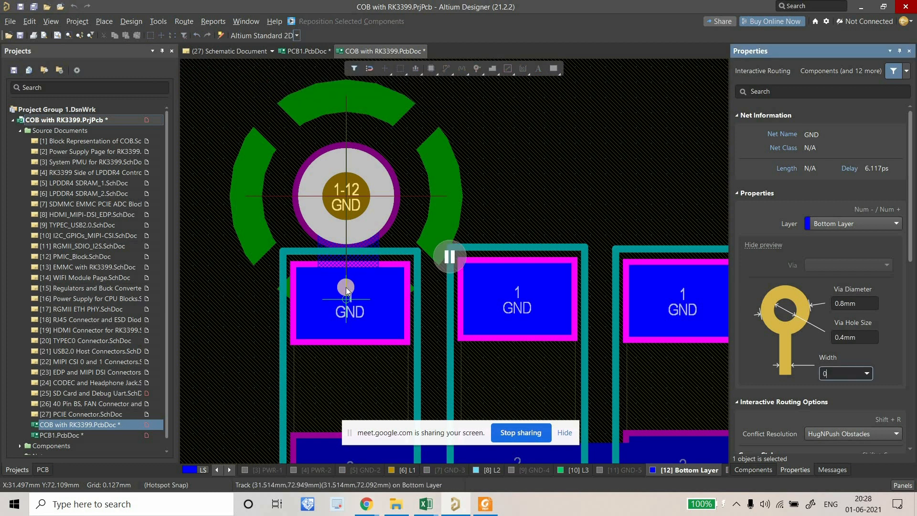
text(0.8MM)
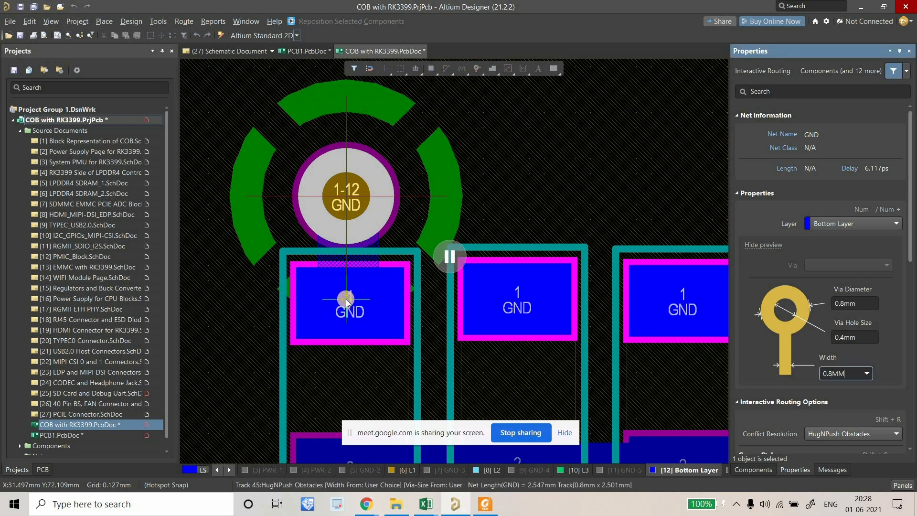
key(Return)
click(348, 289)
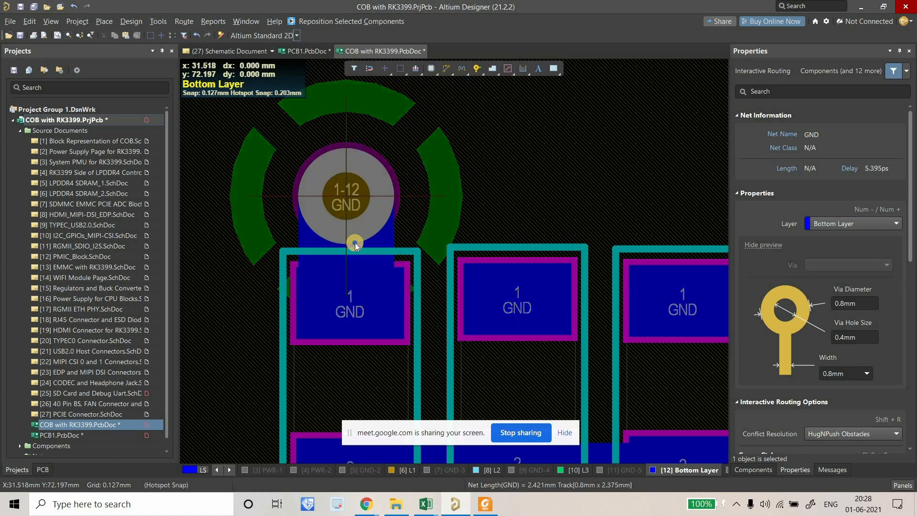
right_click(354, 243)
middle_drag(321, 249, 290, 232)
right_drag(290, 232, 293, 230)
right_drag(378, 257, 470, 265)
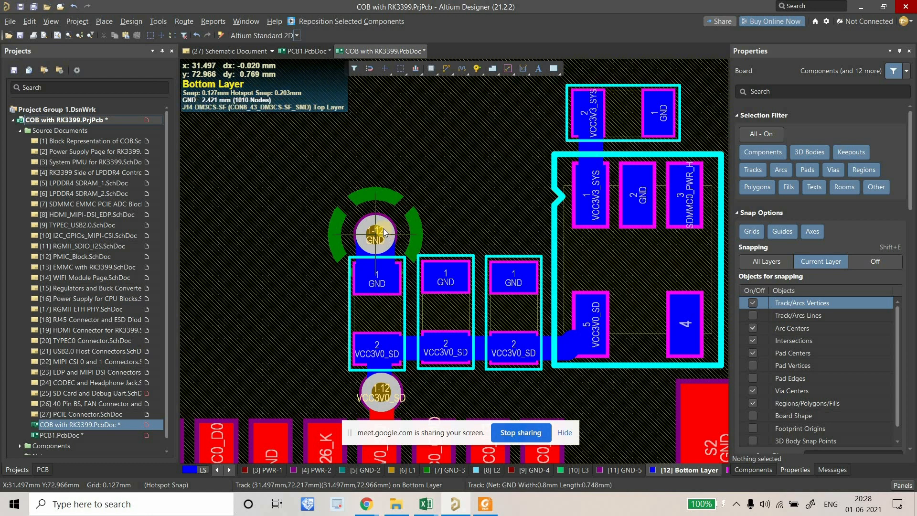
ctrl+scroll(351, 206, up, 5)
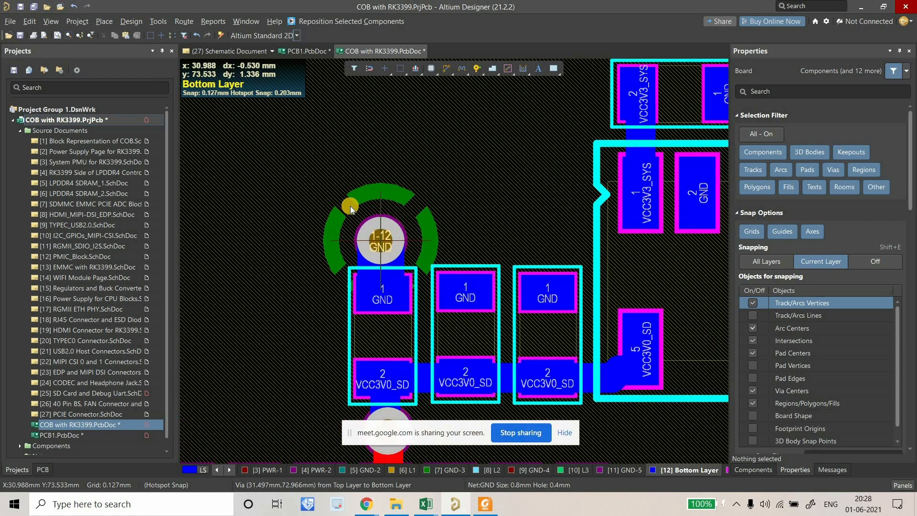
ctrl+scroll(345, 221, down, 4)
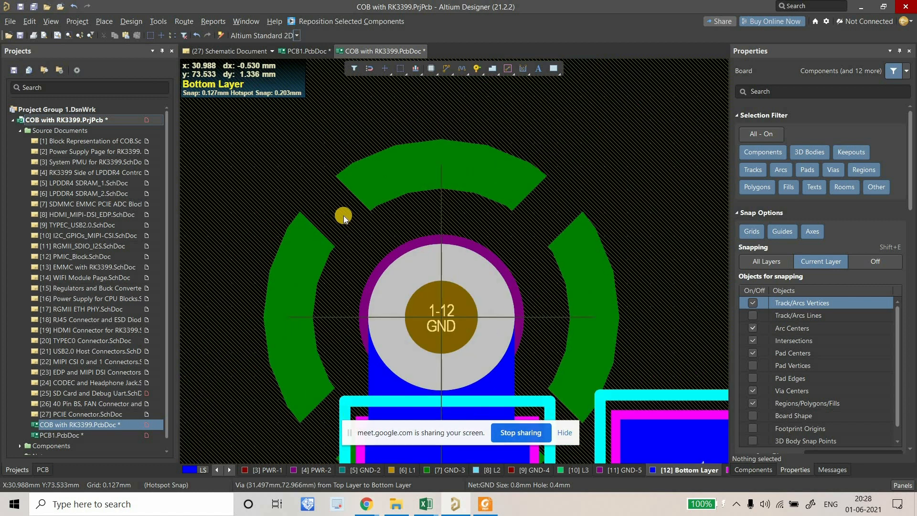
In Design Rules, review PolygonConnect and PlaneConnect, then create a new Power Plane Connect Style rule.
click(125, 21)
click(131, 69)
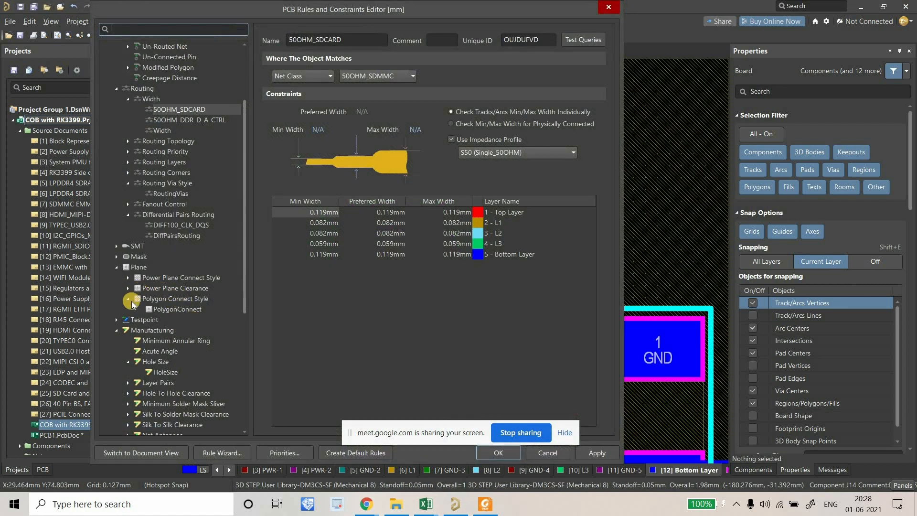
click(186, 313)
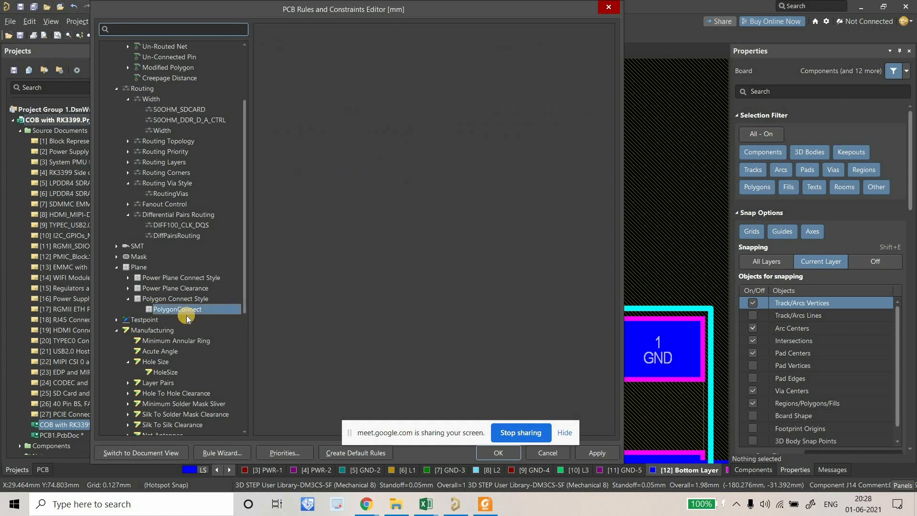
click(128, 278)
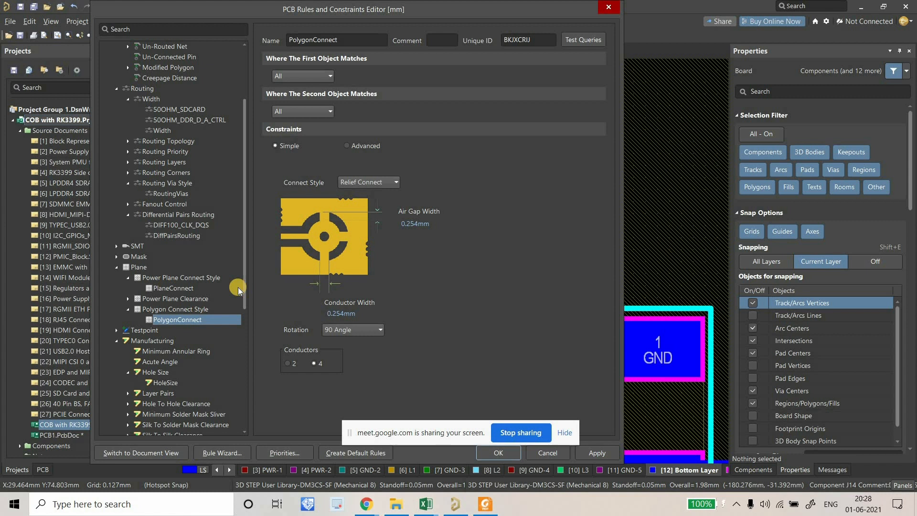
click(236, 287)
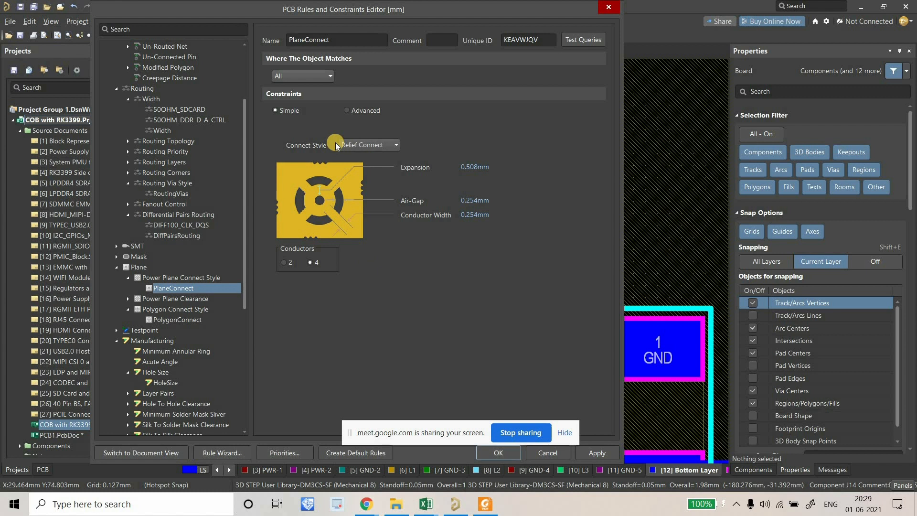
right_click(179, 287)
click(184, 292)
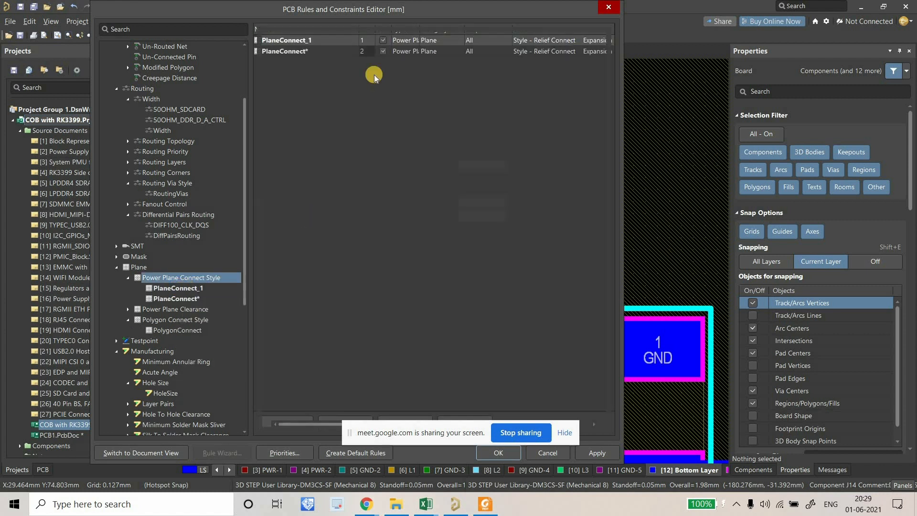
Limit the new plane connect rule to net GND with Direct Connect style.
click(326, 77)
click(324, 98)
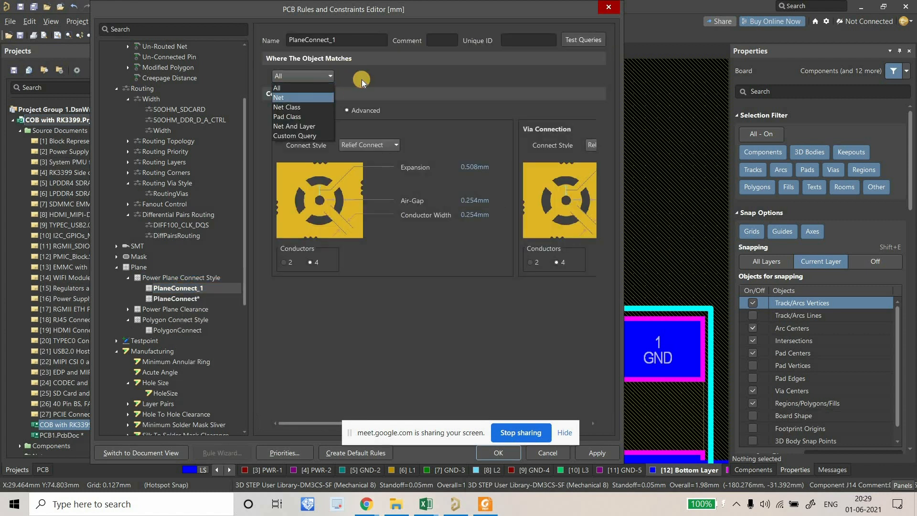
click(362, 79)
scroll(375, 110, down, 8)
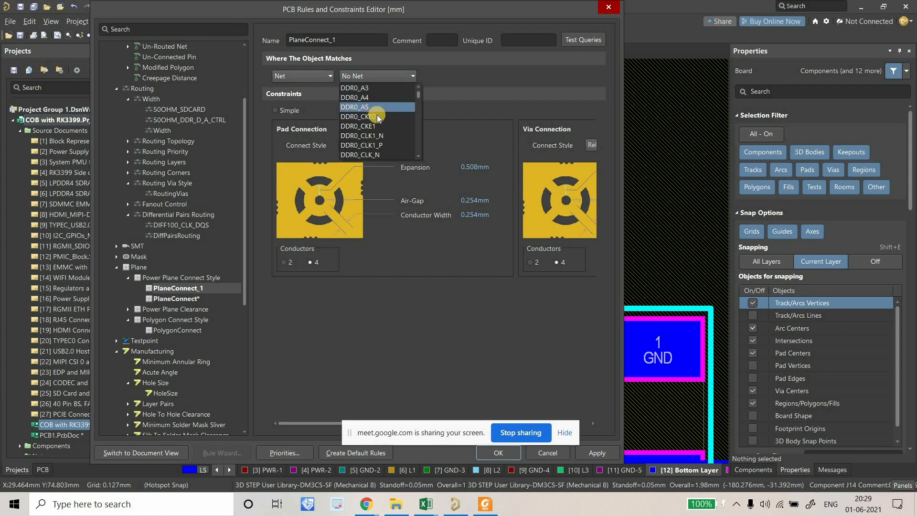
click(356, 155)
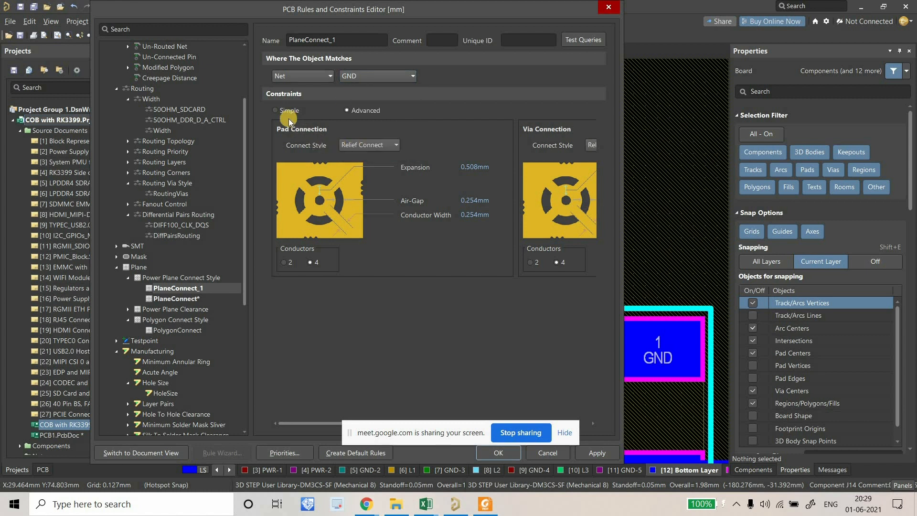
click(355, 145)
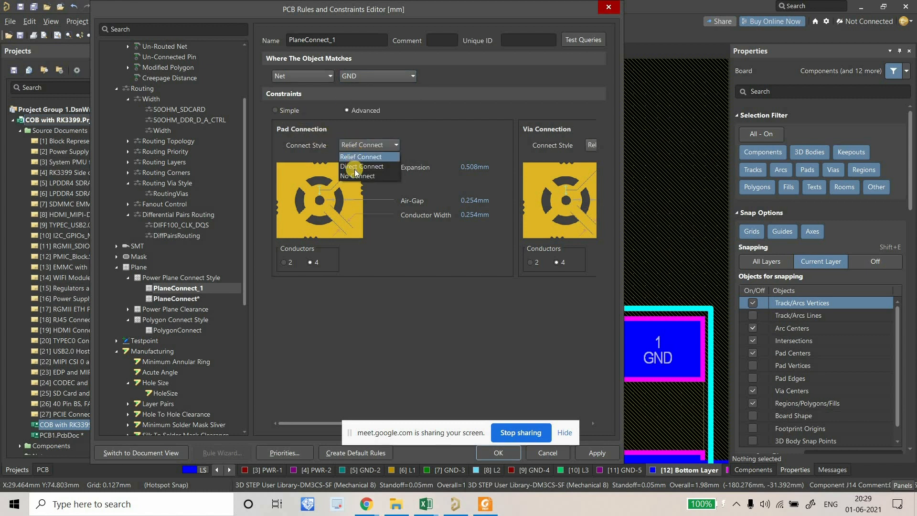
click(354, 153)
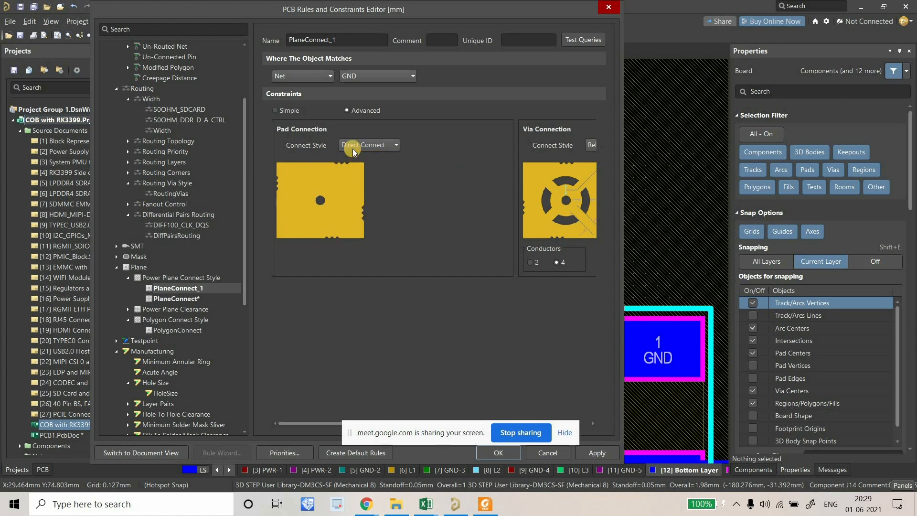
Rename the rule to PlaneConnect_GND, then apply and close the rules editor.
click(282, 111)
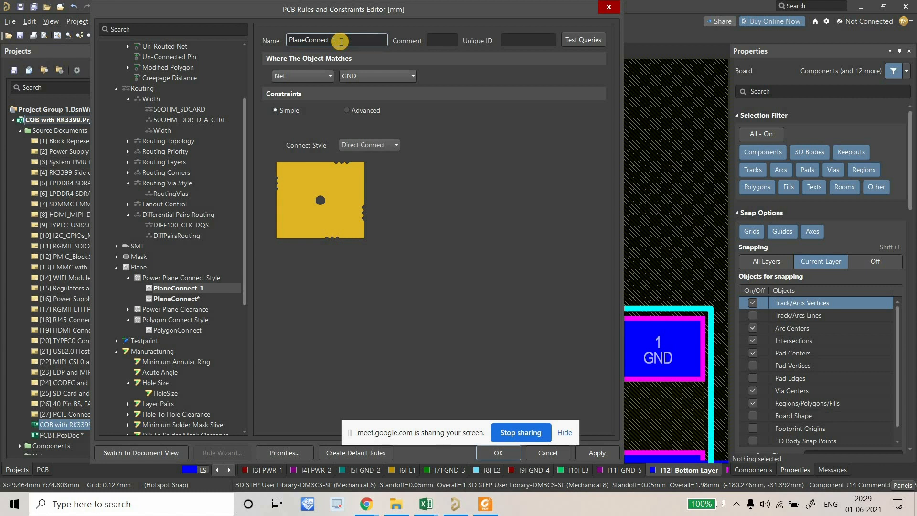
key(BackSpace)
drag(429, 427, 429, 480)
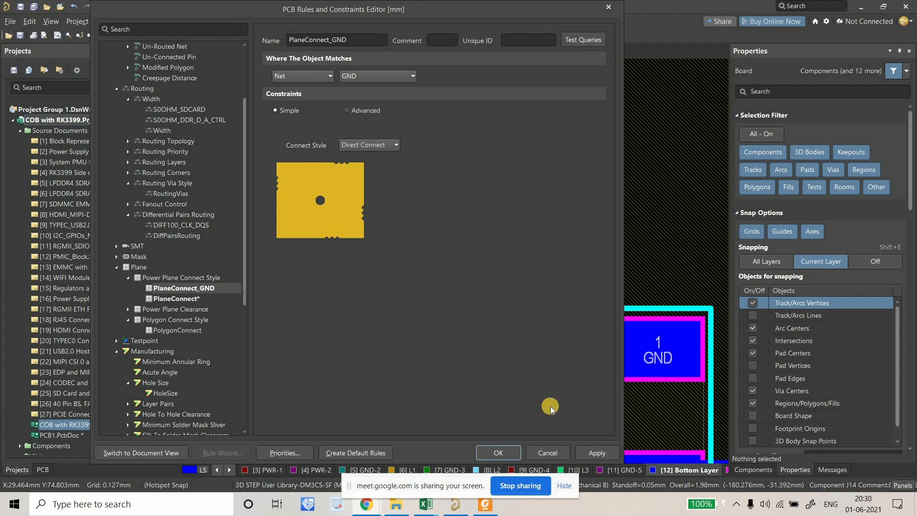
click(601, 457)
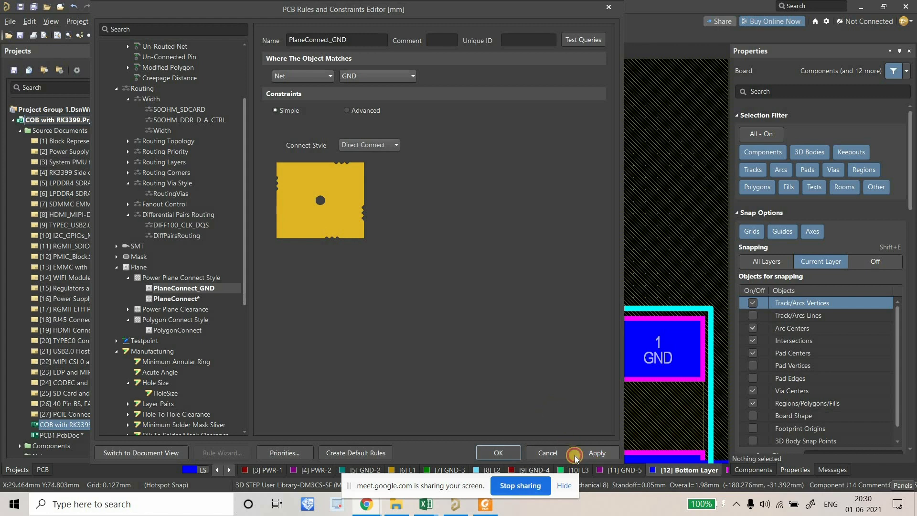
click(500, 453)
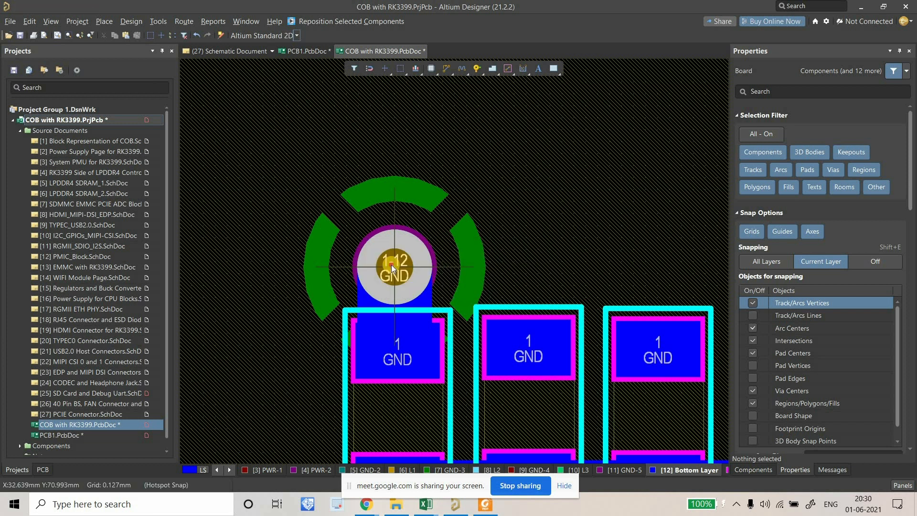
Select the GND via and copy it with the via centre as reference.
click(391, 265)
ctrl+scroll(390, 264, down, 2)
ctrl+scroll(397, 265, down, 2)
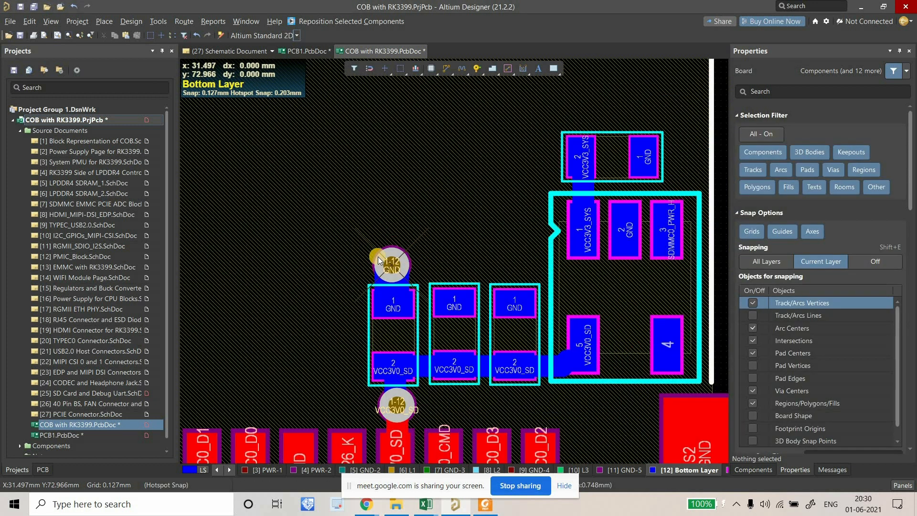
ctrl+scroll(376, 256, up, 3)
click(396, 265)
key(ctrl+c)
click(370, 252)
right_drag(483, 220, 419, 213)
Route tracks from the middle and third GND pads, each ending in a new GND via above.
click(443, 68)
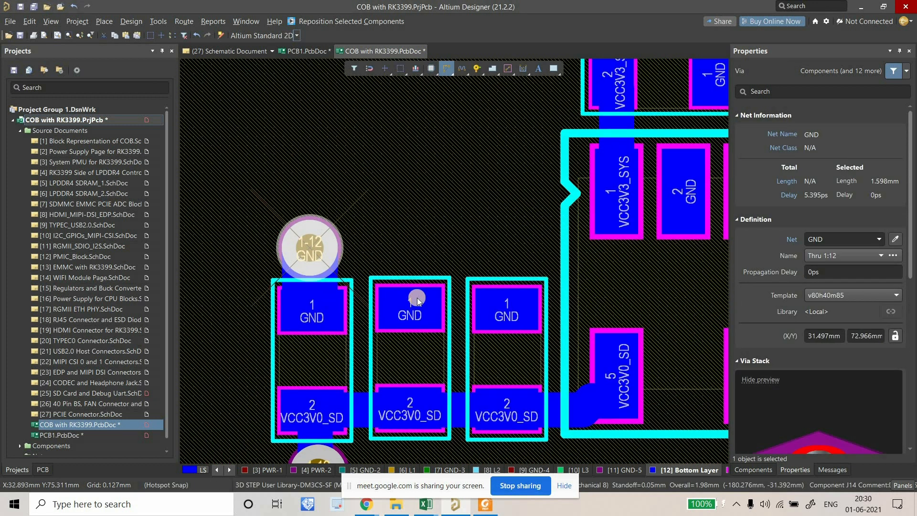
click(411, 243)
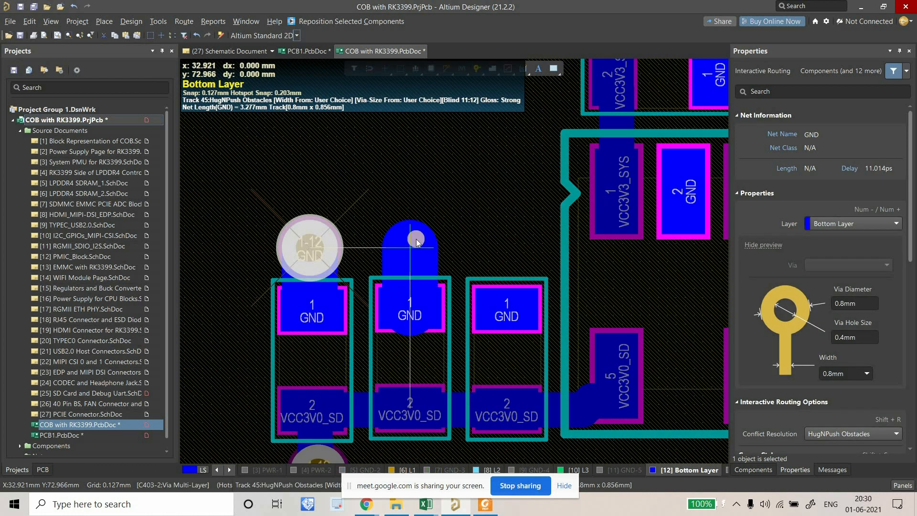
click(414, 241)
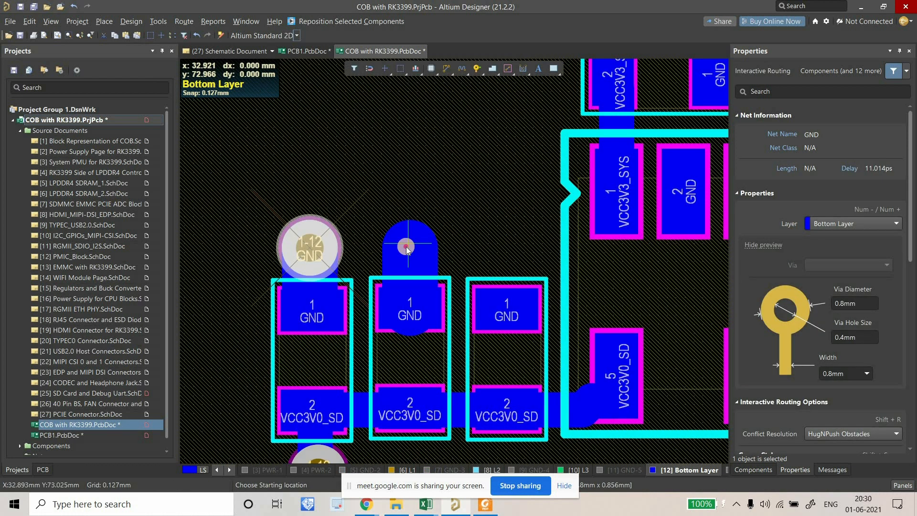
right_click(457, 260)
click(443, 68)
click(500, 303)
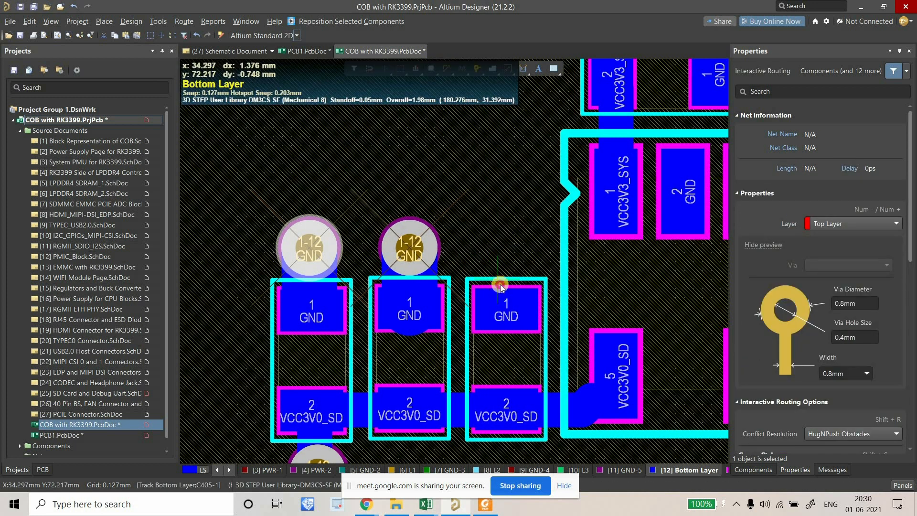
click(506, 250)
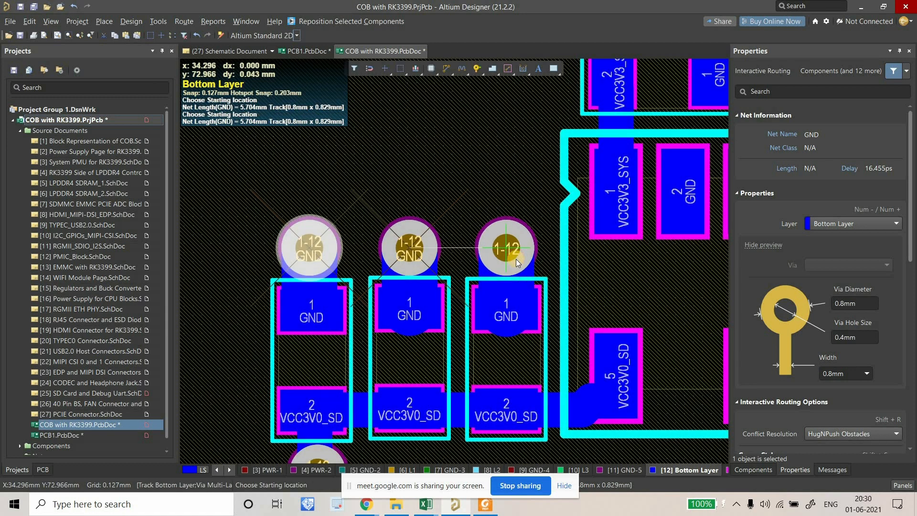
right_drag(492, 289, 444, 299)
right_click(453, 306)
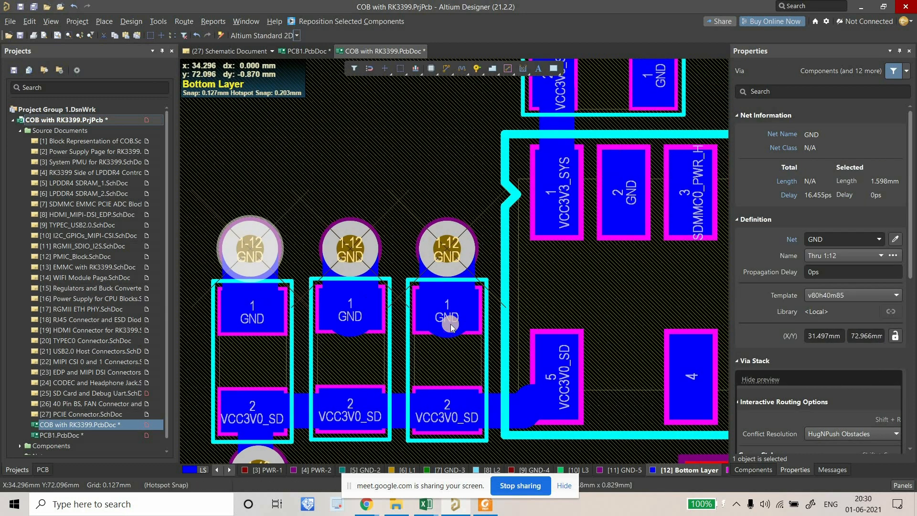
Paste a copy of the GND via near the capacitor, then cancel the placement.
ctrl+scroll(397, 319, down, 1)
ctrl+scroll(398, 322, down, 2)
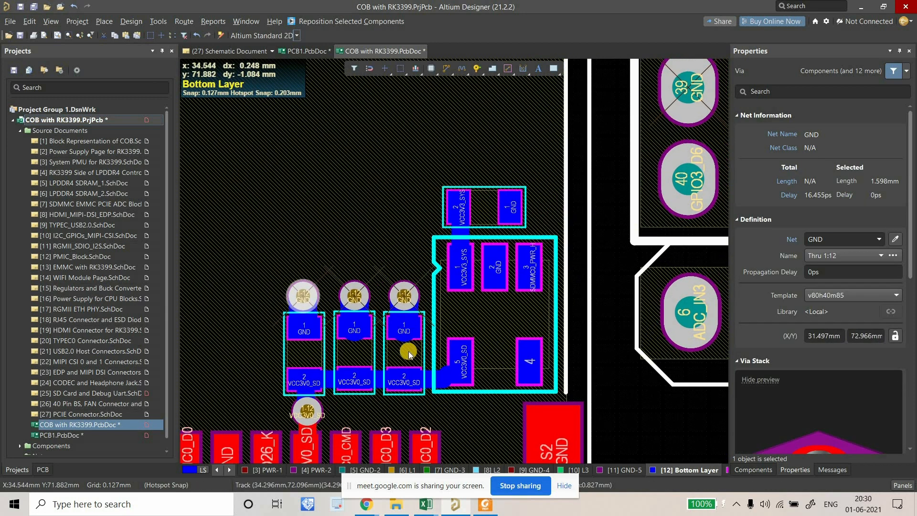
ctrl+scroll(404, 349, up, 4)
ctrl+scroll(352, 272, down, 3)
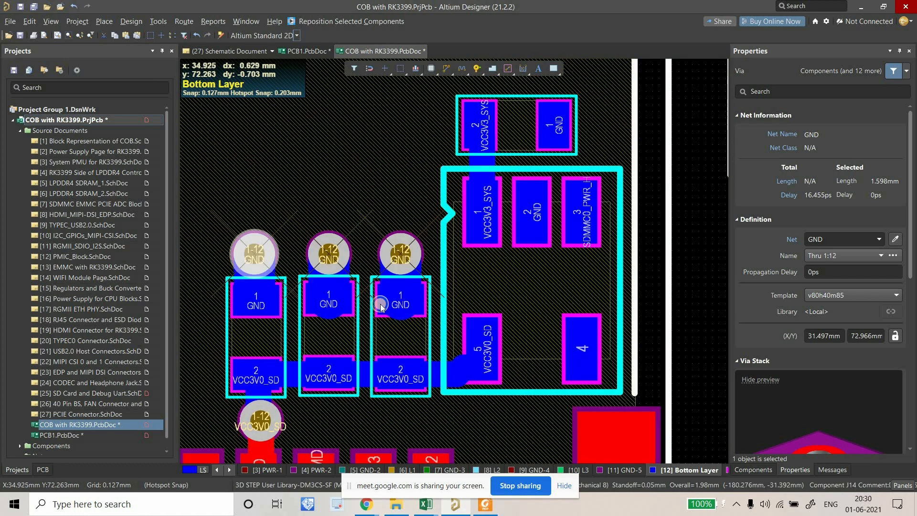
ctrl+scroll(430, 189, up, 2)
right_drag(446, 197, 410, 232)
key(ctrl+v)
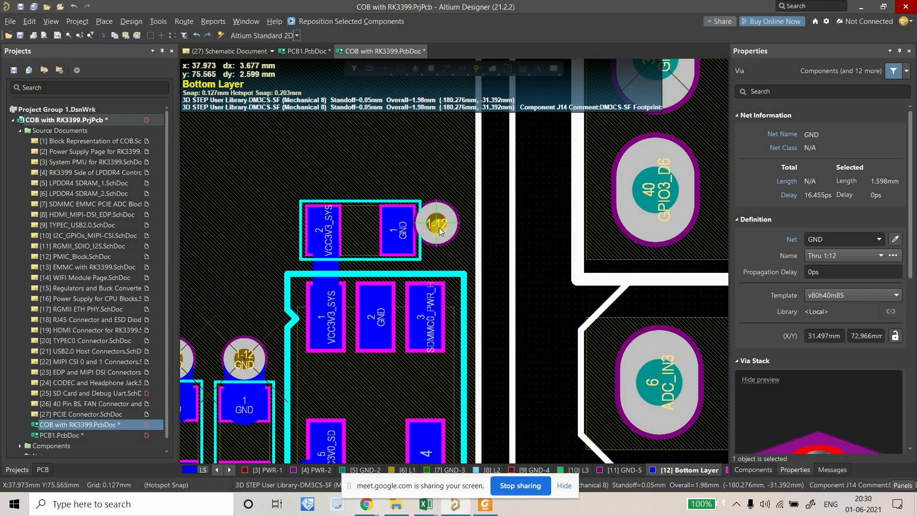
key(Escape)
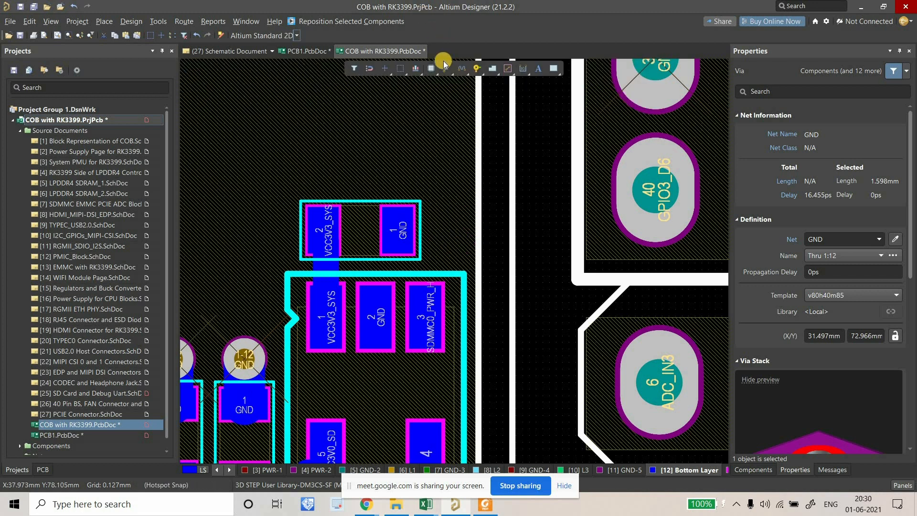
Join the VCC3V3_SYS capacitor's GND pad to the adjacent 1-12 GND via with a short track.
click(445, 67)
click(401, 232)
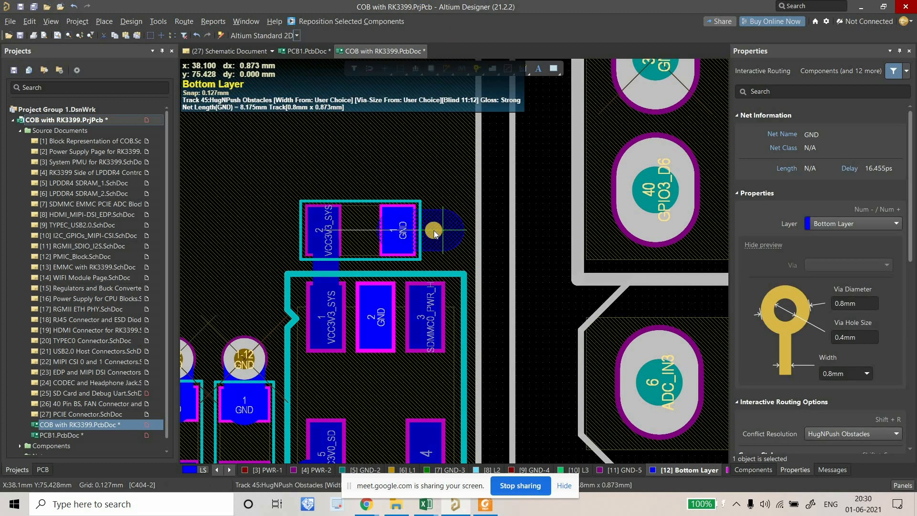
click(435, 232)
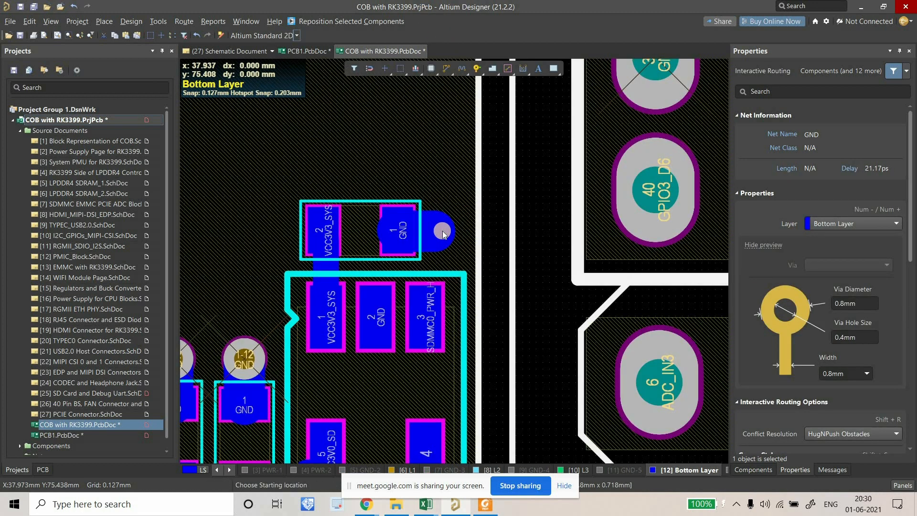
click(439, 233)
right_drag(442, 284, 410, 168)
click(442, 70)
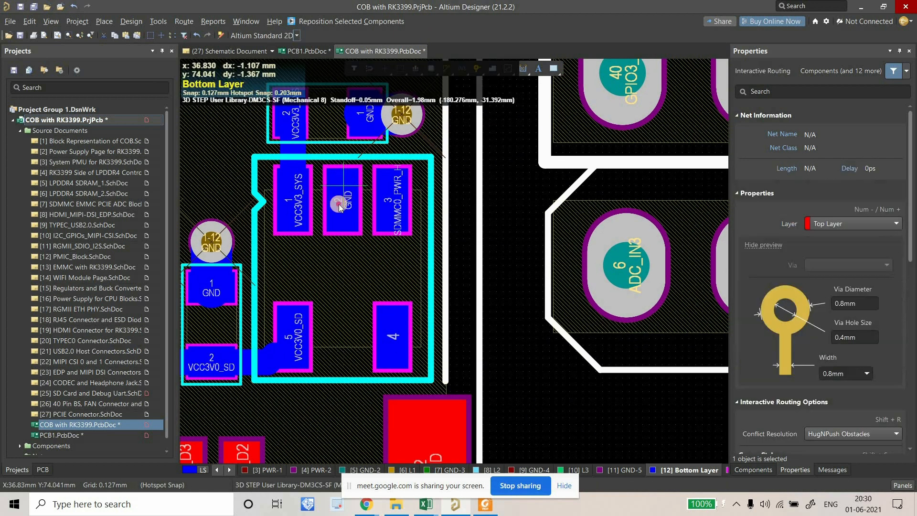
click(339, 204)
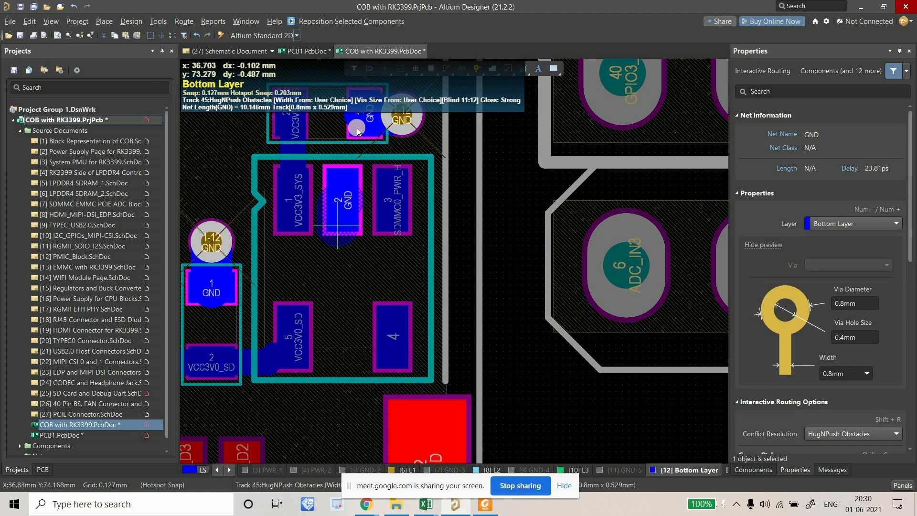
Route a 0.5 mm track down from U25's GND pad 2, ending in a 1-12 GND via.
click(857, 375)
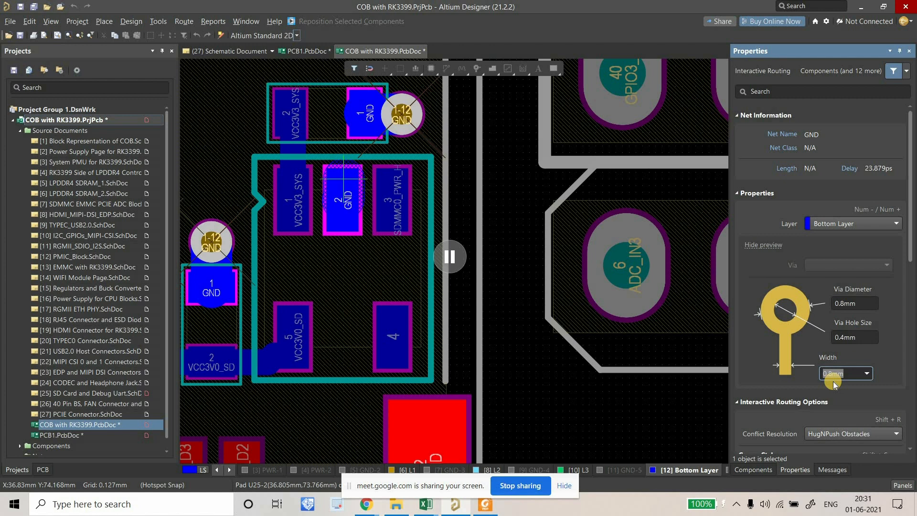
text(0.5mm)
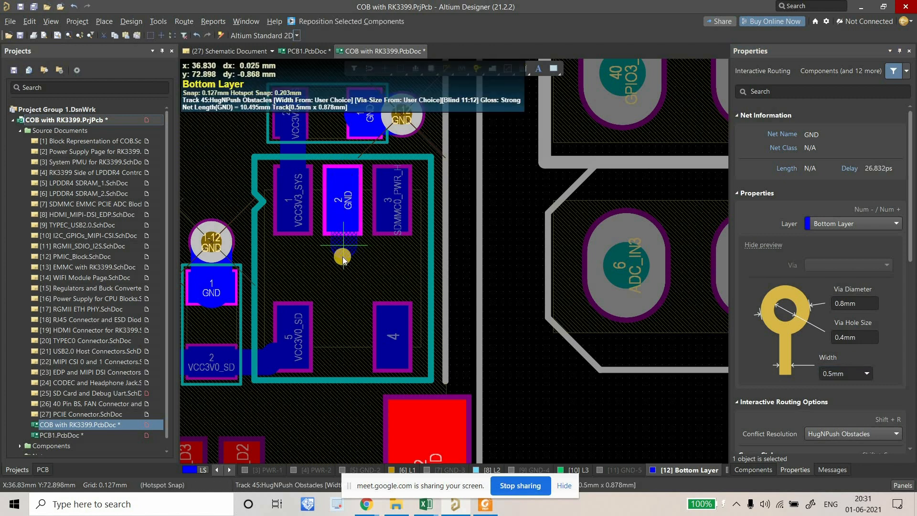
right_drag(337, 247, 321, 304)
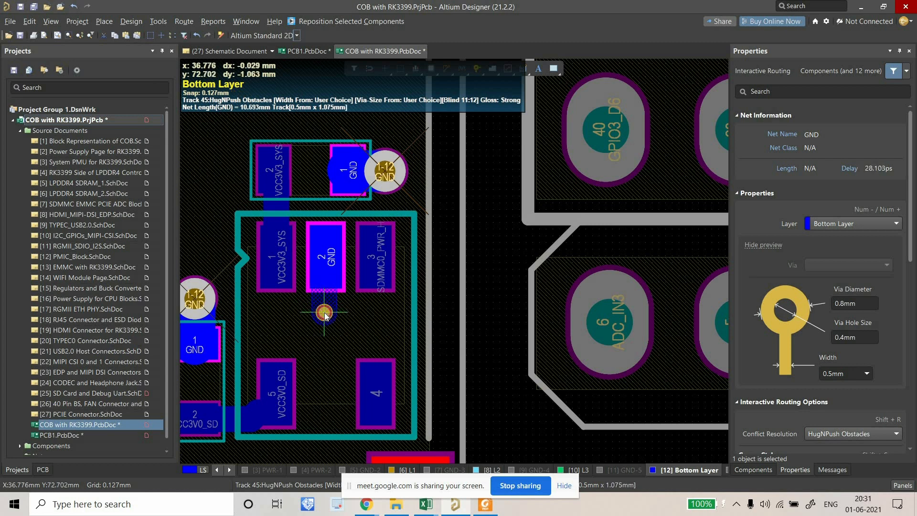
click(325, 314)
ctrl+scroll(330, 310, up, 3)
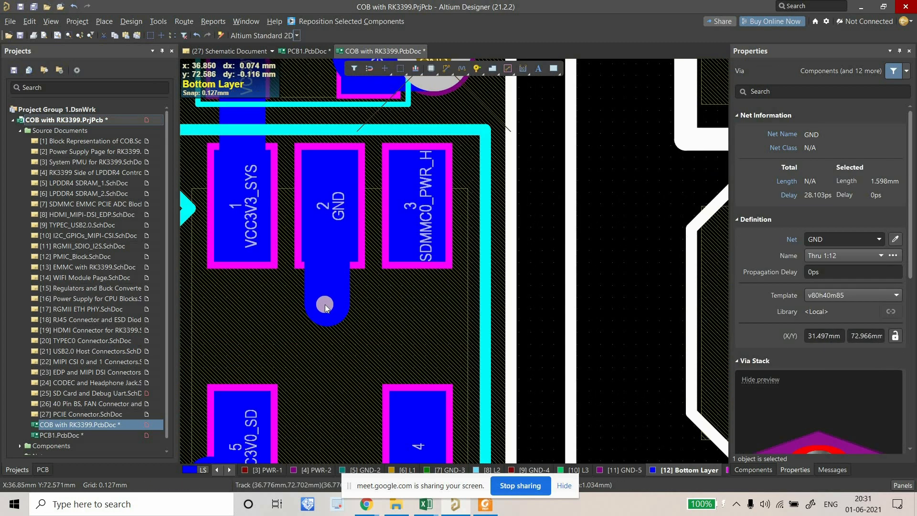
ctrl+scroll(325, 263, down, 3)
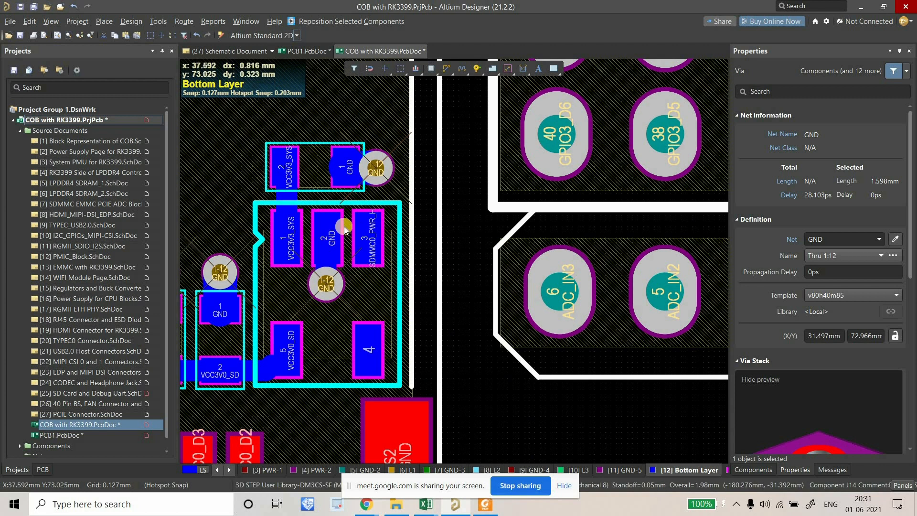
right_drag(370, 229, 423, 241)
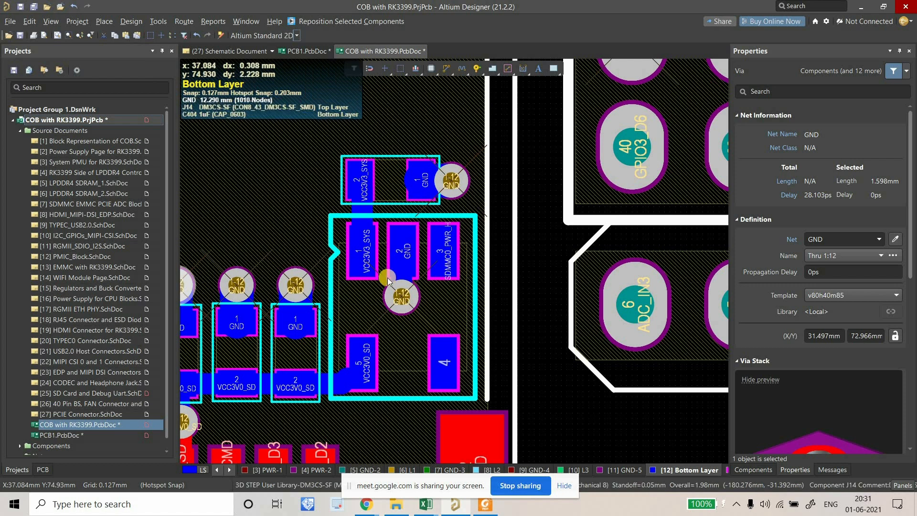
right_drag(397, 304, 435, 265)
ctrl+scroll(366, 277, down, 2)
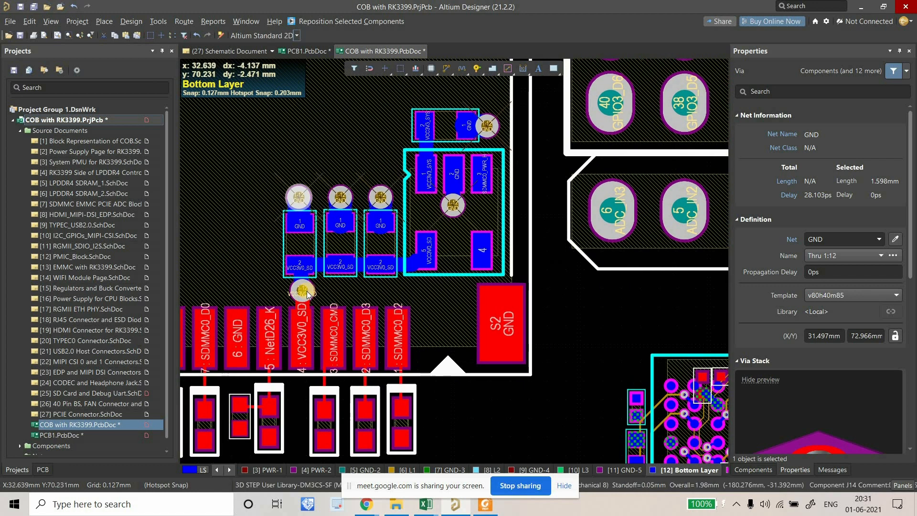
Route a 0.8mm track from the S2 GND pad and end it with a GND via.
right_drag(448, 189, 388, 214)
ctrl+scroll(388, 214, down, 3)
ctrl+scroll(395, 231, up, 3)
right_drag(395, 258, 470, 272)
ctrl+scroll(388, 209, down, 3)
ctrl+scroll(495, 306, up, 3)
right_drag(495, 306, 444, 276)
ctrl+scroll(419, 357, up, 3)
click(447, 69)
click(411, 270)
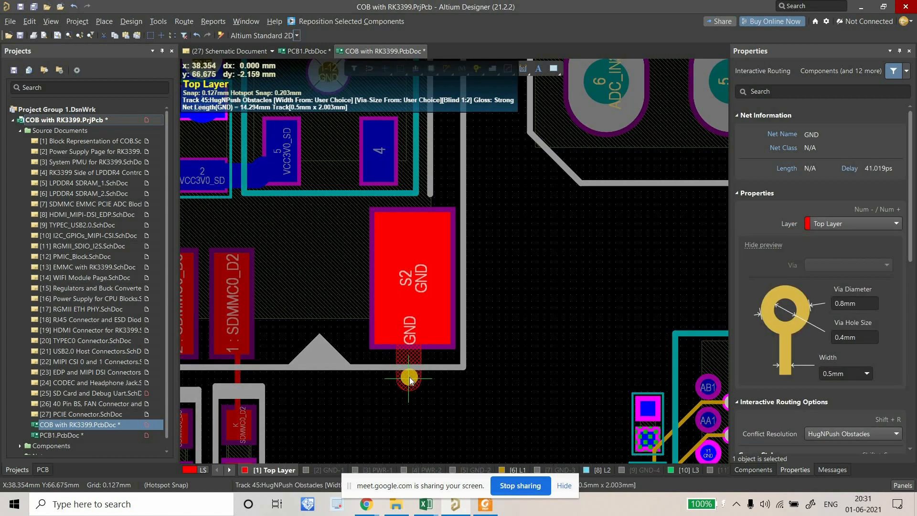
key(Tab)
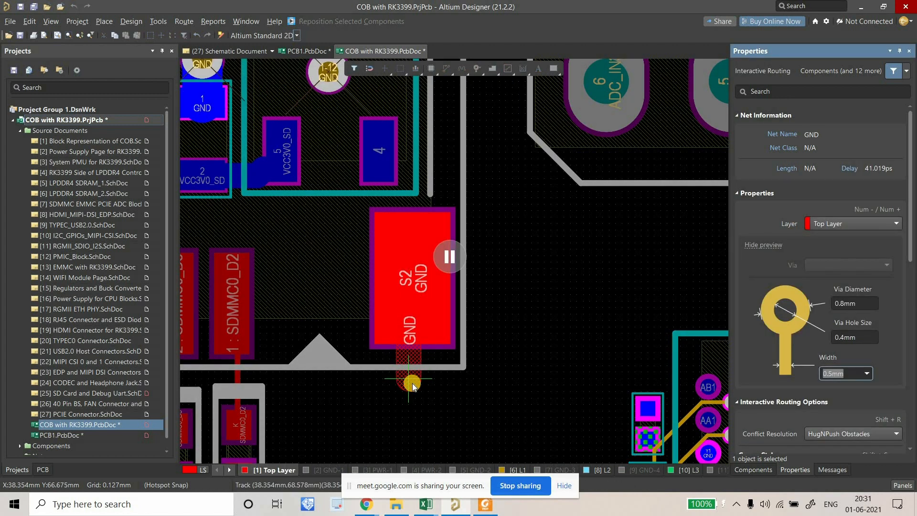
text(0.8mm)
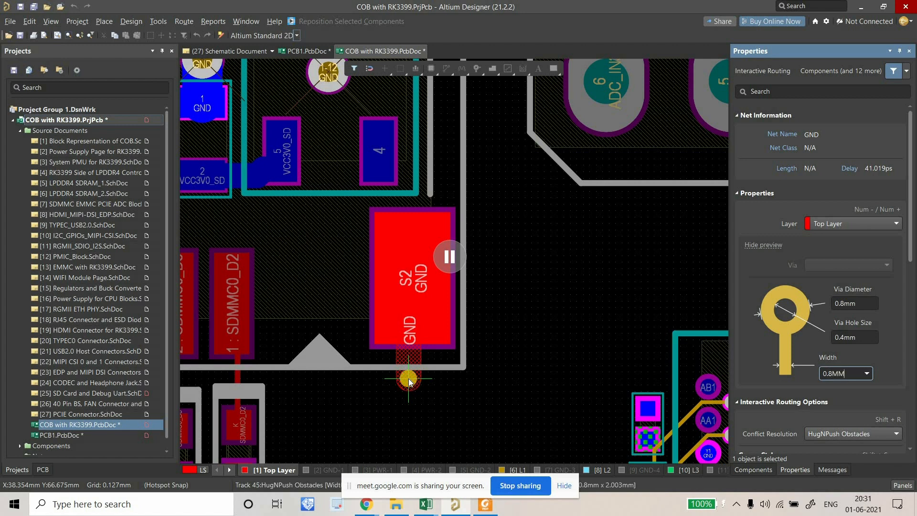
key(Return)
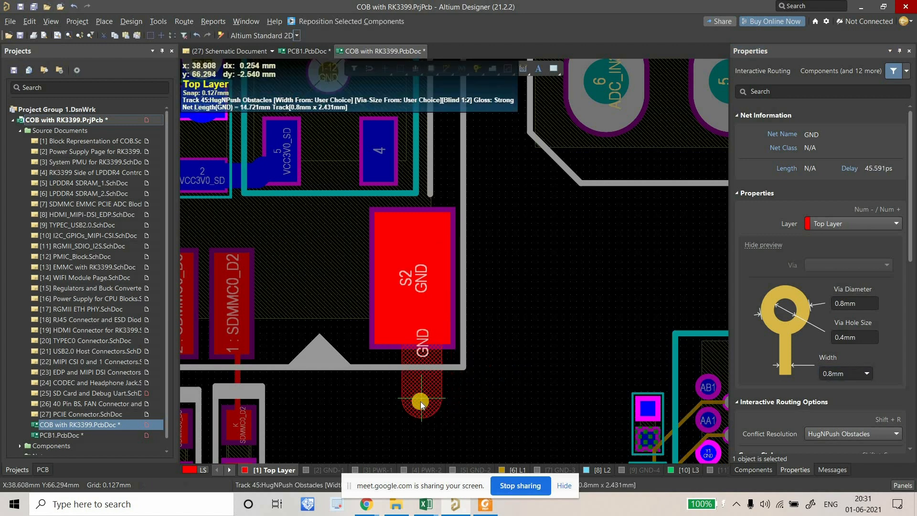
click(420, 401)
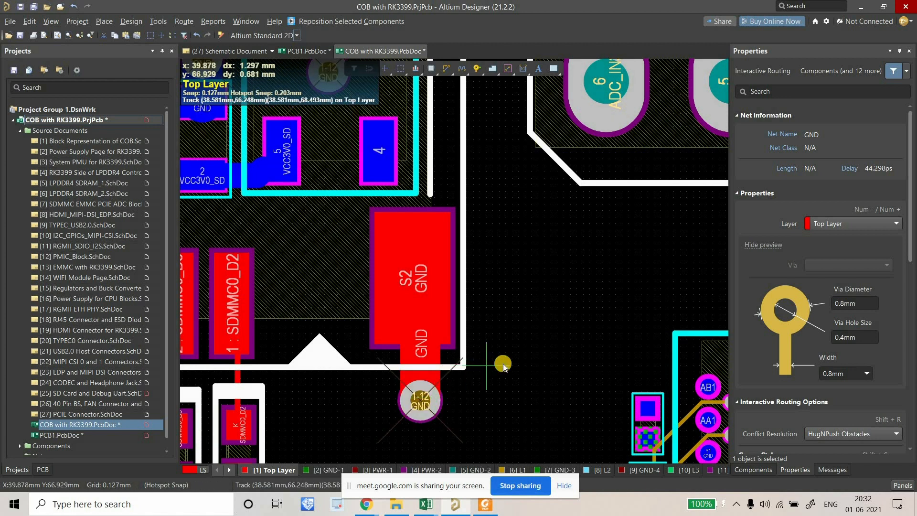
right_click(503, 363)
Route a short track from the S1 GND pad, leaving a GND via.
ctrl+scroll(505, 354, down, 5)
ctrl+scroll(379, 321, up, 3)
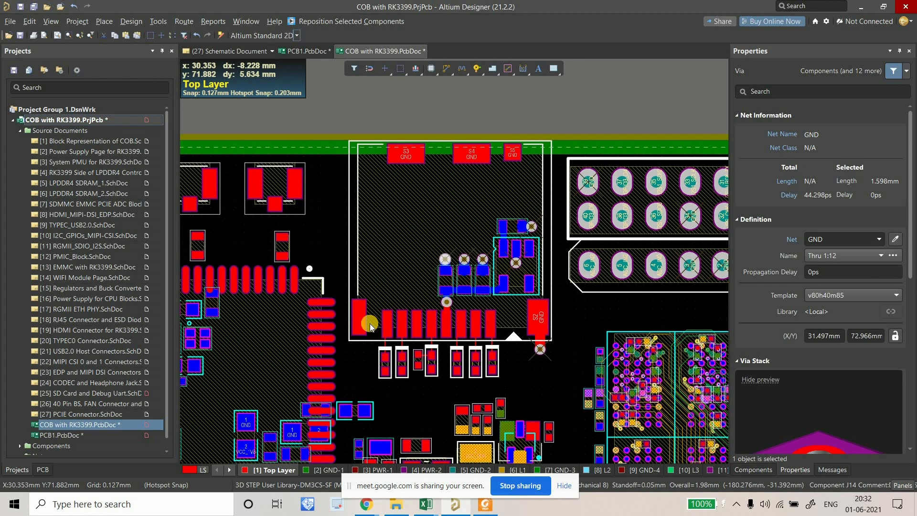
ctrl+scroll(375, 249, up, 3)
click(443, 74)
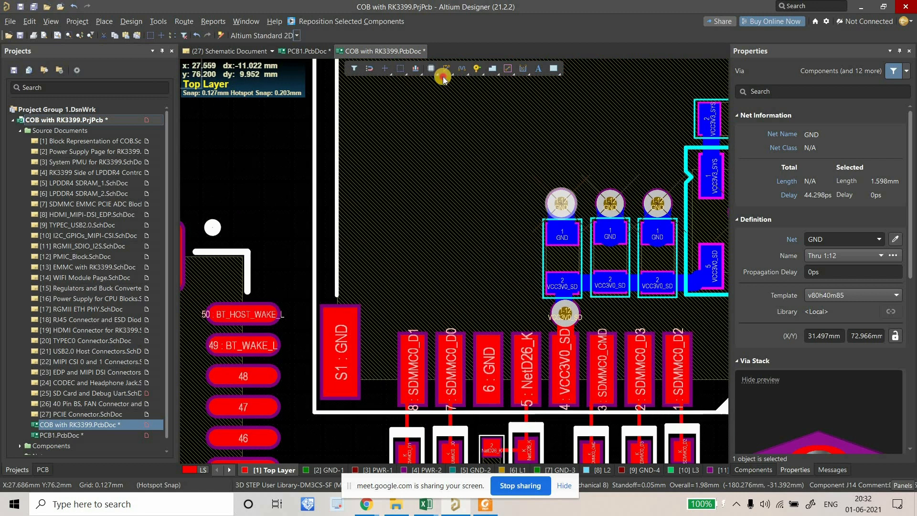
ctrl+scroll(336, 305, up, 3)
click(329, 276)
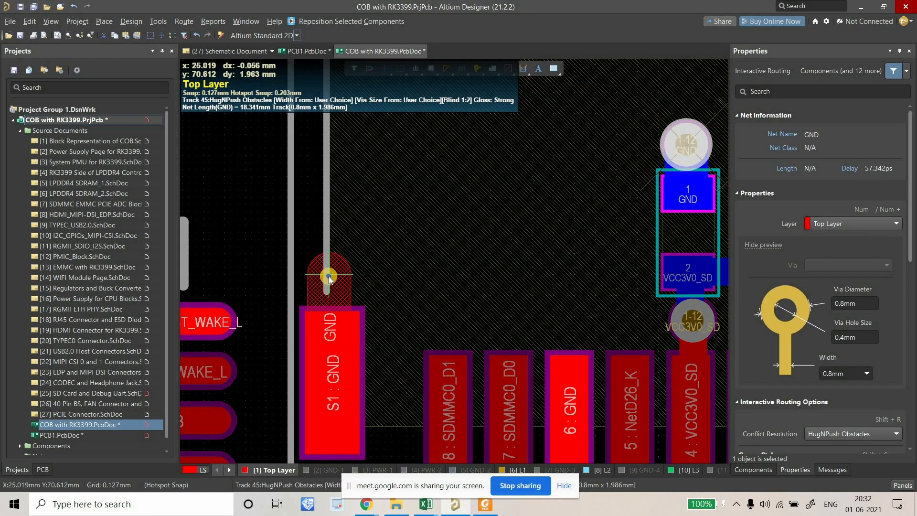
right_click(329, 277)
Route a stub from the S3 GND pad and place a GND via at its end.
right_drag(356, 142, 356, 425)
right_click(384, 69)
right_drag(377, 224, 325, 373)
ctrl+scroll(324, 373, down, 3)
click(445, 72)
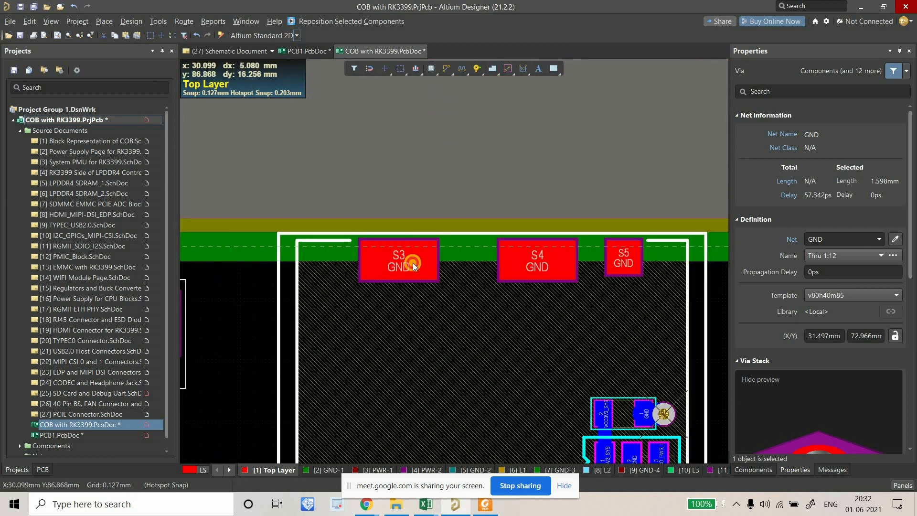
ctrl+scroll(404, 265, up, 2)
click(392, 311)
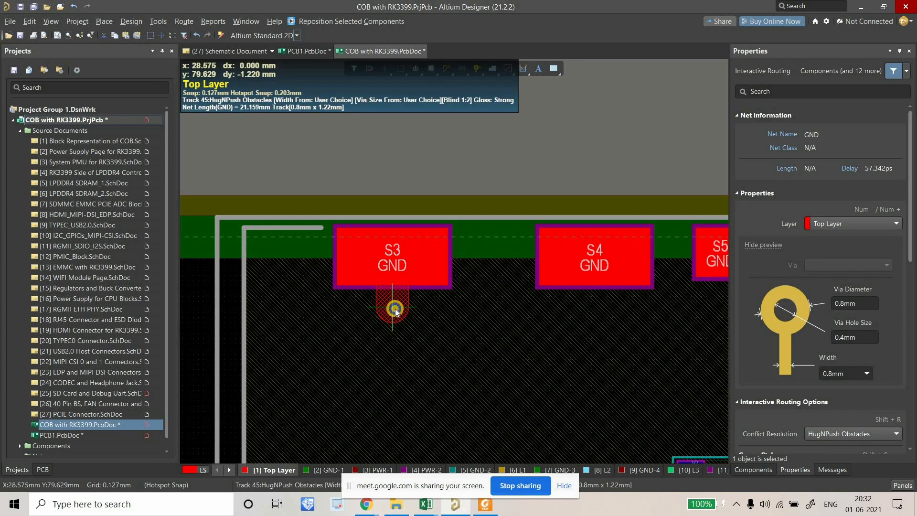
right_click(402, 316)
key(ctrl+v)
click(392, 308)
Route a stub below the S4 GND pad and place a via at its end.
right_drag(362, 280, 238, 260)
click(447, 72)
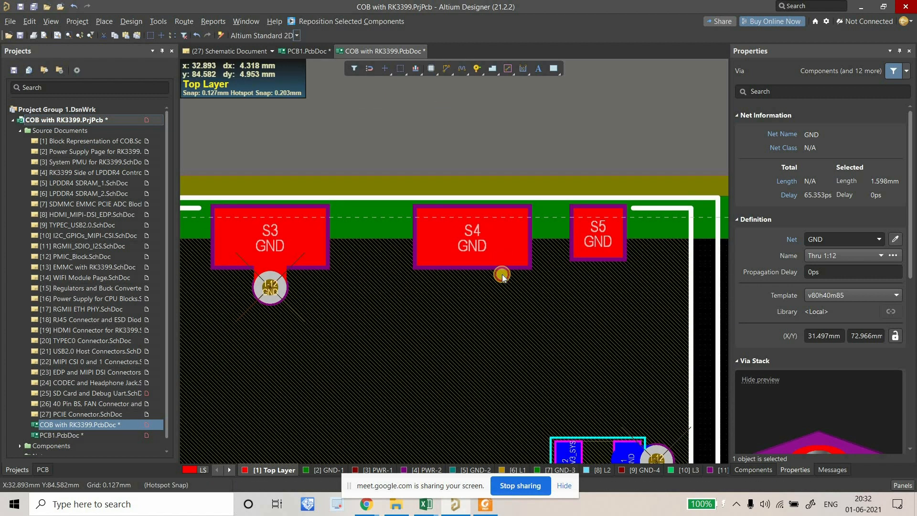
click(472, 274)
click(474, 288)
right_click(474, 288)
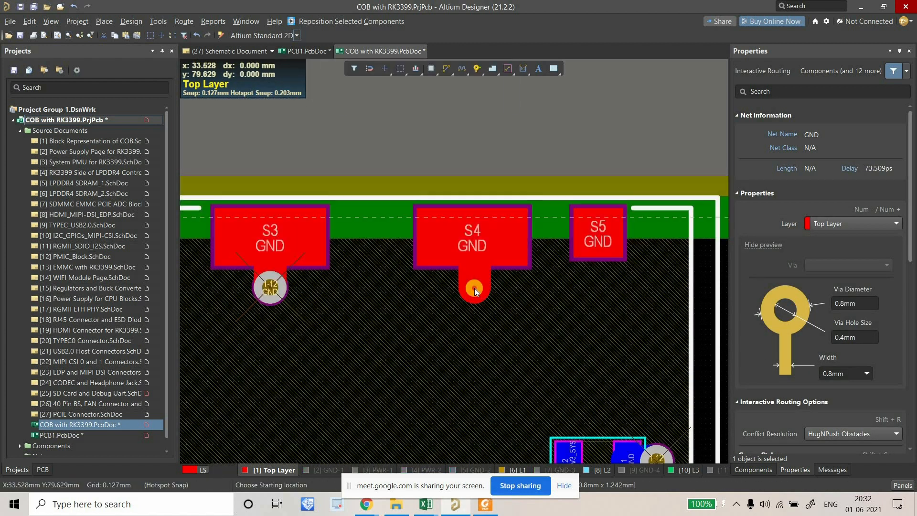
click(596, 236)
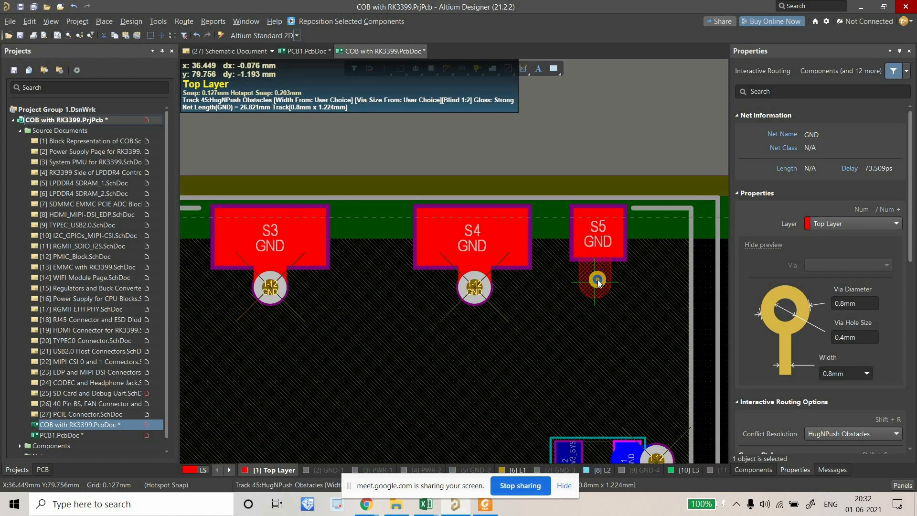
Route a stub below the S5 pad and drop a via at its end.
click(598, 282)
right_click(598, 288)
key(p)
key(v)
click(598, 288)
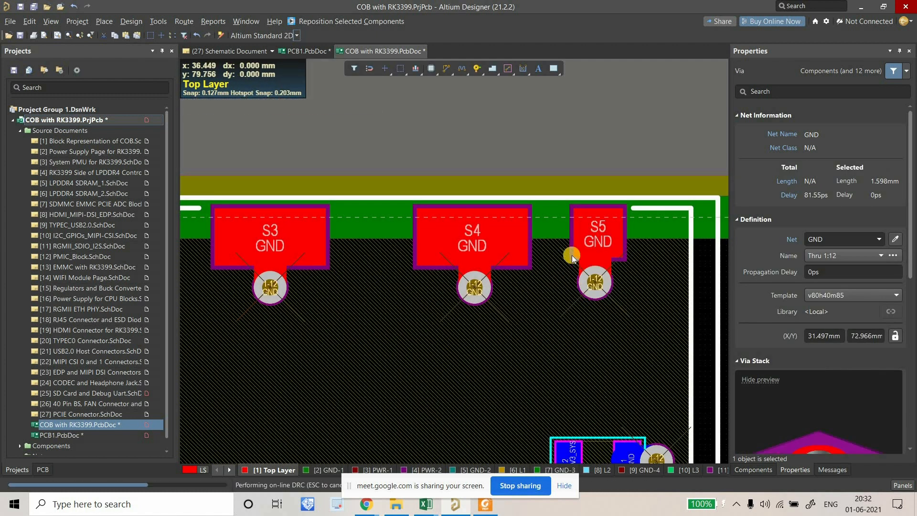
ctrl+scroll(504, 248, down, 3)
ctrl+scroll(455, 277, down, 3)
scroll(480, 293, down, 1)
ctrl+scroll(408, 234, up, 2)
ctrl+scroll(344, 236, down, 1)
ctrl+scroll(382, 296, down, 2)
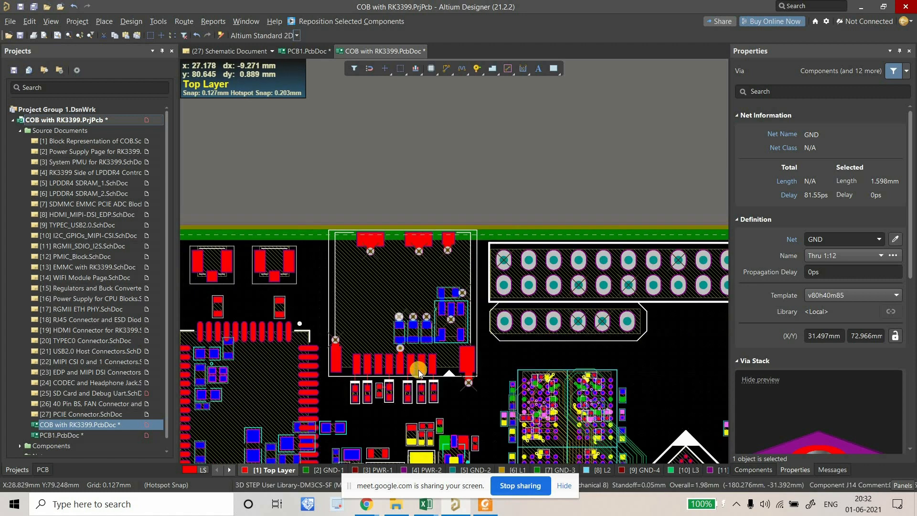
drag(477, 404, 351, 267)
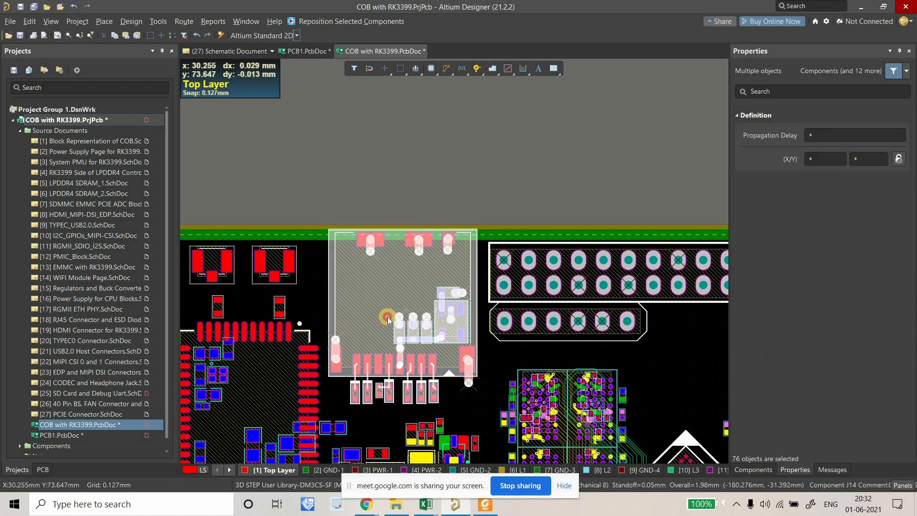
drag(387, 319, 458, 279)
key(Return)
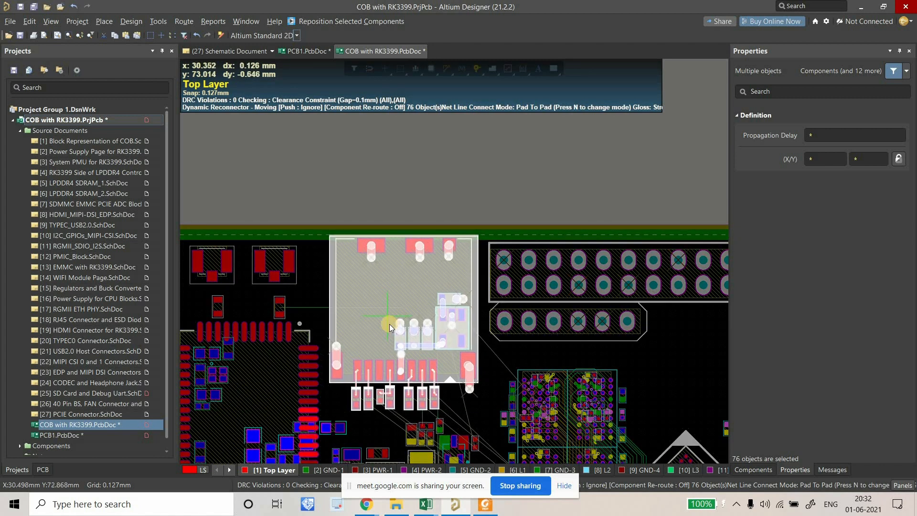
click(389, 325)
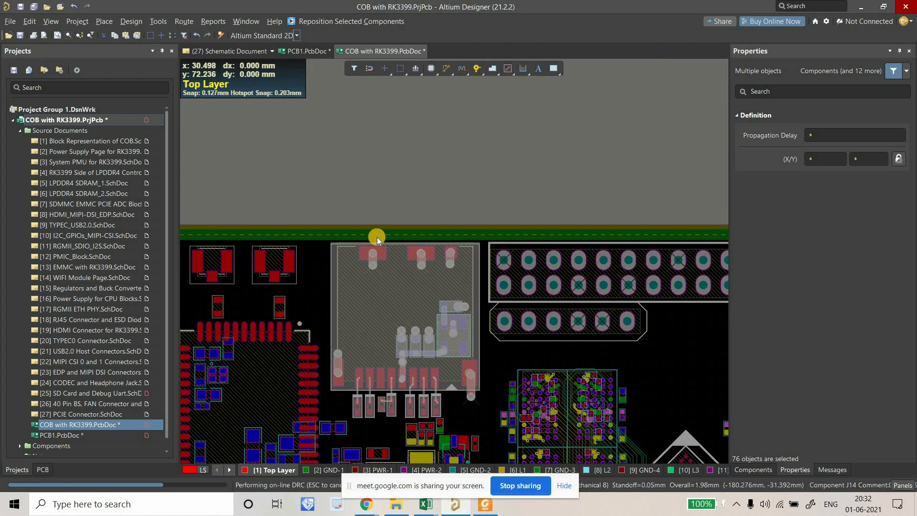
ctrl+scroll(381, 242, up, 2)
ctrl+scroll(376, 260, down, 3)
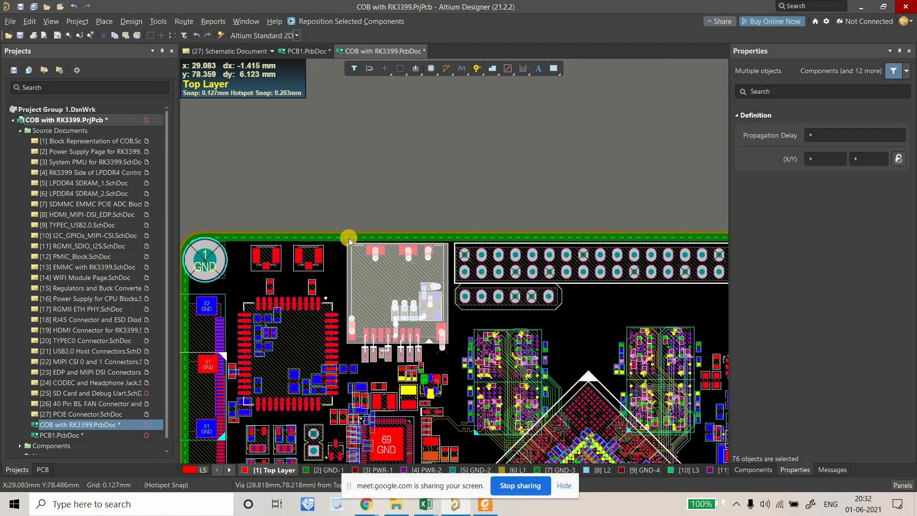
ctrl+scroll(420, 234, up, 3)
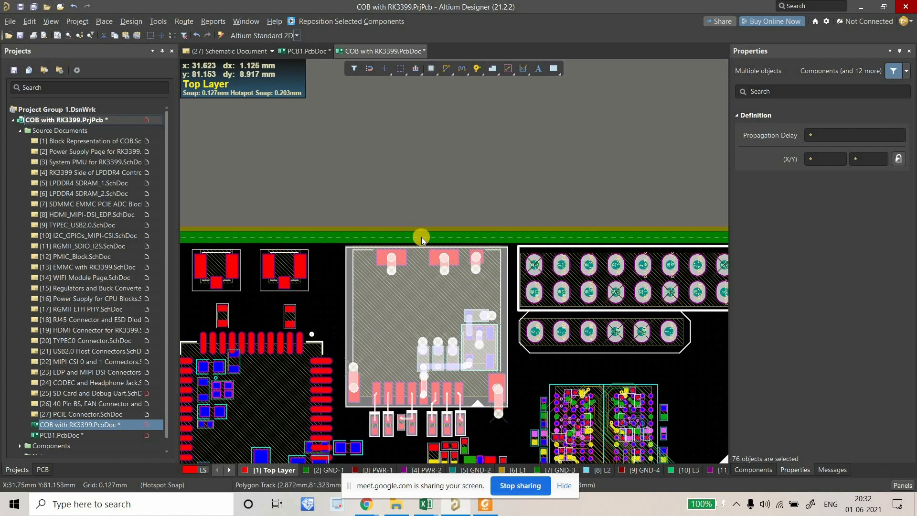
right_drag(535, 370, 520, 327)
click(482, 362)
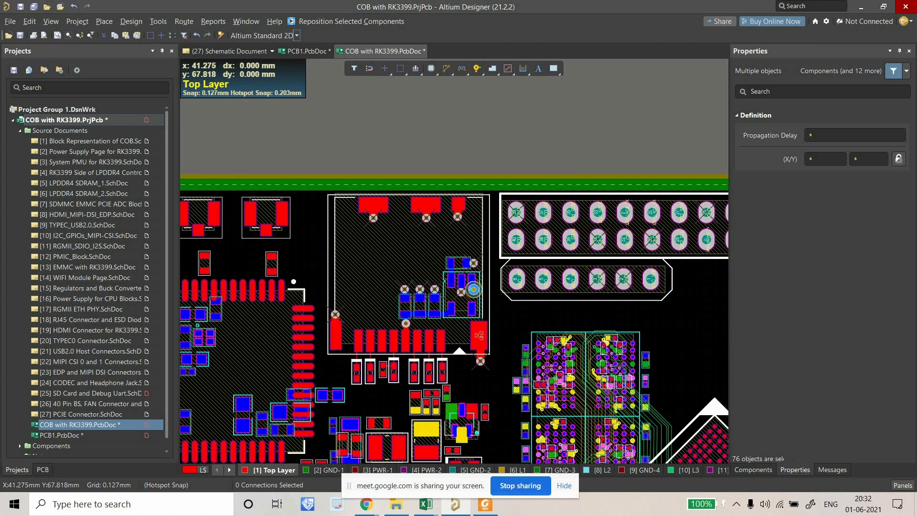
right_drag(468, 383, 444, 305)
ctrl+scroll(452, 253, down, 2)
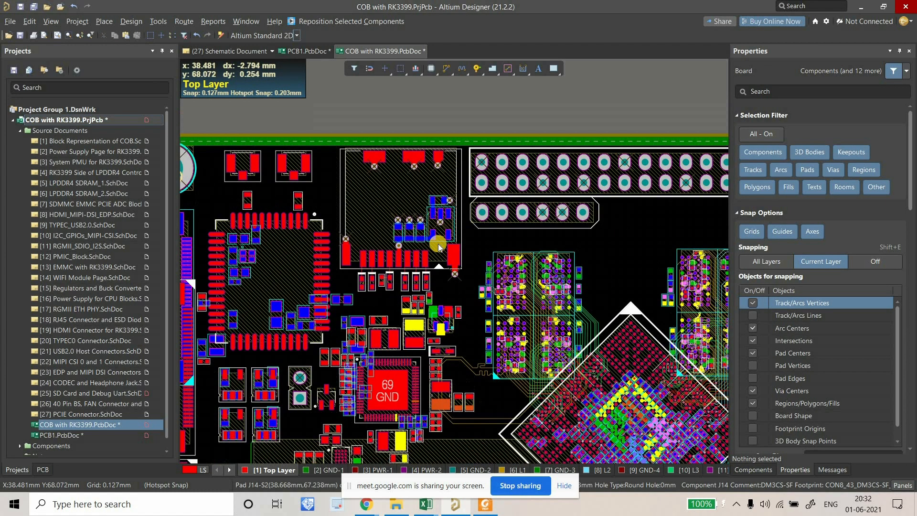
Create 0.127mm Keep-Out Layer lines from the board shape, including cutouts.
click(139, 26)
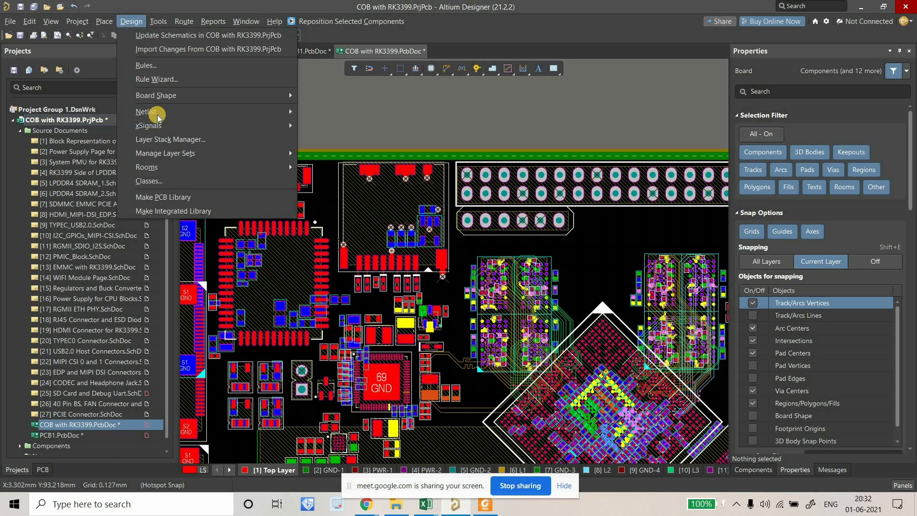
mouse_move(162, 95)
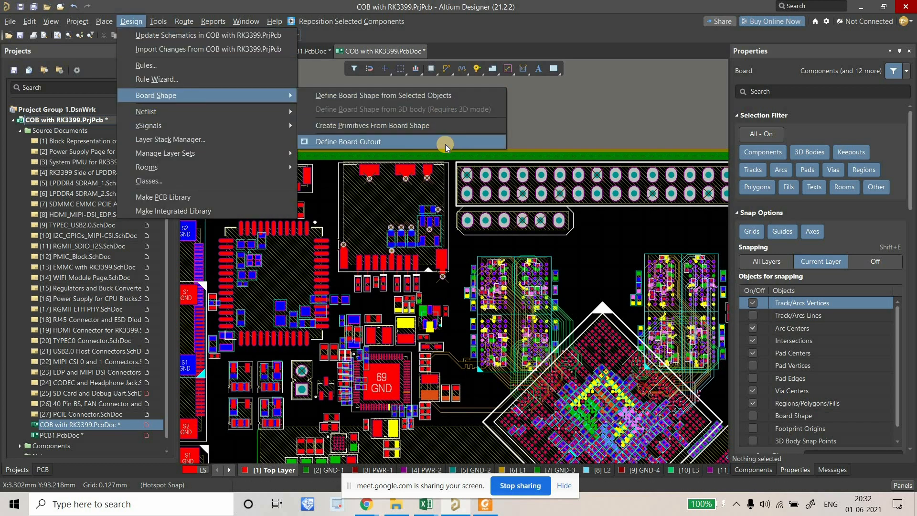
click(356, 125)
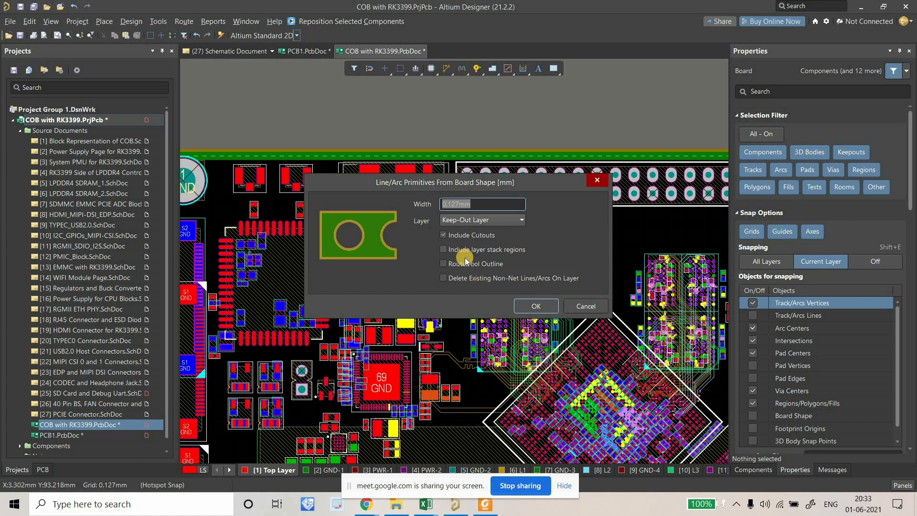
click(539, 310)
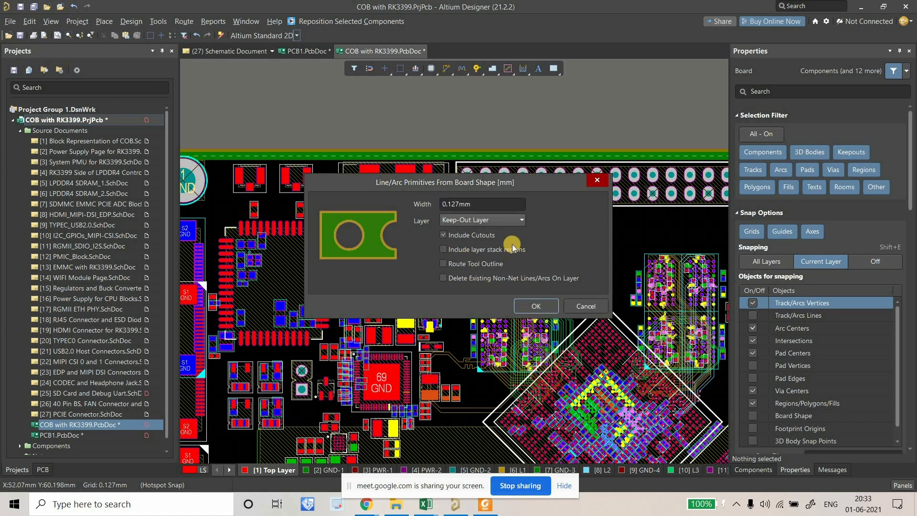
ctrl+scroll(426, 235, down, 2)
ctrl+scroll(289, 198, up, 8)
Move mounting hole MH2 slightly right to 3.612 mm, 77.851 mm.
drag(309, 231, 327, 252)
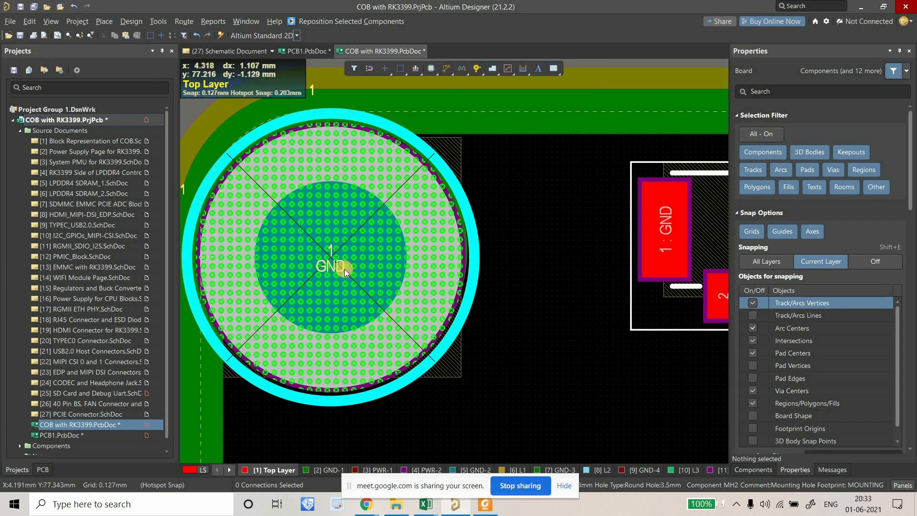
ctrl+scroll(345, 270, down, 5)
click(360, 285)
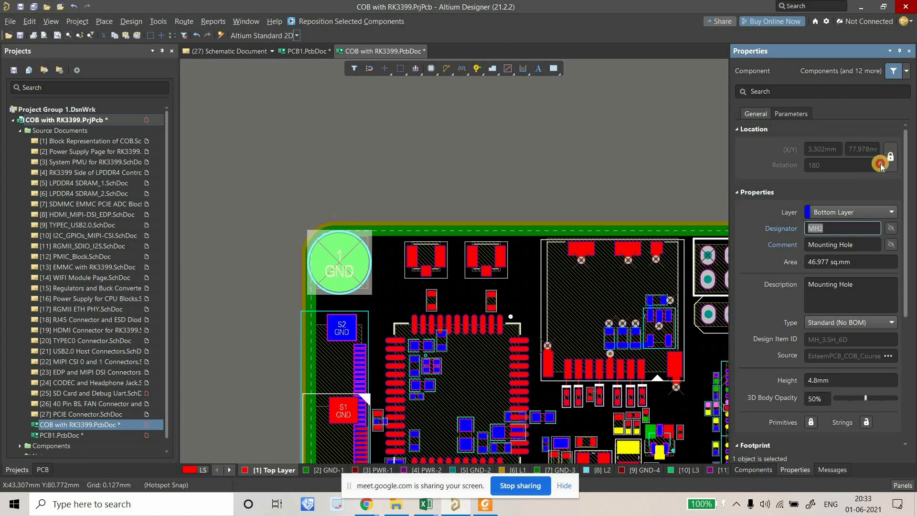
ctrl+scroll(420, 270, up, 2)
ctrl+scroll(290, 266, up, 2)
drag(282, 244, 285, 242)
ctrl+scroll(328, 264, down, 3)
click(328, 264)
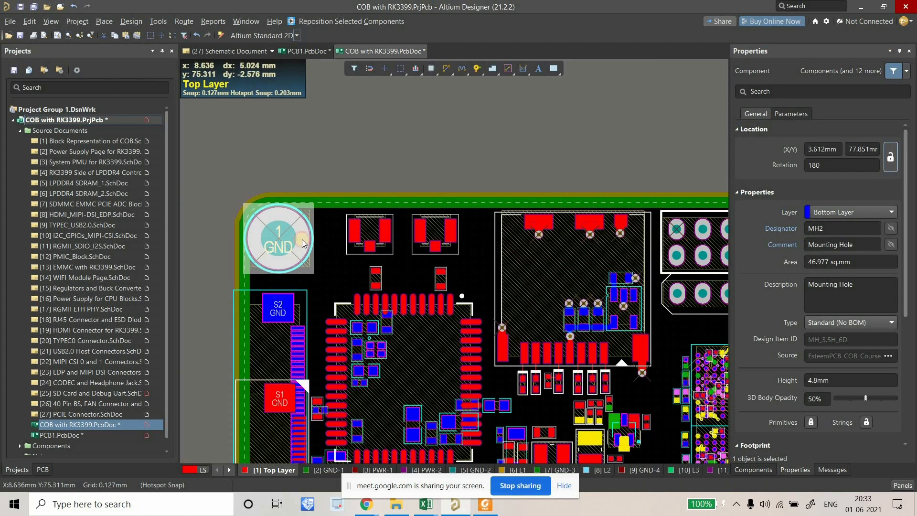
Zoom in on the small two-pad parts below the SD connector.
ctrl+scroll(253, 245, down, 3)
ctrl+scroll(254, 245, down, 3)
ctrl+scroll(243, 358, up, 3)
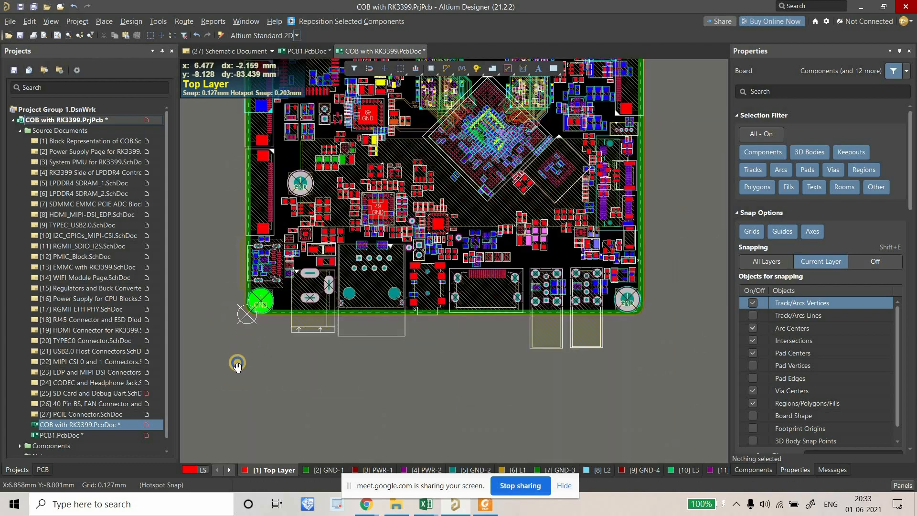
right_drag(301, 284, 274, 364)
right_drag(402, 192, 377, 264)
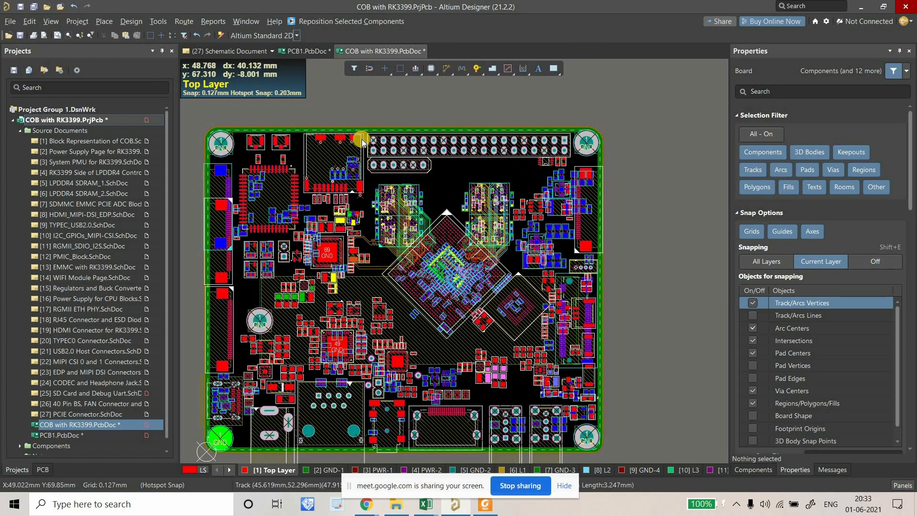
ctrl+scroll(259, 122, up, 2)
ctrl+scroll(379, 136, up, 2)
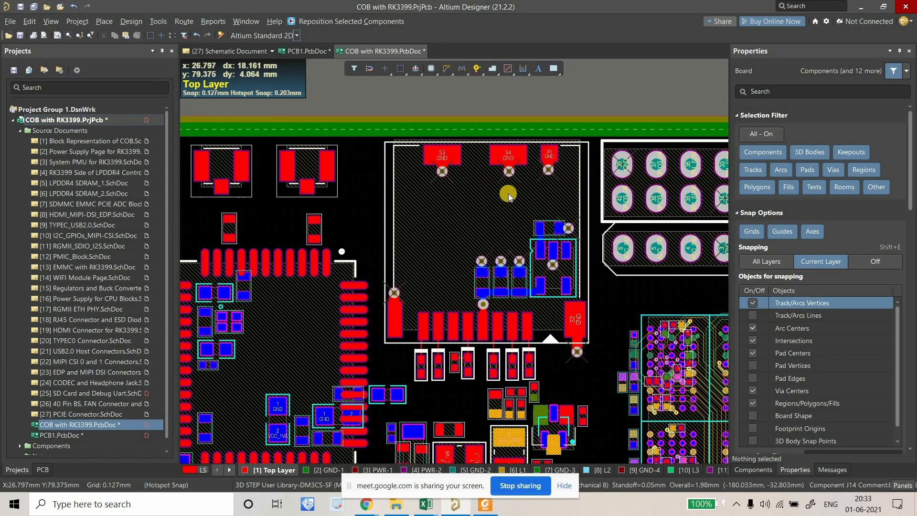
ctrl+scroll(428, 210, up, 3)
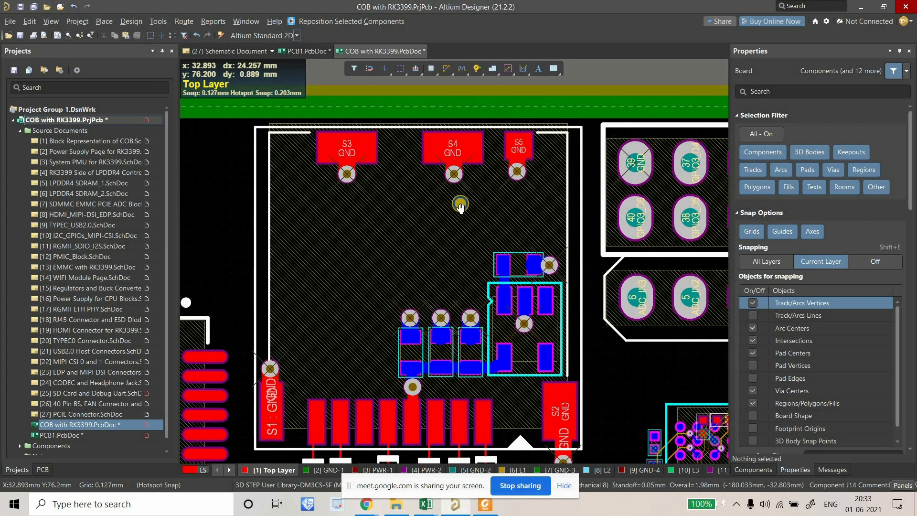
ctrl+scroll(414, 205, down, 2)
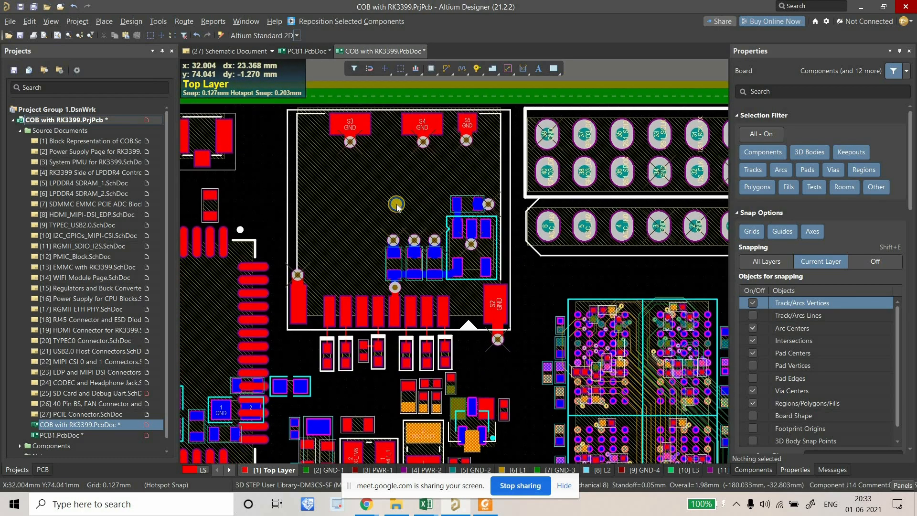
ctrl+scroll(336, 380, up, 5)
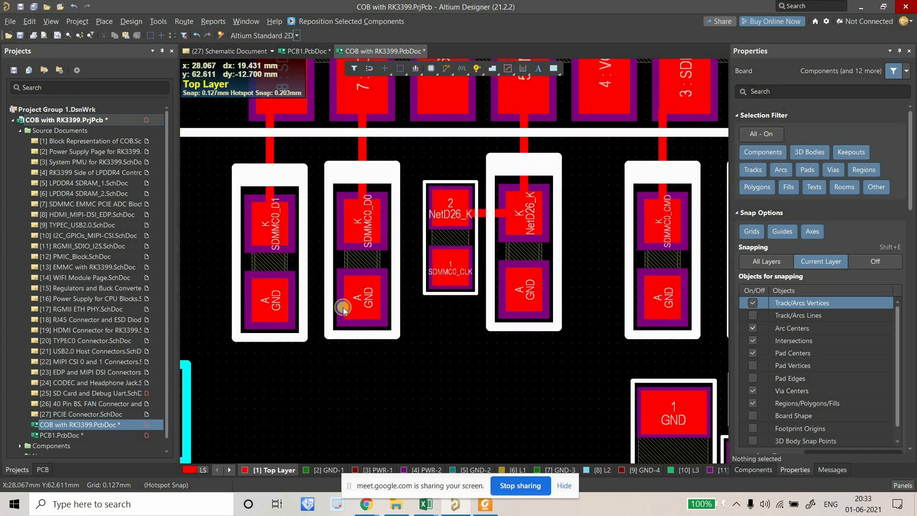
click(440, 77)
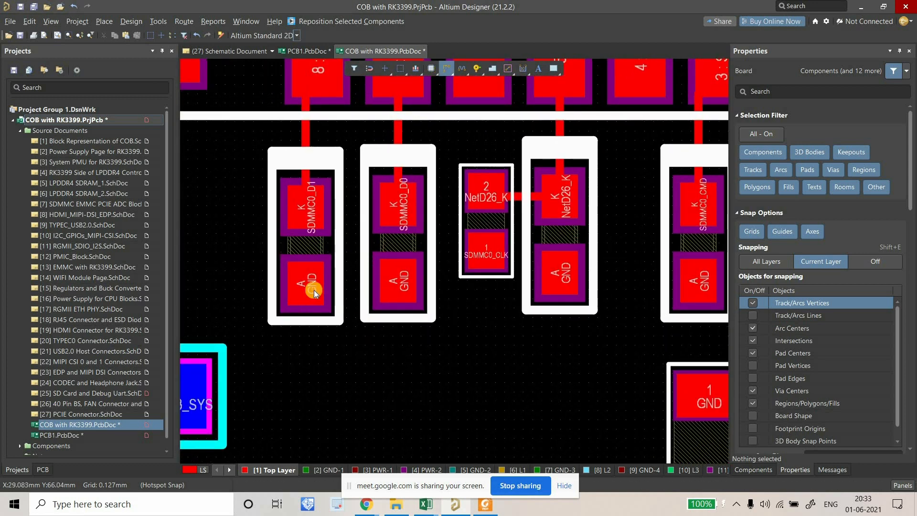
click(306, 342)
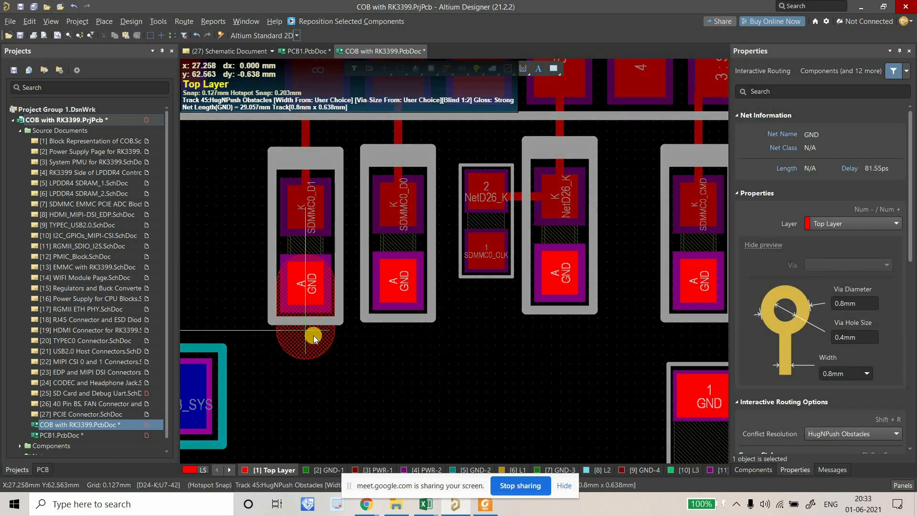
key(Tab)
text(0)
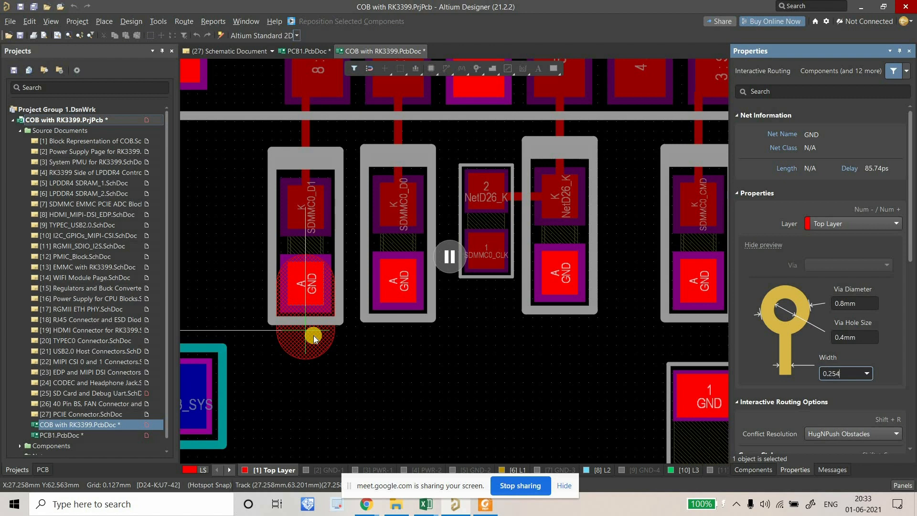
key(Return)
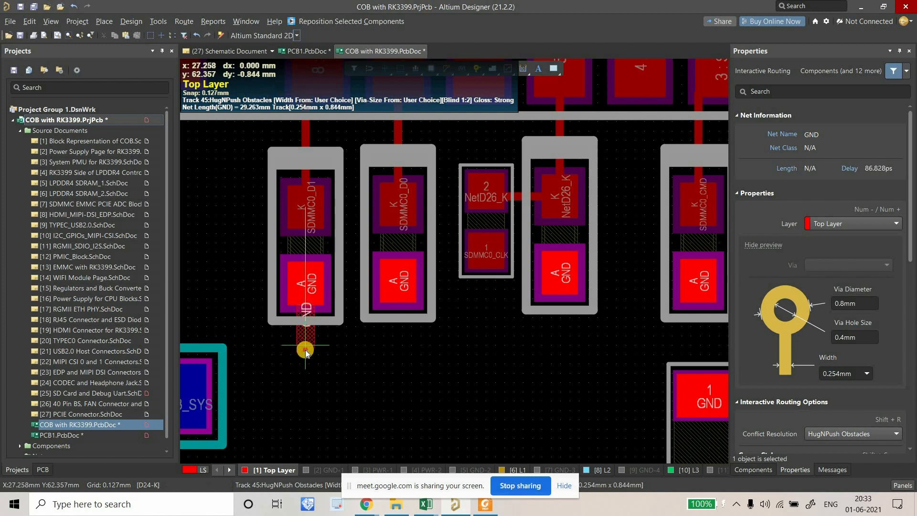
click(305, 350)
right_click(331, 346)
right_click(330, 346)
ctrl+scroll(322, 337, down, 2)
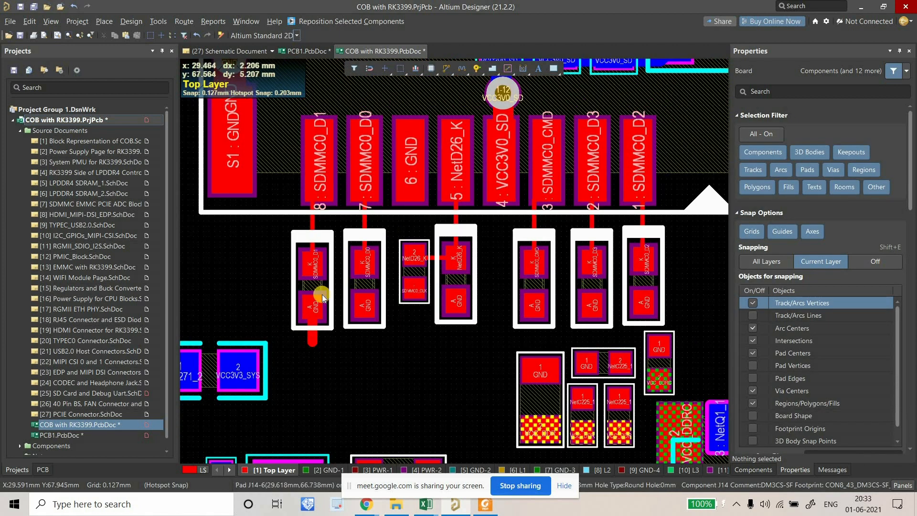
ctrl+scroll(334, 361, up, 2)
key(p)
key(v)
click(312, 339)
right_click(375, 357)
right_drag(375, 358, 355, 366)
click(444, 73)
click(368, 276)
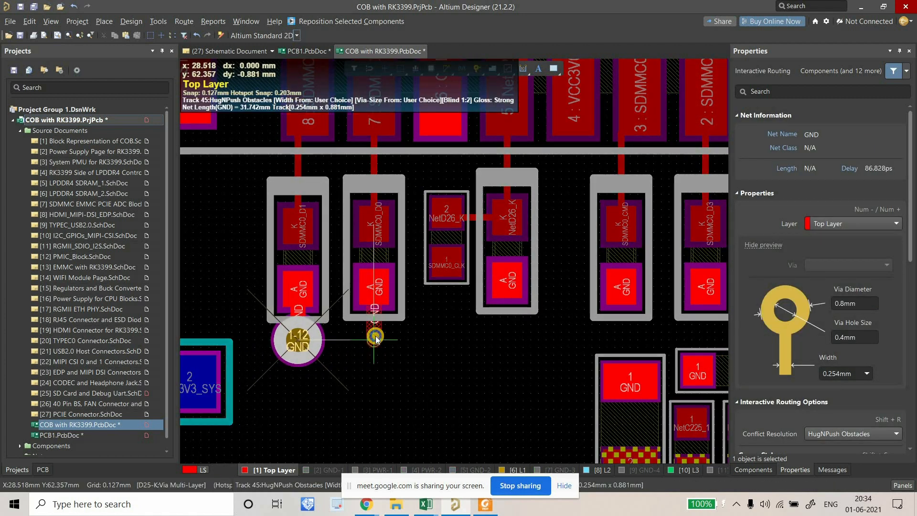
key(KP_Divide)
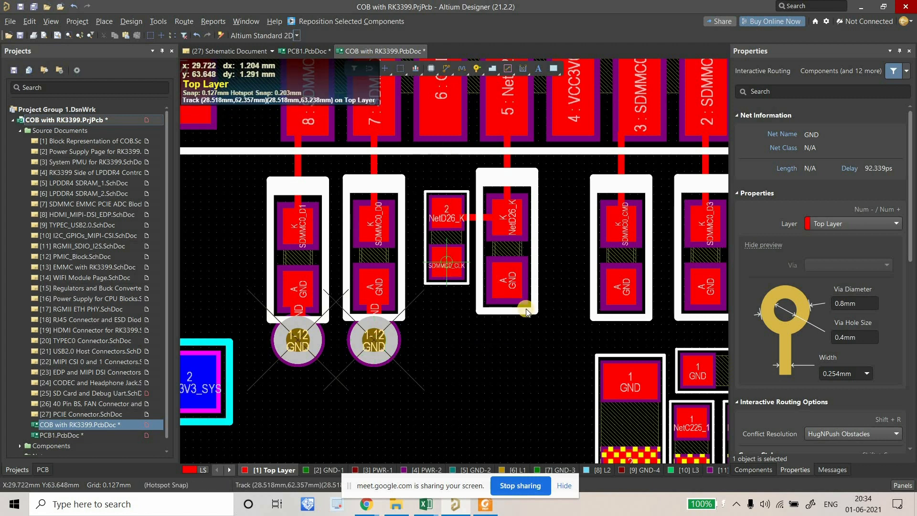
click(506, 289)
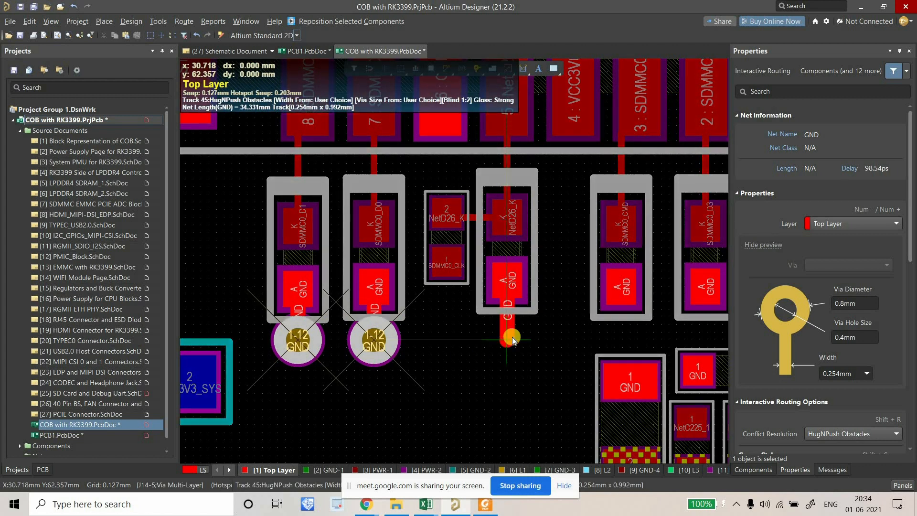
key(KP_Divide)
right_drag(530, 300, 375, 305)
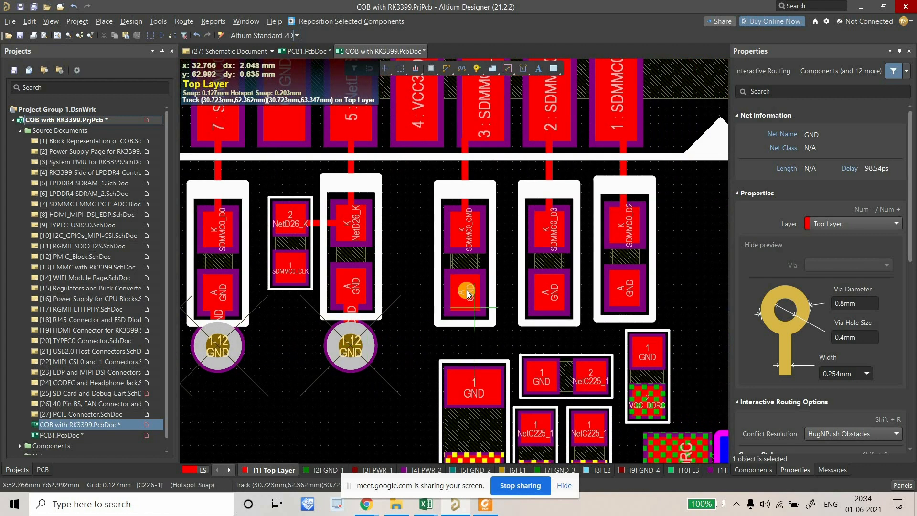
click(465, 292)
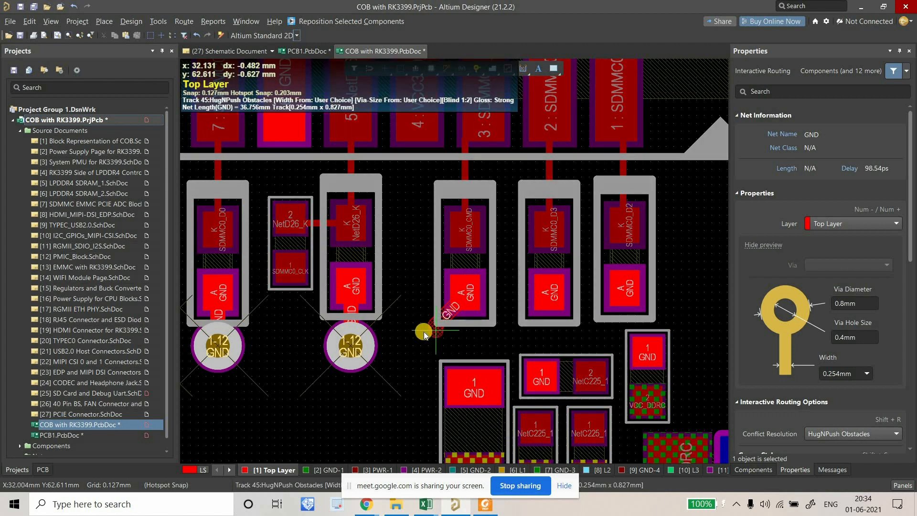
key(KP_Divide)
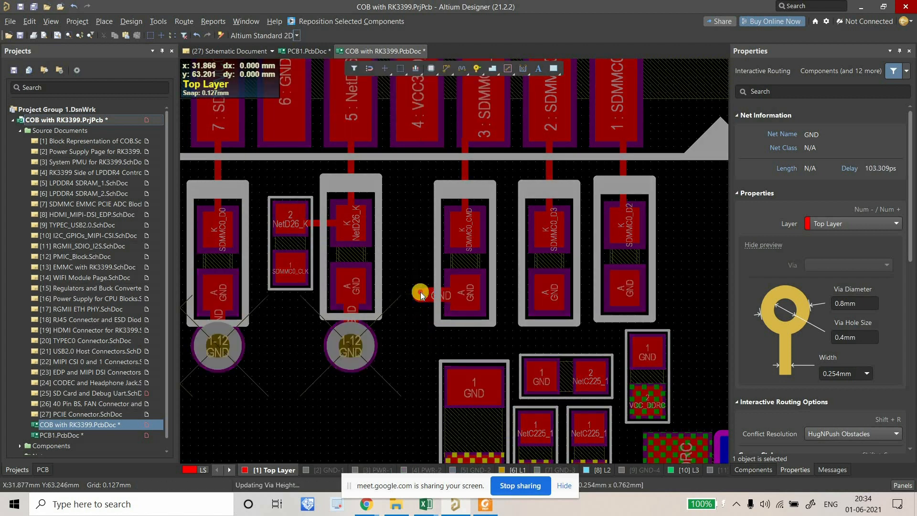
click(540, 296)
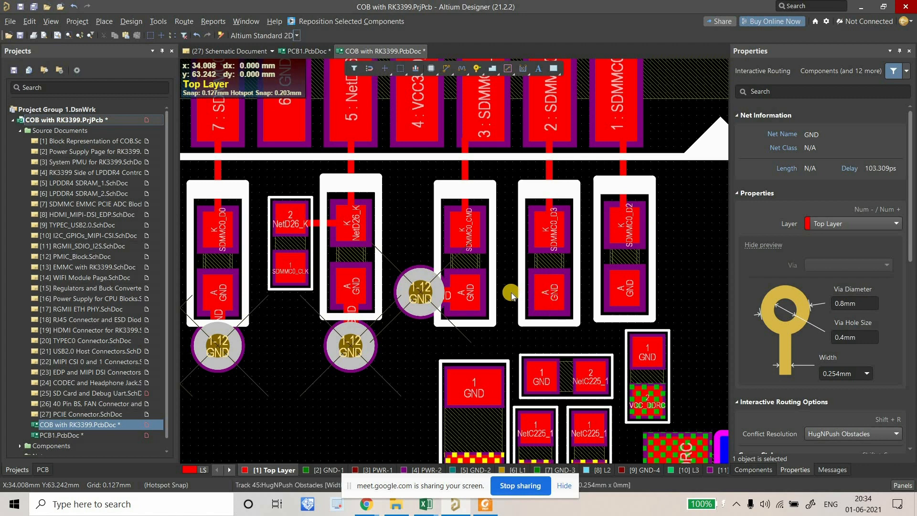
click(515, 295)
key(2)
click(514, 294)
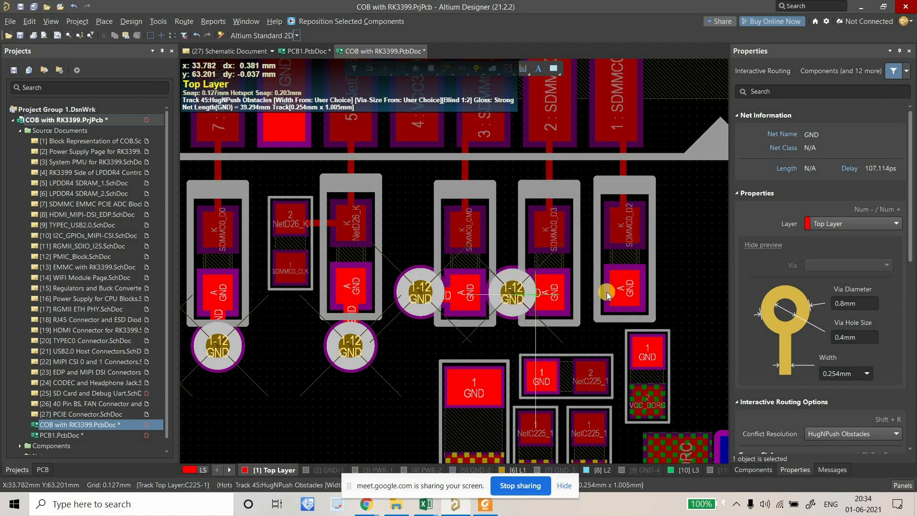
click(625, 292)
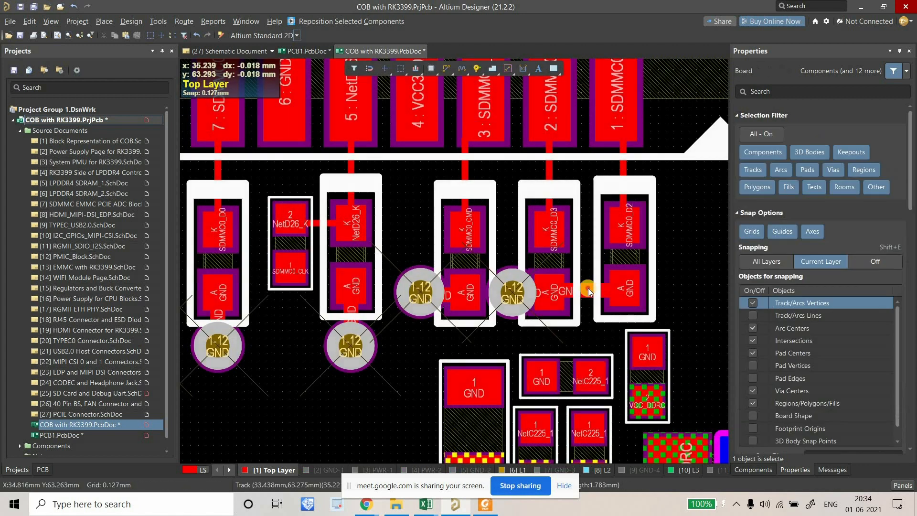
key(2)
click(590, 292)
right_click(609, 293)
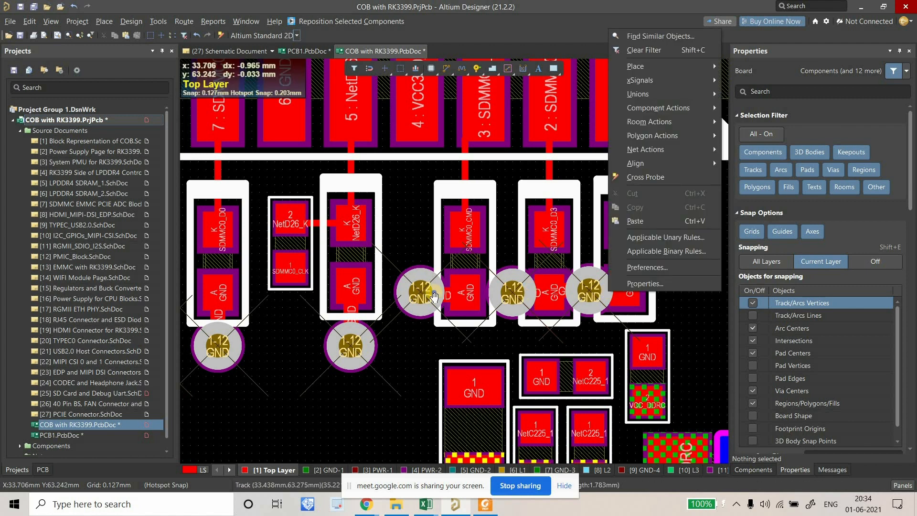
right_drag(533, 290, 431, 295)
ctrl+scroll(433, 293, down, 2)
ctrl+scroll(486, 295, down, 2)
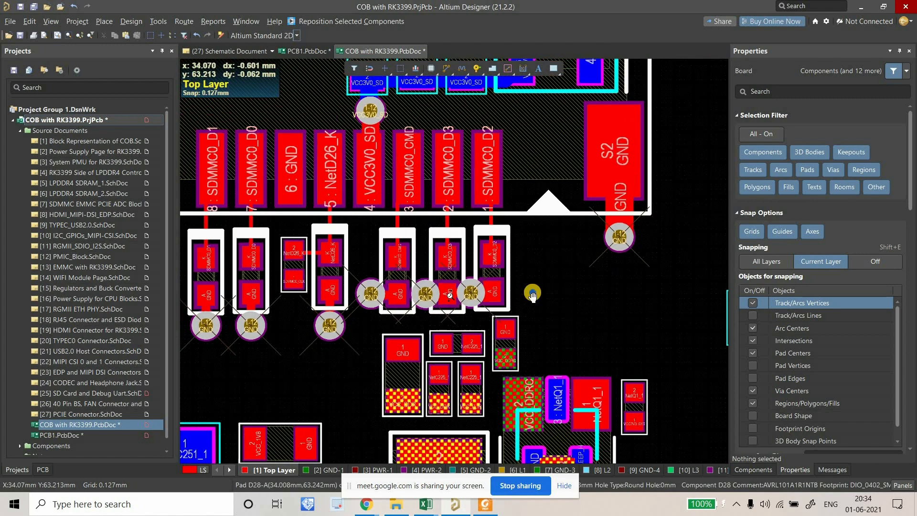
right_drag(399, 293, 388, 314)
ctrl+scroll(524, 303, up, 4)
ctrl+scroll(516, 287, up, 2)
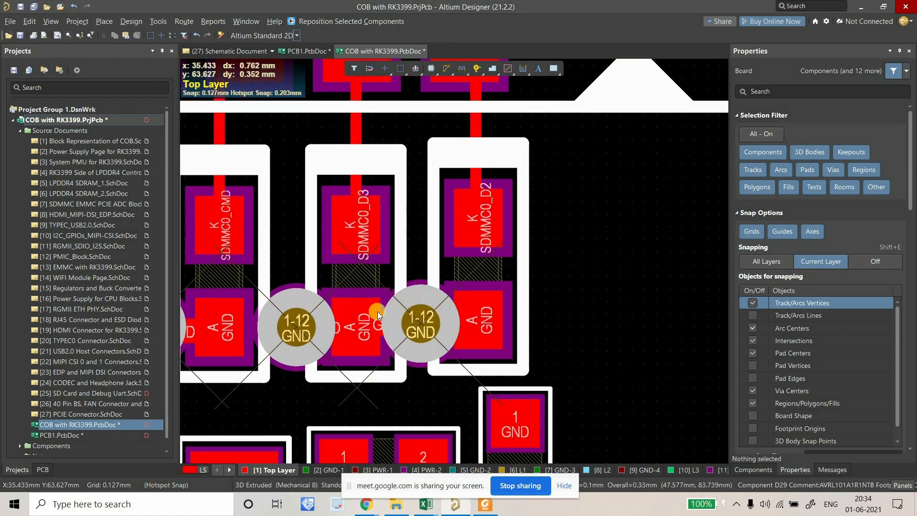
ctrl+scroll(555, 333, down, 8)
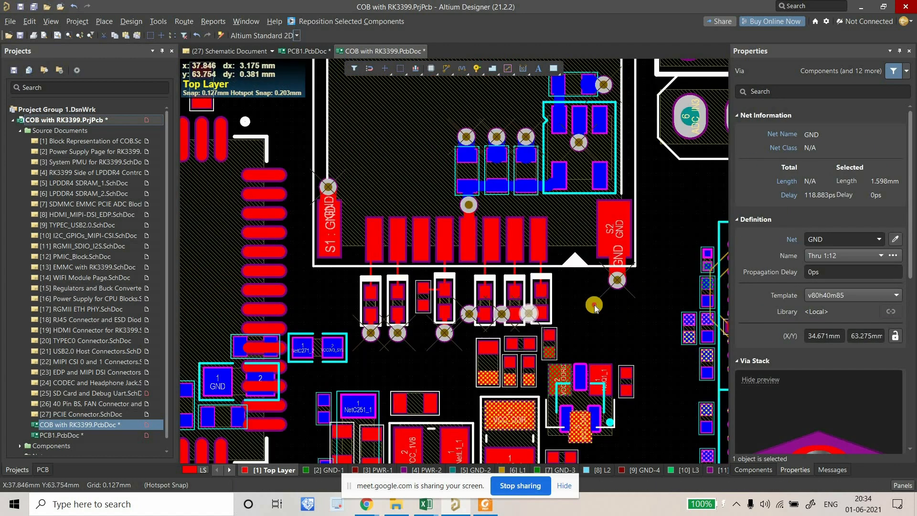
click(595, 305)
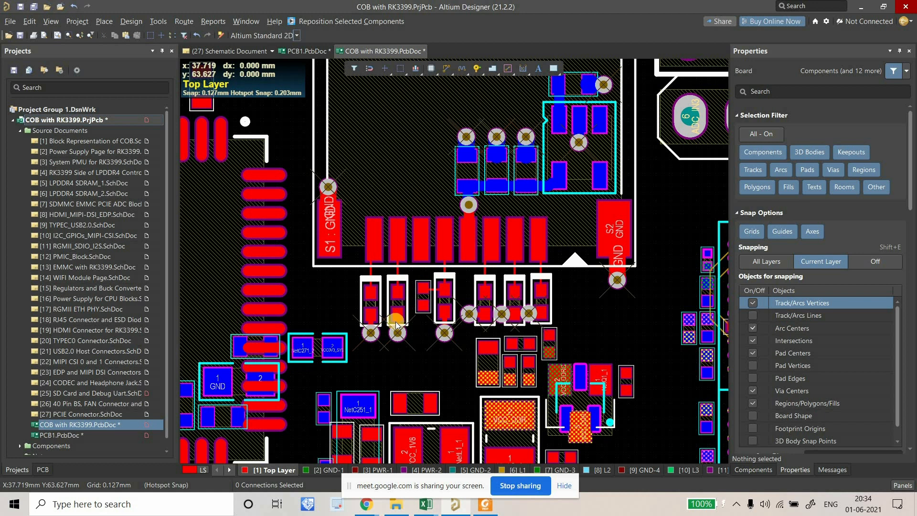
ctrl+scroll(396, 320, down, 3)
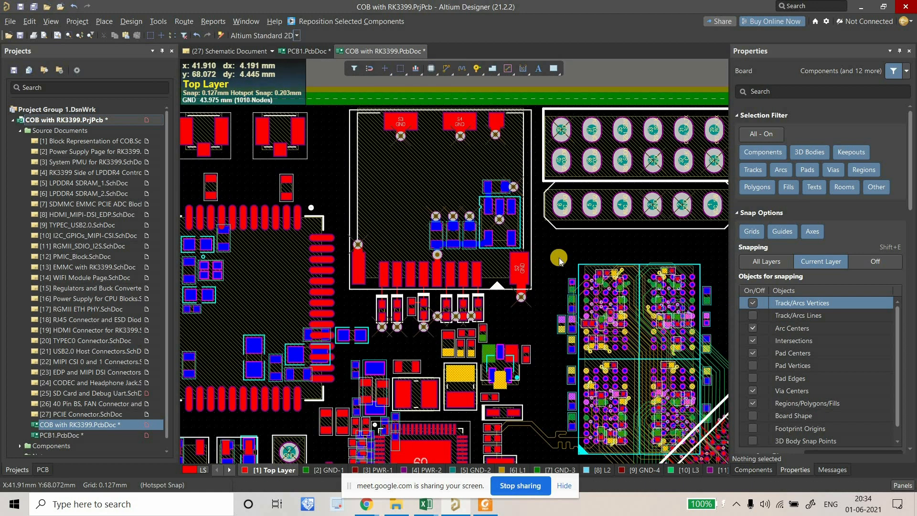
right_drag(534, 258, 526, 259)
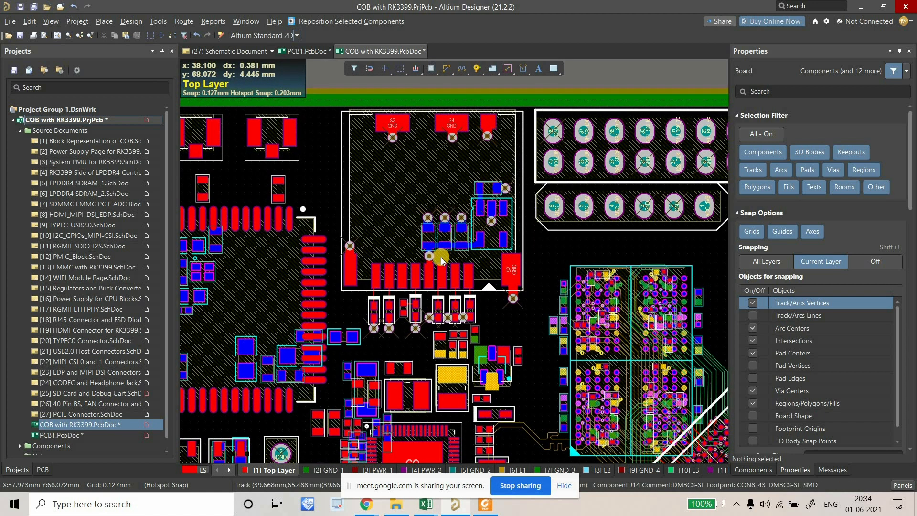
right_drag(429, 284, 380, 212)
ctrl+scroll(382, 221, down, 2)
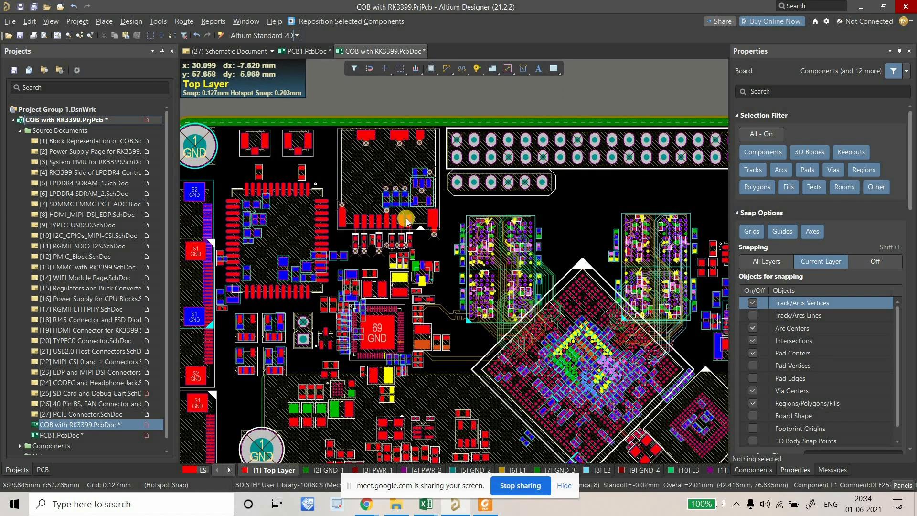
ctrl+scroll(368, 221, down, 3)
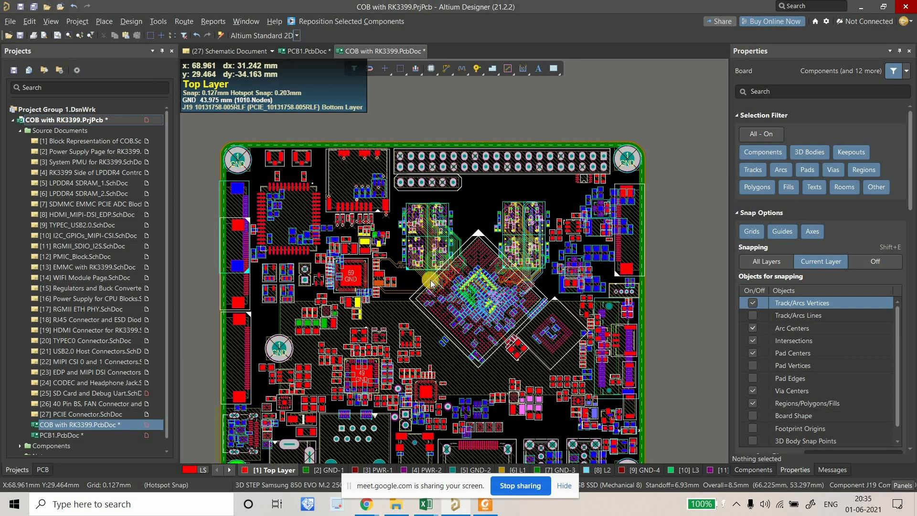
ctrl+scroll(370, 269, up, 3)
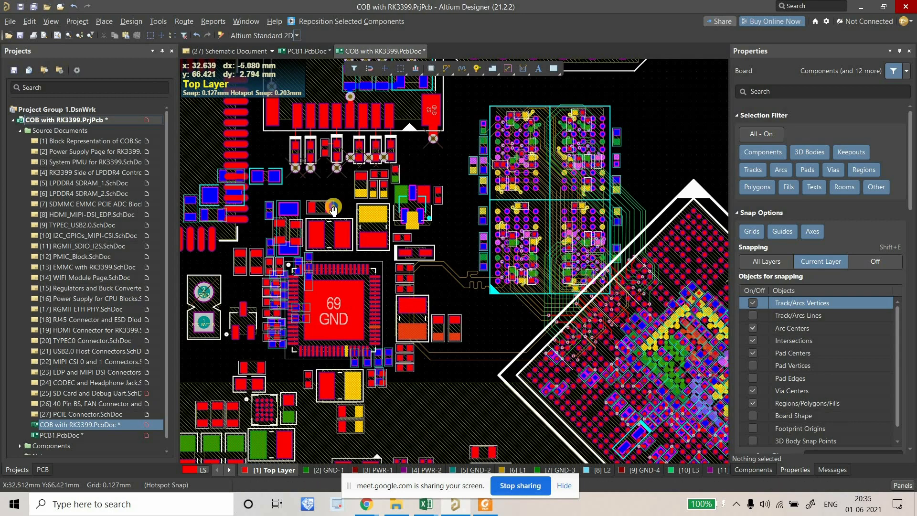
scroll(335, 133, up, 2)
ctrl+scroll(322, 139, down, 2)
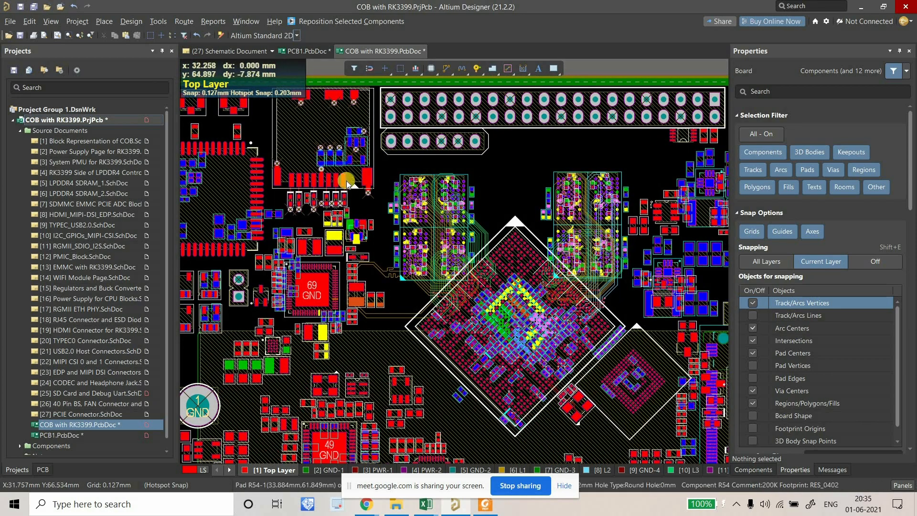
ctrl+scroll(334, 184, up, 1)
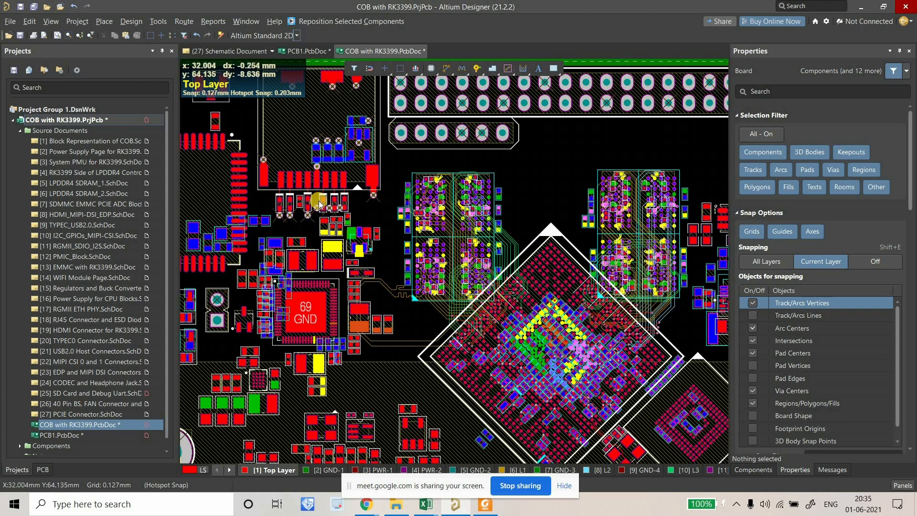
ctrl+scroll(320, 204, down, 1)
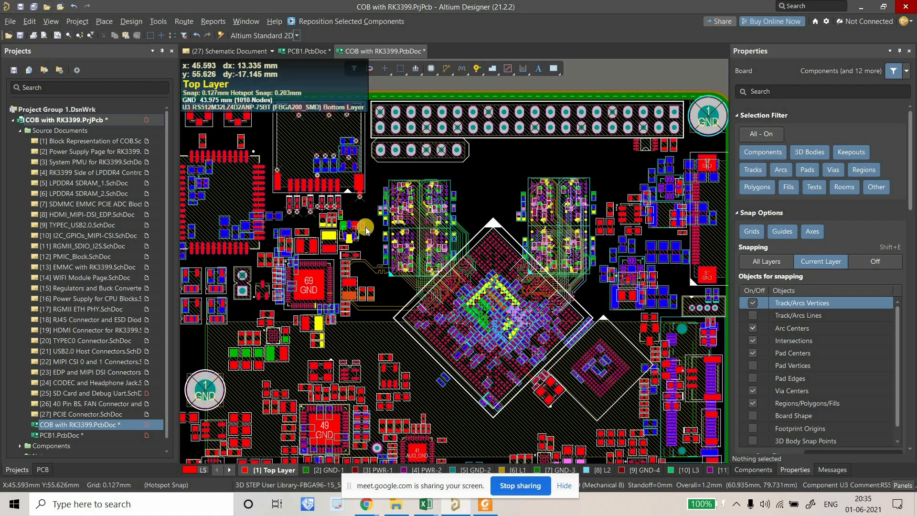
ctrl+scroll(435, 260, down, 2)
right_drag(435, 260, 464, 182)
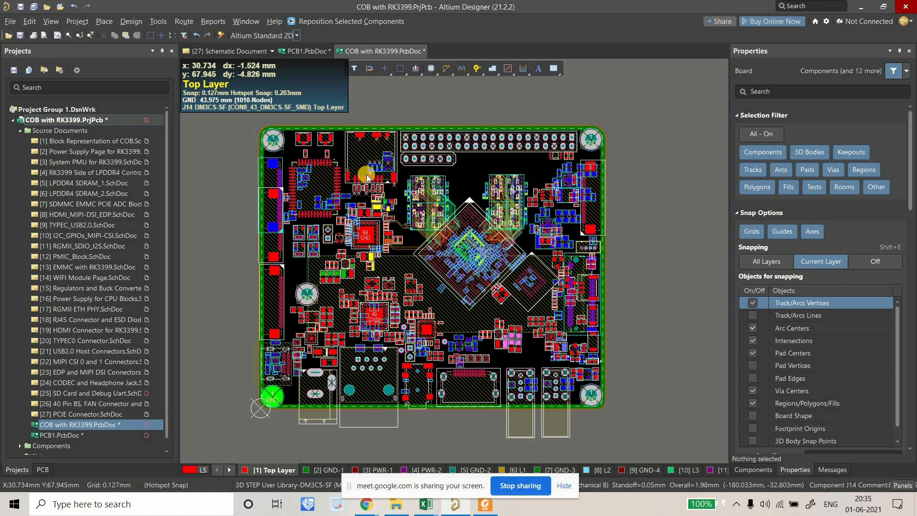
In DAYWISE NOTES, merge and centre A1:E1 and fill that format down to about row 26.
mouse_move(434, 502)
click(359, 454)
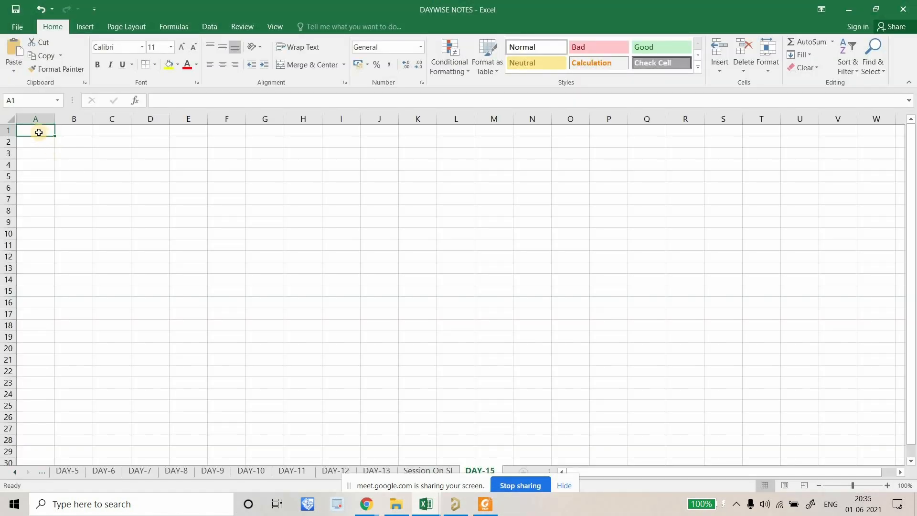
drag(41, 133, 193, 131)
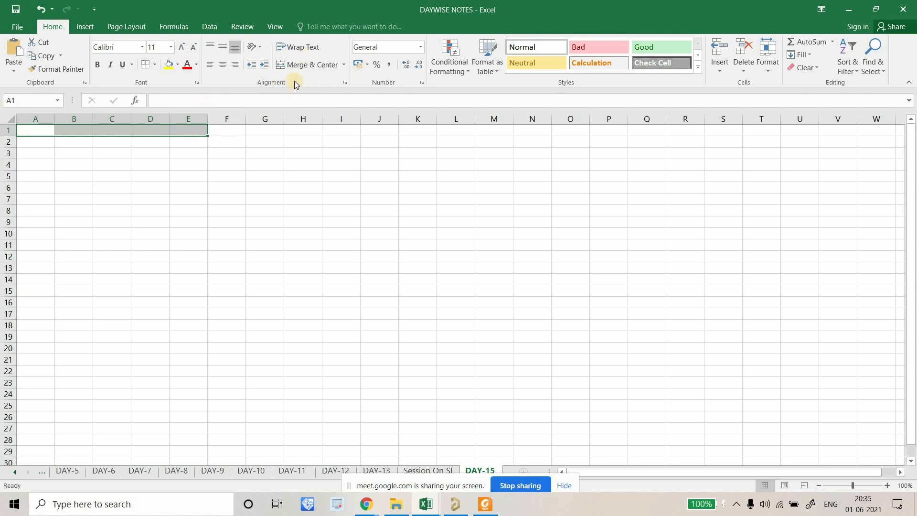
key(alt+h)
key(m)
key(c)
drag(209, 137, 179, 419)
Enter the first step note, Block Wise Layout, in A1.
double_click(65, 131)
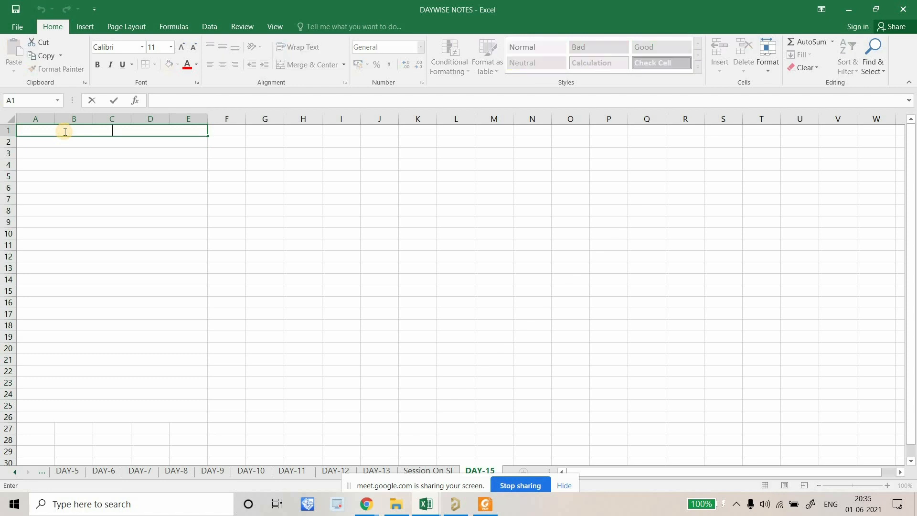
key(Caps_Lock)
text(Step-)
key(Caps_Lock)
text(Block Wise)
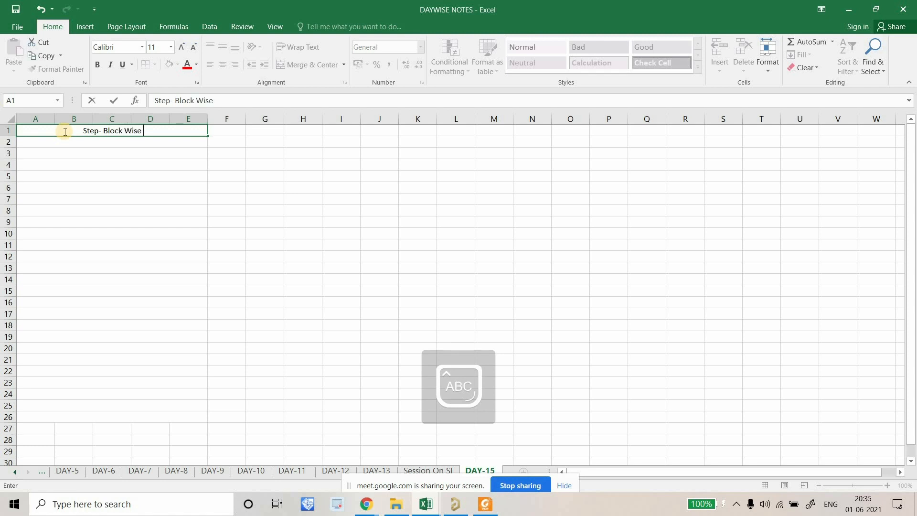
text( L)
key(Caps_Lock)
text(ayout)
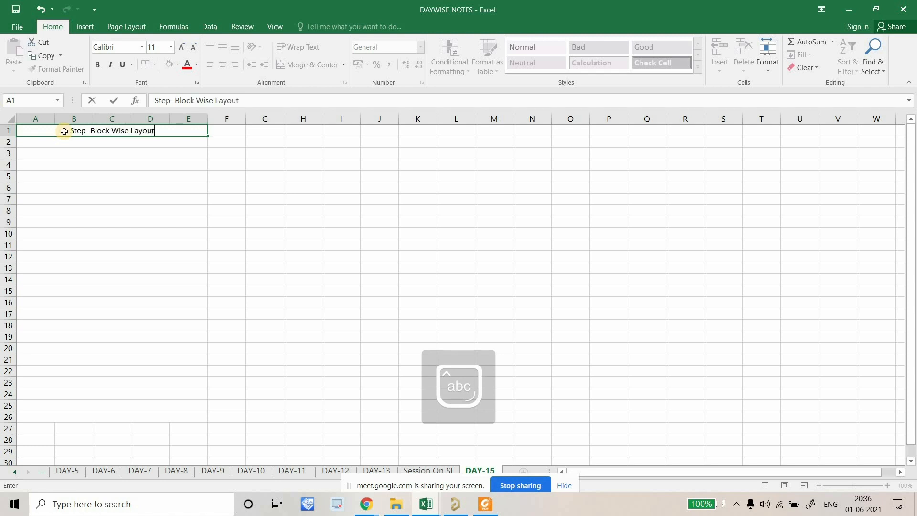
key(Return)
Enter the second step note, Connecter Blocks together, in A2.
key(Caps_Lock)
text(Step2-)
key(Caps_Lock)
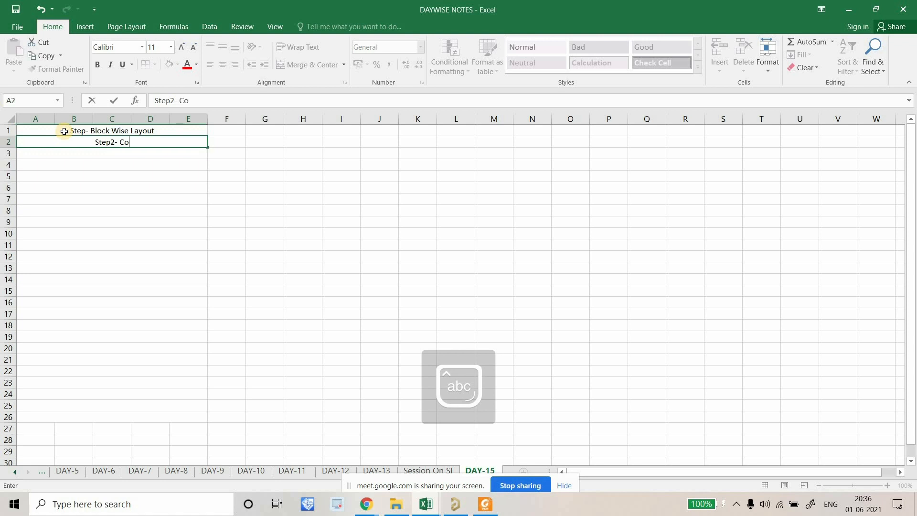
text(Connecter)
key(Caps_Lock)
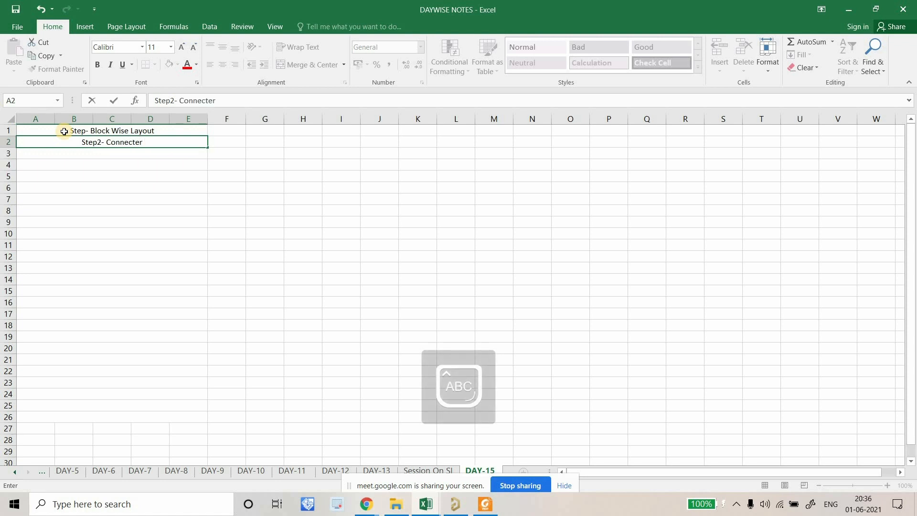
text(loc)
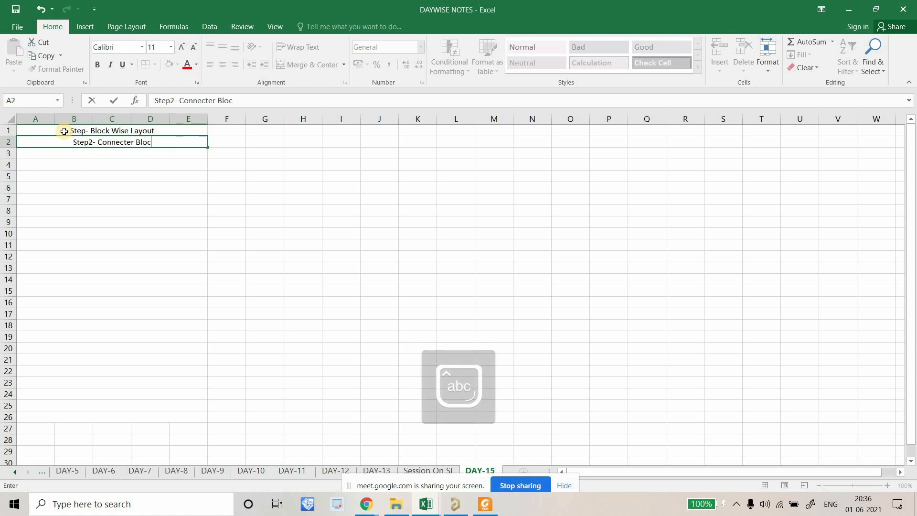
text(ks together)
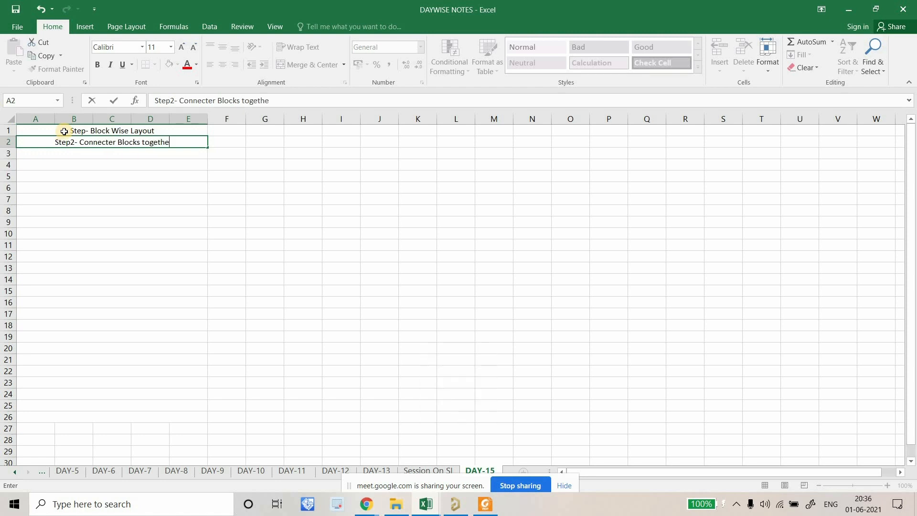
key(Return)
Enter the third step note, Length match, in A3.
text(Step-)
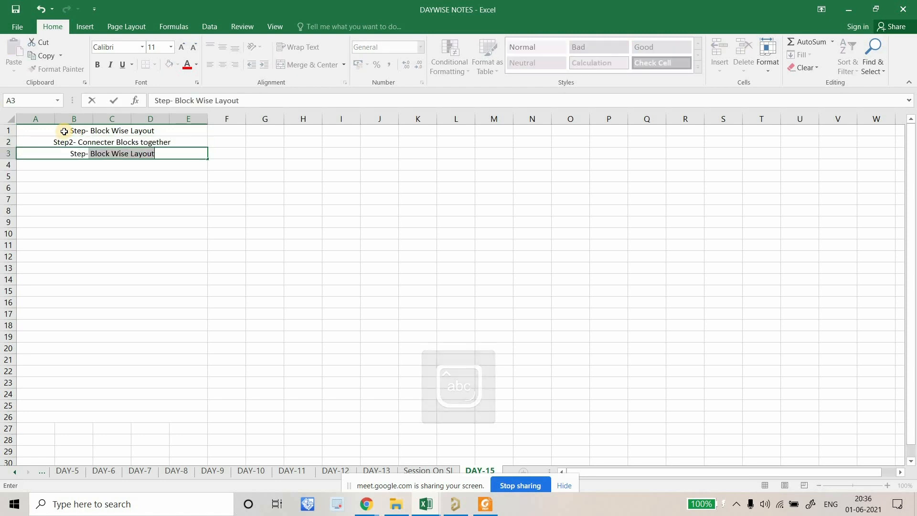
key(BackSpace)
key(BackSpace)
text(3)
key(Caps_Lock)
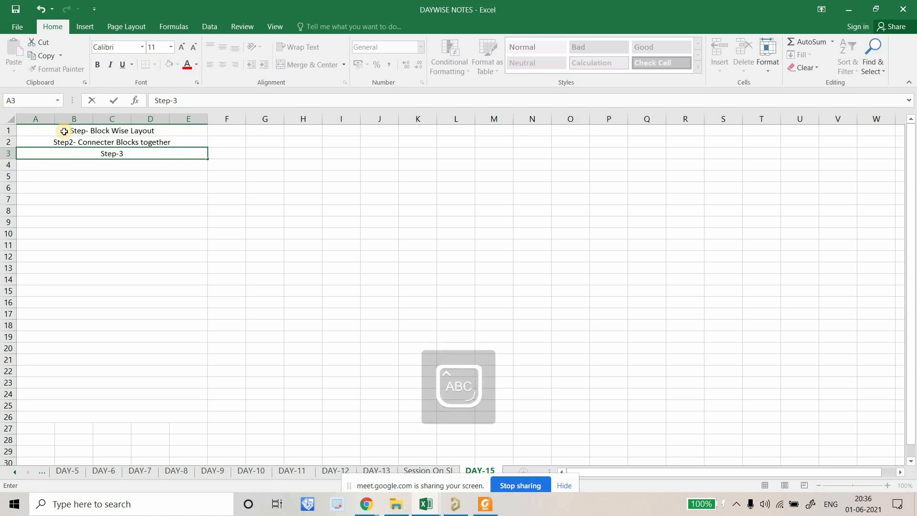
key(Caps_Lock)
key(Caps_Lock)
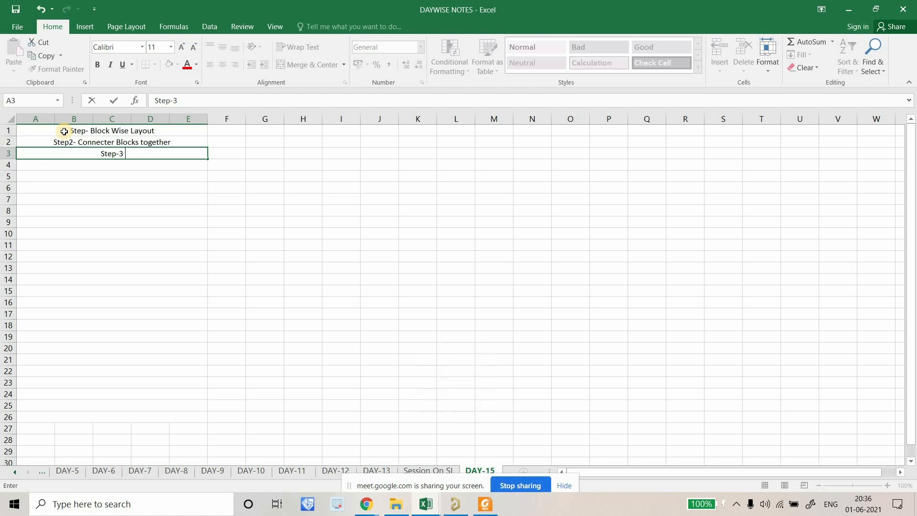
text(L)
key(Caps_Lock)
text(ength)
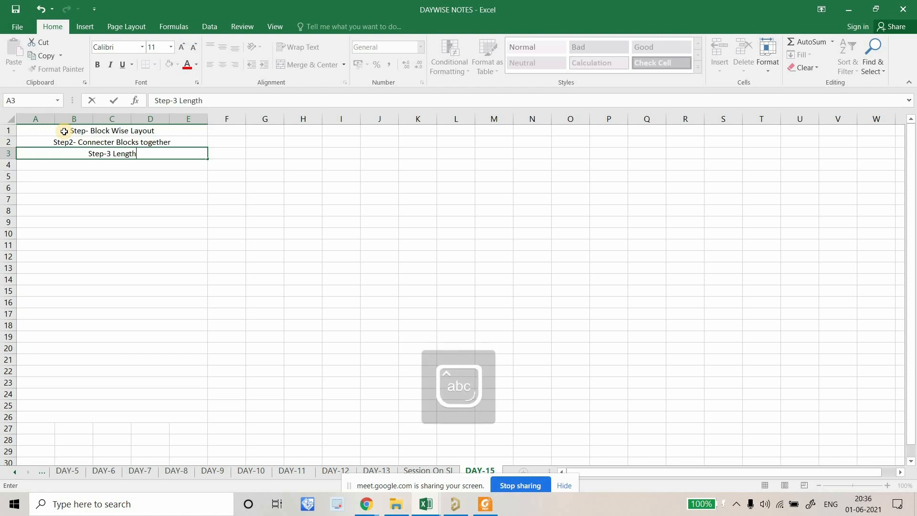
text( match)
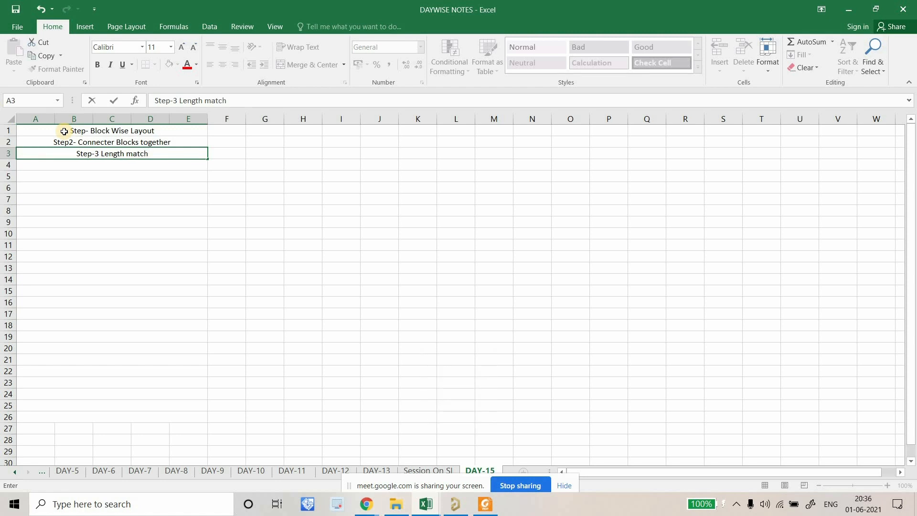
scroll(96, 203, down, 1)
scroll(119, 184, up, 1)
key(Return)
Review the three step cells and move to the next empty row.
click(143, 142)
click(150, 130)
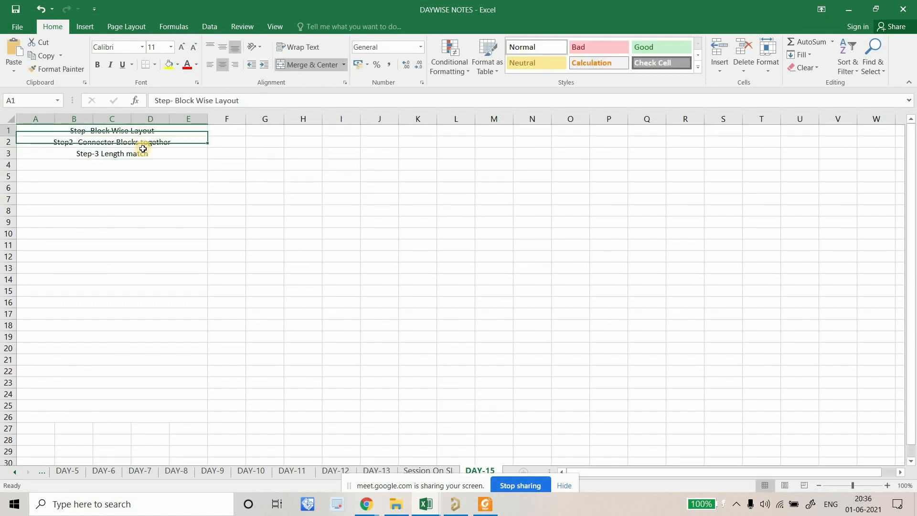
click(143, 153)
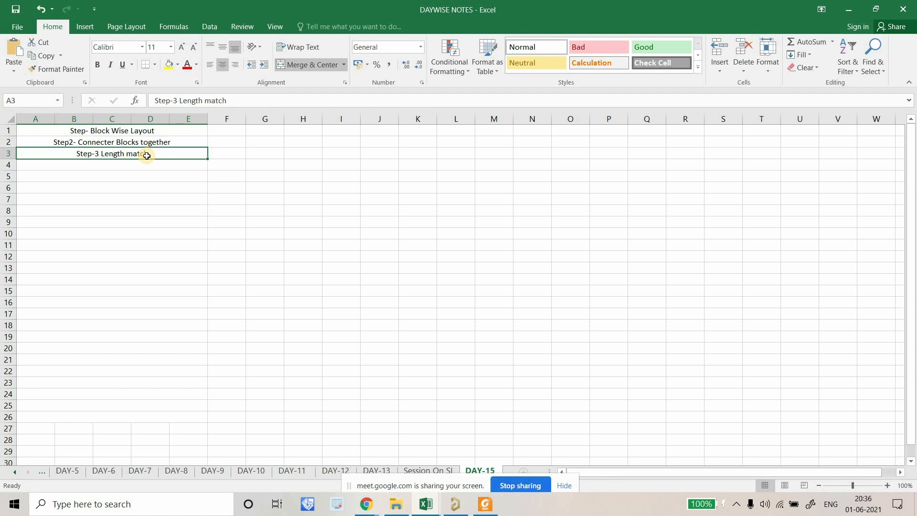
click(134, 163)
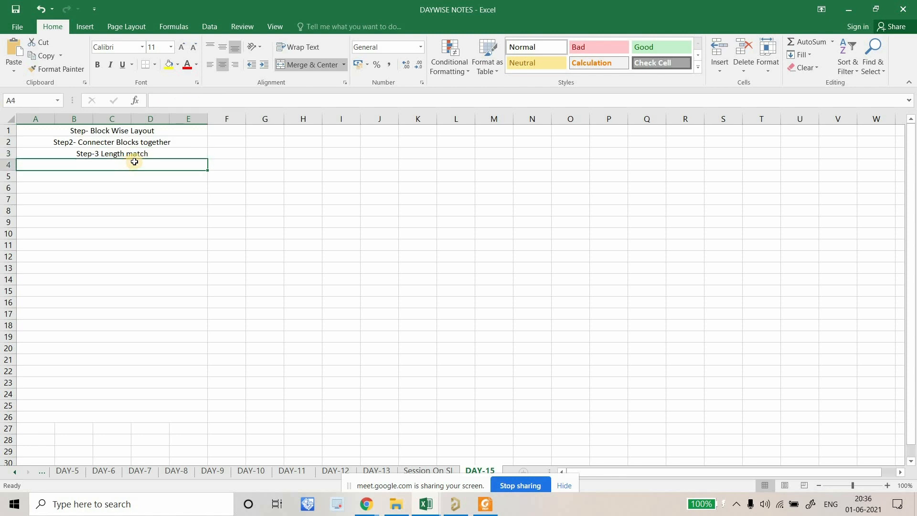
Enter the heading 'Interfaces req Length Matching' in cell A4.
double_click(99, 165)
key(Caps_Lock)
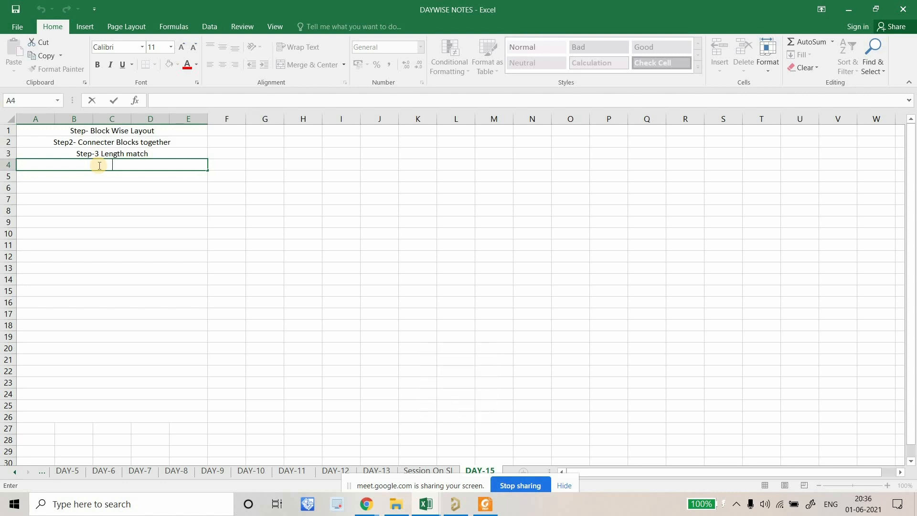
text(I)
key(Caps_Lock)
text(nterfac)
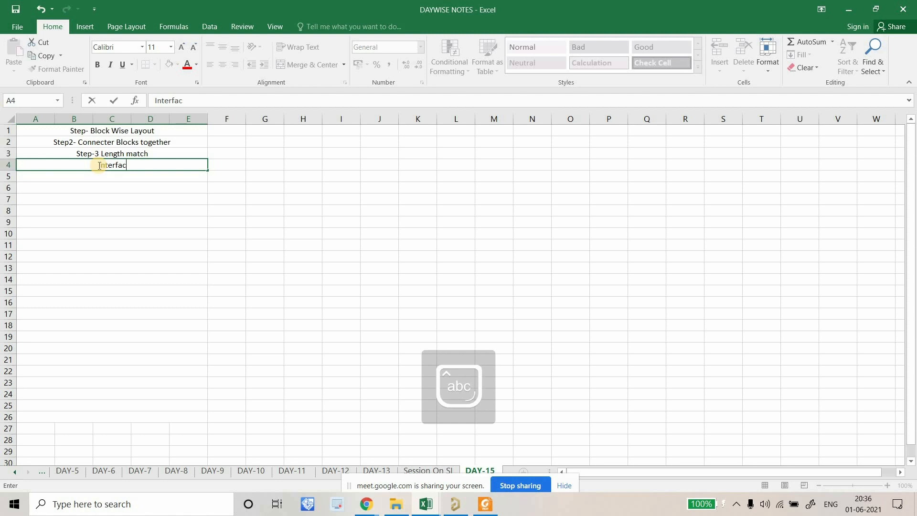
text(es req)
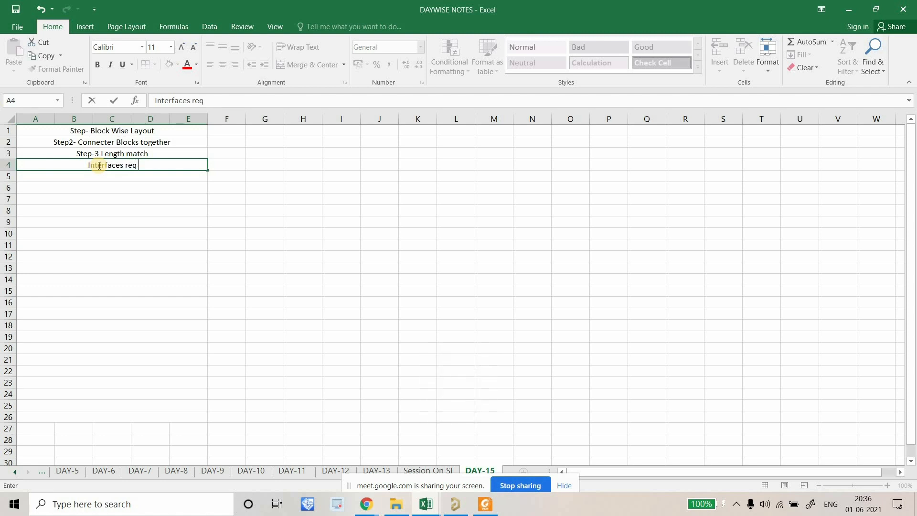
key(Caps_Lock)
text(L)
key(Caps_Lock)
text(ength)
key(Caps_Lock)
text(M)
key(Caps_Lock)
text(atching)
key(Return)
List 1- LPDDR4, 2- EMMC, 3- HDMI, 4- EDP and 5- MIPI-CSI DSI below it.
text(1-)
key(Caps_Lock)
text(LPDDR4)
key(Return)
text(2-)
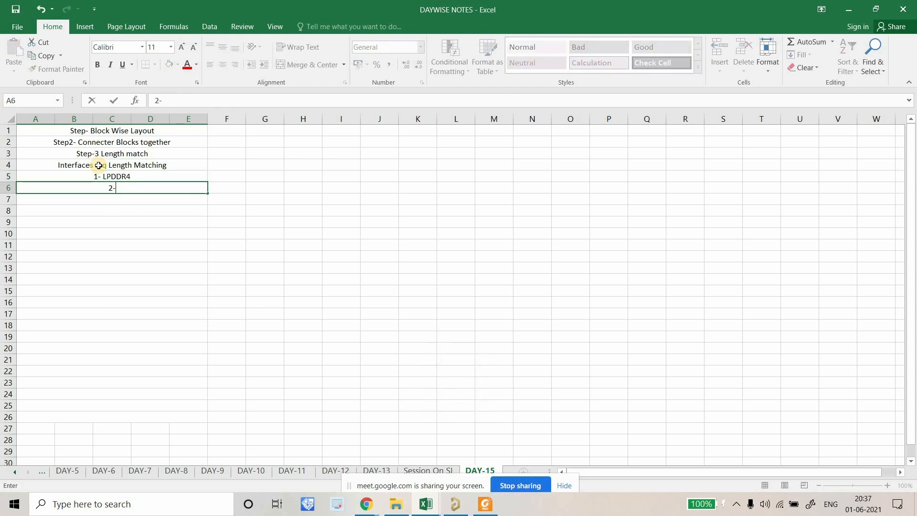
text( EMMC)
key(Return)
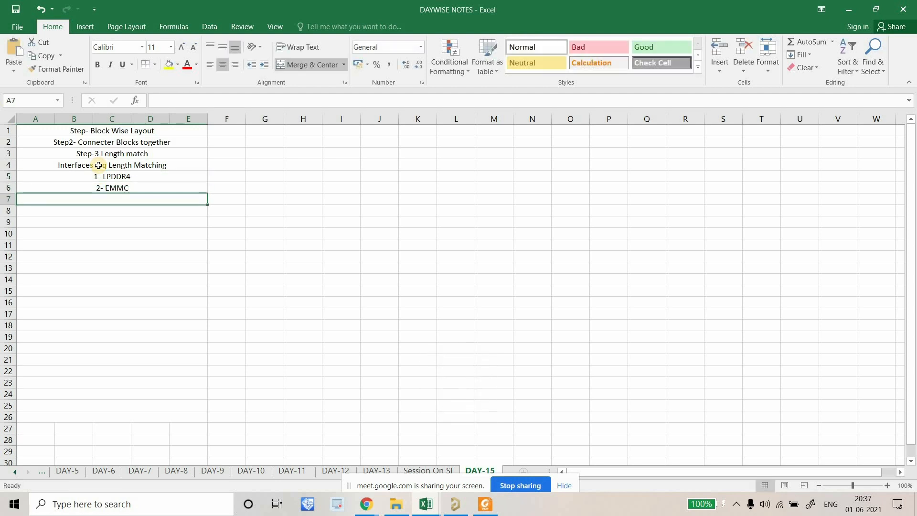
text(3-)
key(Caps_Lock)
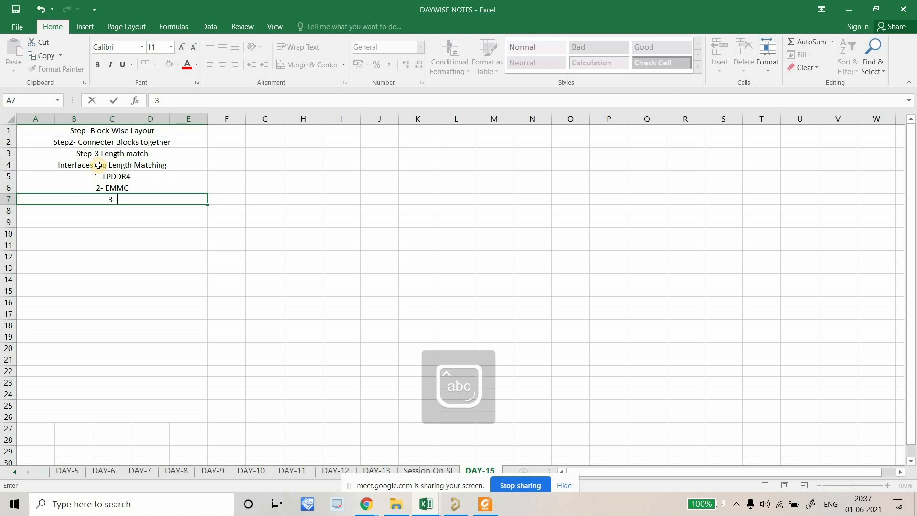
text(HDMI)
key(Return)
text(4-)
key(Caps_Lock)
key(Caps_Lock)
text(EDP)
key(Return)
key(Return)
text(5-)
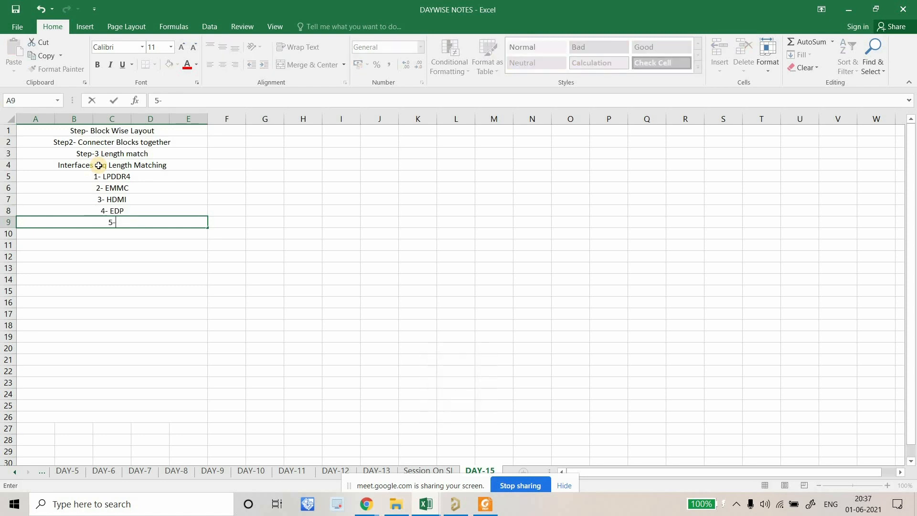
text( MIPI-CSI DSI)
key(Return)
Add entries 6- PCIE, 7- SDMMC, 8- SDIO and 9- TYPEC.
text(6-)
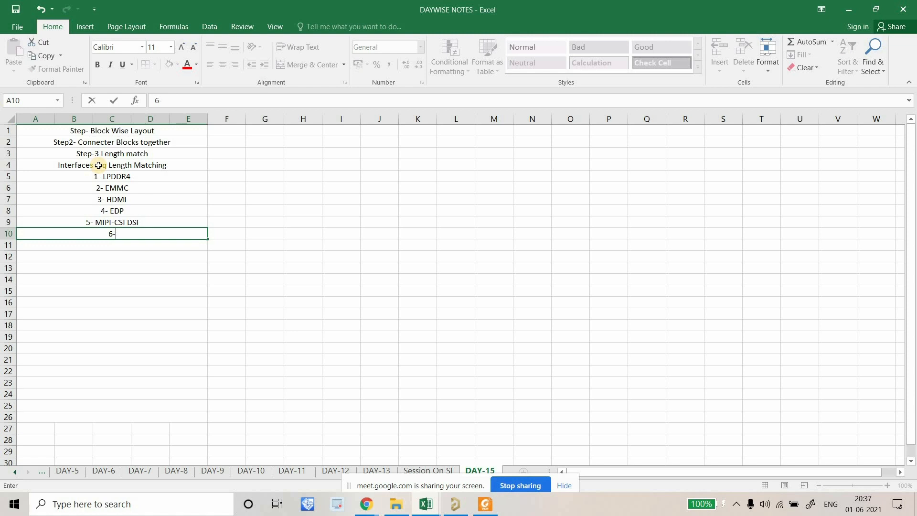
text( EMM)
key(BackSpace)
key(BackSpace)
key(BackSpace)
text(PCIE)
key(Return)
text(7)
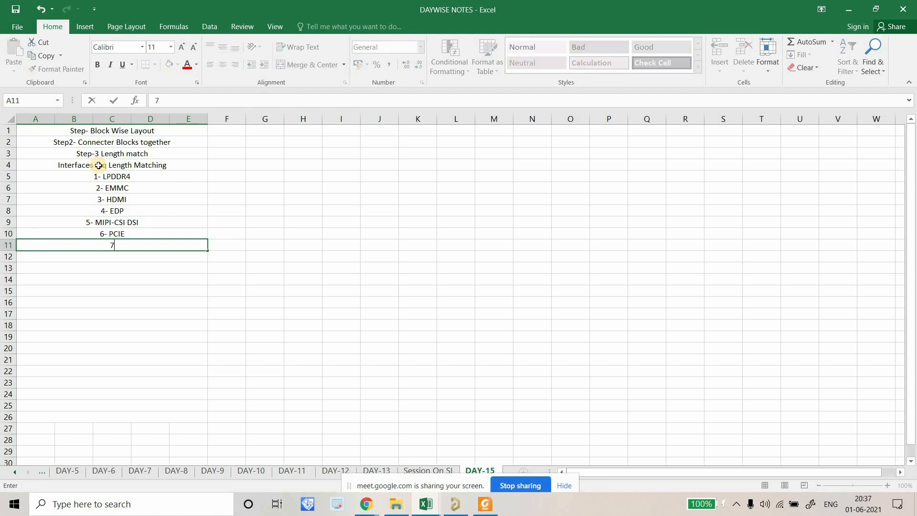
text(- SDMMC)
key(Return)
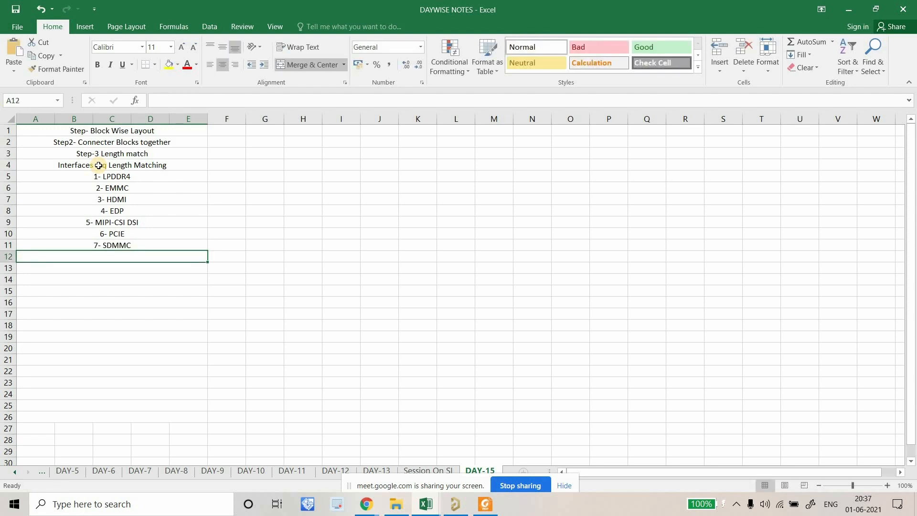
text(8- SDIO)
key(Return)
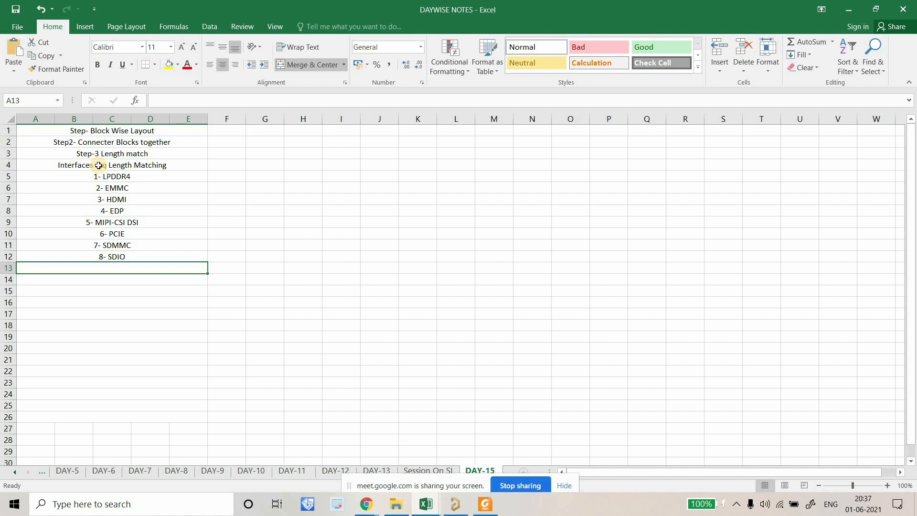
text(9- )
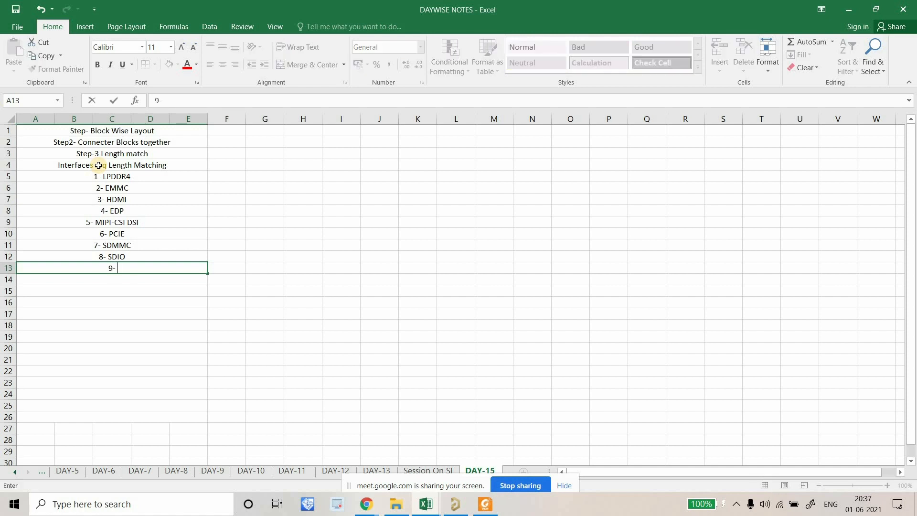
text(TYPEC-)
key(BackSpace)
text(MAC)
key(BackSpace)
key(BackSpace)
key(BackSpace)
key(BackSpace)
text(C)
key(Return)
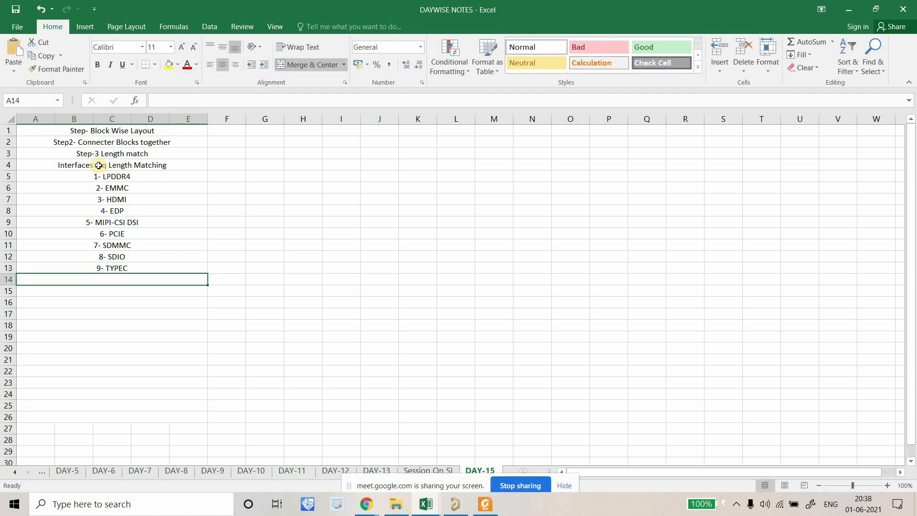
Add the final entries 10- USB2.0 and 11- MAC.
text(10-)
key(Return)
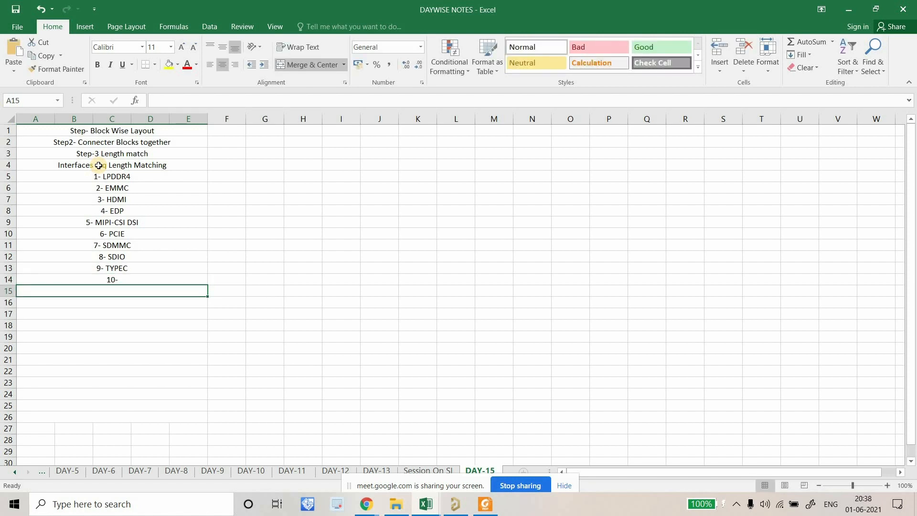
click(124, 281)
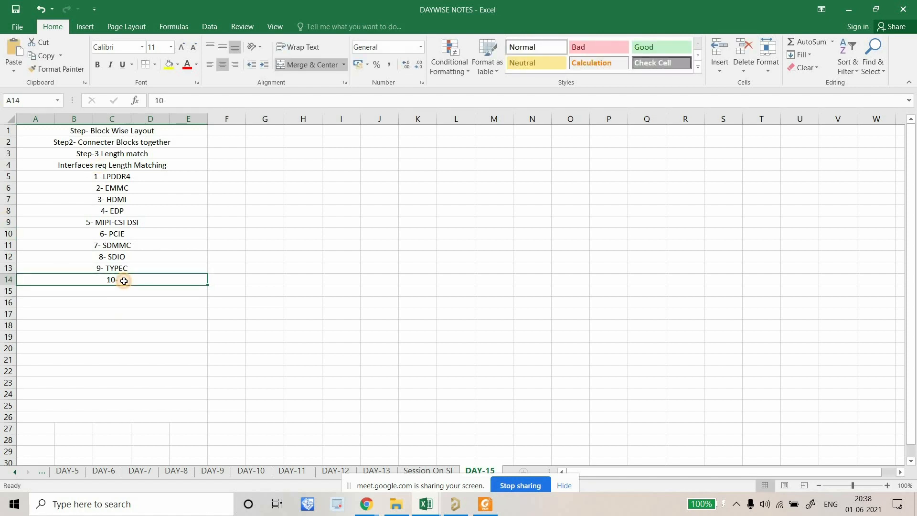
double_click(124, 280)
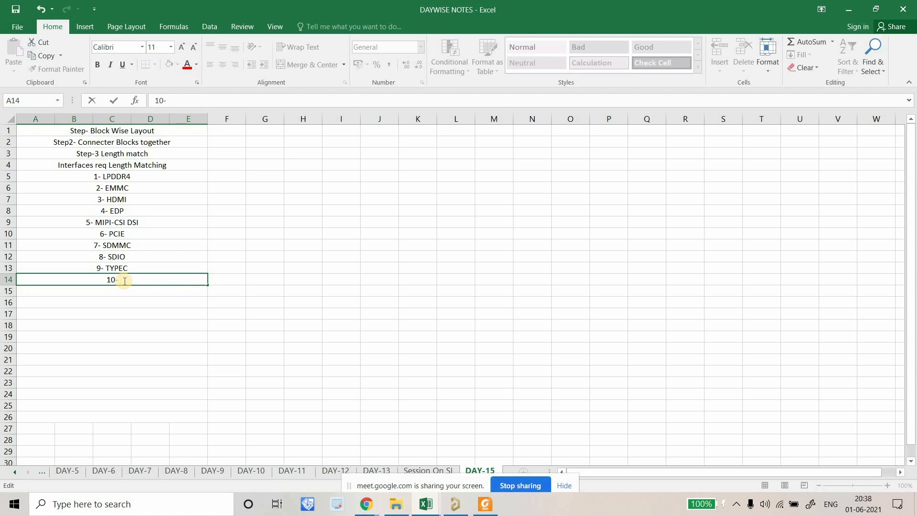
text(USB2.0)
key(Return)
text(11- )
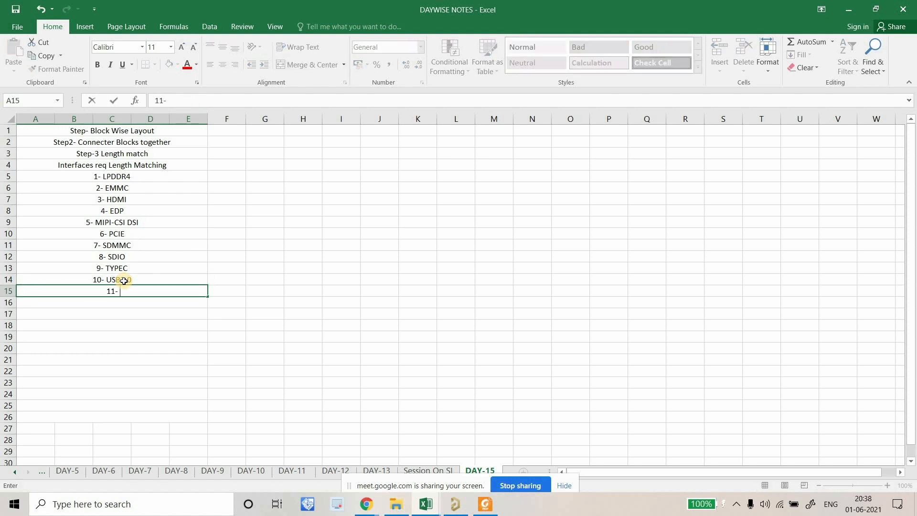
text(MAC)
key(Return)
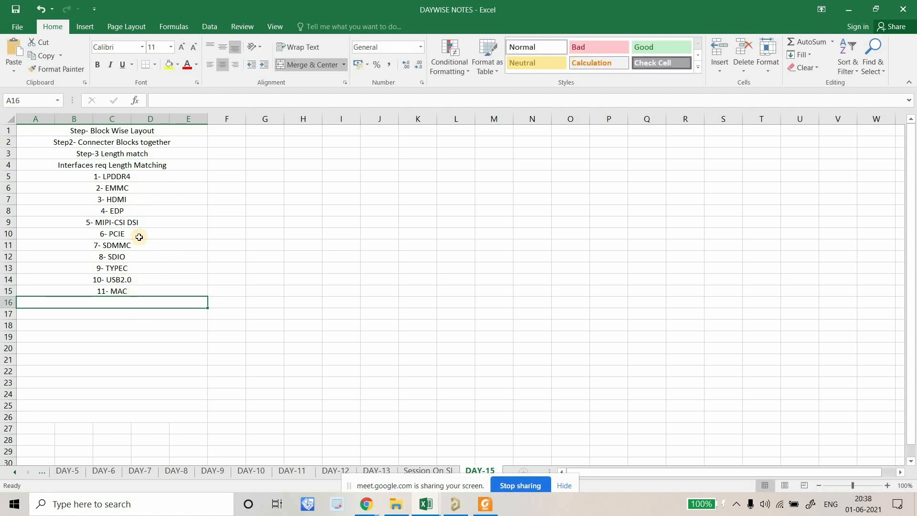
Left-align all the notes in A1:E15.
key(Up)
key(Up)
key(Up)
key(Up)
key(Up)
key(Up)
key(Up)
key(Up)
key(Up)
key(Up)
key(Up)
key(Up)
key(Down)
drag(152, 294, 129, 130)
click(209, 67)
click(139, 337)
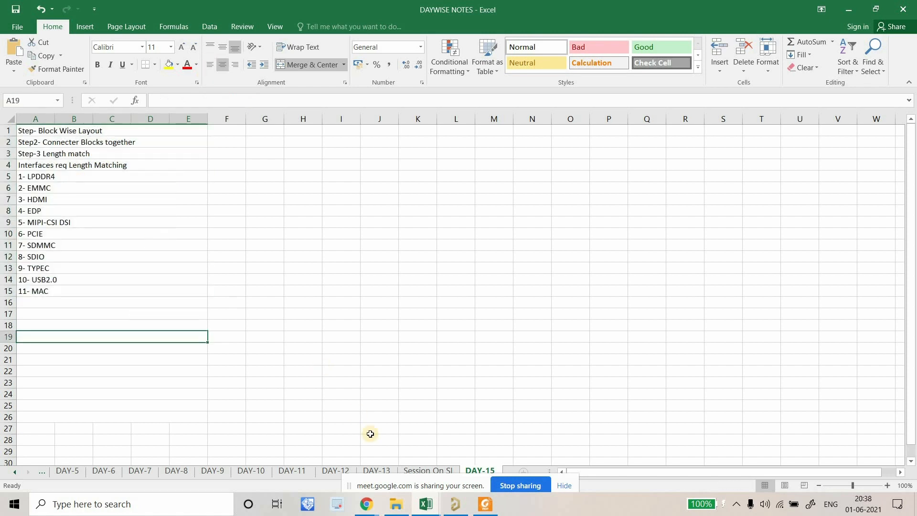
Switch to the RK3399 Impedances Table workbook and browse its PCIE, SDMMC and MIPI-CSI sheets.
click(426, 503)
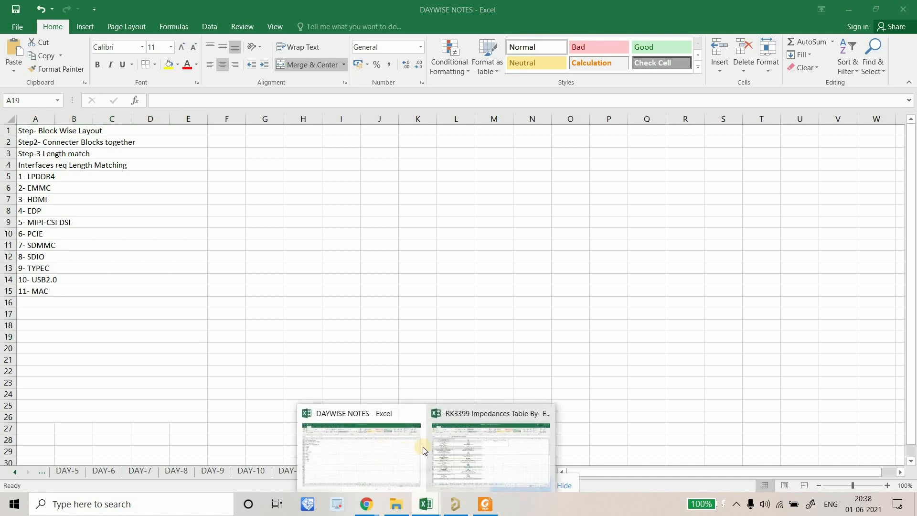
click(450, 449)
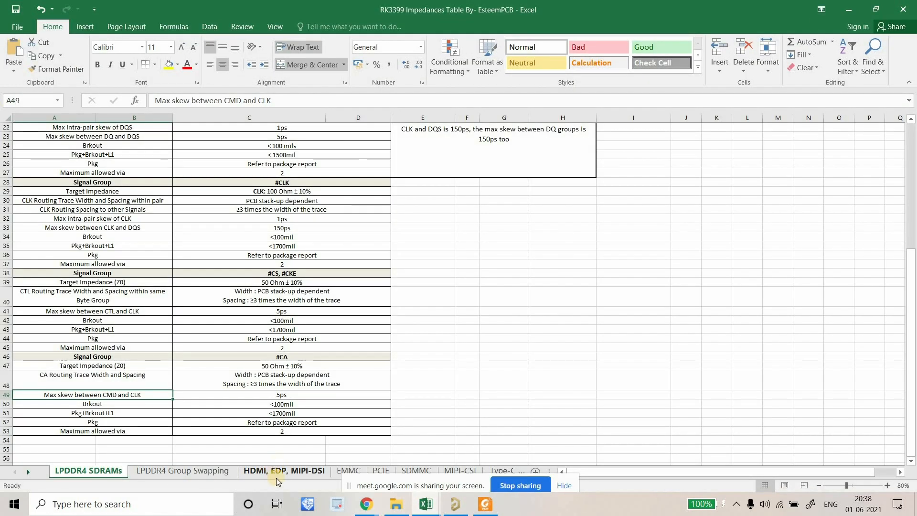
click(277, 475)
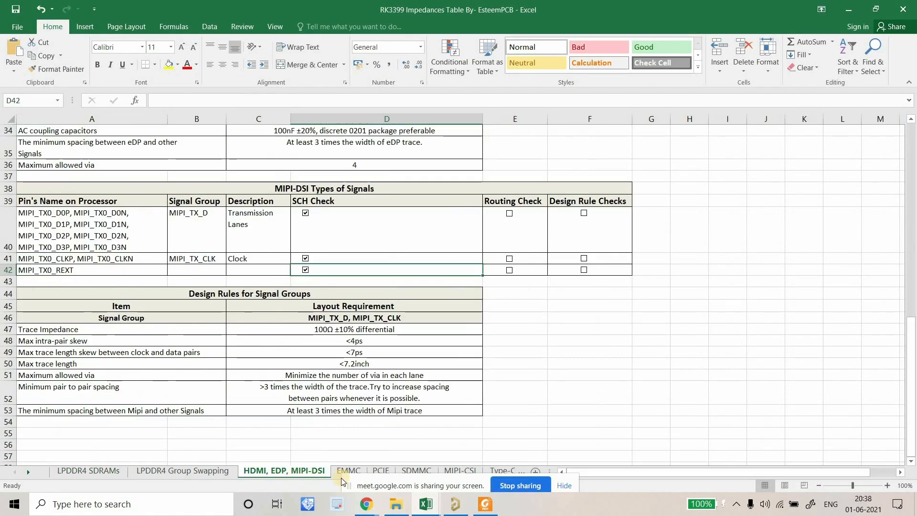
click(380, 472)
click(421, 471)
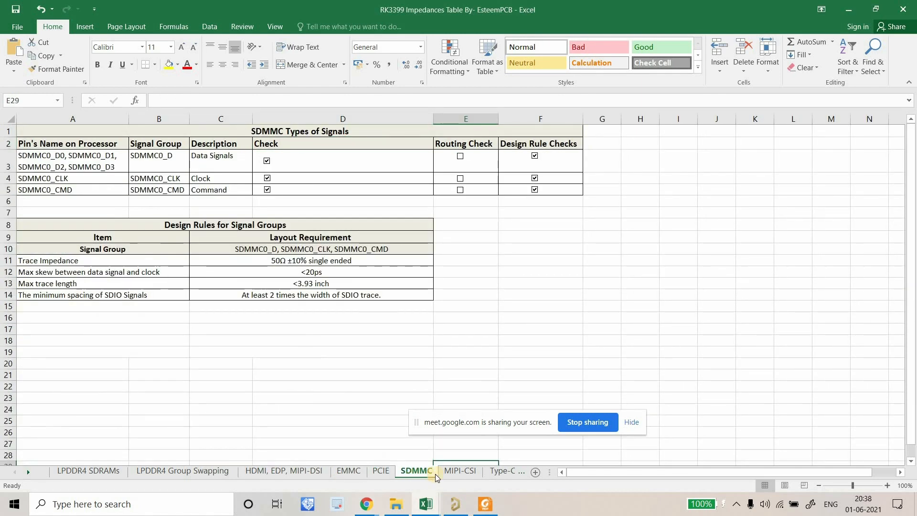
click(460, 471)
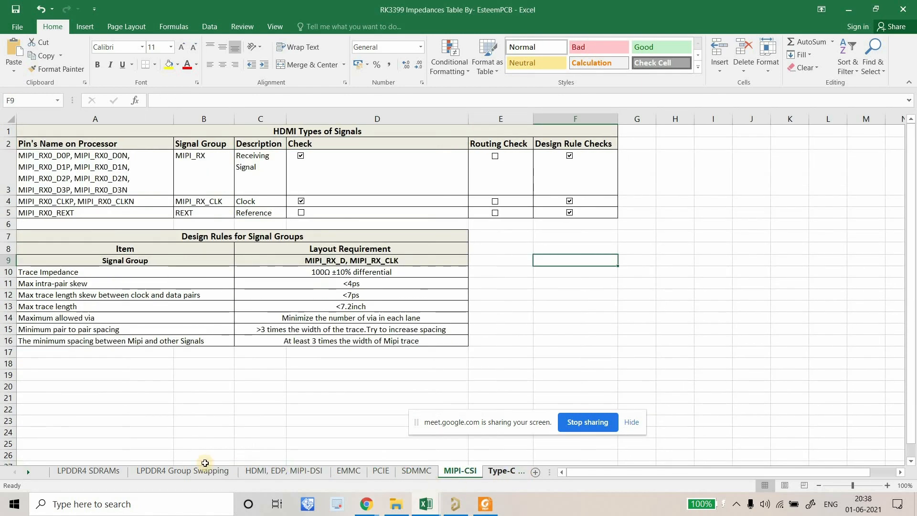
key(ctrl+Page_Down)
Look over the LPDDR4 sheets, then show the top of the HDMI, EDP, MIPI-DSI sheet.
click(141, 474)
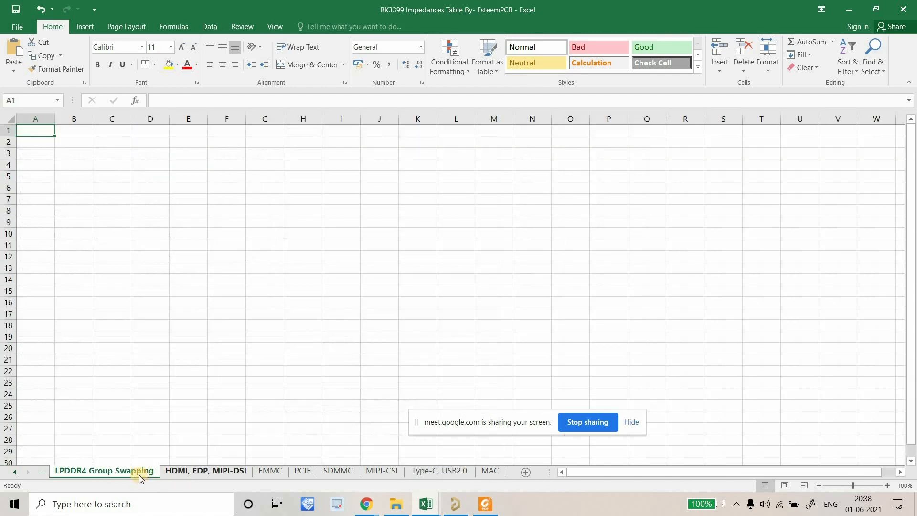
click(138, 471)
click(13, 472)
click(87, 472)
click(260, 471)
scroll(206, 330, up, 7)
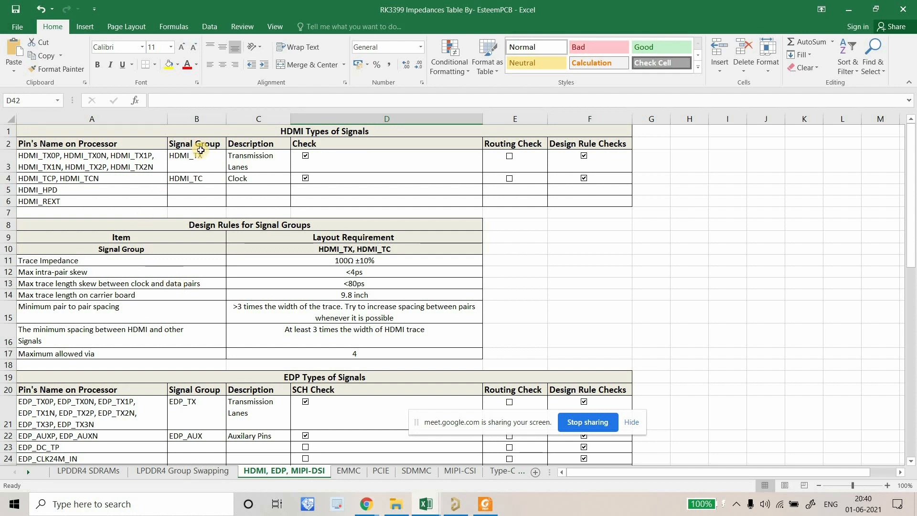
click(191, 179)
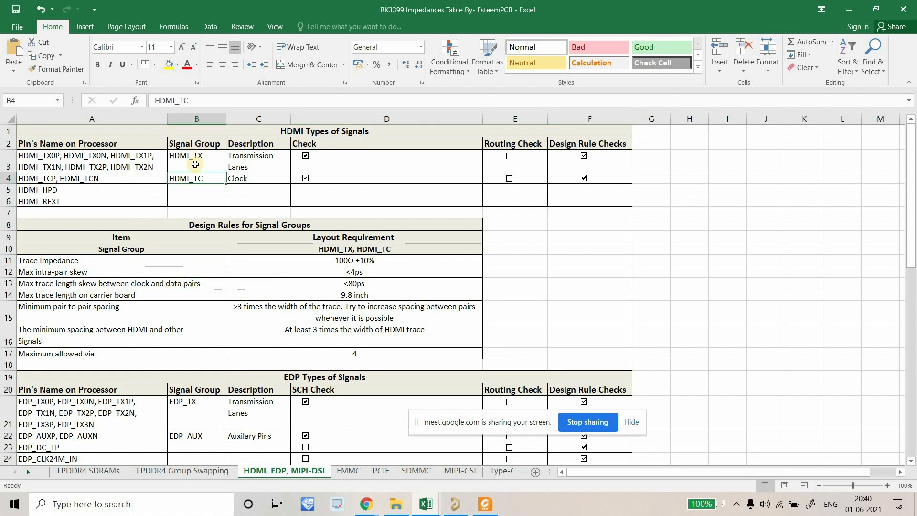
click(64, 202)
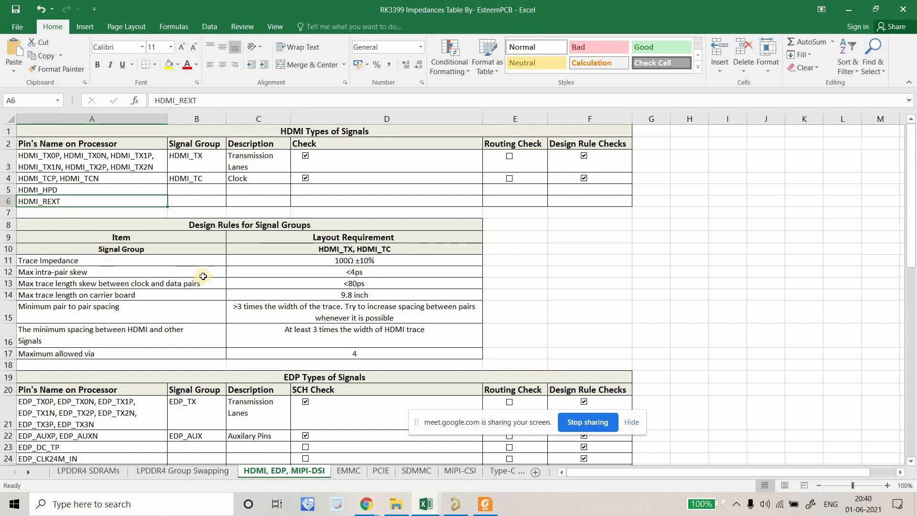
scroll(334, 282, down, 3)
scroll(342, 331, down, 3)
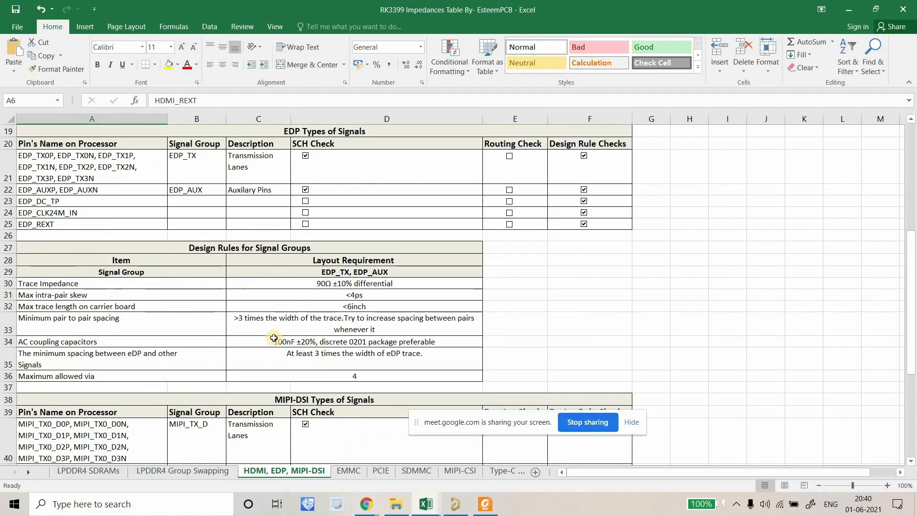
click(286, 310)
drag(123, 296, 134, 306)
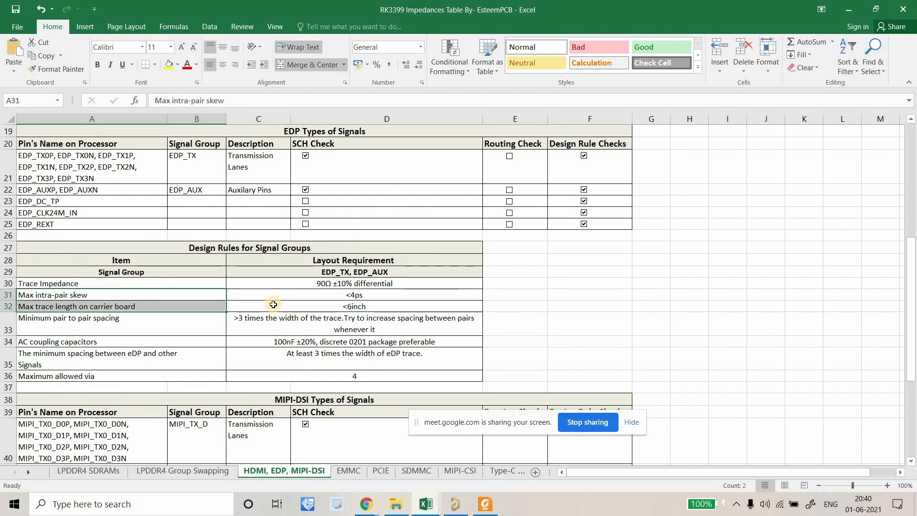
scroll(273, 304, down, 4)
scroll(277, 304, down, 3)
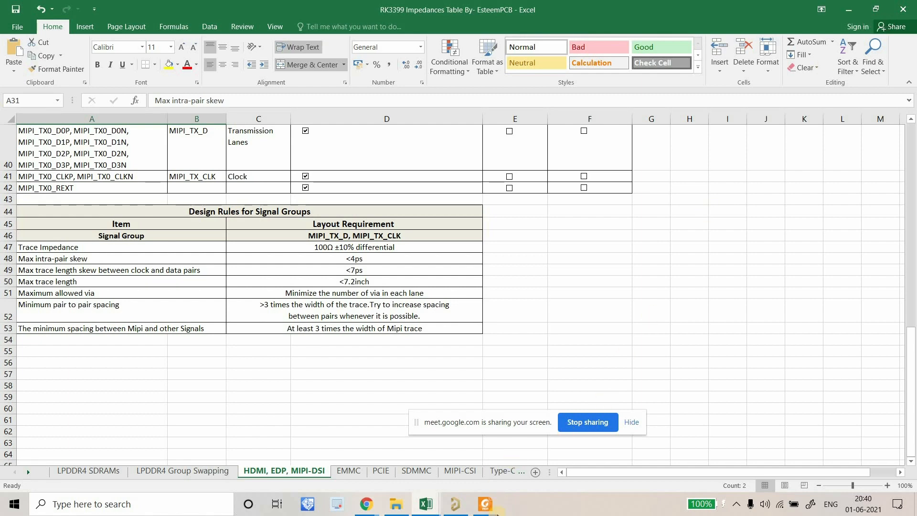
click(493, 510)
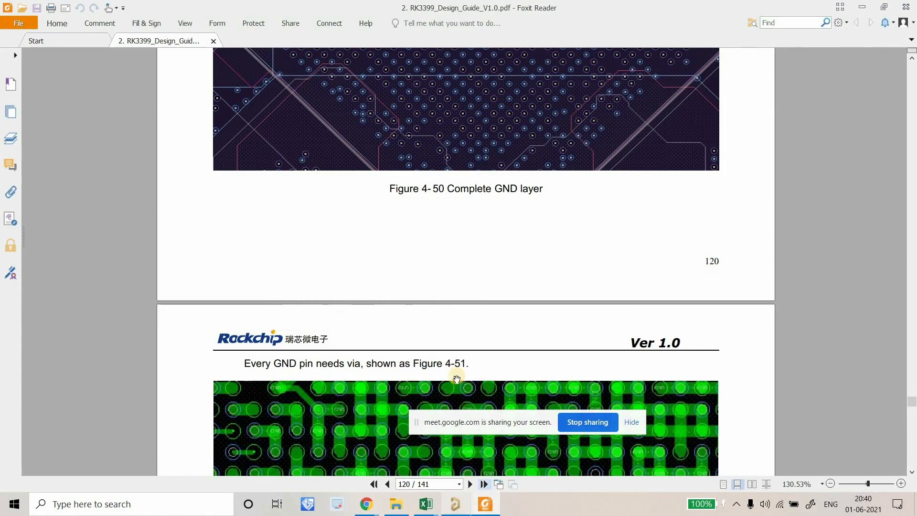
Bring up the COB with RK3399 board in Altium on the PWR-1 plane layer.
click(860, 5)
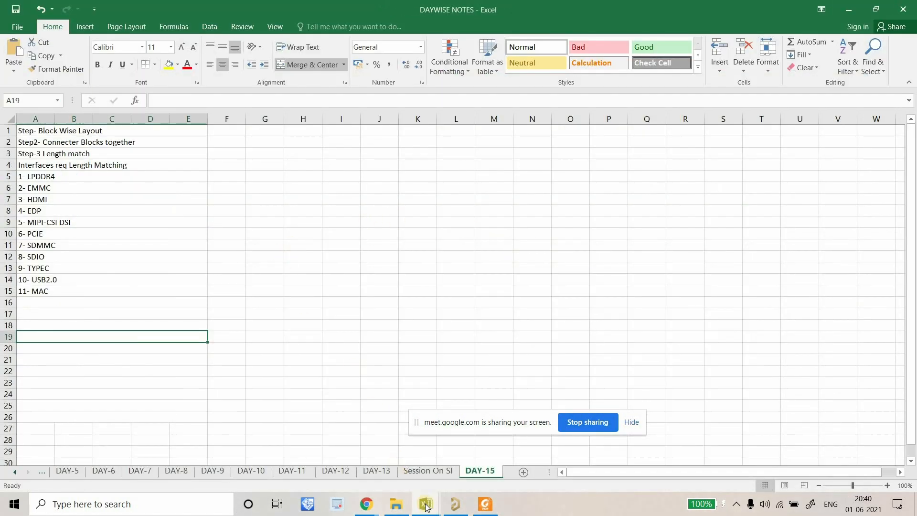
click(455, 505)
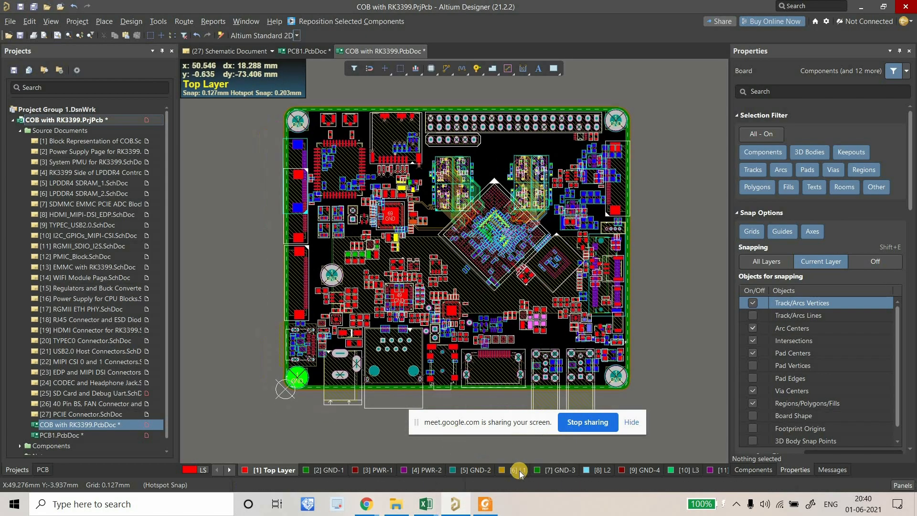
click(368, 471)
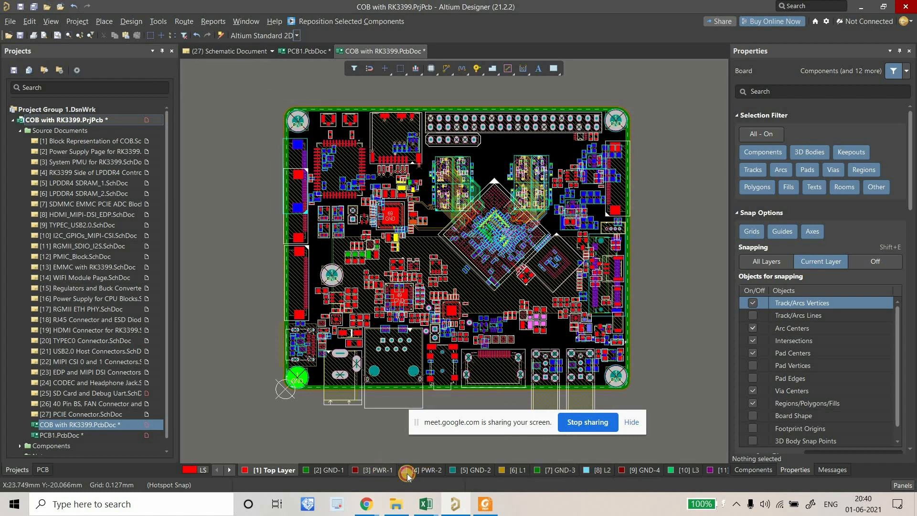
Zoom in on the RK3399 ball grid, then open the System PMU for RK3399 schematic.
right_drag(503, 230, 458, 232)
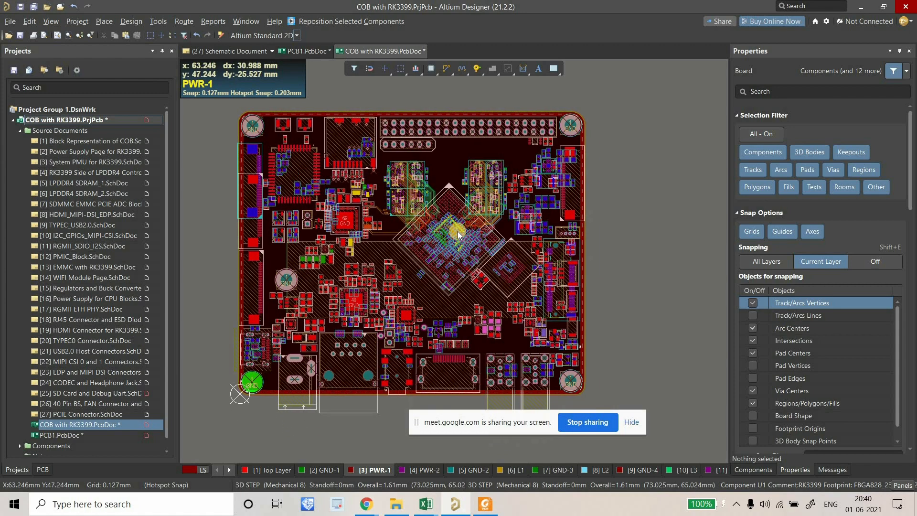
ctrl+scroll(419, 228, up, 3)
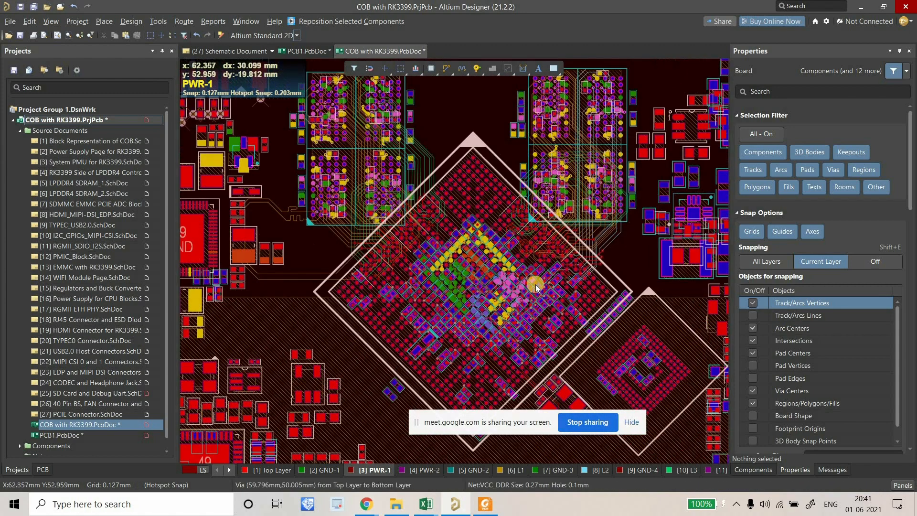
right_drag(536, 280, 517, 237)
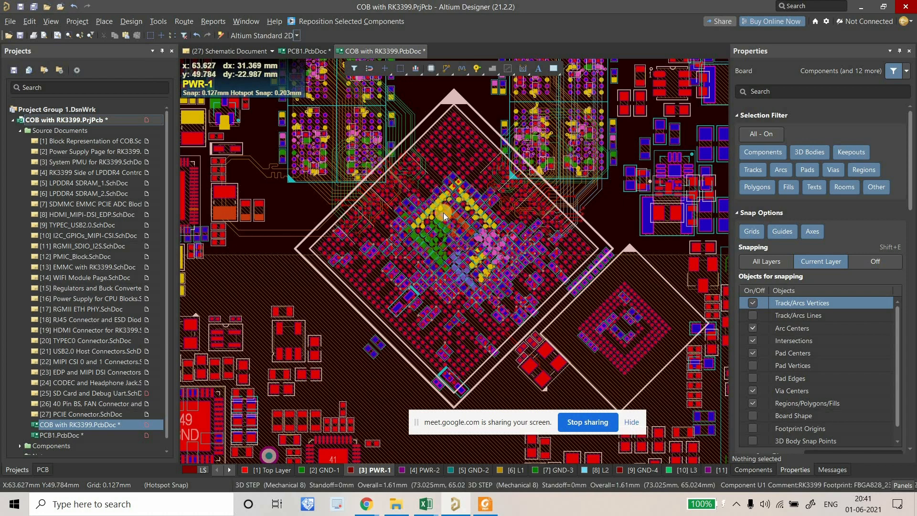
ctrl+scroll(439, 214, up, 4)
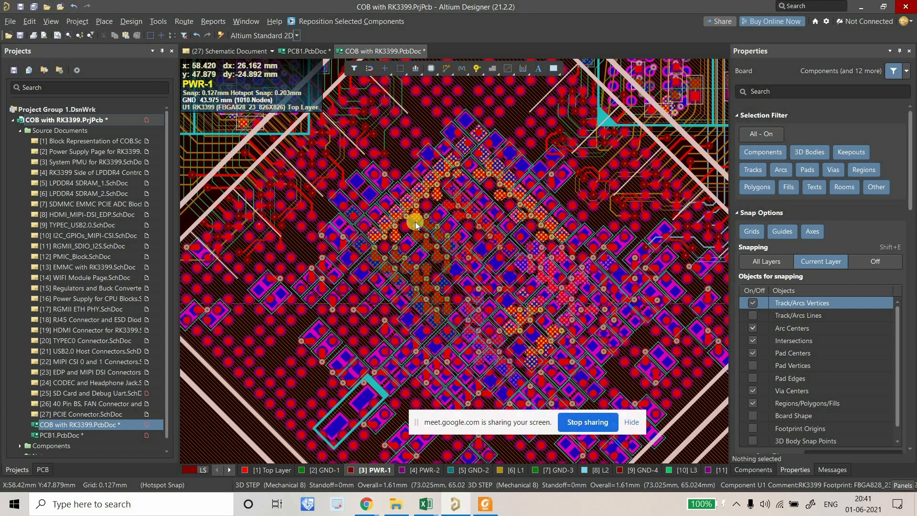
double_click(111, 161)
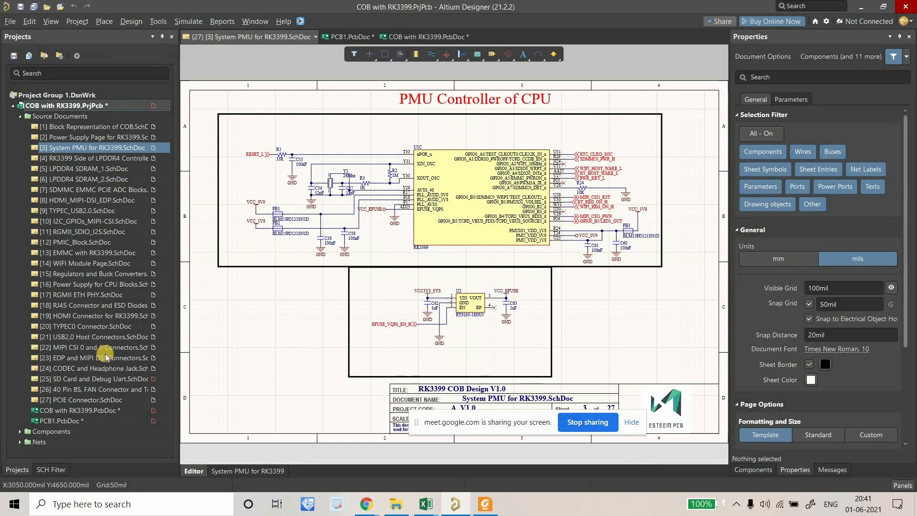
Split the editor vertically to show a schematic sheet beside the board layout.
click(389, 37)
right_click(388, 37)
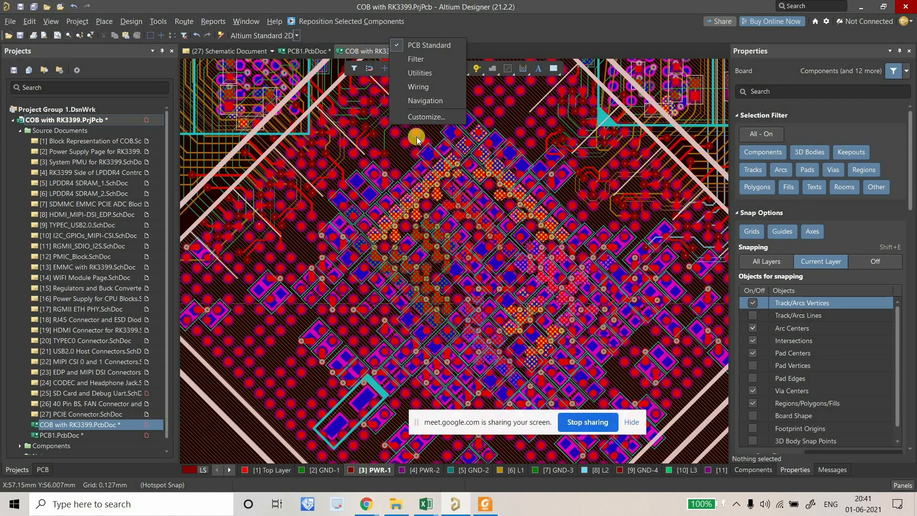
right_click(411, 51)
click(478, 130)
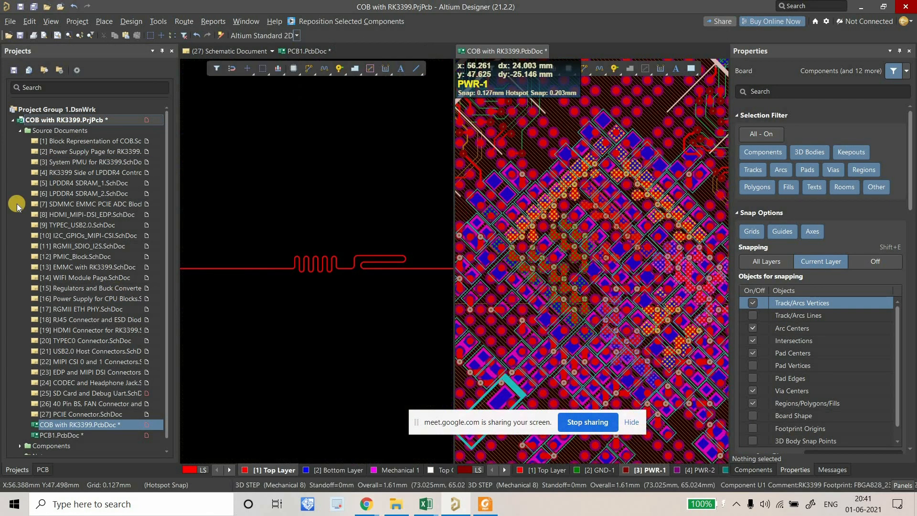
click(59, 152)
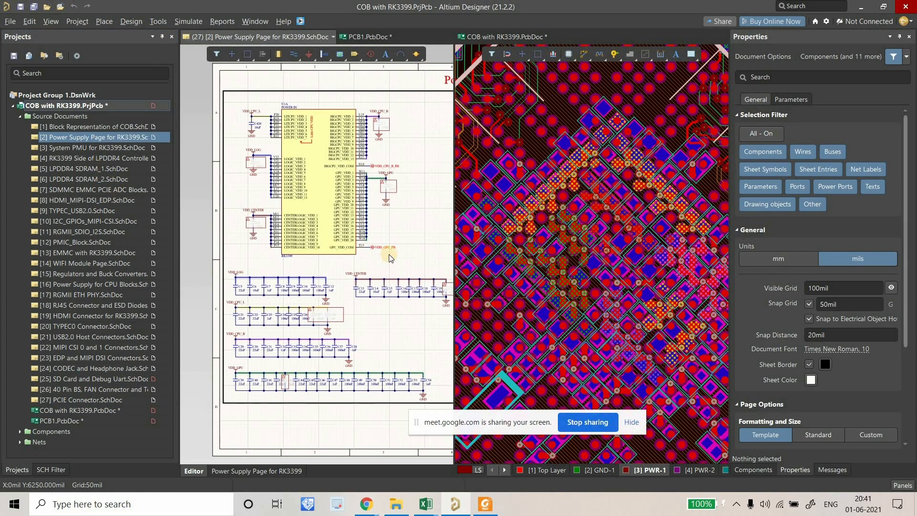
ctrl+scroll(578, 251, down, 6)
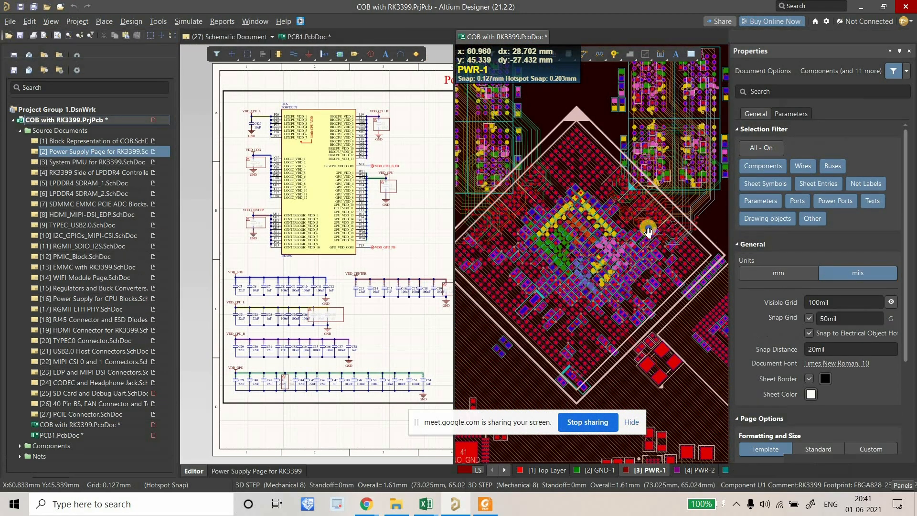
click(648, 233)
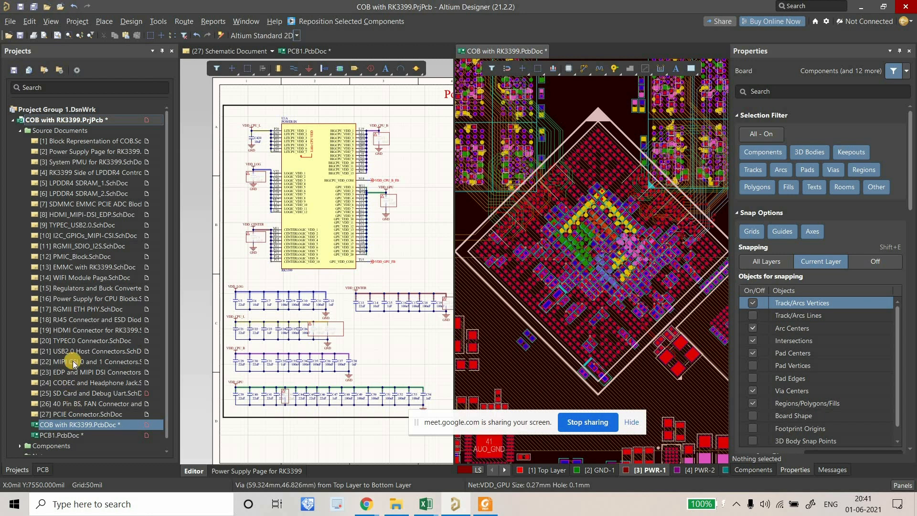
Open the RK3399 Side of LPDDR4 Controller schematic and cross-probe the VCC_DDR net.
double_click(74, 173)
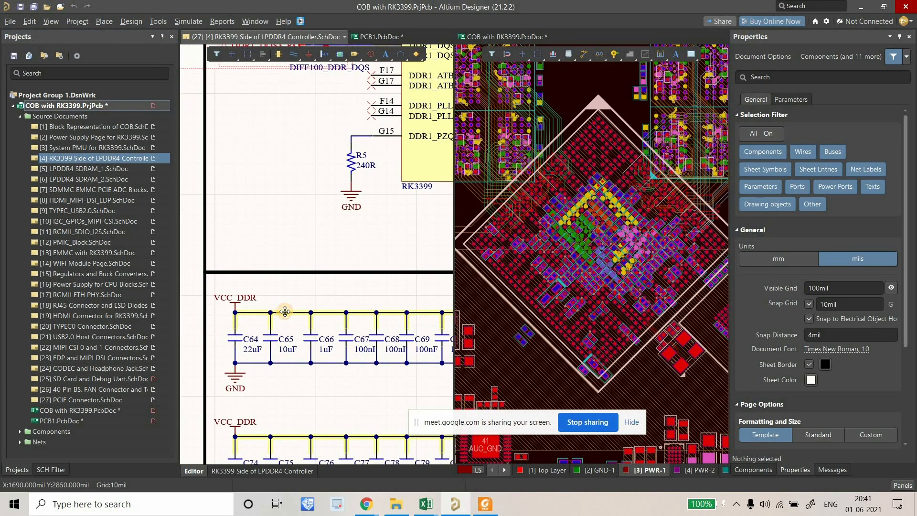
click(285, 313)
click(667, 246)
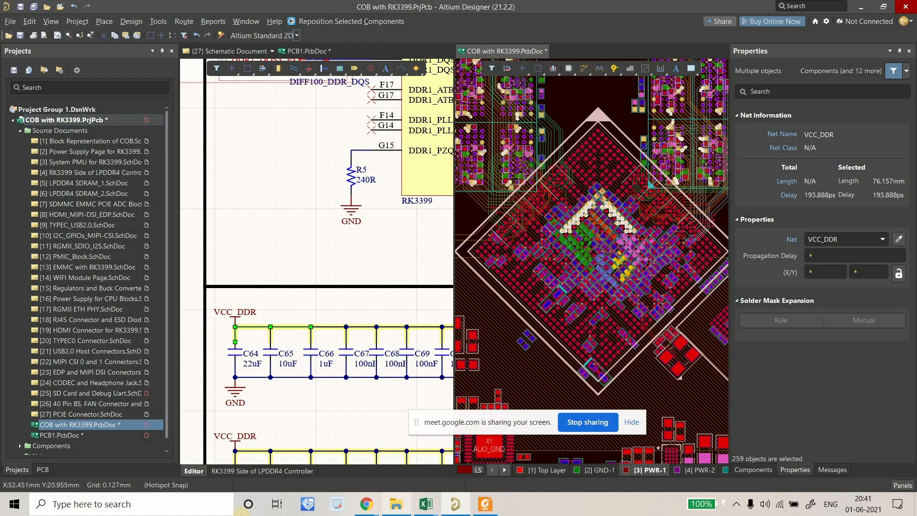
Launch Paint from Windows search and set the blank canvas zoom to 100%.
click(196, 507)
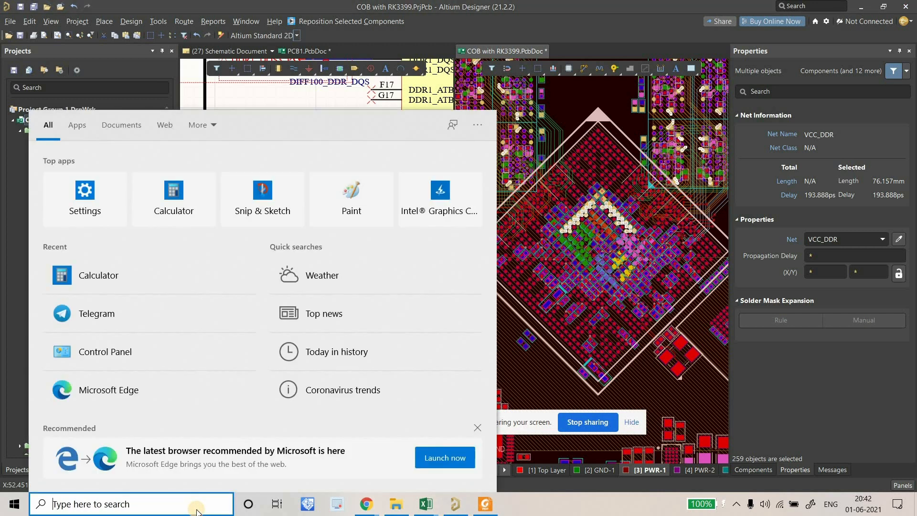
text(Paint)
key(Return)
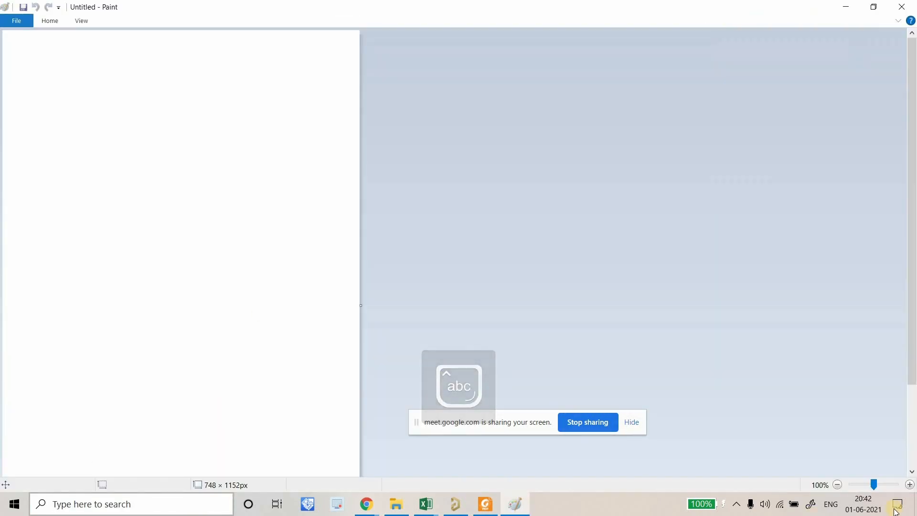
click(837, 484)
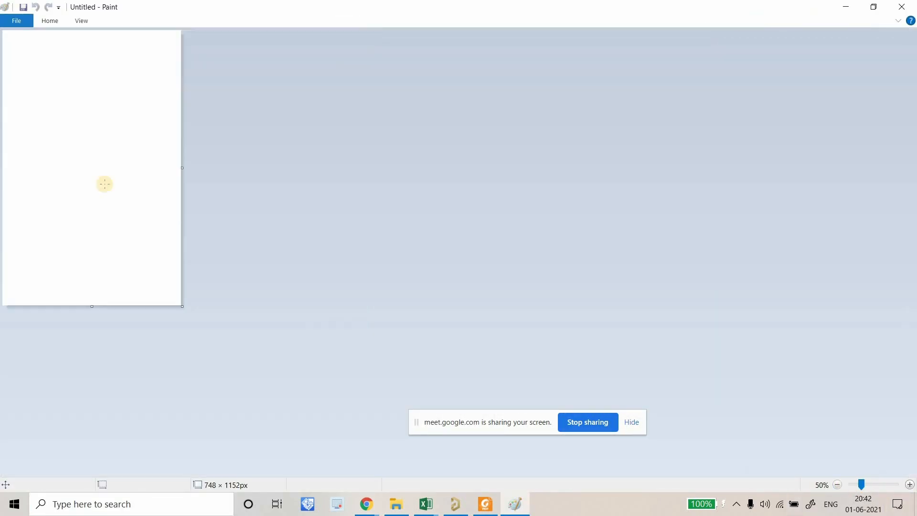
click(911, 486)
Draw a diamond shape of about 321×314px as the chip outline.
click(50, 20)
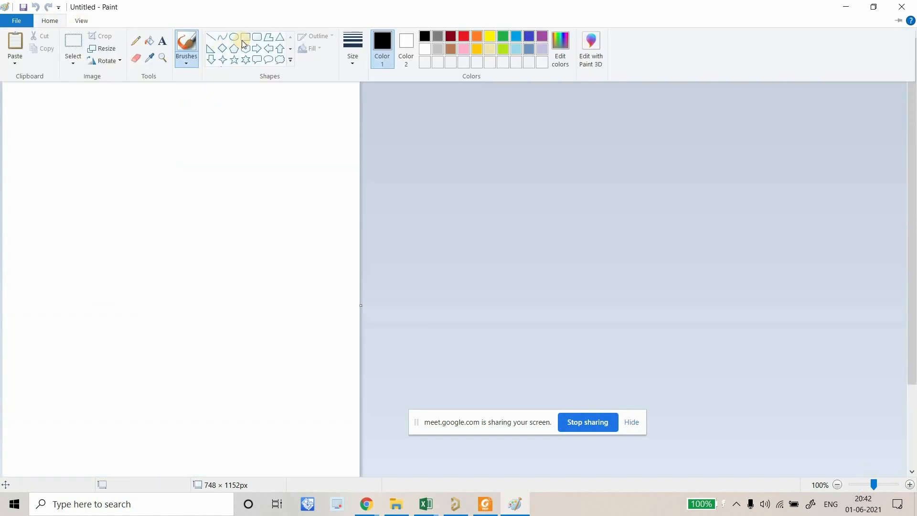
click(223, 49)
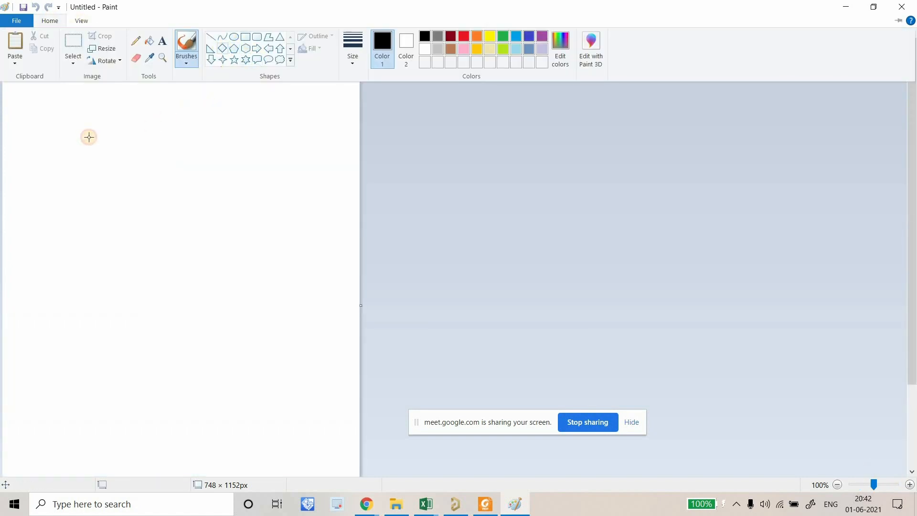
drag(103, 154, 192, 268)
drag(254, 305, 257, 304)
Sketch a freehand power region over the top of the diamond with the Pencil.
click(49, 20)
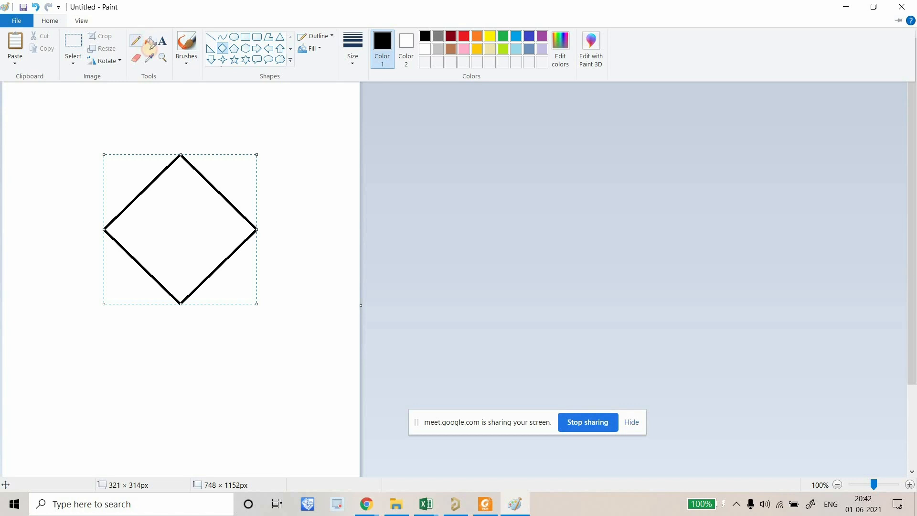
click(139, 41)
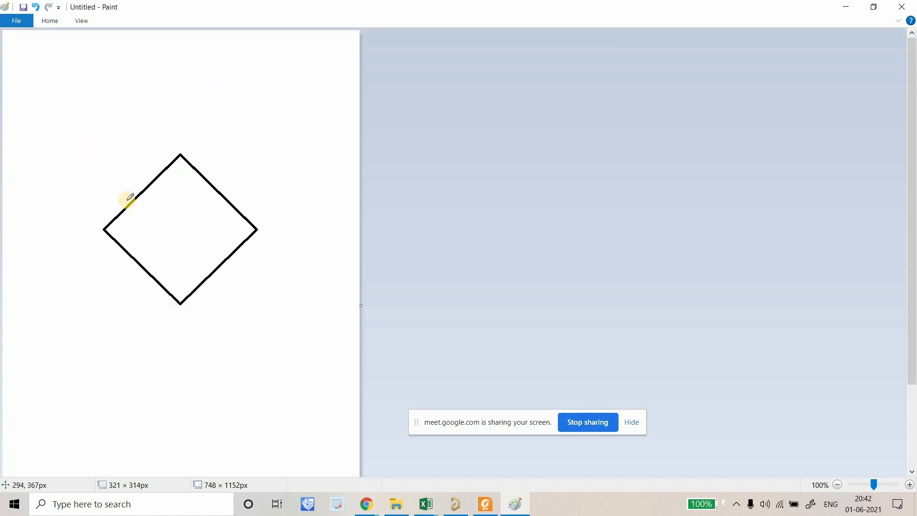
mouse_move(128, 198)
mouse_down()
mouse_move(135, 209)
mouse_move(170, 191)
mouse_move(162, 176)
mouse_move(188, 180)
mouse_move(200, 204)
mouse_move(215, 203)
mouse_move(151, 219)
mouse_move(187, 197)
mouse_move(191, 206)
mouse_up()
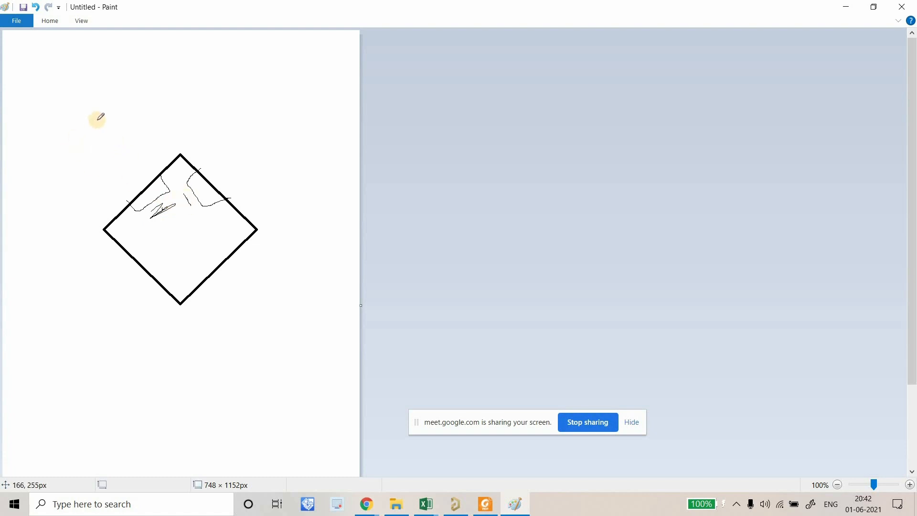
mouse_move(98, 120)
mouse_down()
mouse_move(110, 214)
mouse_move(185, 222)
mouse_move(229, 216)
mouse_move(233, 103)
mouse_move(108, 99)
mouse_move(98, 123)
mouse_up()
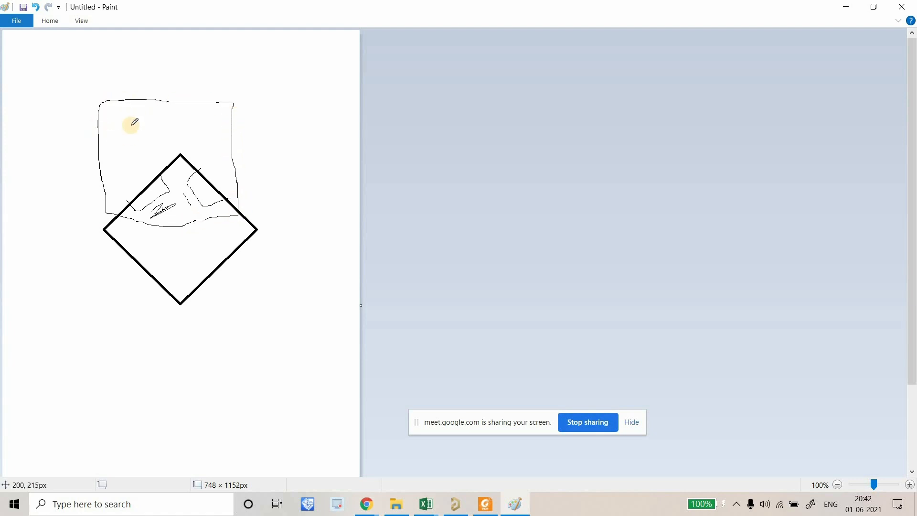
Label the region 'VDD DDR' with a text box.
click(56, 23)
click(162, 42)
click(147, 125)
key(Caps_Lock)
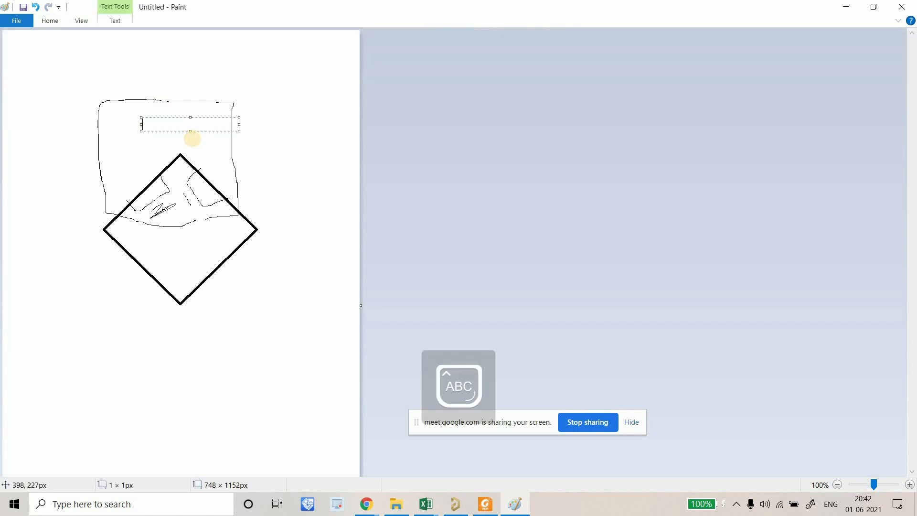
text(VDD DDR)
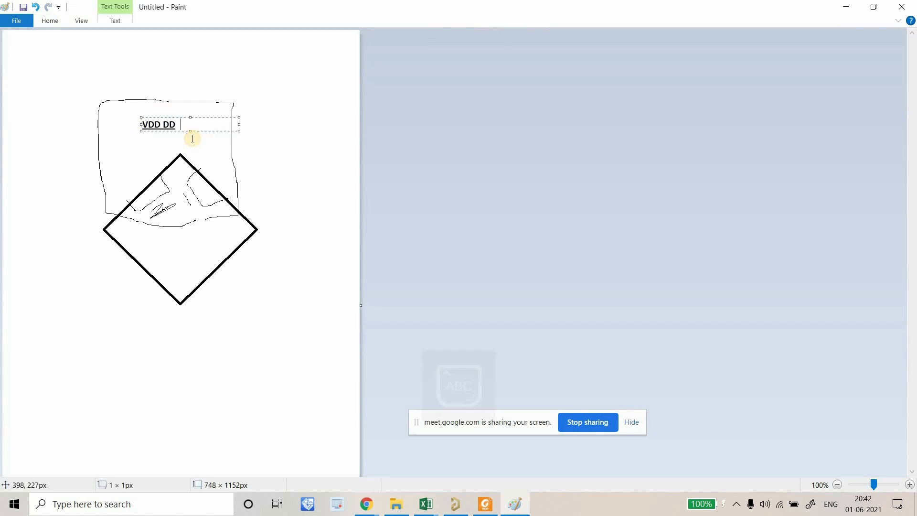
click(288, 160)
Return to Altium and open the Power Supply Page schematic.
click(458, 505)
right_drag(557, 247, 539, 252)
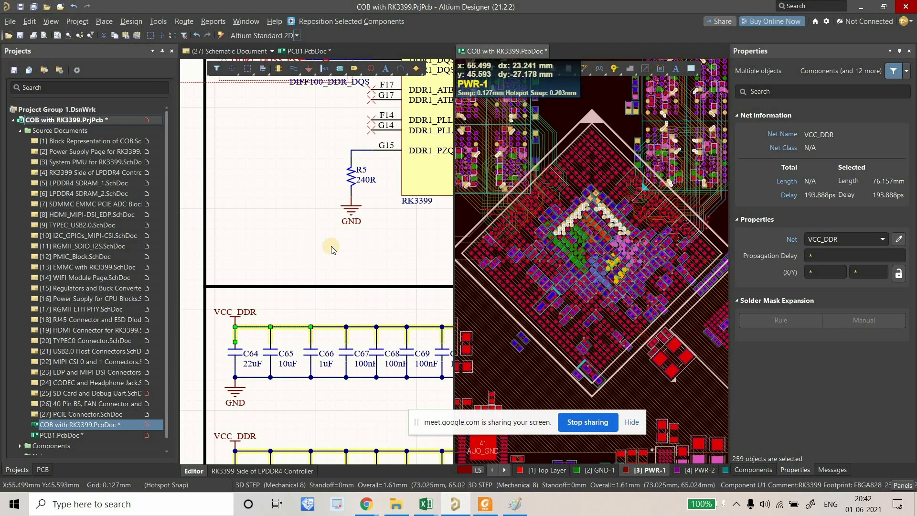
ctrl+scroll(304, 262, down, 2)
double_click(66, 142)
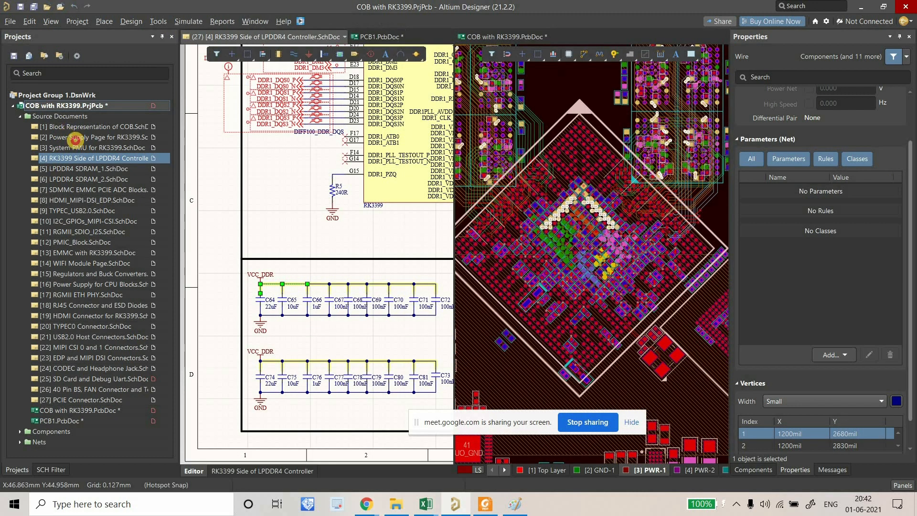
ctrl+scroll(264, 282, up, 1)
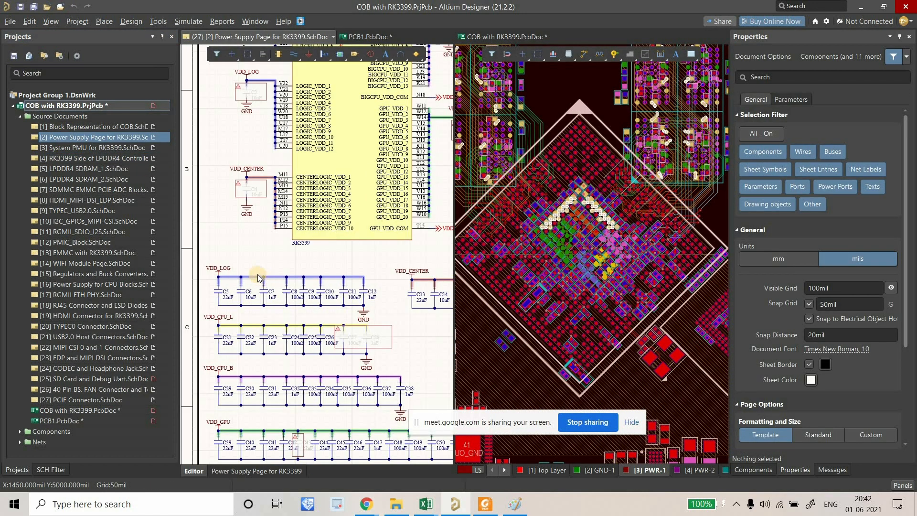
ctrl+scroll(234, 264, up, 1)
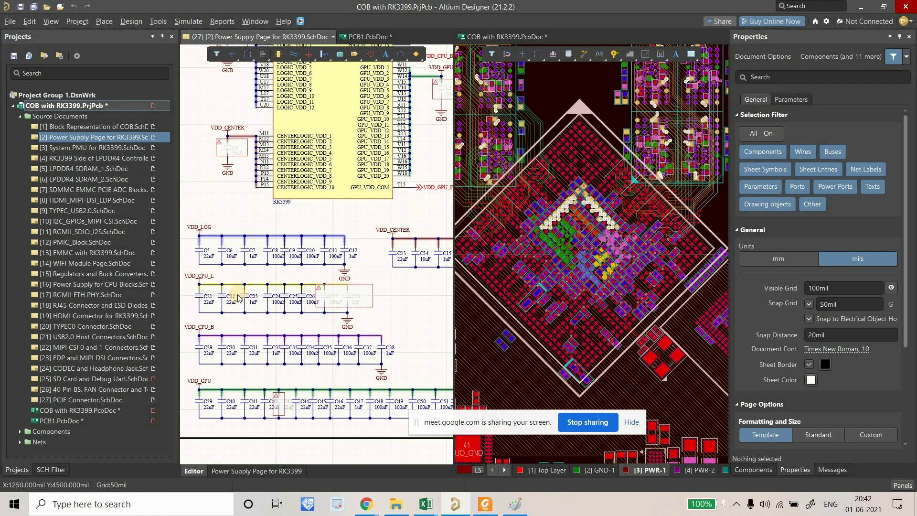
Cross-probe the VDD_CPU_B wire to highlight its net on the board, then return to Paint.
click(230, 337)
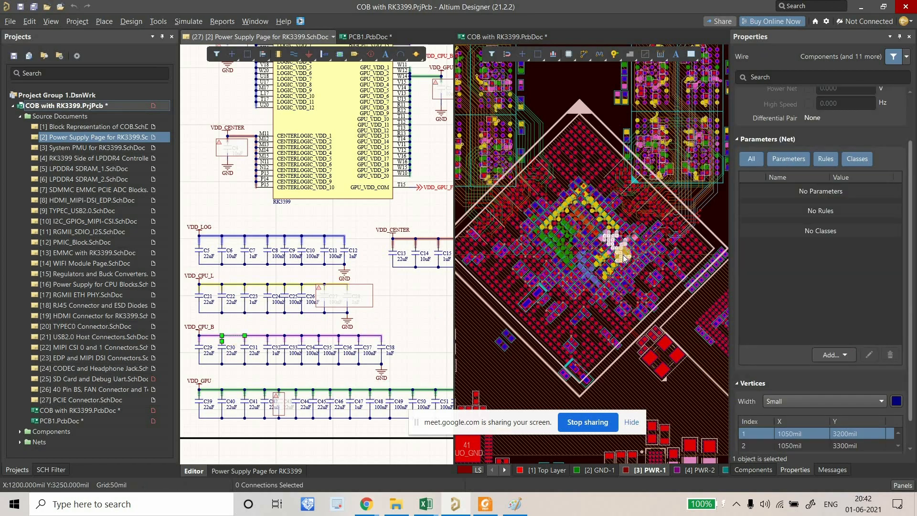
ctrl+scroll(628, 243, down, 4)
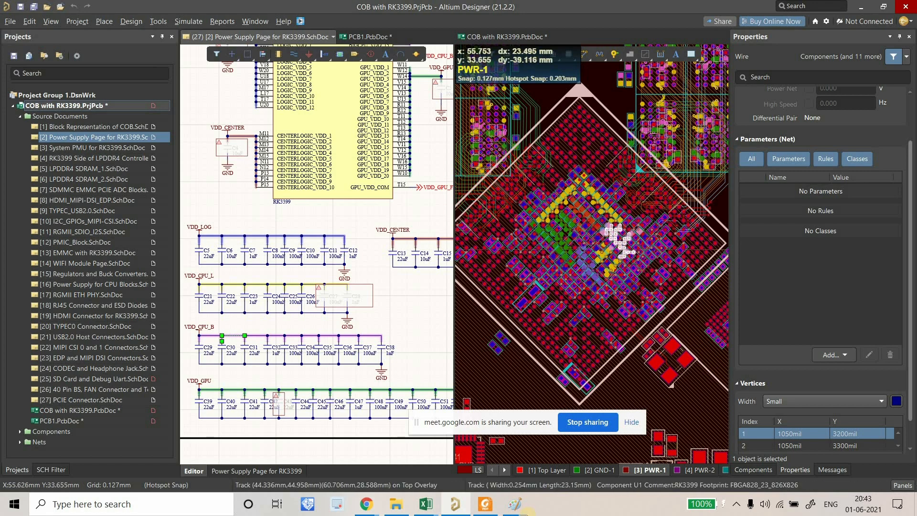
key(alt+Tab)
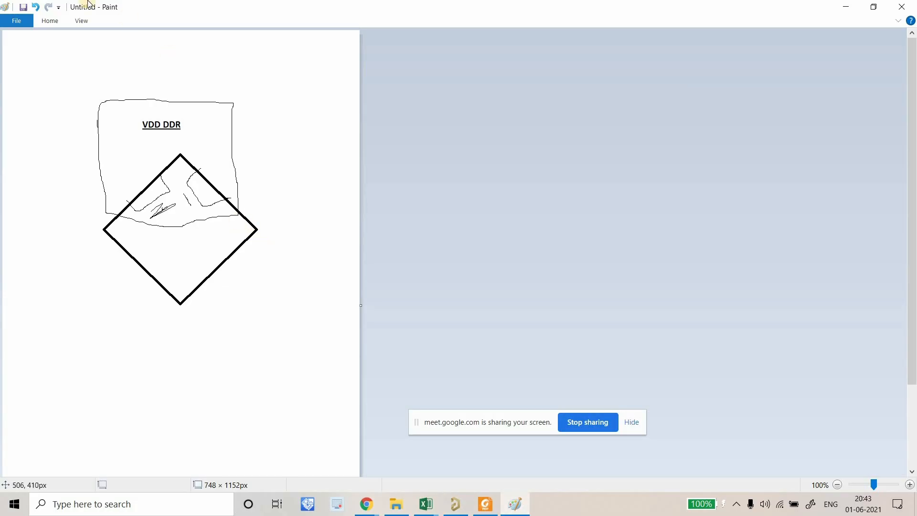
Pencil a box outlining a region on the diamond's right side.
click(50, 20)
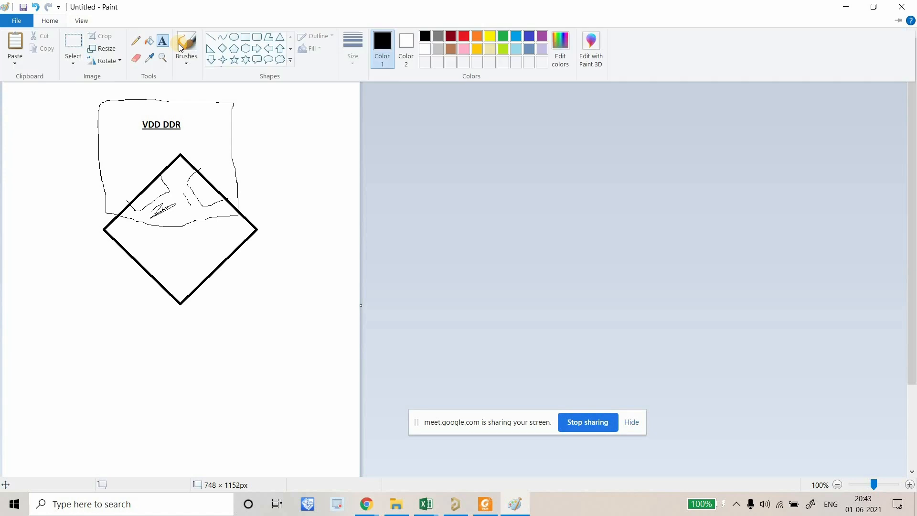
click(237, 194)
mouse_move(259, 218)
mouse_down()
mouse_move(203, 218)
mouse_move(196, 256)
mouse_move(286, 264)
mouse_up()
drag(291, 212, 251, 216)
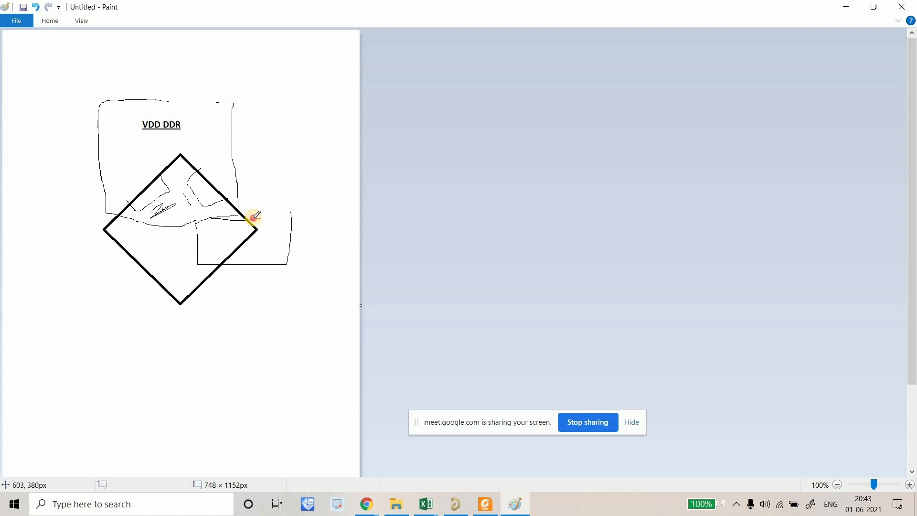
Label the right-hand box 'CPU_B'.
click(50, 21)
click(164, 42)
click(236, 242)
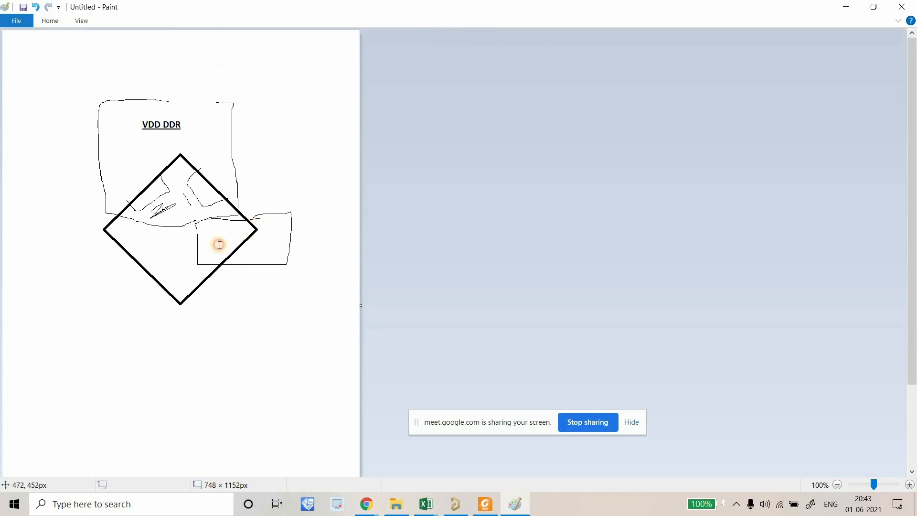
click(218, 244)
key(Caps_Lock)
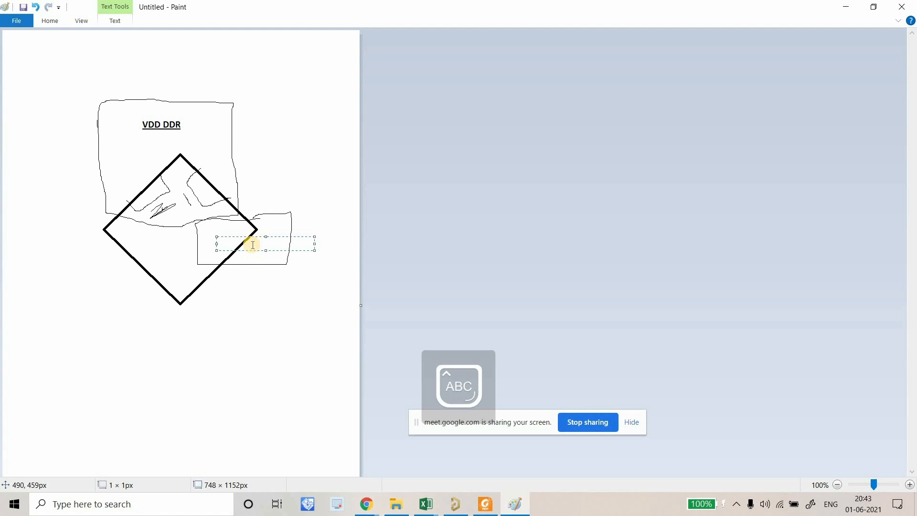
text(CPU B)
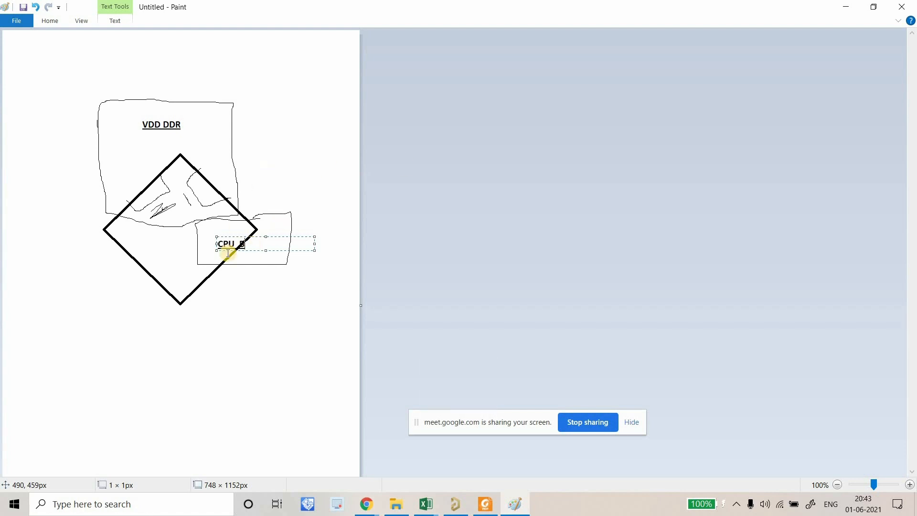
drag(244, 231, 230, 223)
click(314, 317)
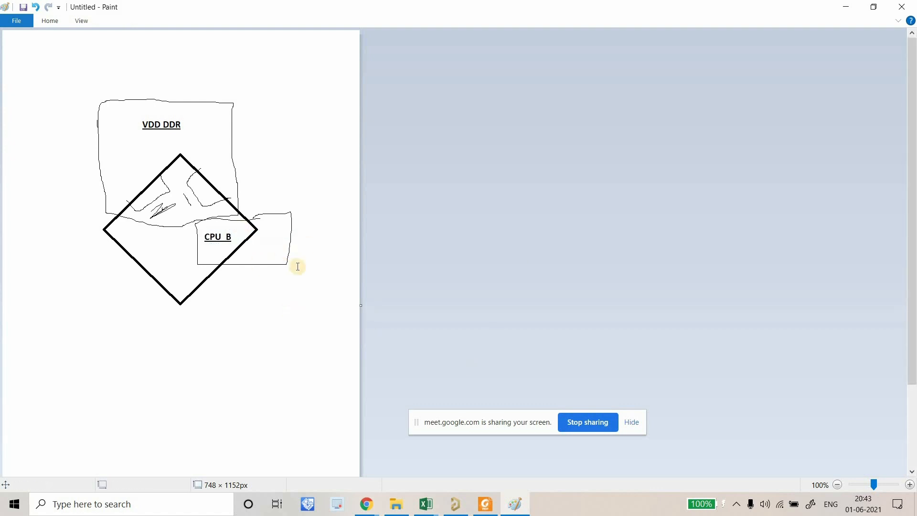
click(458, 510)
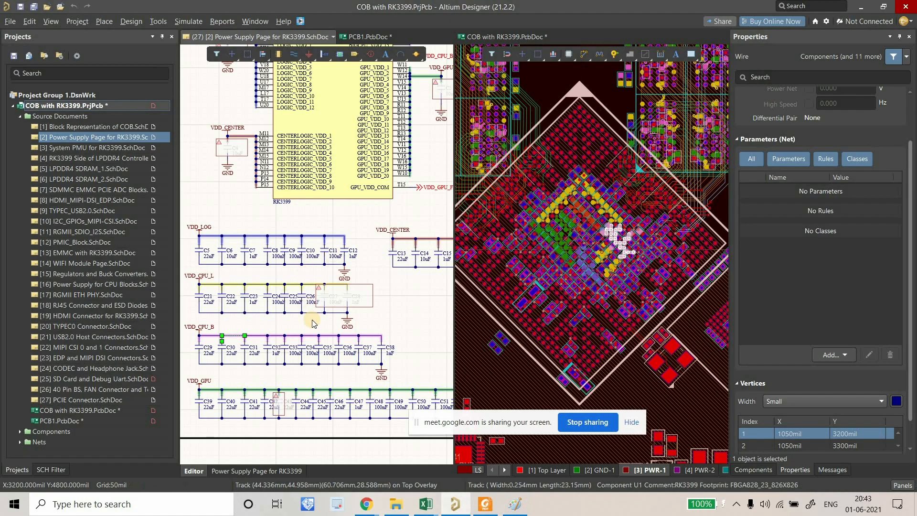
Cross-probe the VDD_CPU_L wire to highlight its net on the board, then return to Paint.
click(214, 285)
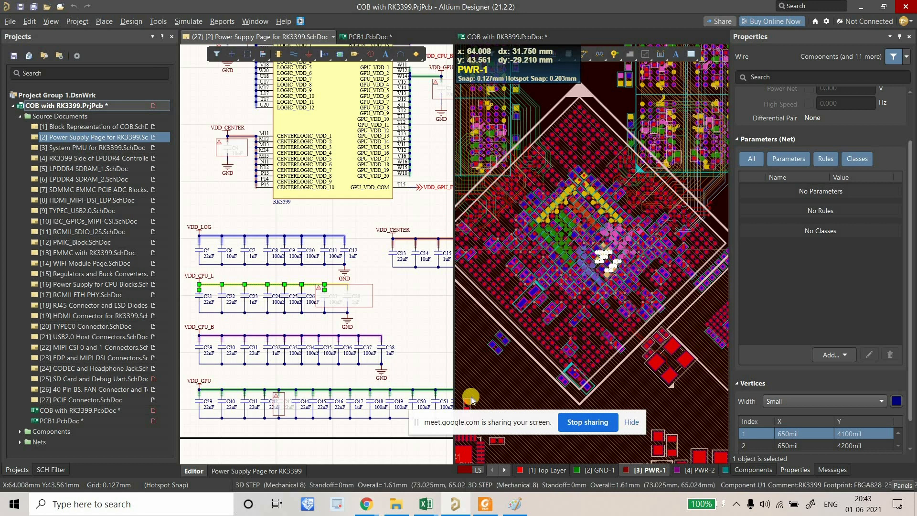
click(515, 504)
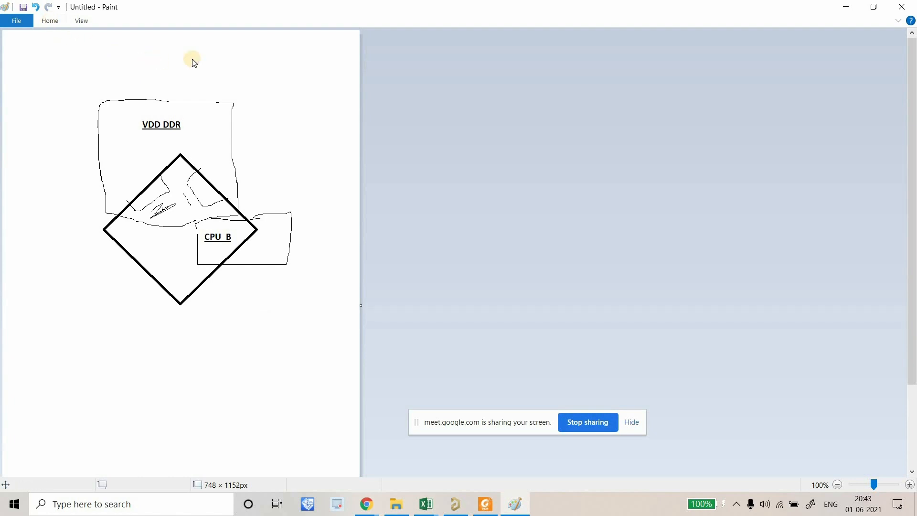
Pencil a freehand box below CPU_B, over the chip's bottom corner.
click(50, 20)
click(235, 274)
mouse_move(236, 274)
mouse_down()
mouse_move(204, 270)
mouse_move(176, 299)
mouse_move(219, 314)
mouse_move(264, 311)
mouse_up()
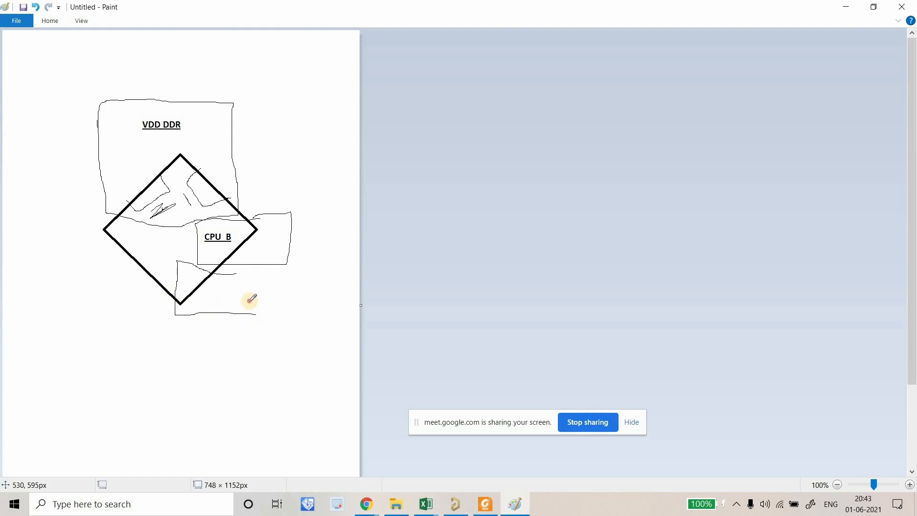
mouse_move(254, 271)
mouse_down()
mouse_move(294, 272)
mouse_move(297, 317)
mouse_move(252, 323)
mouse_up()
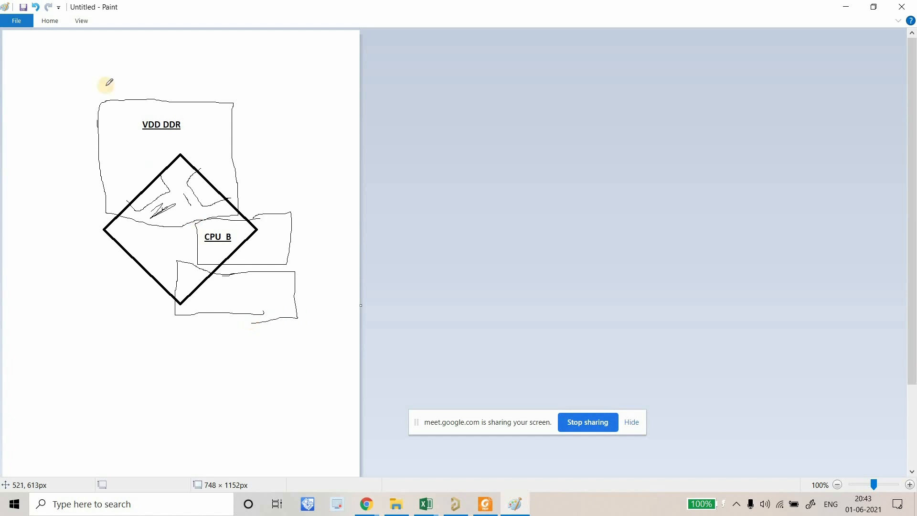
Label the new lower box CPU_L in capital letters.
click(50, 21)
click(164, 40)
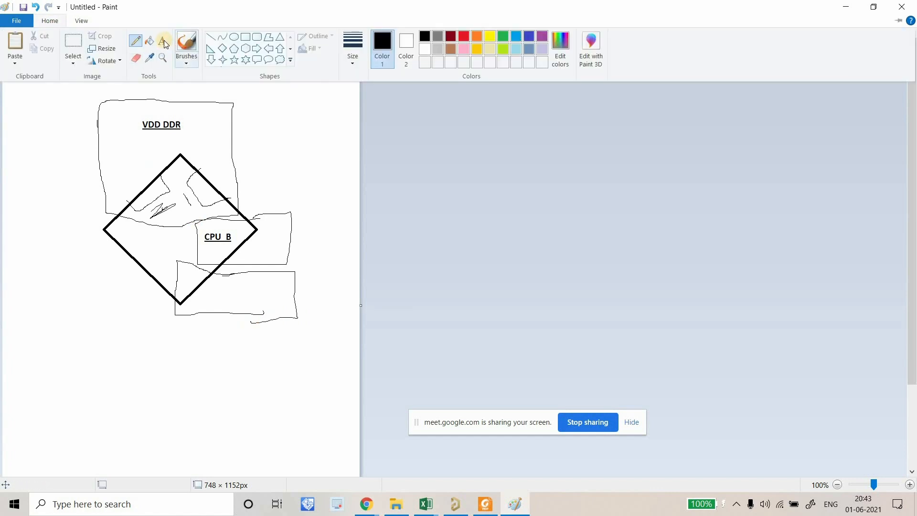
click(196, 288)
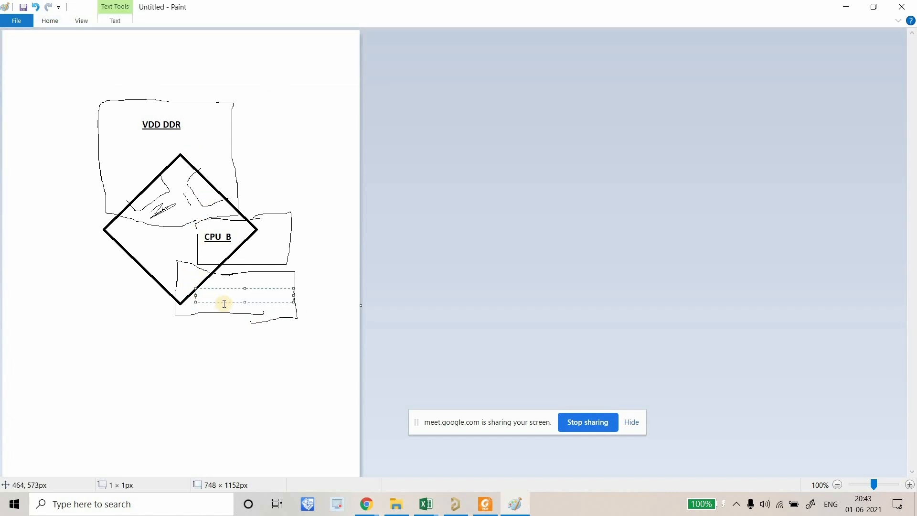
key(Caps_Lock)
text(CPU_L)
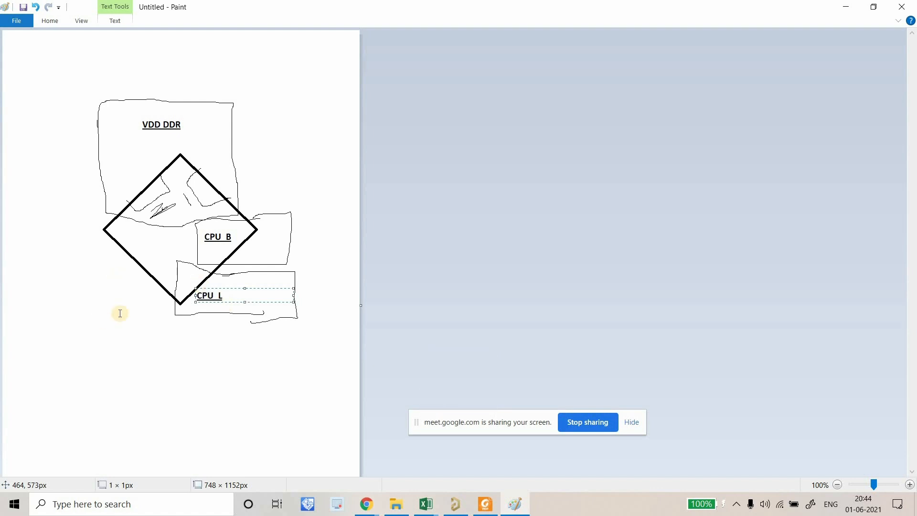
click(268, 268)
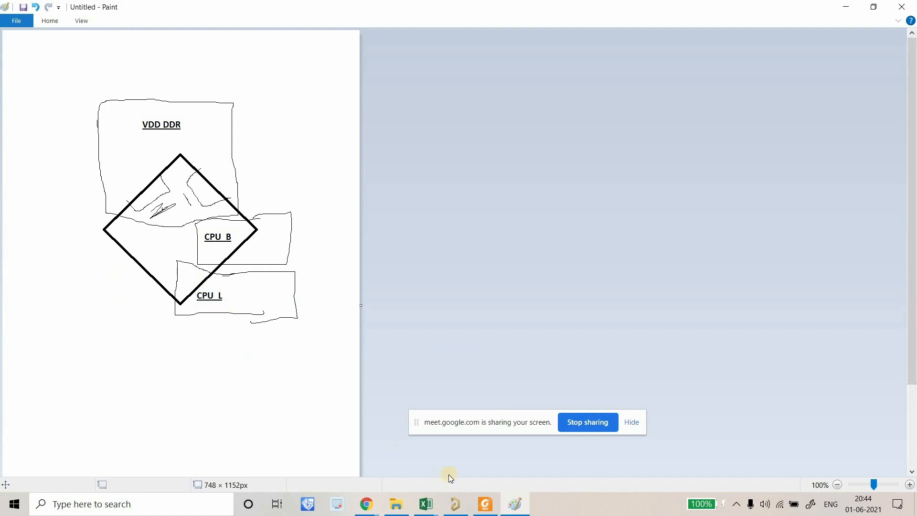
Highlight the VDD_GPU net on the Altium board, then return to Paint.
click(453, 507)
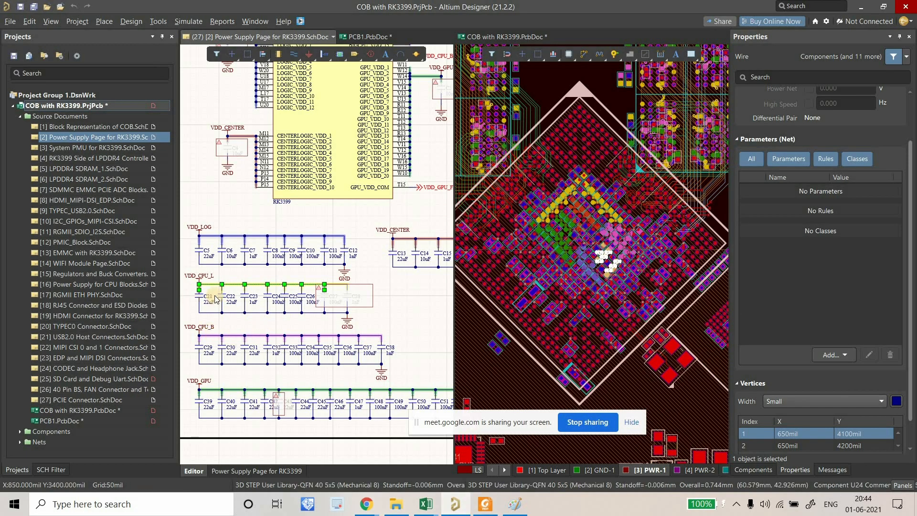
click(211, 388)
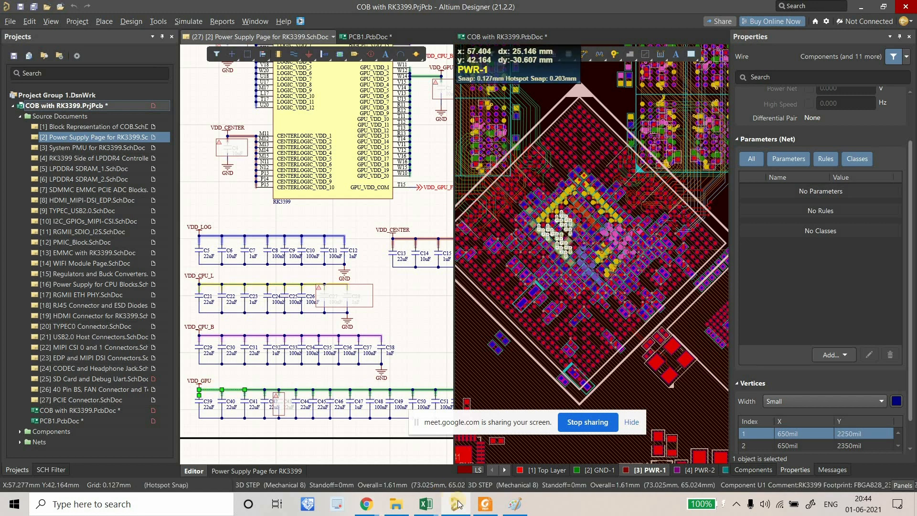
click(517, 504)
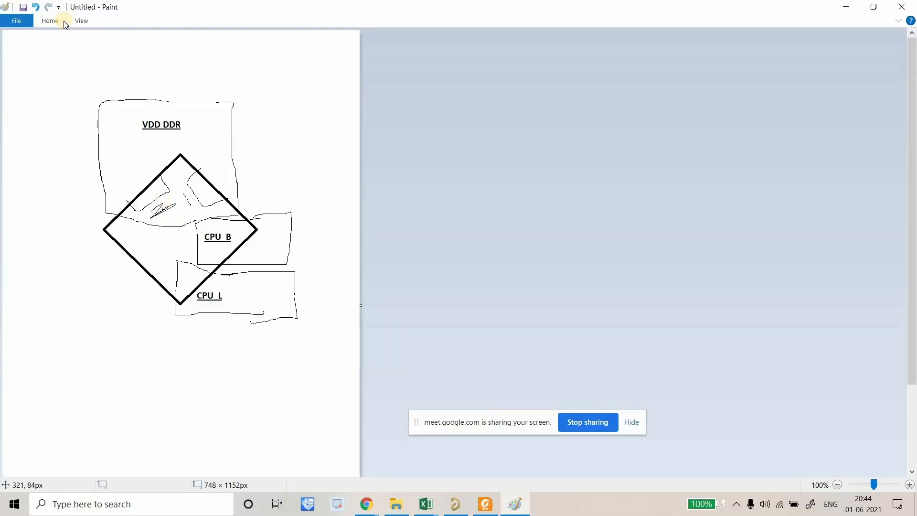
Pencil a box outline on the chip's left side, undoing a stray line first.
click(137, 41)
click(76, 218)
mouse_move(68, 216)
mouse_down()
mouse_move(181, 231)
mouse_move(170, 266)
mouse_move(99, 268)
mouse_up()
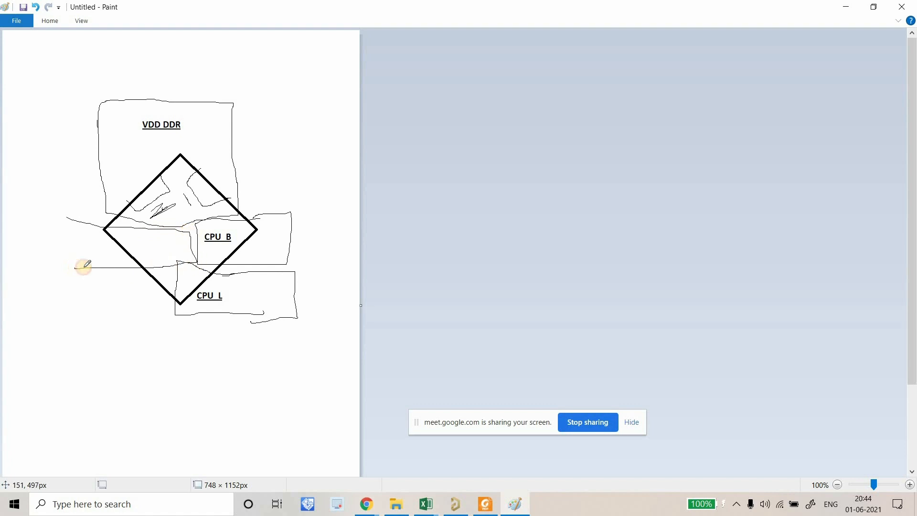
key(ctrl+z)
key(ctrl+z)
mouse_move(134, 221)
mouse_down()
mouse_move(153, 238)
mouse_move(152, 262)
mouse_move(91, 267)
mouse_up()
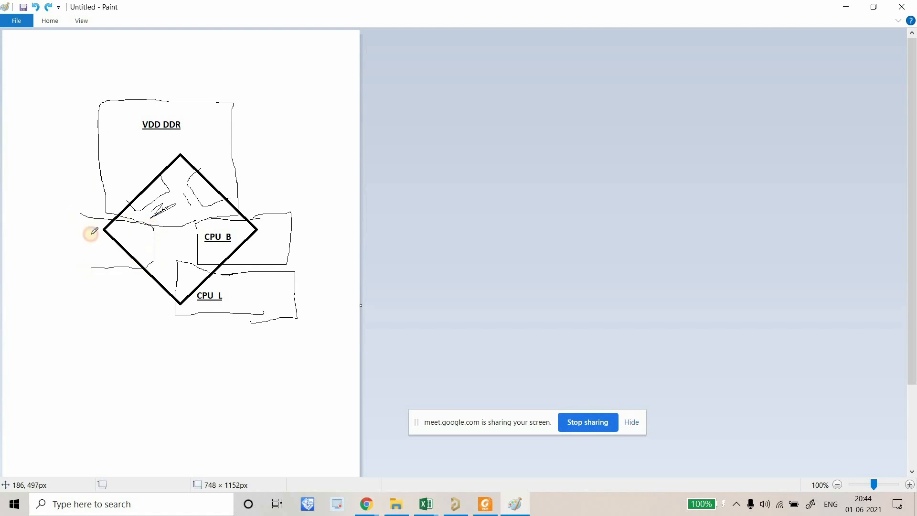
Label the left box VDD_GPU, shift the label left, then return to Altium Designer.
click(166, 40)
click(82, 238)
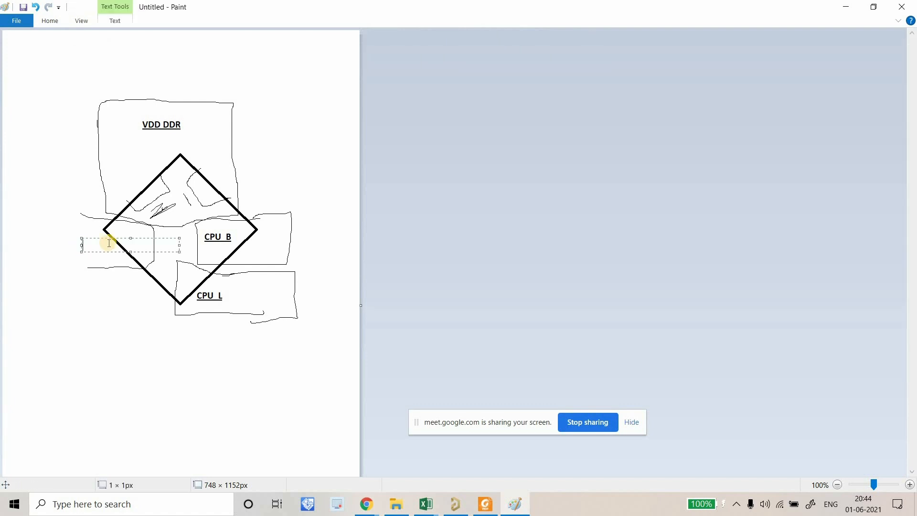
key(Caps_Lock)
text(VDD_GPU)
drag(102, 238, 85, 236)
click(297, 394)
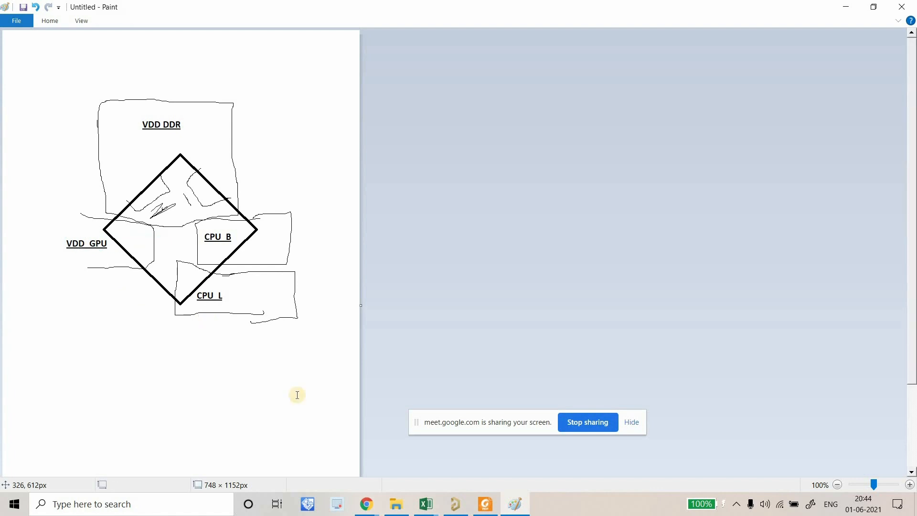
click(456, 508)
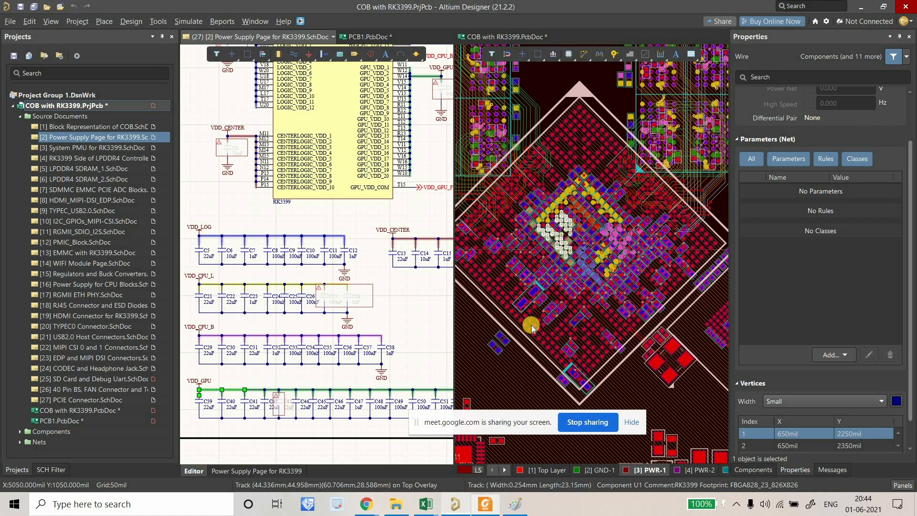
click(456, 508)
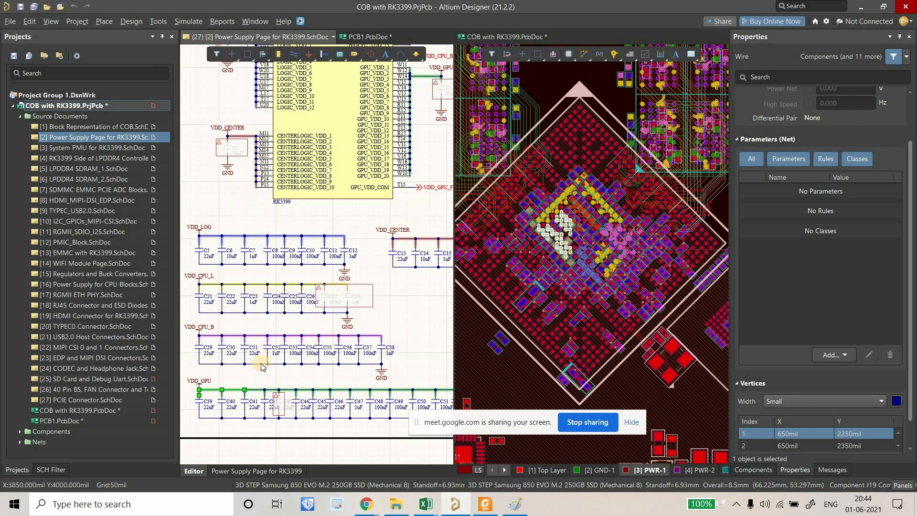
Cross-probe VDD_LOG, then VDD_CENTER, from their schematic wires onto the RK3399 footprint.
click(250, 237)
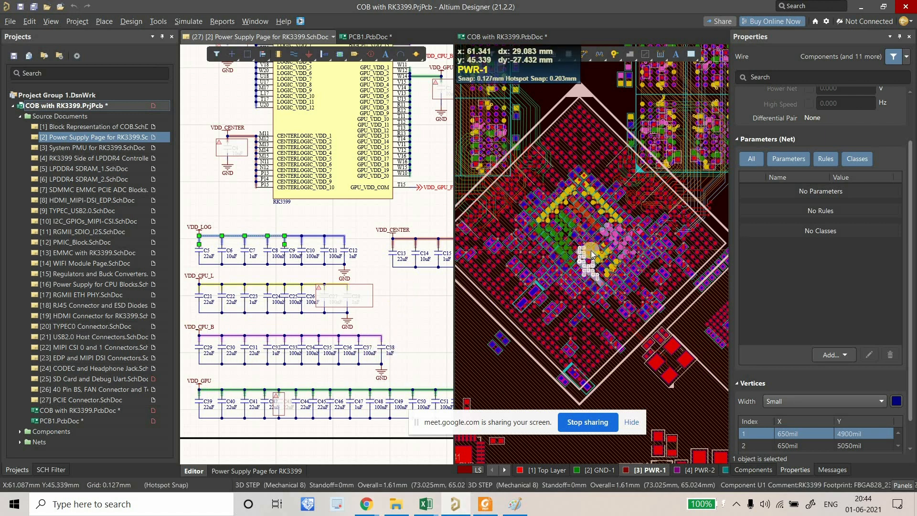
click(434, 240)
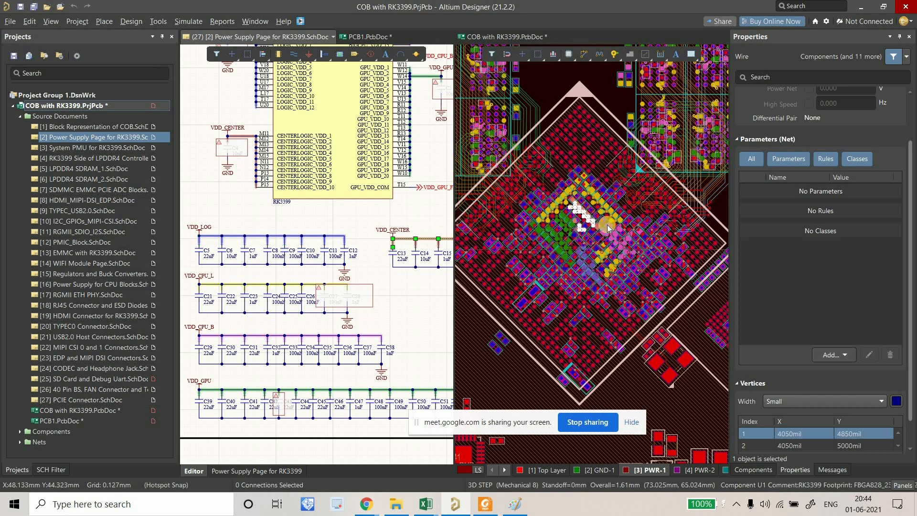
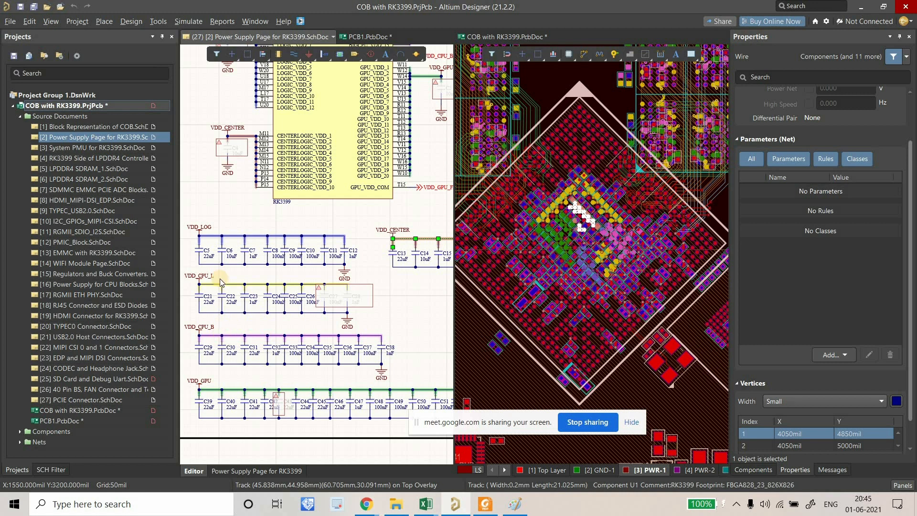
Cross-probe the VDD_LOG wire onto its PCB pads, then bring up the Paint power-region sketch.
click(274, 236)
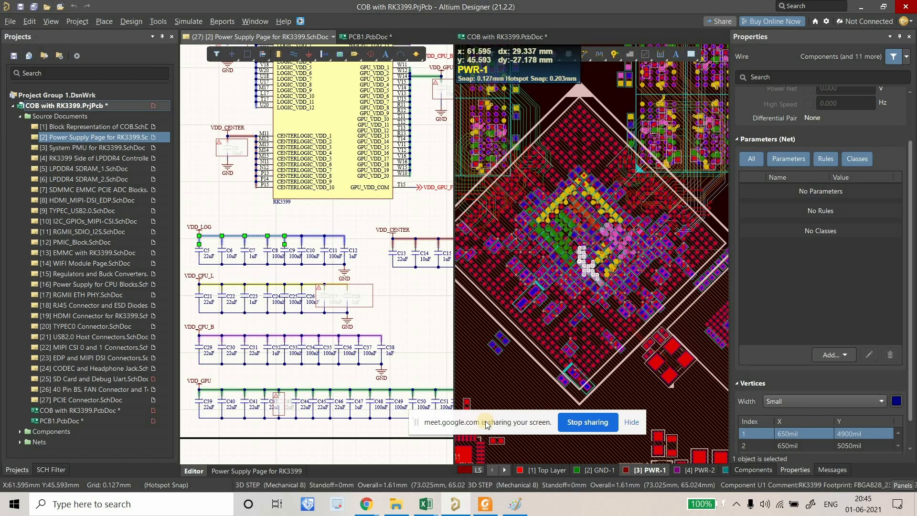
click(514, 504)
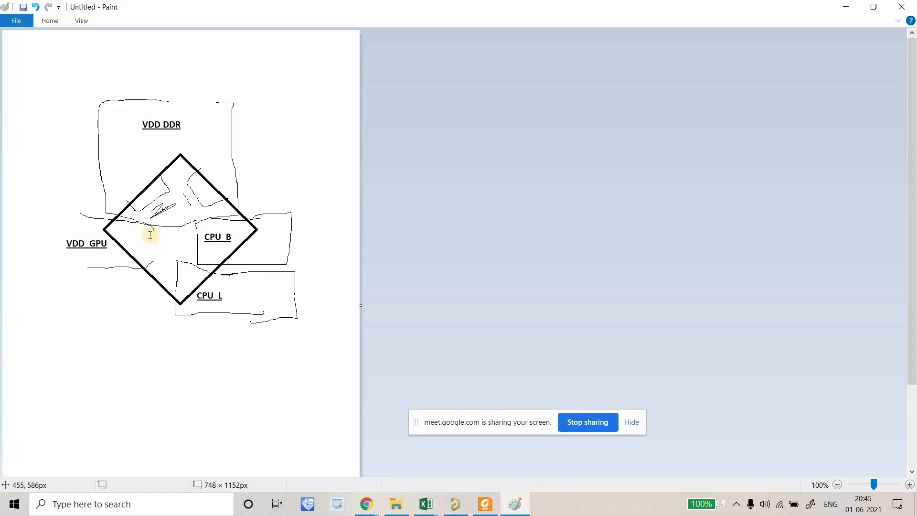
Pencil the border lines of a new lower-left region below VDD_GPU.
click(50, 22)
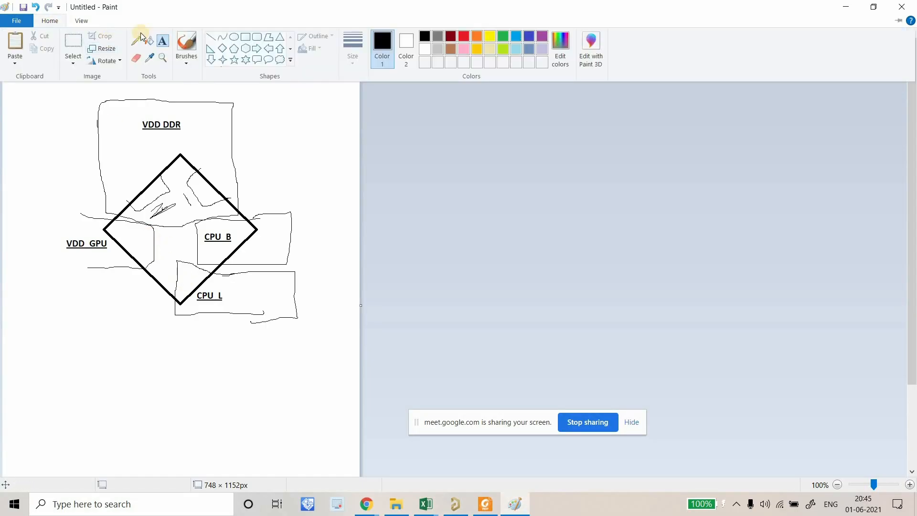
mouse_move(84, 275)
mouse_down()
mouse_move(163, 269)
mouse_move(164, 323)
mouse_up()
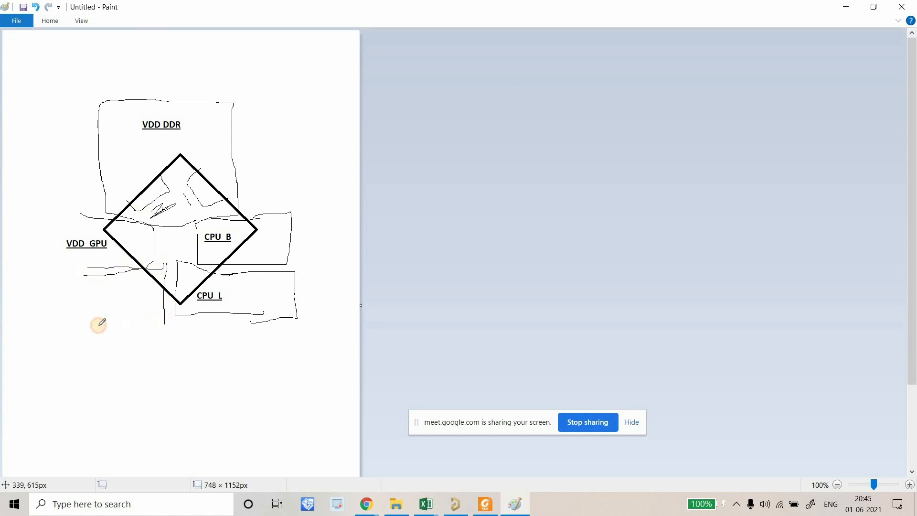
drag(98, 325, 88, 324)
Label the lower-left region VDD LOGIC.
click(46, 22)
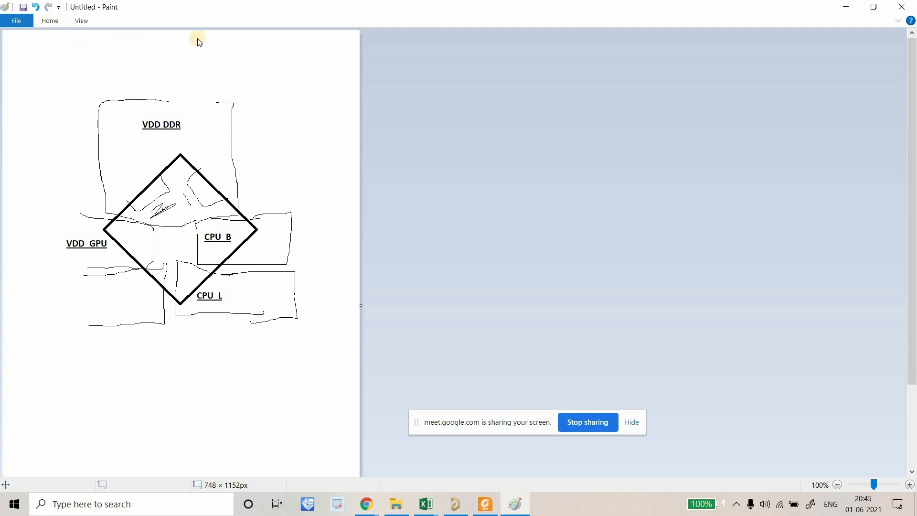
click(163, 39)
click(85, 297)
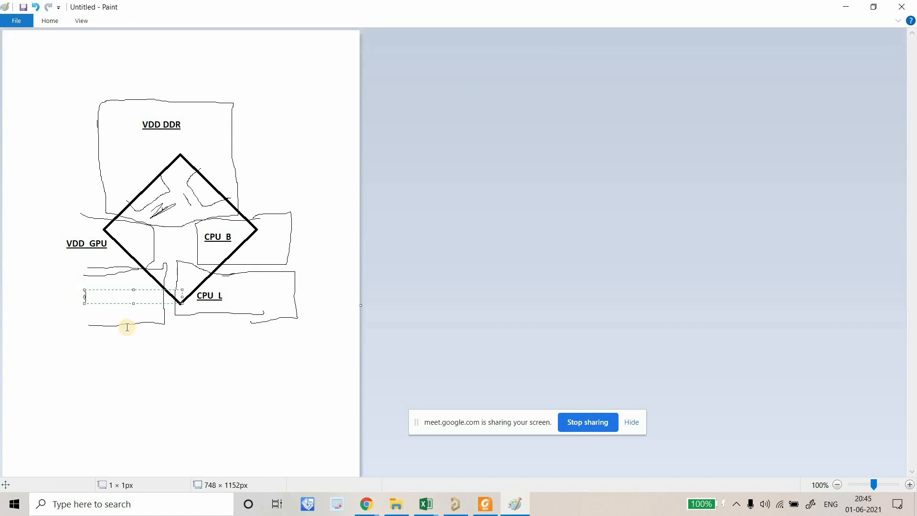
text(VDD LOGIC)
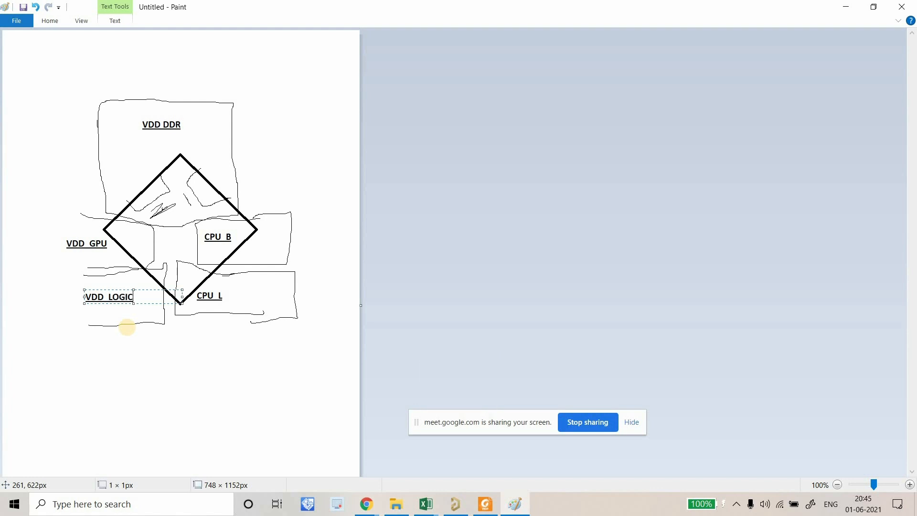
click(146, 368)
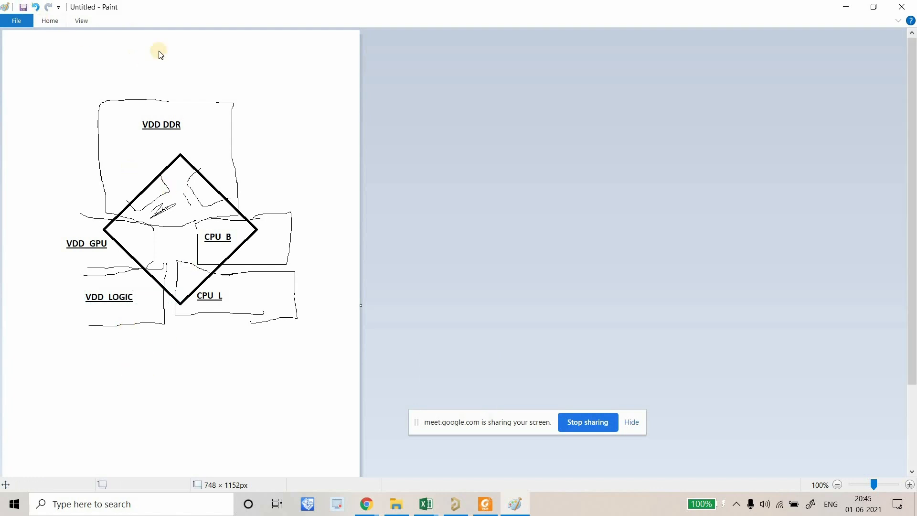
click(245, 38)
Draw a rectangle at the diamond's centre and label it VDD Center.
drag(149, 225, 196, 262)
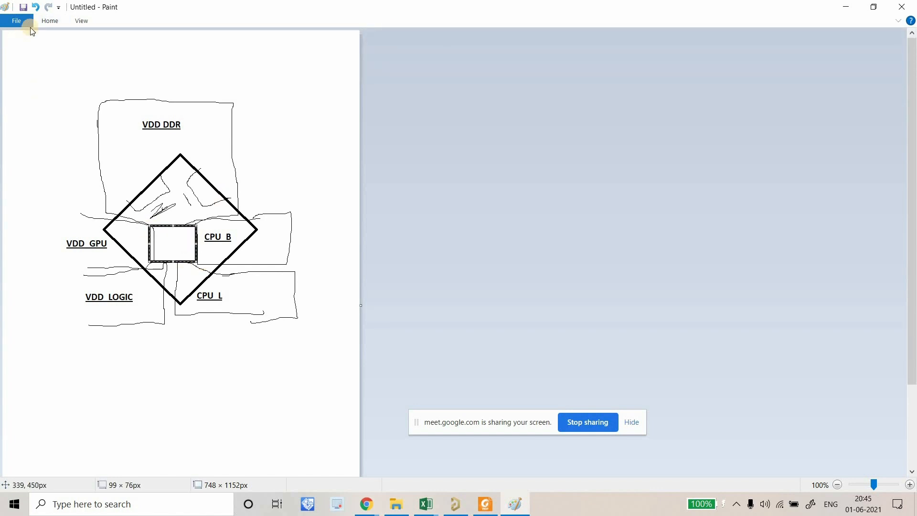
click(163, 38)
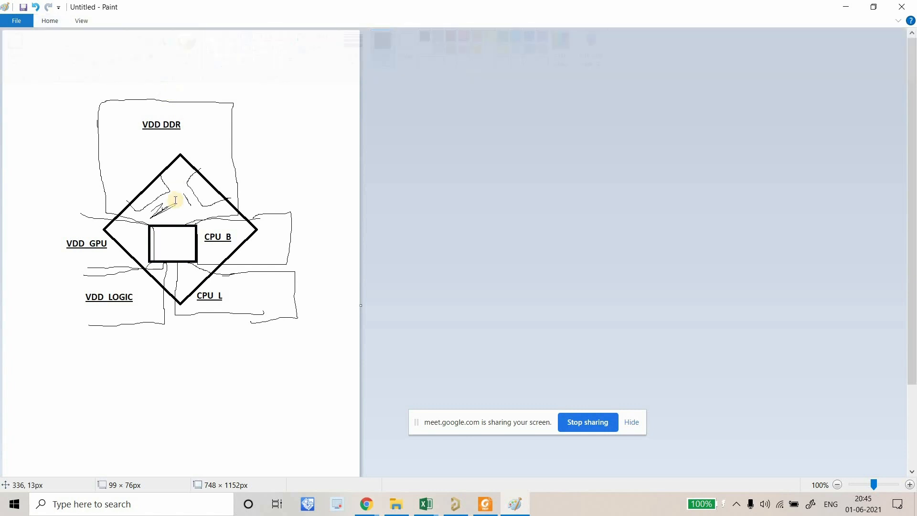
click(157, 233)
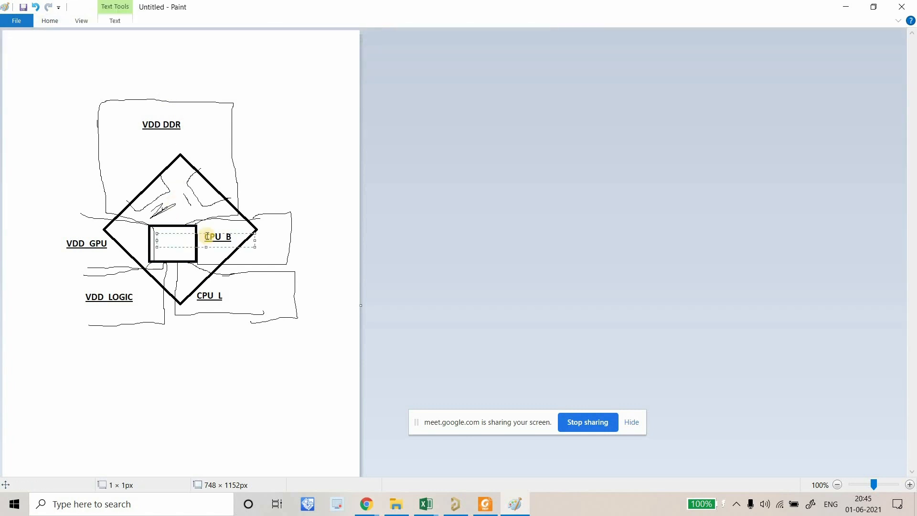
key(Caps_Lock)
text(VDD)
key(Caps_Lock)
text(Center)
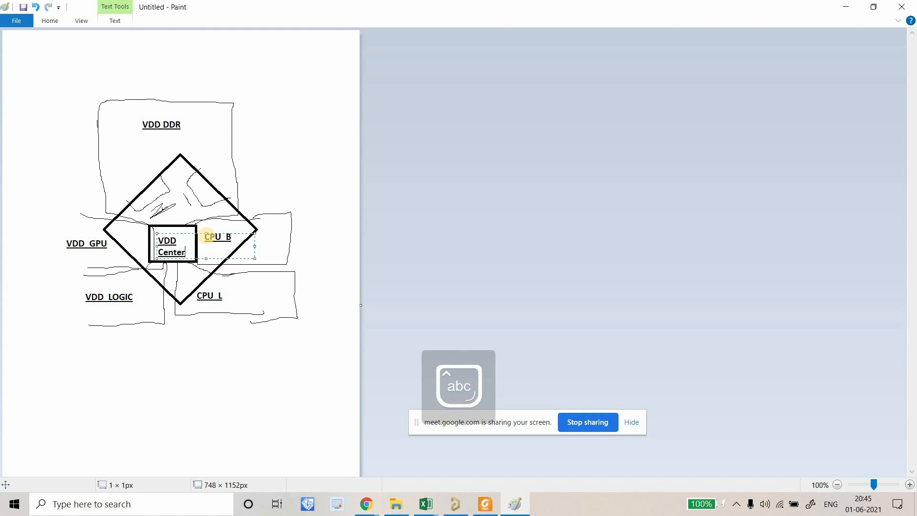
click(234, 338)
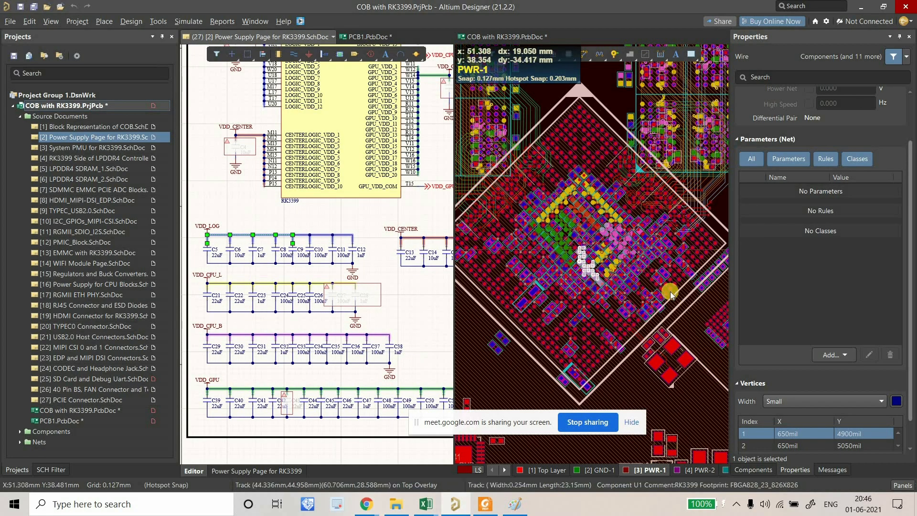
ctrl+scroll(655, 290, down, 5)
ctrl+scroll(605, 264, up, 2)
Inspect the RK3399 BGA pad areas on the PCB, checking the VDD_CPU_B copper underneath.
click(592, 259)
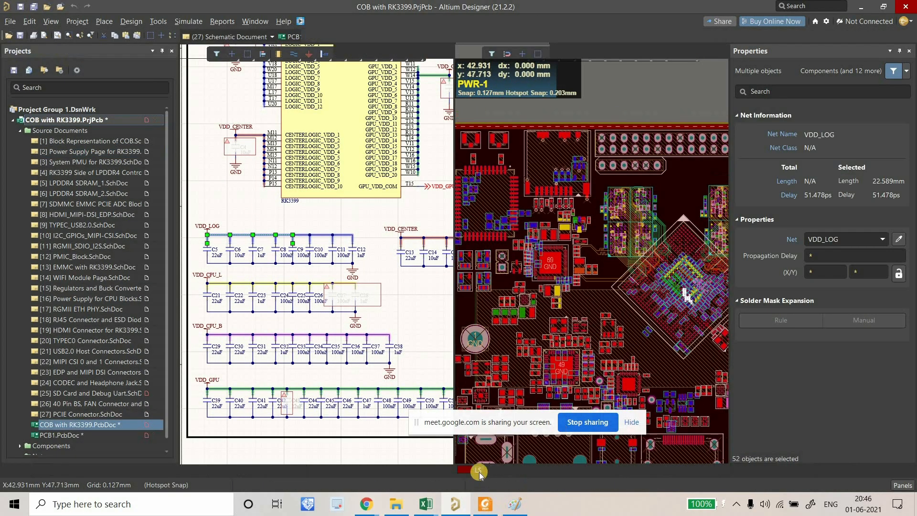
ctrl+scroll(590, 318, up, 4)
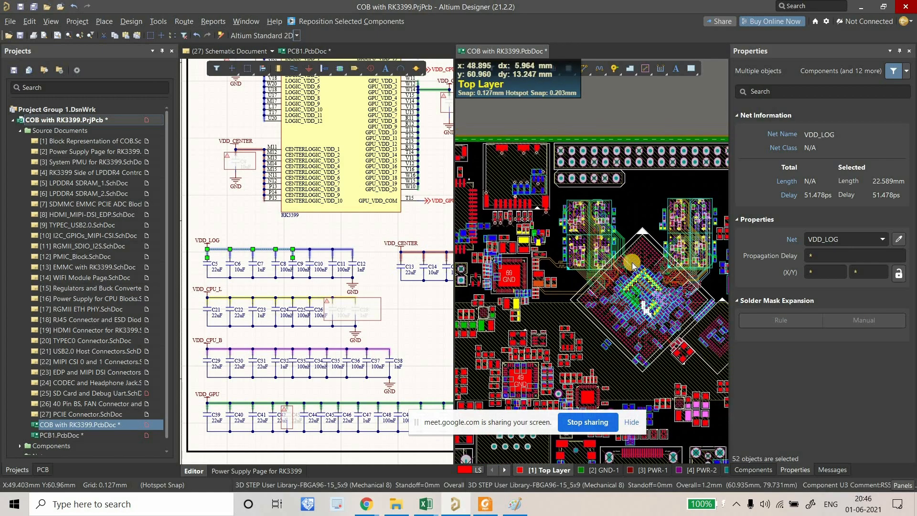
ctrl+scroll(633, 269, down, 3)
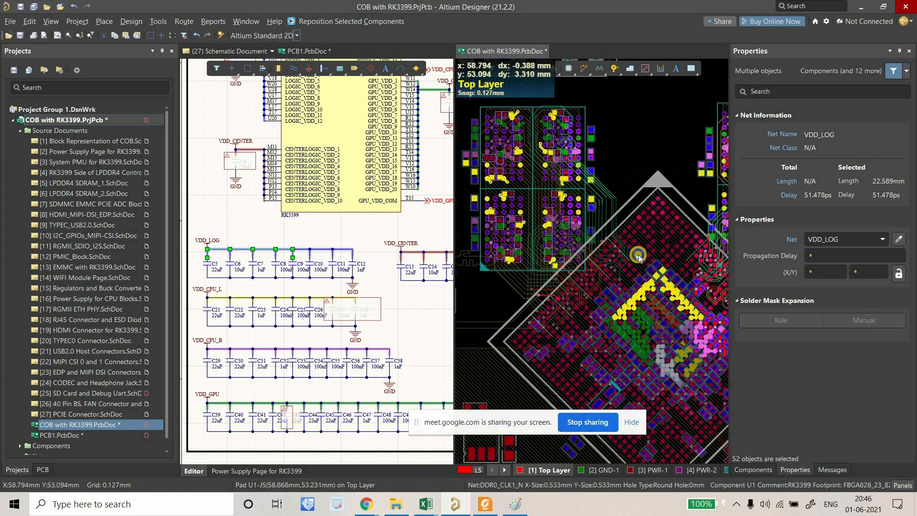
ctrl+scroll(613, 285, down, 1)
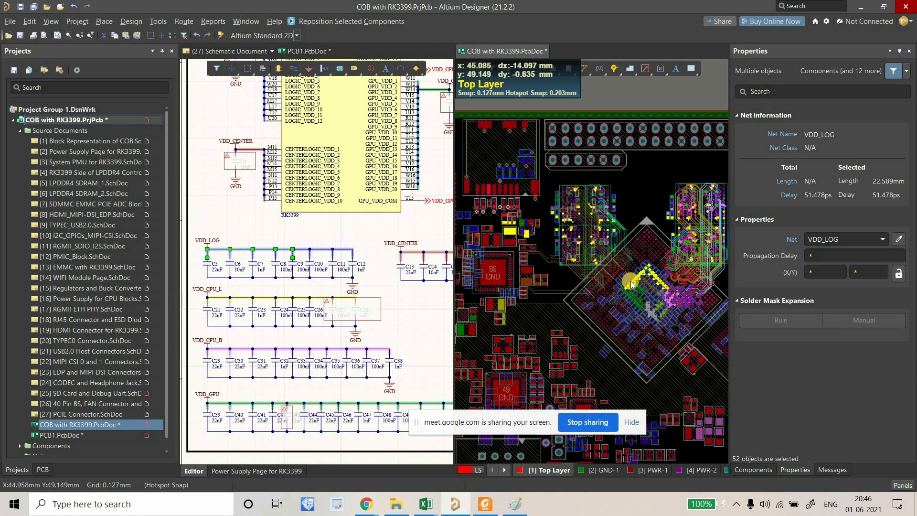
right_drag(521, 273, 522, 268)
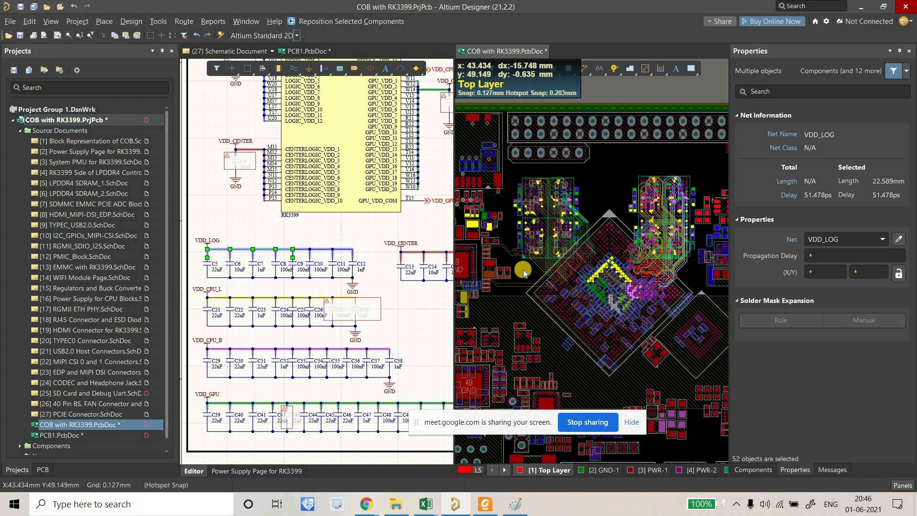
ctrl+scroll(524, 268, down, 1)
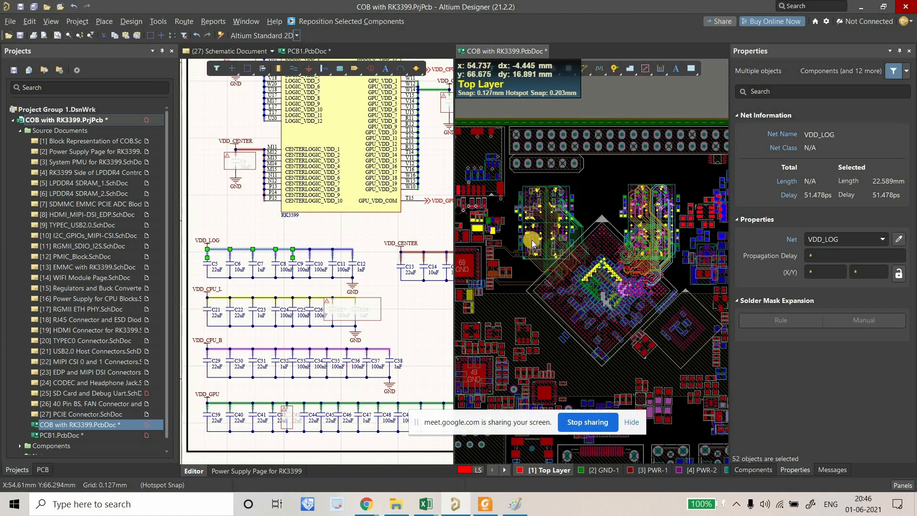
ctrl+scroll(622, 295, up, 5)
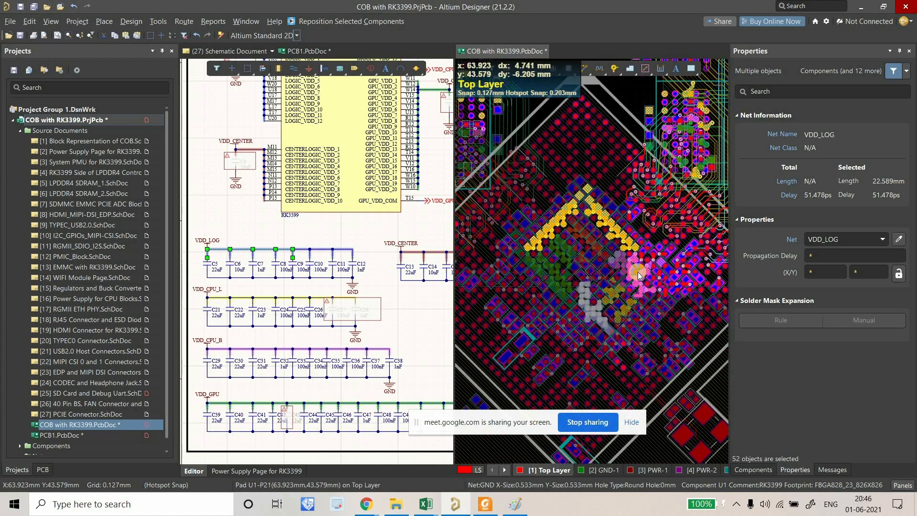
ctrl+scroll(635, 272, up, 3)
ctrl+click(619, 255)
ctrl+scroll(616, 252, down, 4)
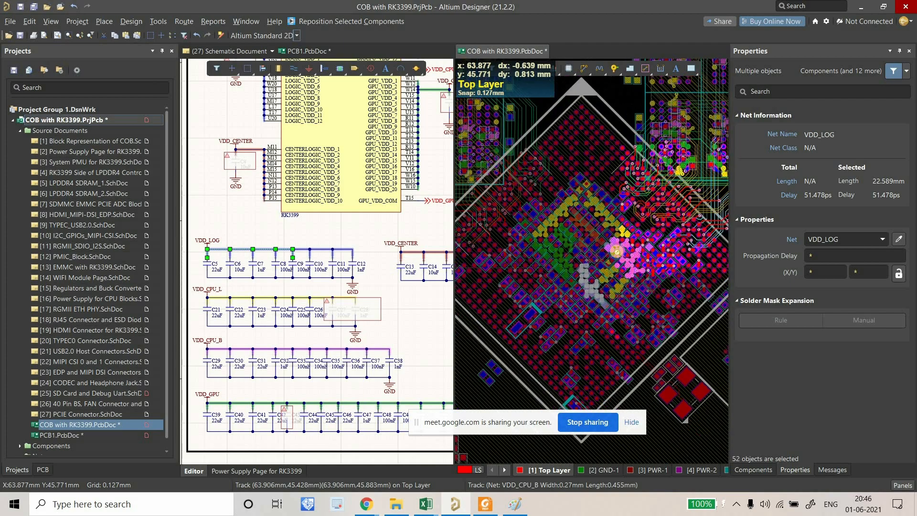
ctrl+scroll(617, 252, up, 5)
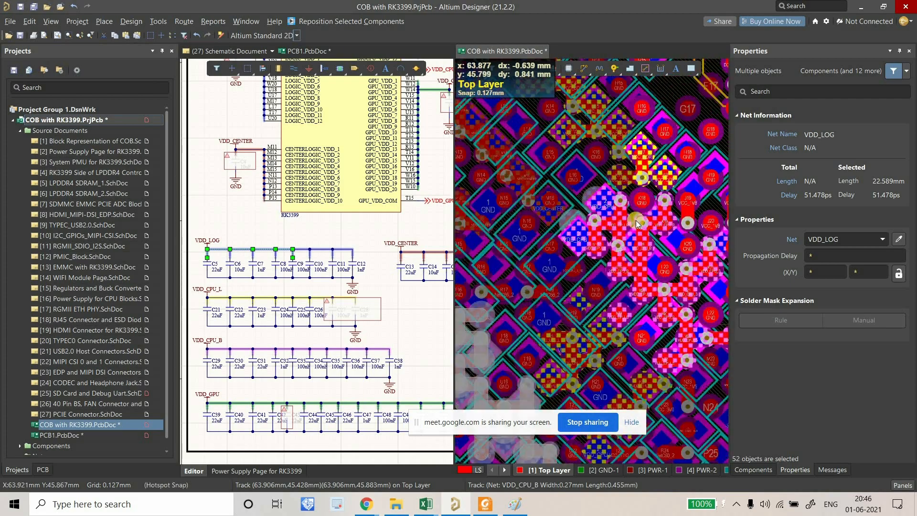
ctrl+scroll(632, 210, up, 2)
ctrl+scroll(632, 208, down, 7)
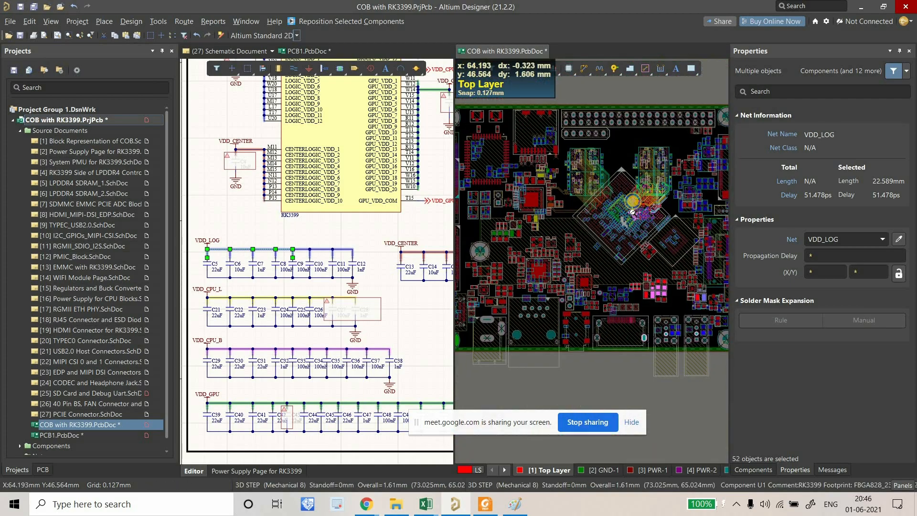
ctrl+scroll(632, 208, up, 3)
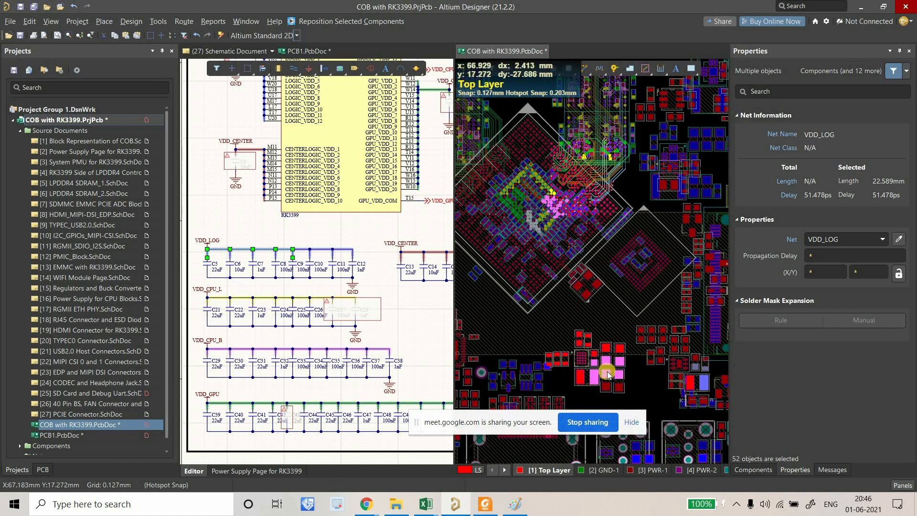
right_drag(614, 315, 600, 301)
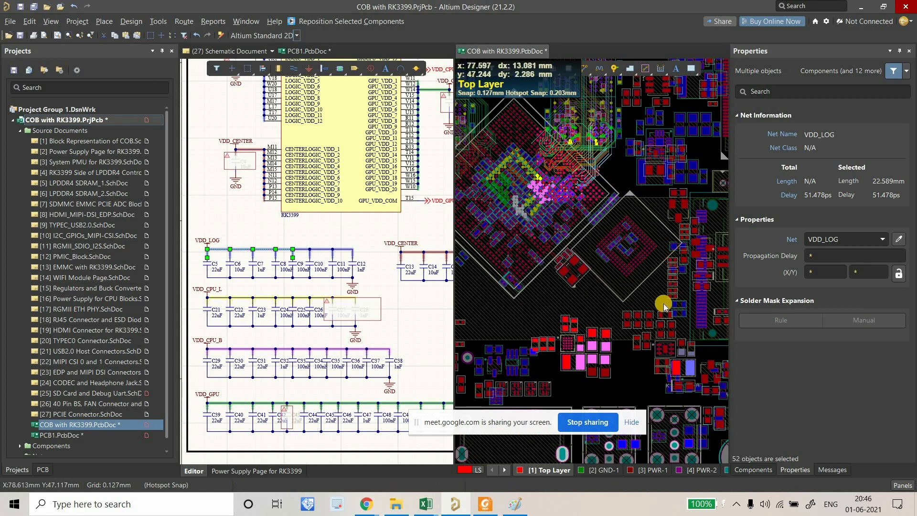
ctrl+scroll(533, 202, up, 1)
ctrl+scroll(532, 199, up, 3)
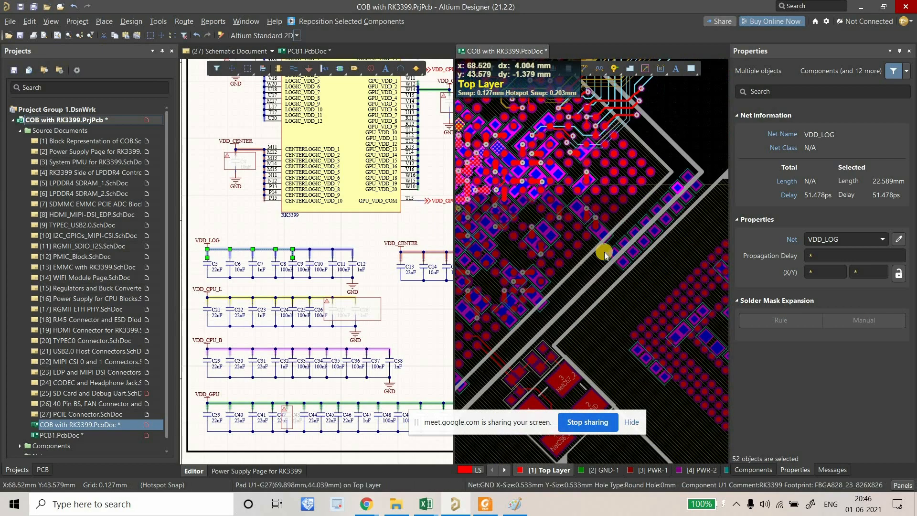
ctrl+scroll(620, 241, down, 5)
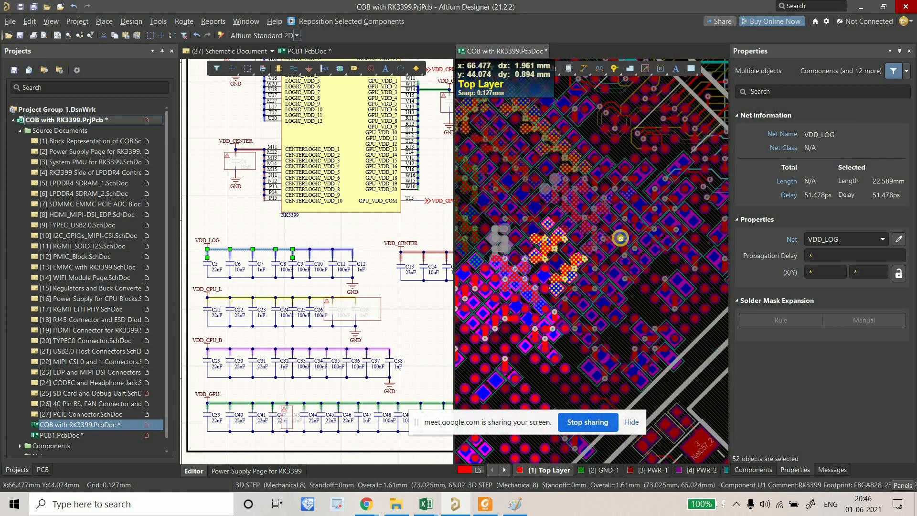
right_drag(492, 254, 503, 246)
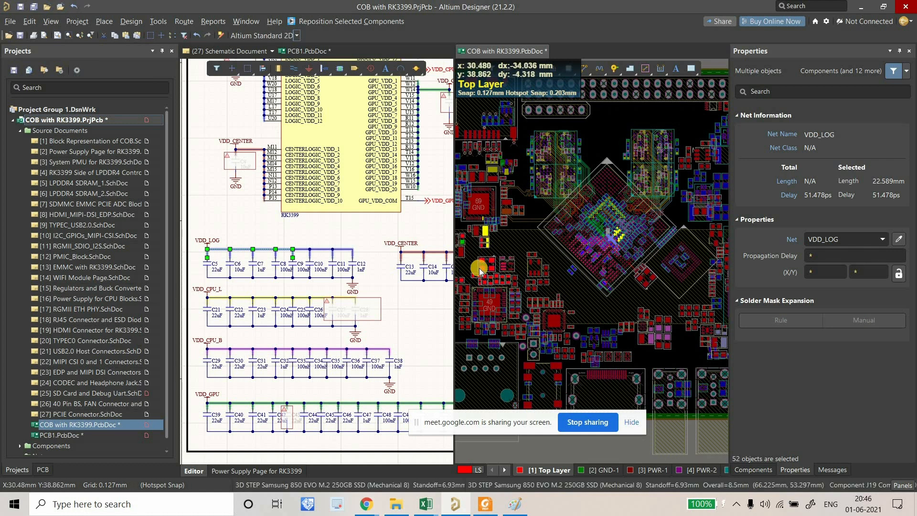
right_drag(510, 237, 526, 236)
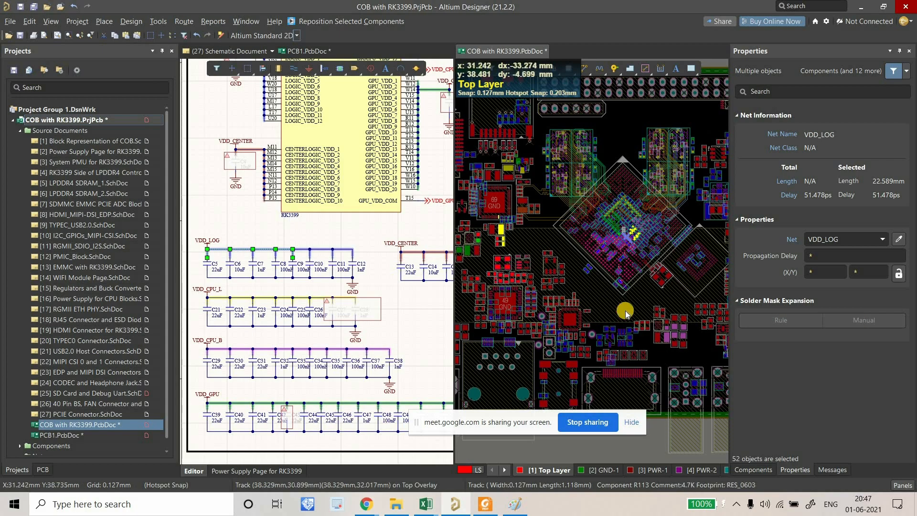
ctrl+scroll(569, 225, up, 8)
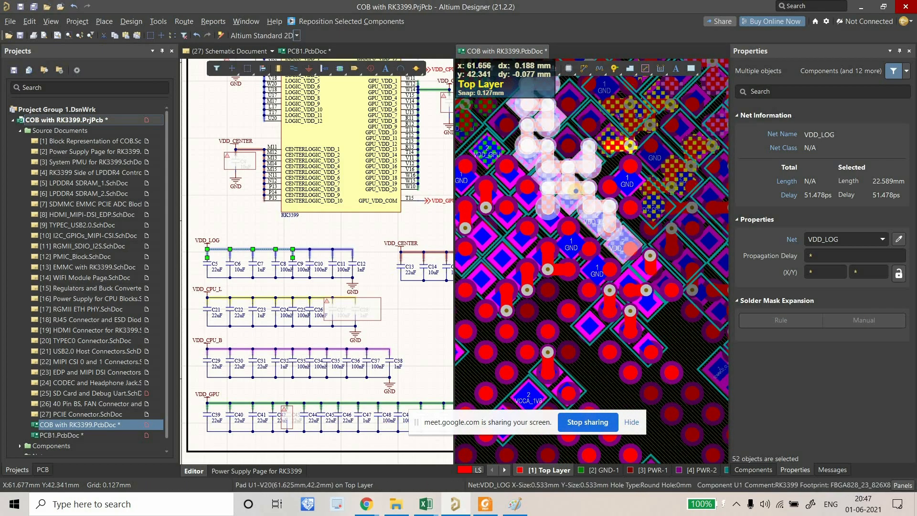
ctrl+scroll(573, 187, down, 8)
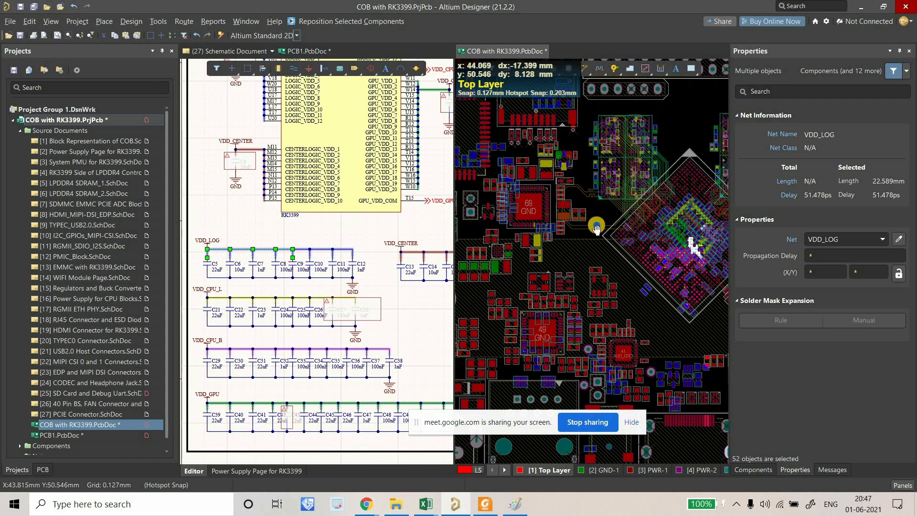
Clear the 52-object selection and re-examine the pads under the BGA.
click(596, 229)
ctrl+scroll(603, 233, up, 8)
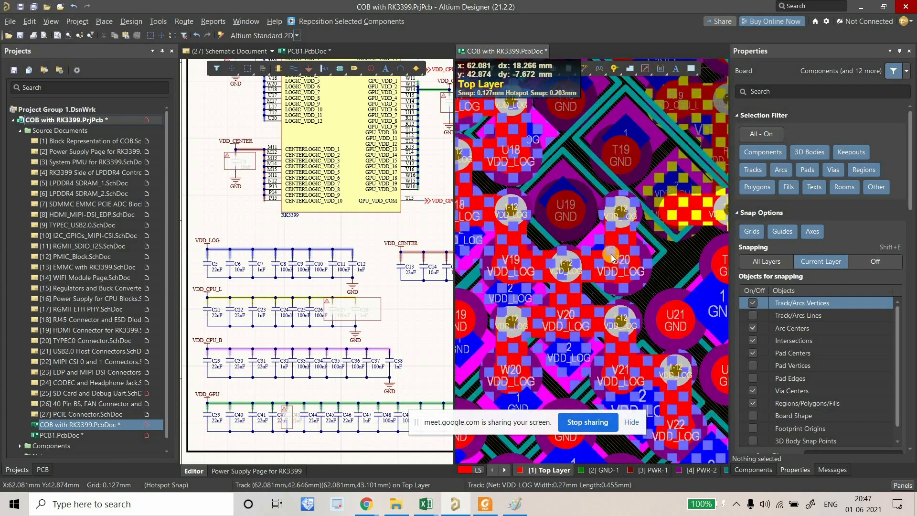
ctrl+scroll(609, 250, up, 1)
click(621, 253)
ctrl+scroll(622, 267, down, 9)
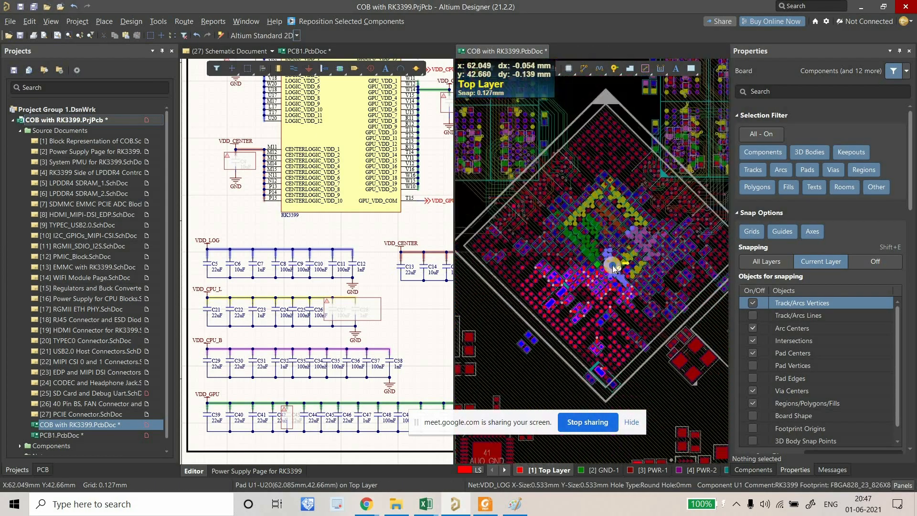
ctrl+scroll(616, 310, up, 10)
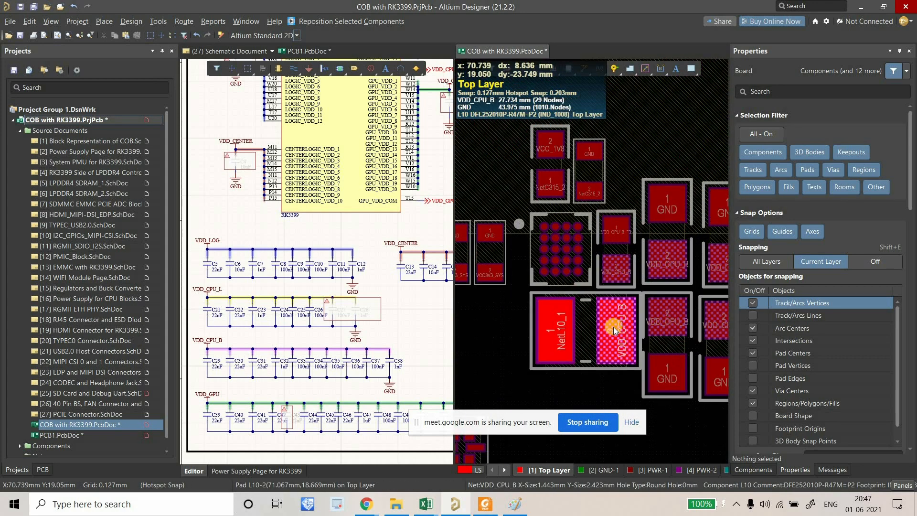
ctrl+scroll(613, 326, down, 3)
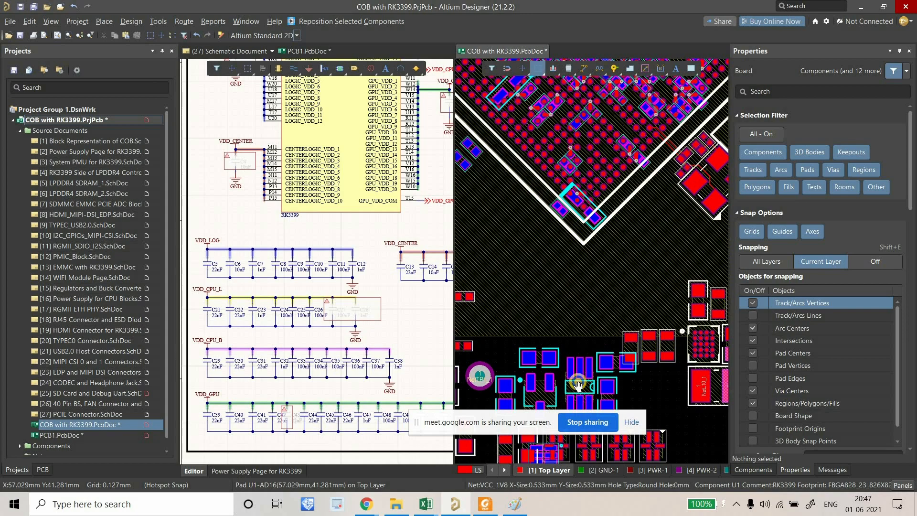
ctrl+scroll(575, 239, up, 8)
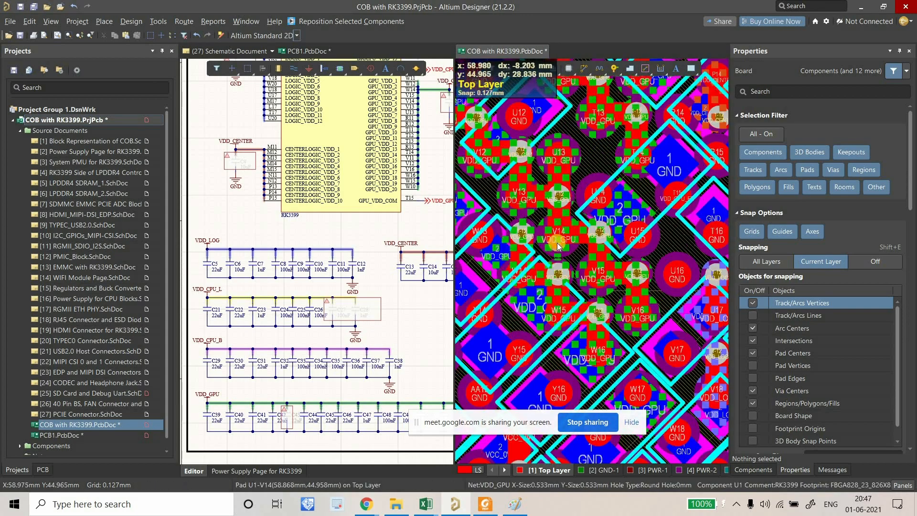
ctrl+scroll(558, 245, up, 3)
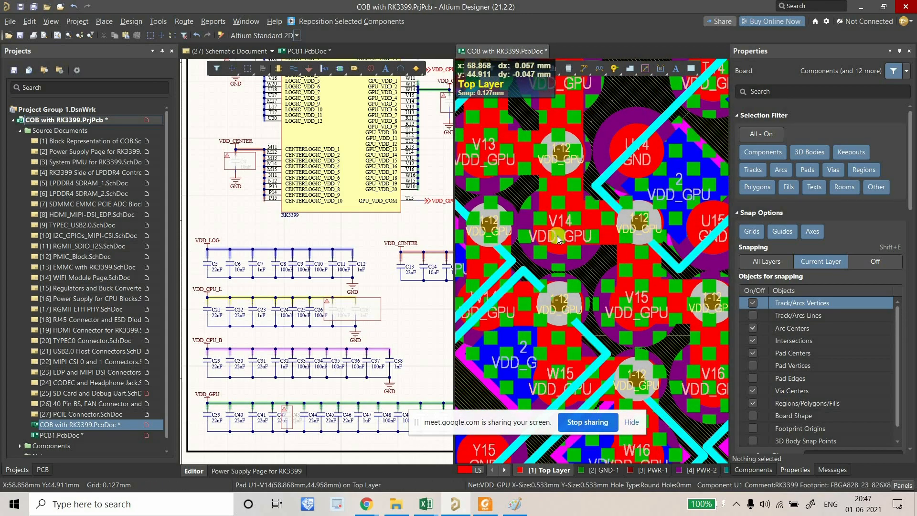
ctrl+scroll(557, 238, down, 8)
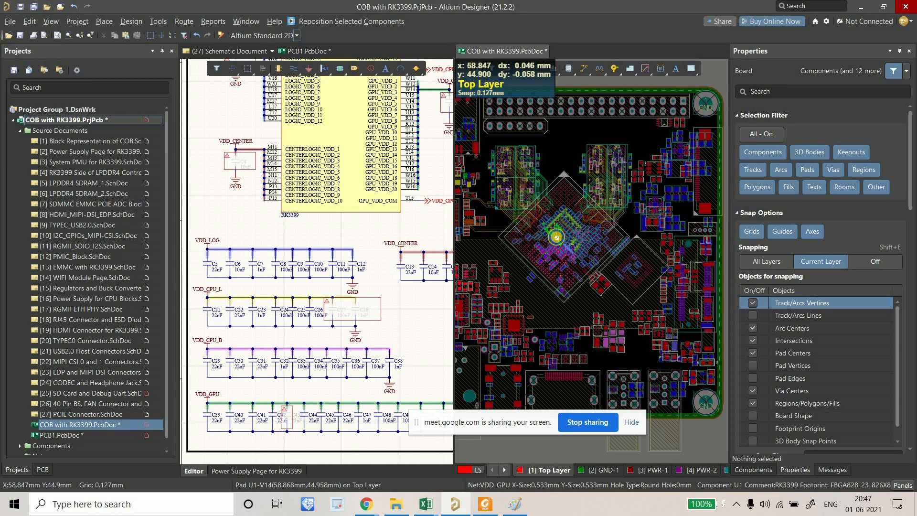
ctrl+scroll(556, 237, up, 10)
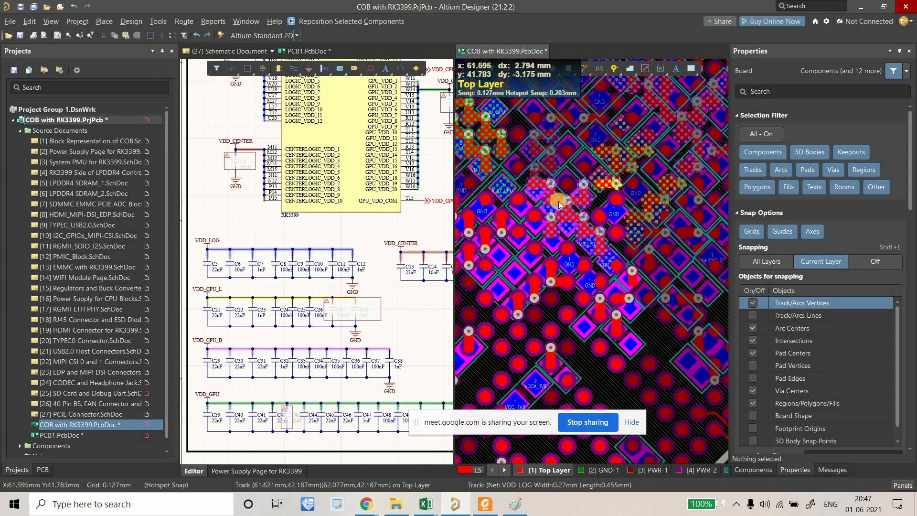
ctrl+scroll(559, 204, up, 5)
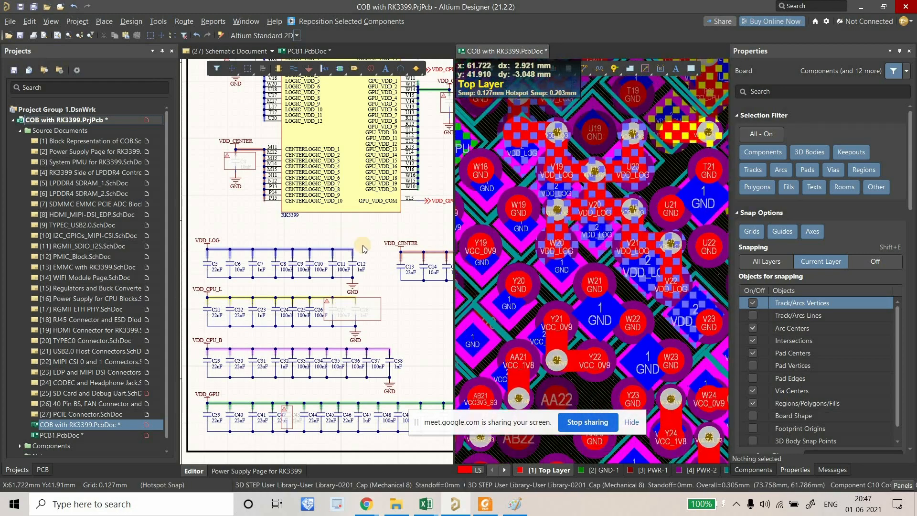
Zoom the schematic out to the whole Power Supply Page and select a power wire.
click(341, 246)
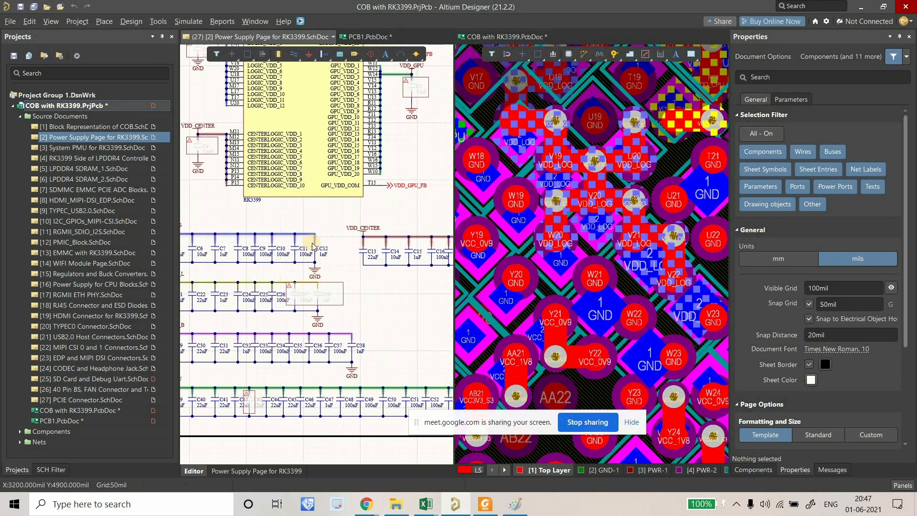
ctrl+scroll(313, 245, down, 3)
click(352, 238)
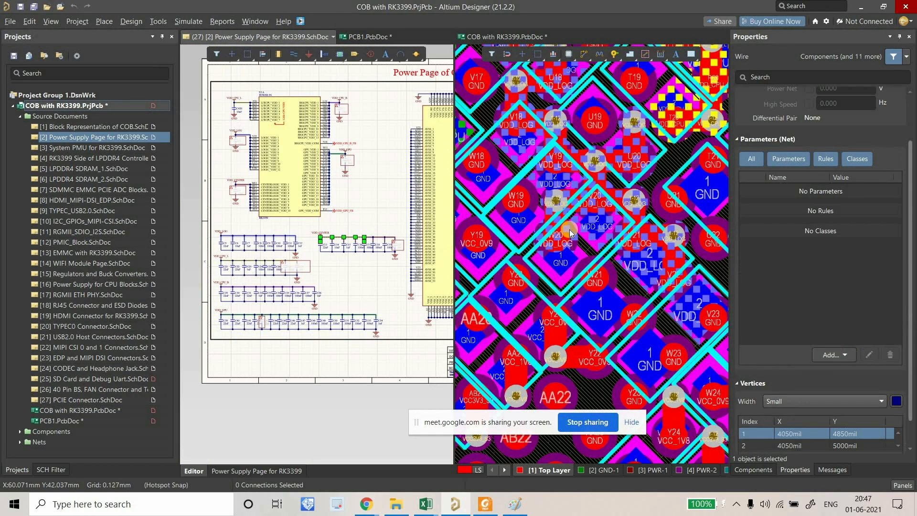
ctrl+scroll(618, 269, down, 6)
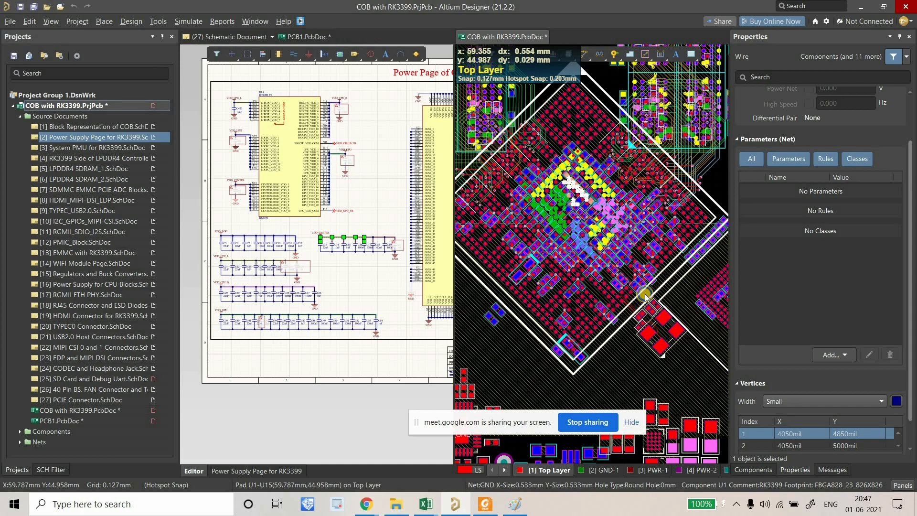
Select the VDD_CENTER net on the board (15.508 mm, 37.132 ps) and recentre on the BGA.
click(578, 255)
ctrl+scroll(598, 256, down, 2)
right_drag(598, 257, 648, 267)
ctrl+scroll(534, 258, down, 1)
ctrl+scroll(540, 253, up, 7)
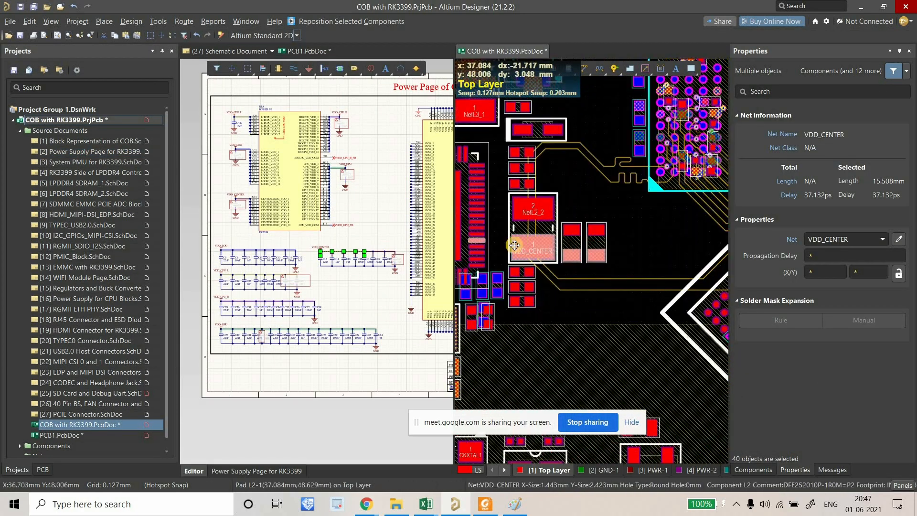
ctrl+scroll(516, 243, down, 6)
right_drag(544, 255, 470, 239)
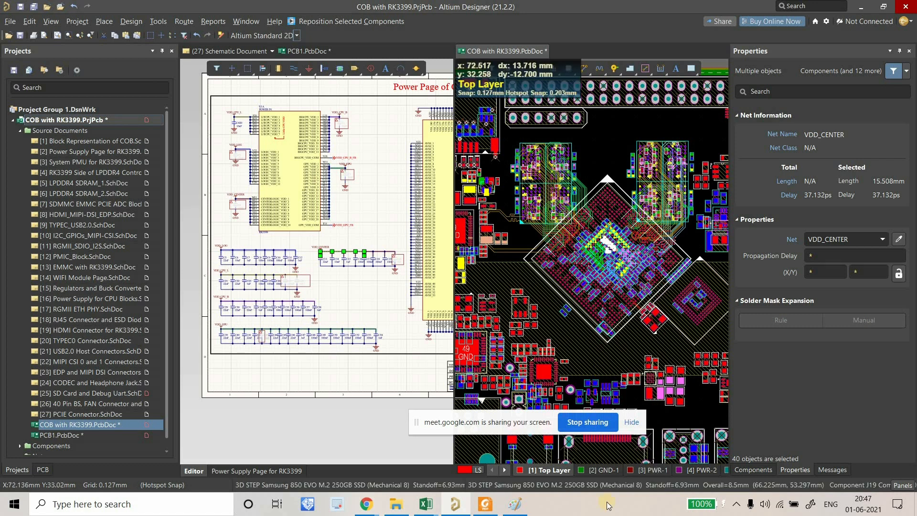
click(515, 504)
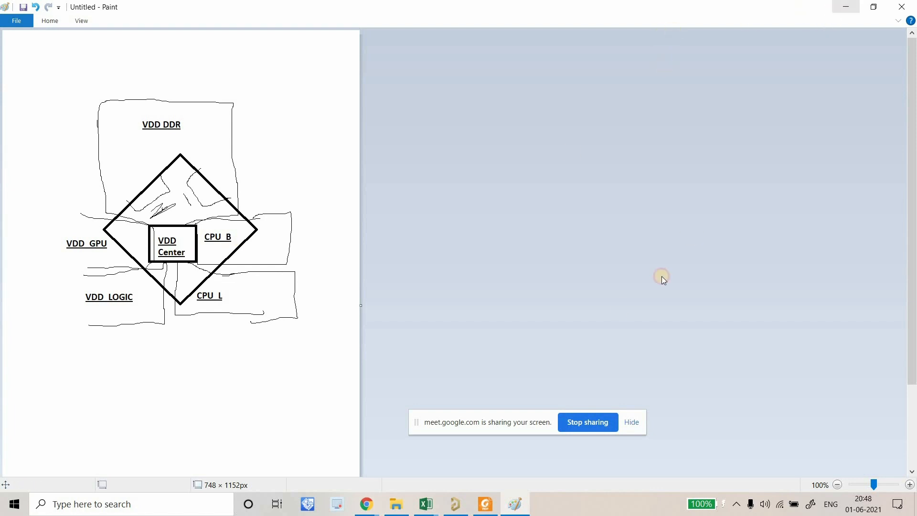
ctrl+scroll(579, 276, up, 6)
ctrl+scroll(625, 274, down, 2)
ctrl+scroll(624, 273, down, 4)
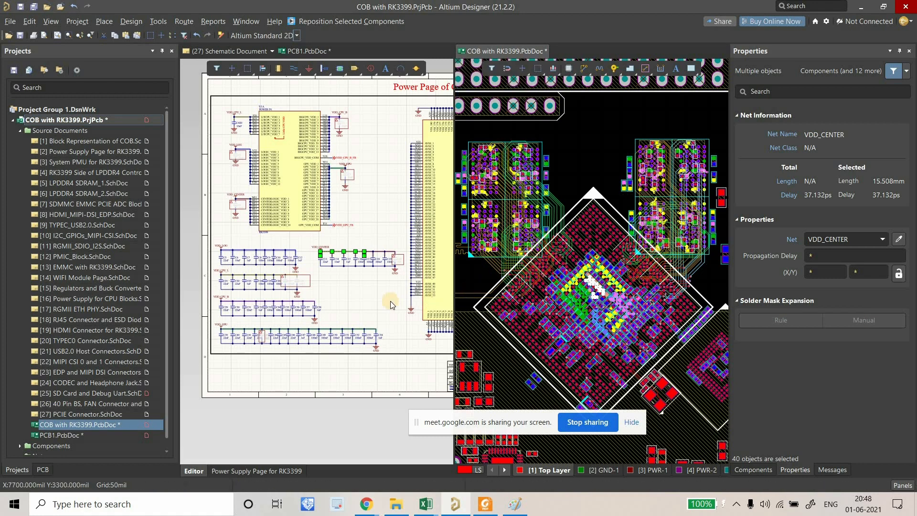
Compare the board against the Paint sketch via Alt+Tab, then clear the board selection.
right_drag(587, 174, 596, 118)
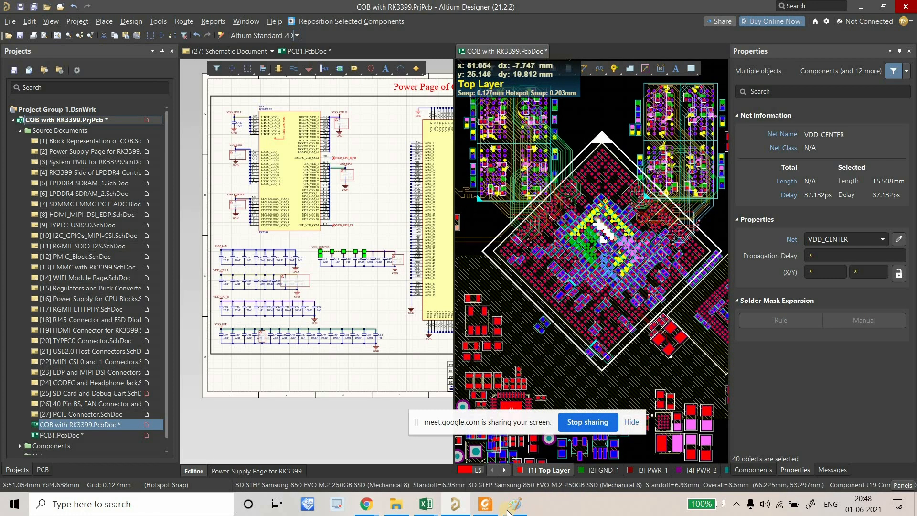
key(alt+Tab)
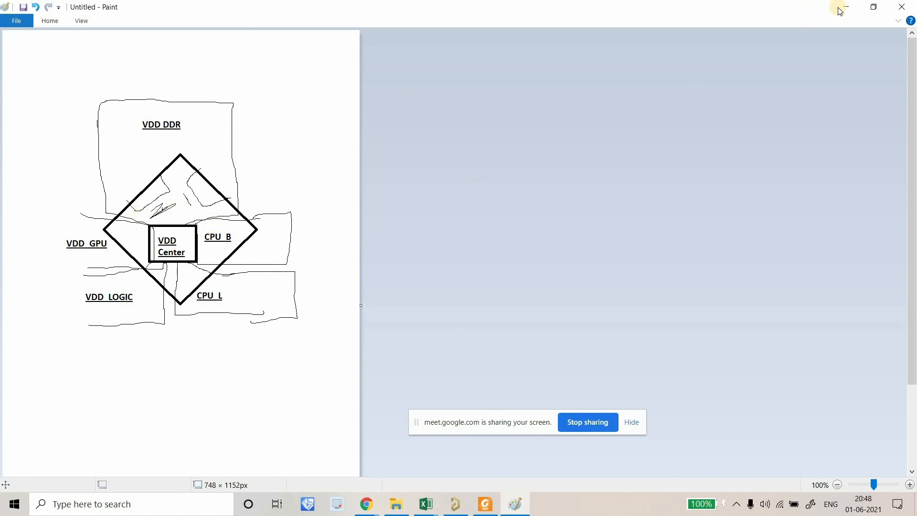
key(alt+Tab)
ctrl+scroll(599, 218, down, 5)
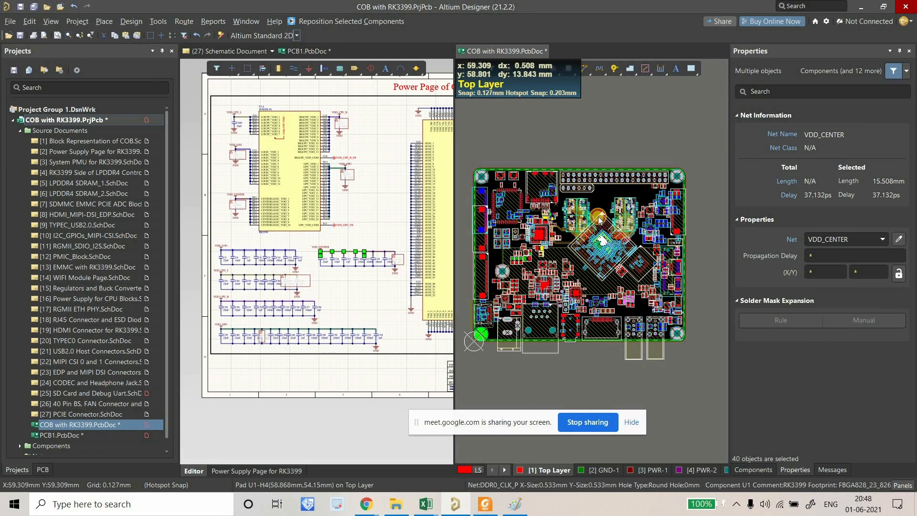
click(598, 217)
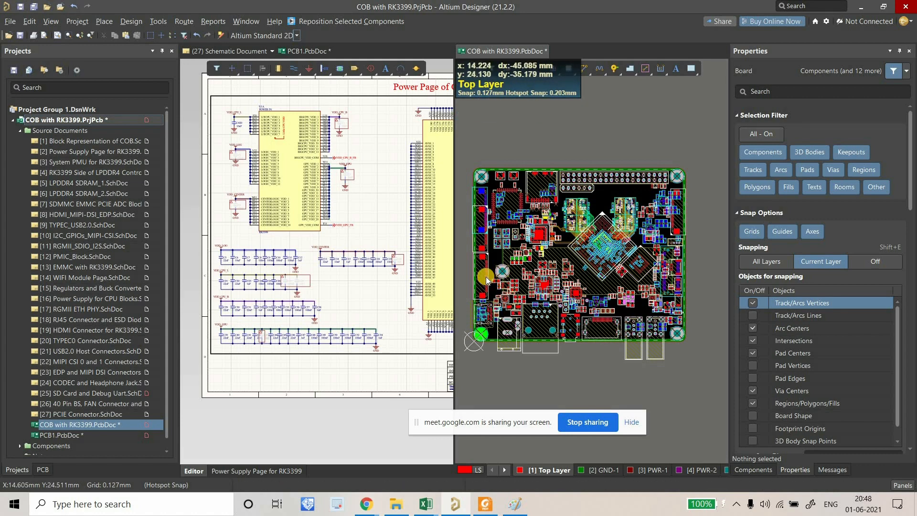
Survey the whole board outline, then bring the Paint power-domain sketch back up.
ctrl+scroll(483, 275, up, 5)
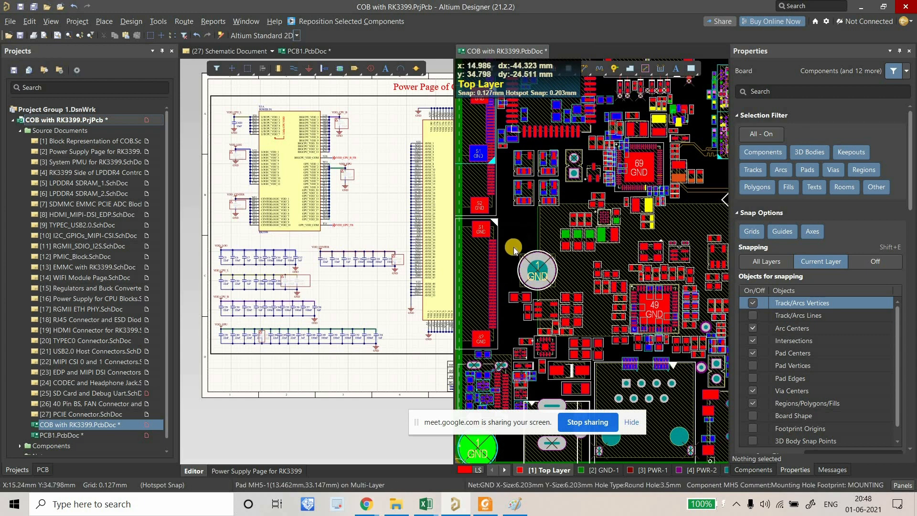
ctrl+scroll(515, 249, down, 5)
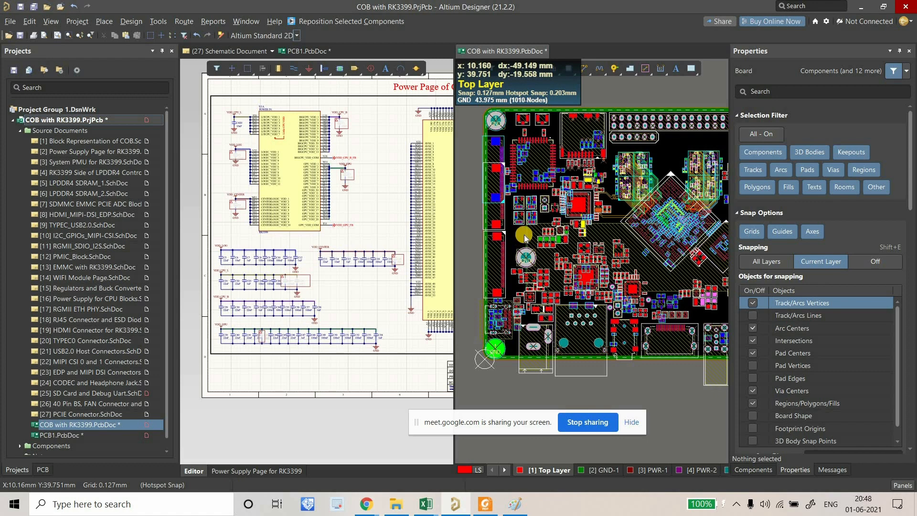
ctrl+scroll(520, 237, down, 1)
right_drag(528, 228, 505, 236)
ctrl+scroll(530, 269, down, 1)
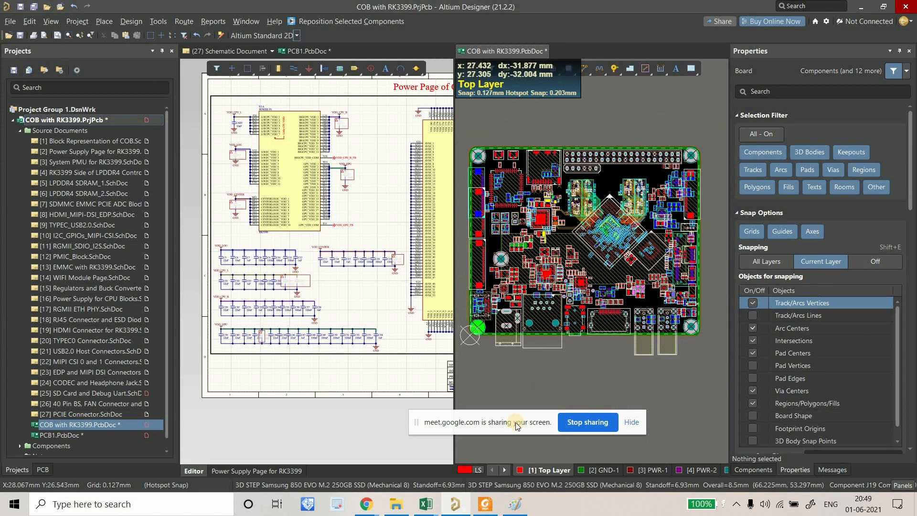
click(515, 504)
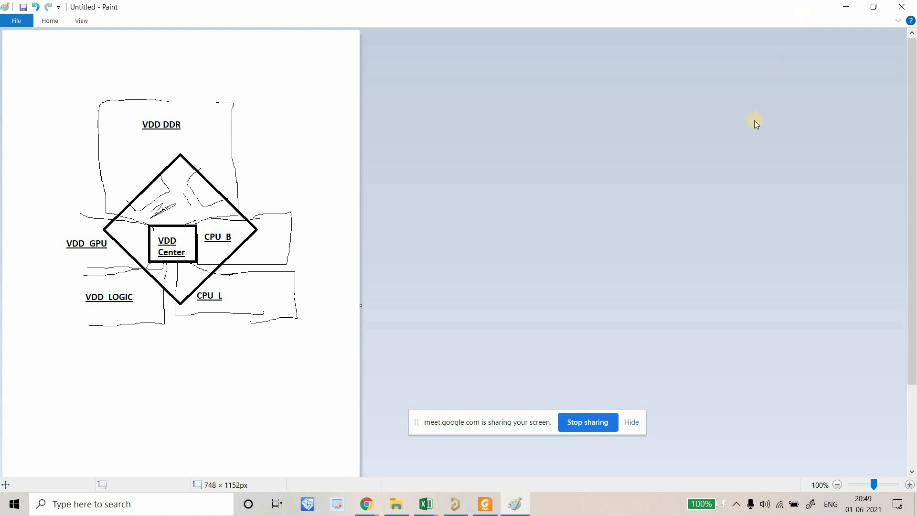
Enter the Step-4 Power Plane sectioning note in row 16 of the DAY-15 sheet.
click(426, 504)
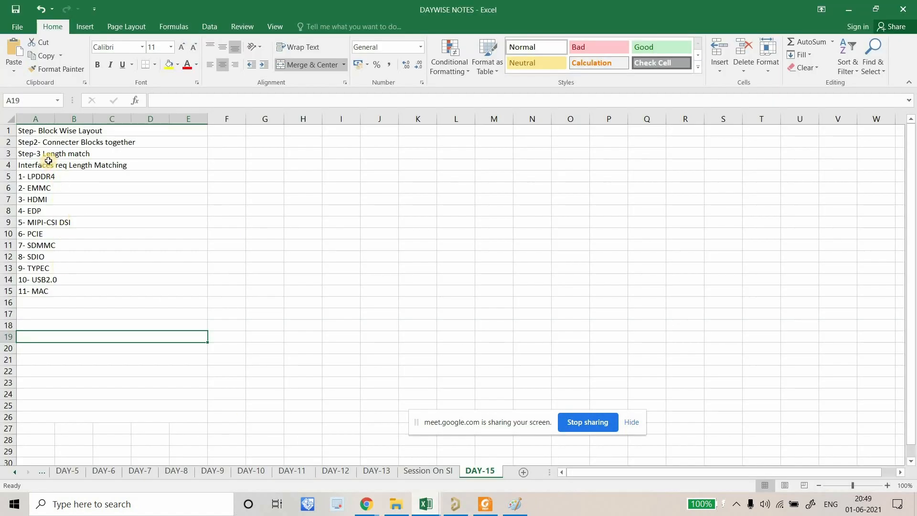
click(48, 303)
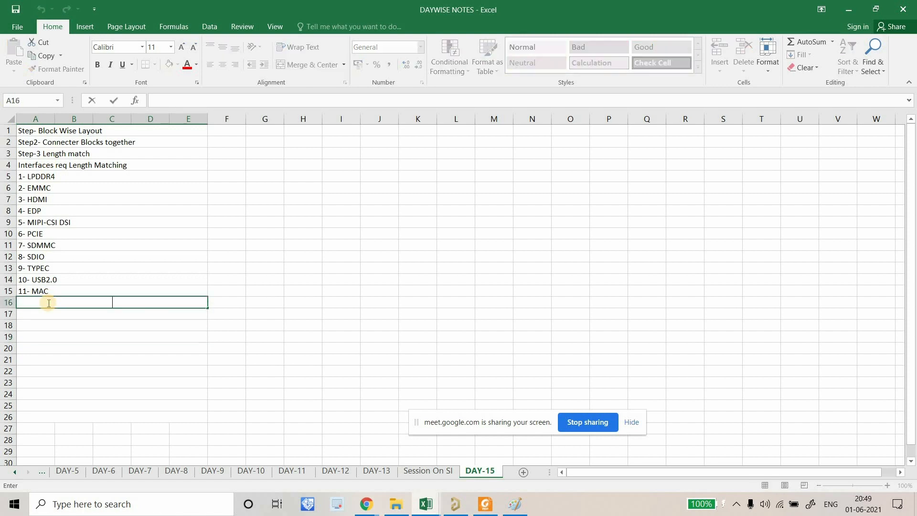
key(Caps_Lock)
key(Caps_Lock)
text(P)
key(Caps_Lock)
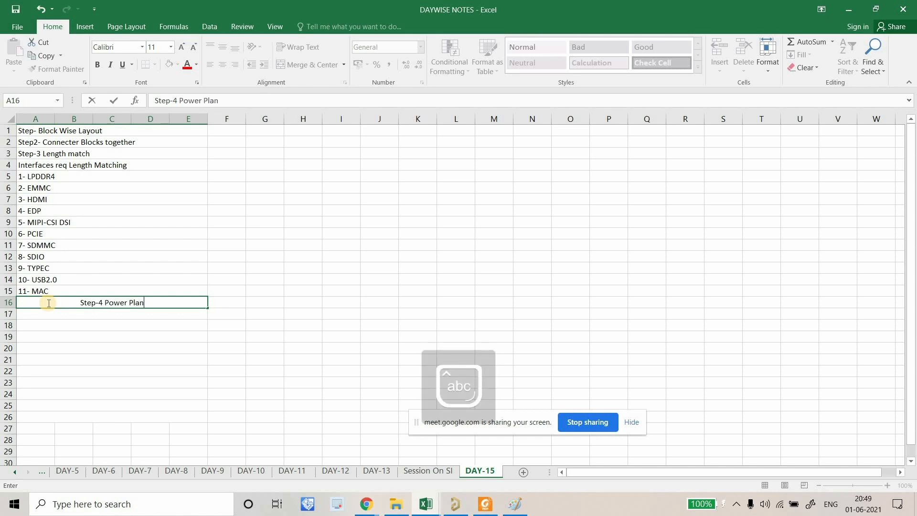
text(ower Plane sectioning)
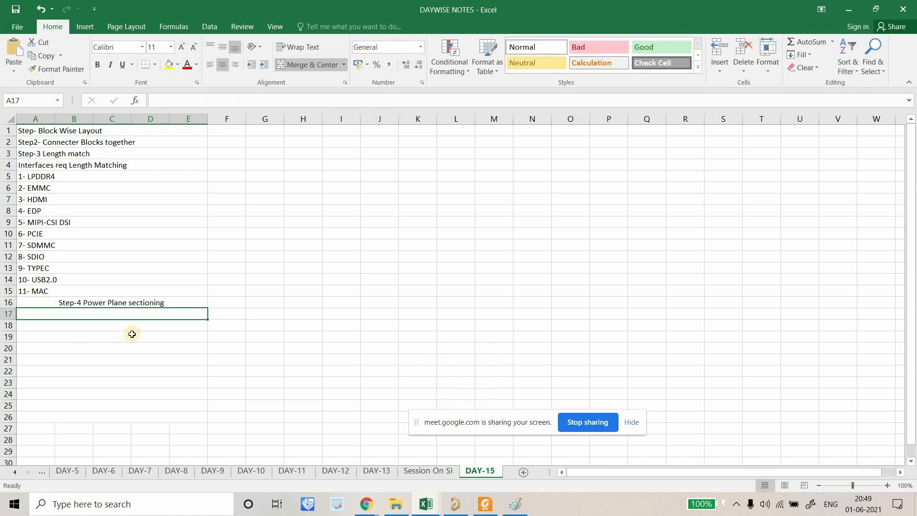
Left-align the Step-4 note and review the step notes in rows 2–16.
click(92, 301)
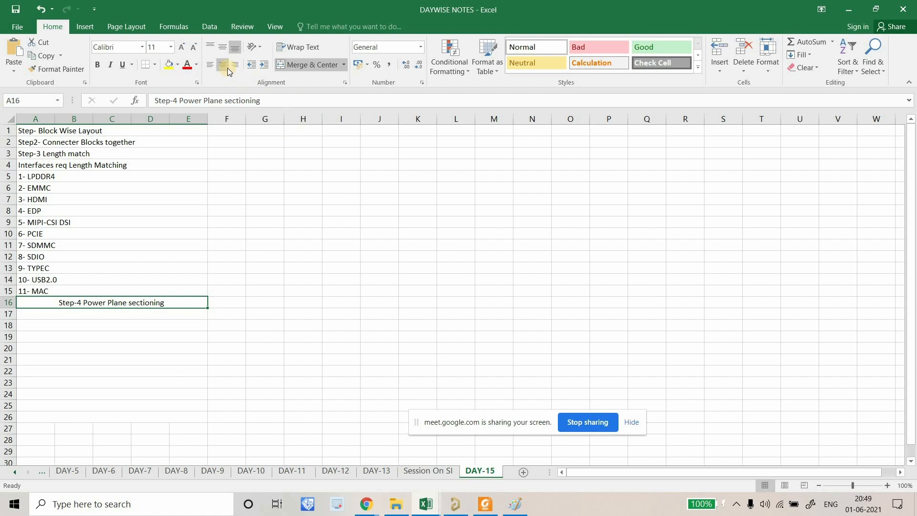
click(211, 65)
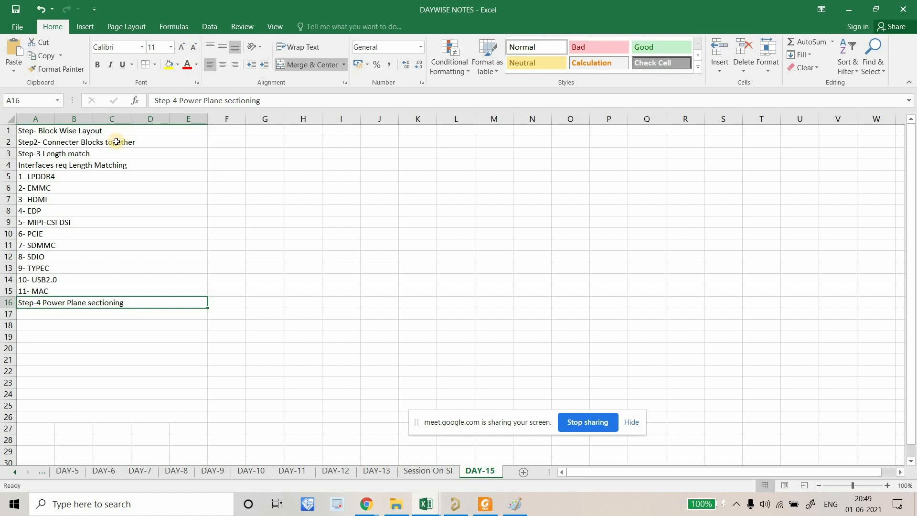
drag(116, 142, 114, 295)
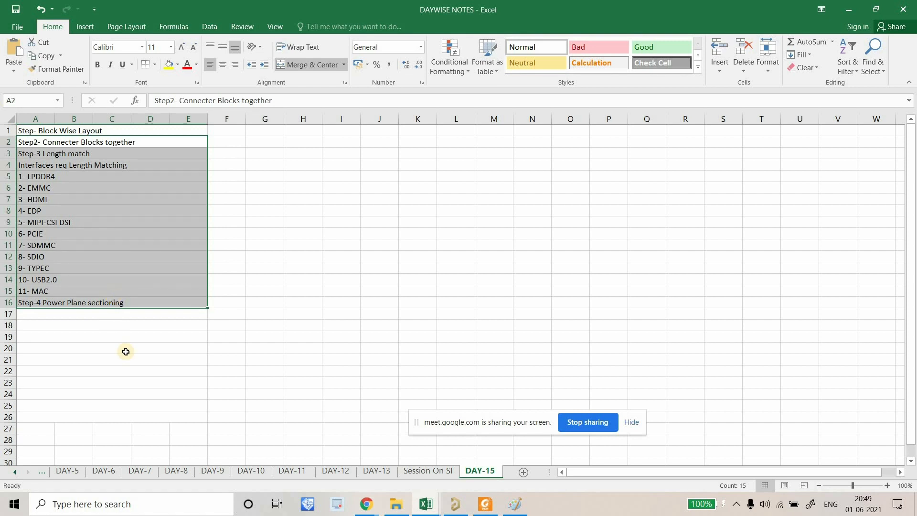
click(363, 382)
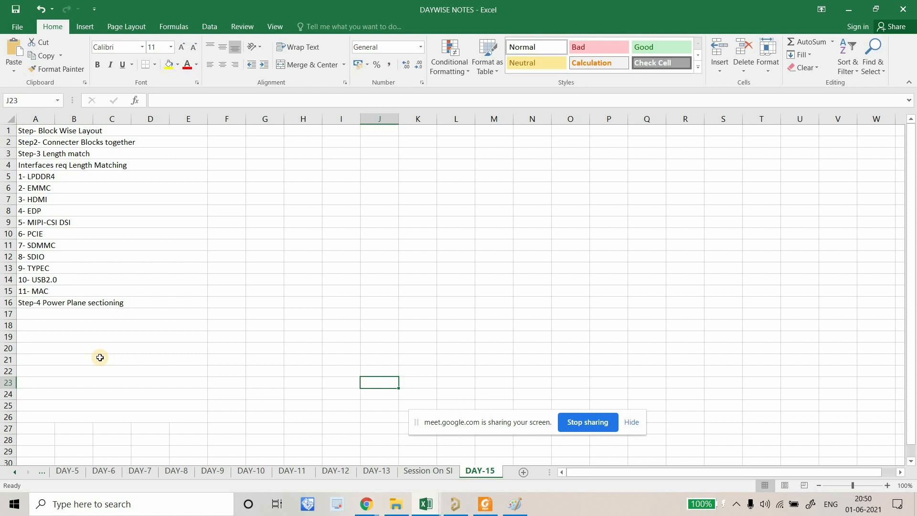